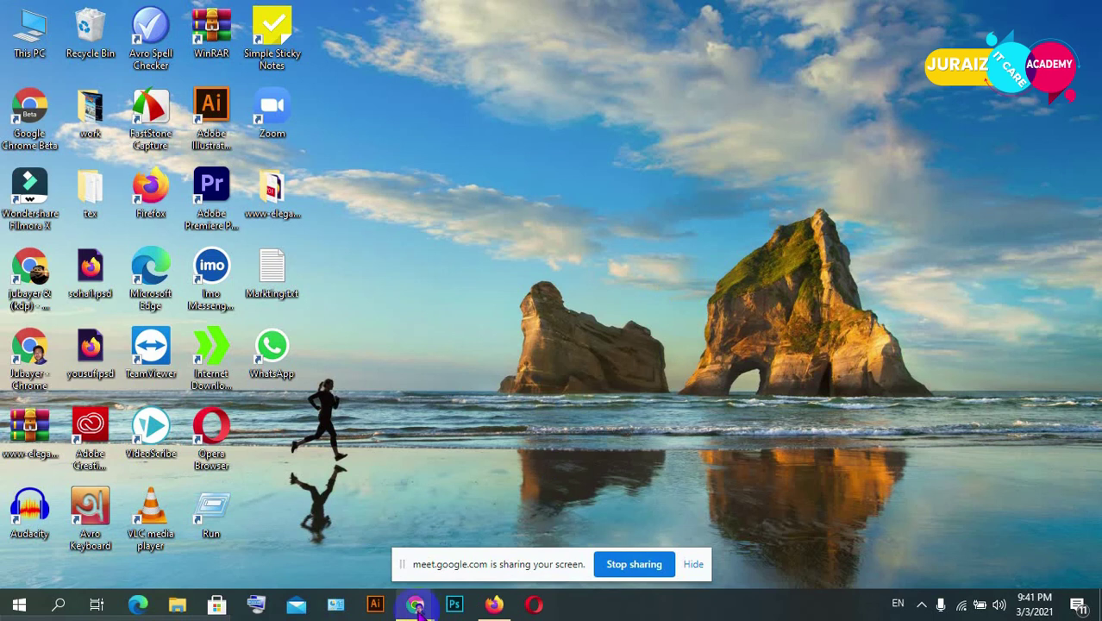
Bring the Google Meet window back, move the sharing notice aside, and unmute the microphone
mouse_move(416, 605)
click(341, 561)
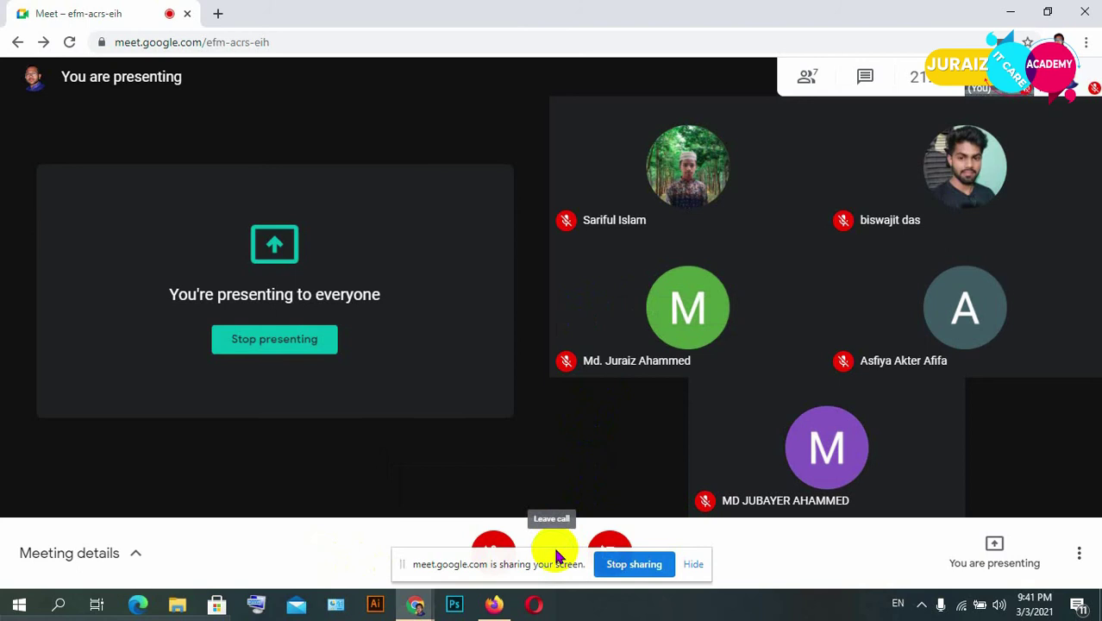
drag(555, 553, 676, 618)
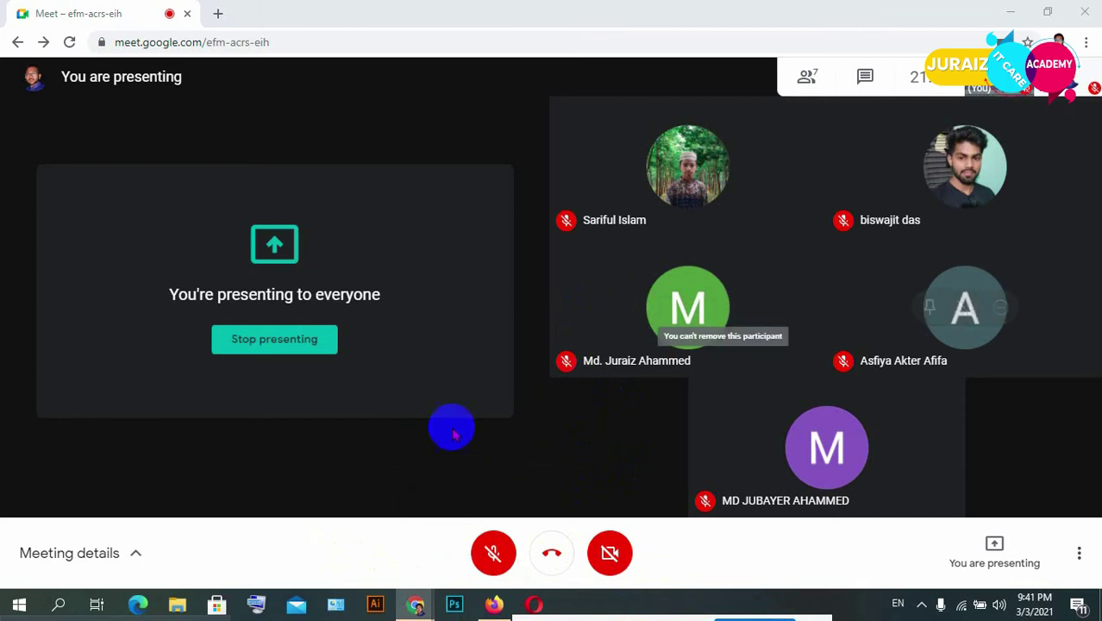
click(493, 553)
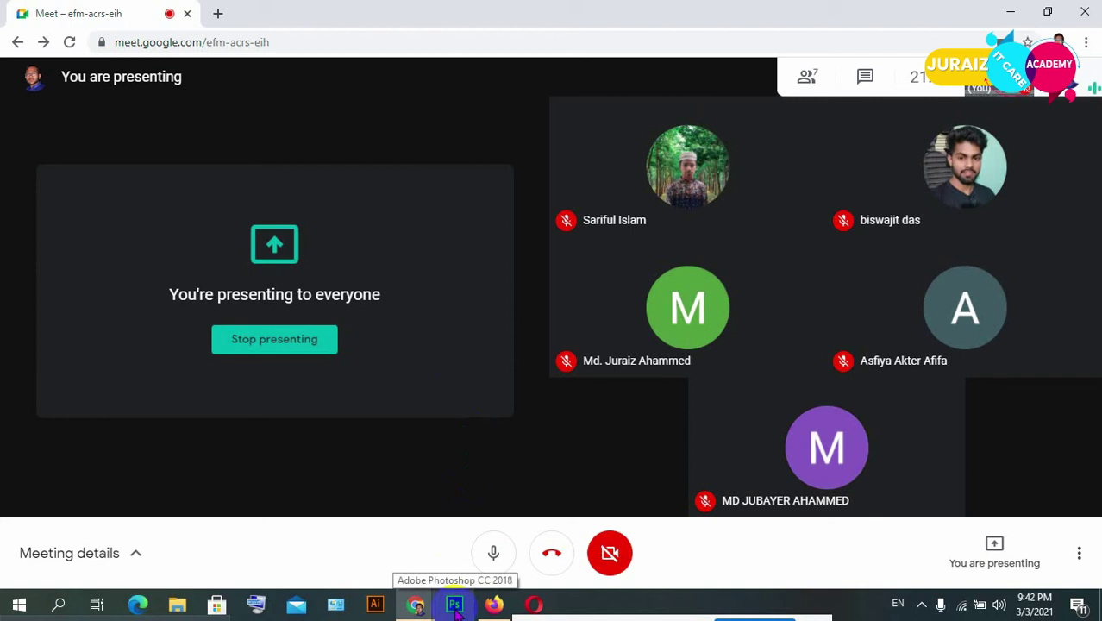
Launch Adobe Photoshop CC 2018 from the taskbar and wait for its start screen
click(457, 608)
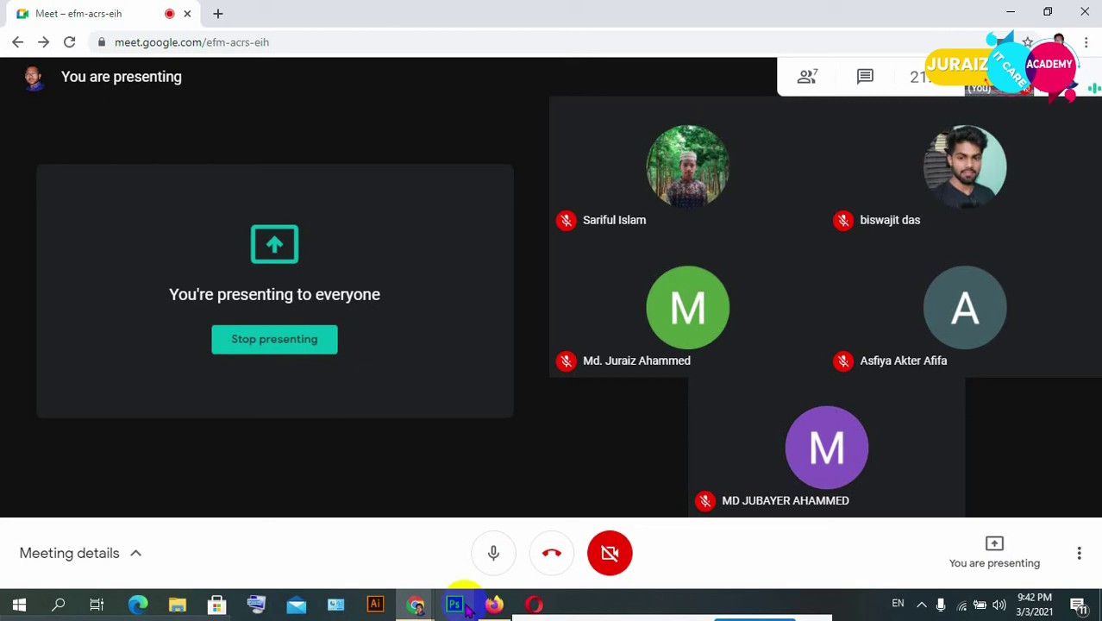
click(454, 604)
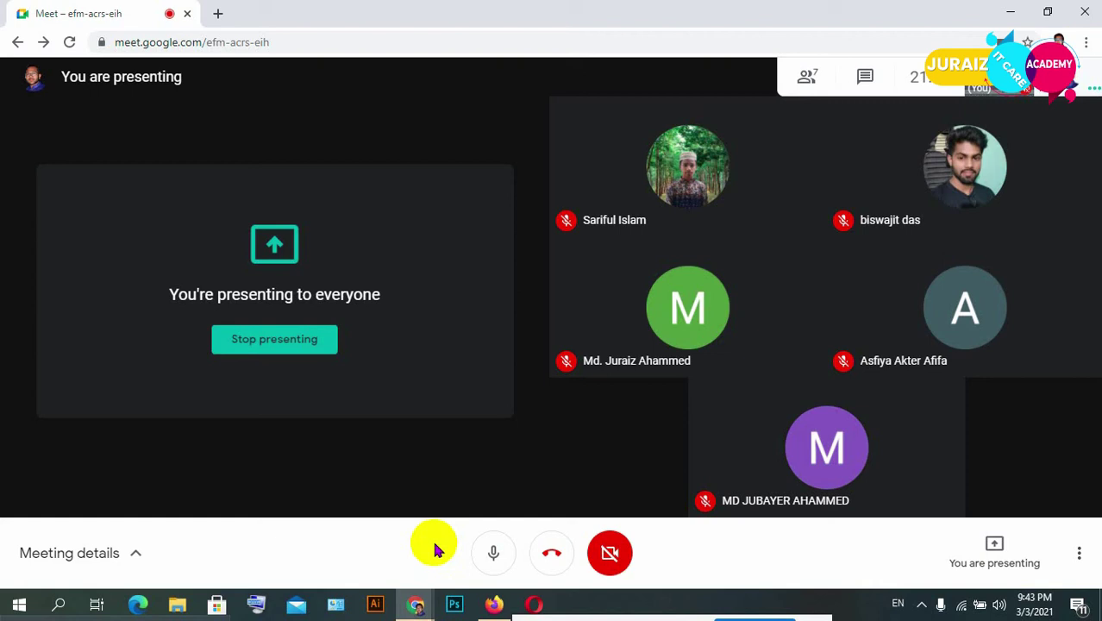
click(455, 606)
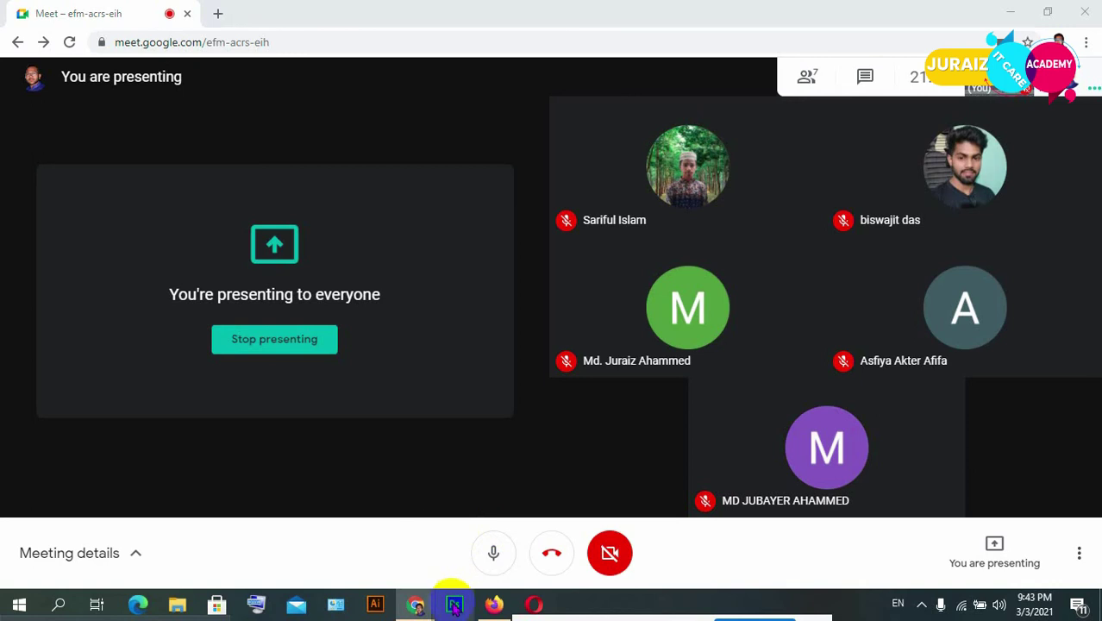
mouse_move(454, 605)
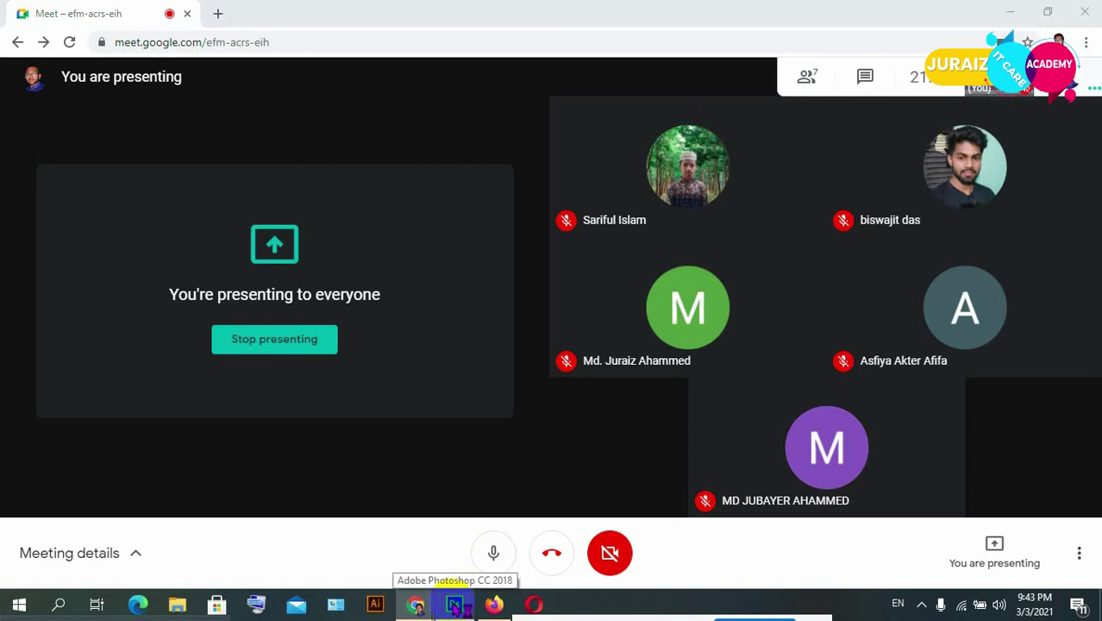
click(457, 606)
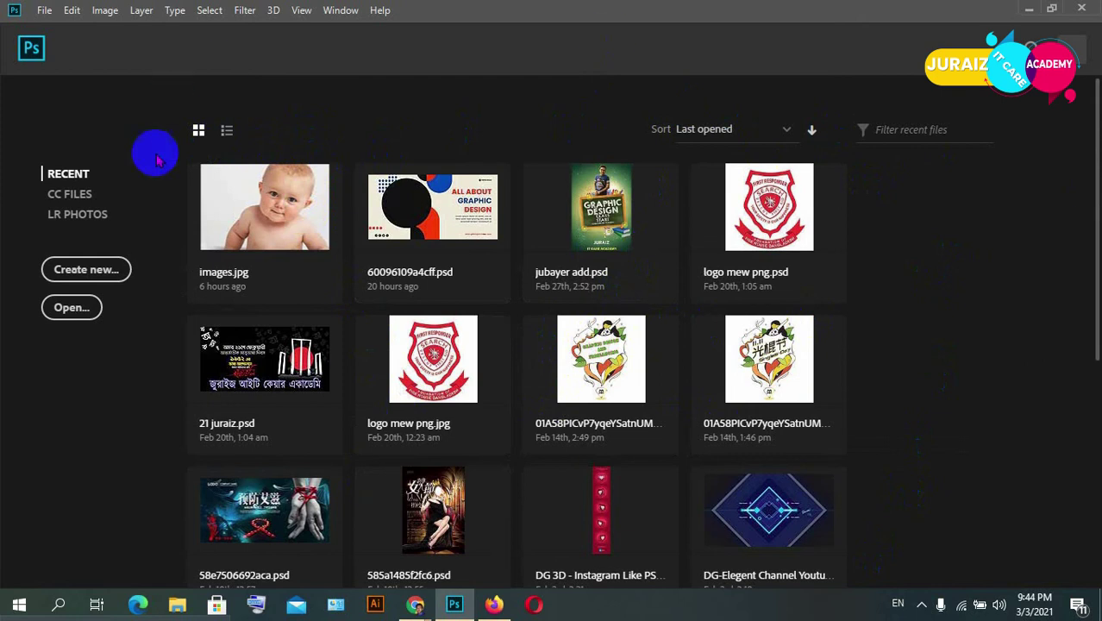
scroll(176, 414, down, 1)
scroll(185, 458, down, 2)
scroll(185, 468, down, 2)
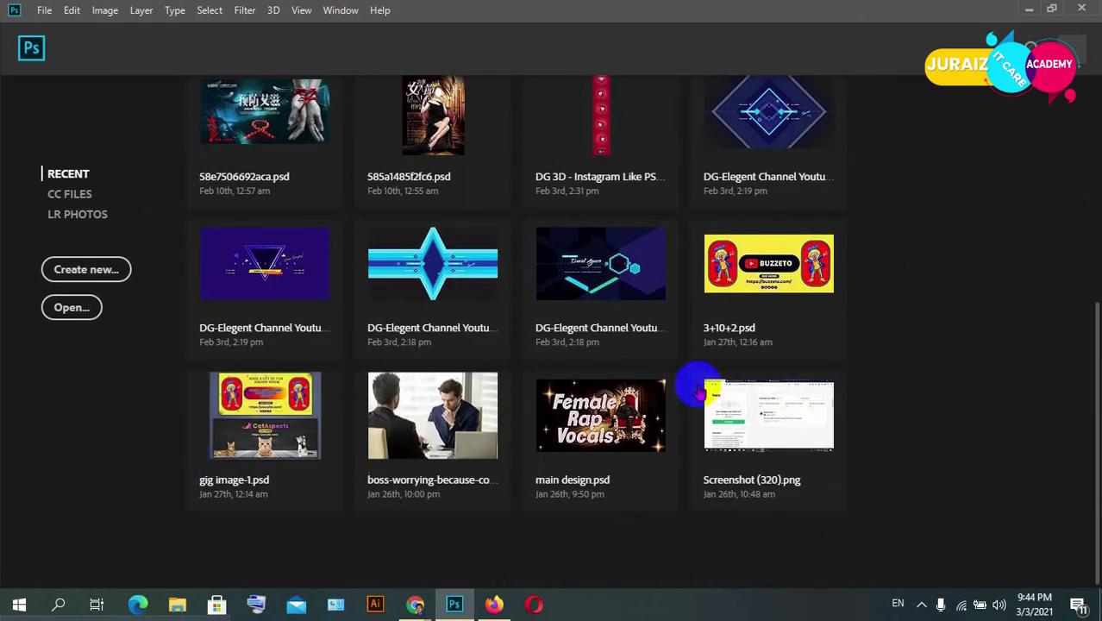
scroll(921, 300, up, 3)
scroll(918, 300, up, 2)
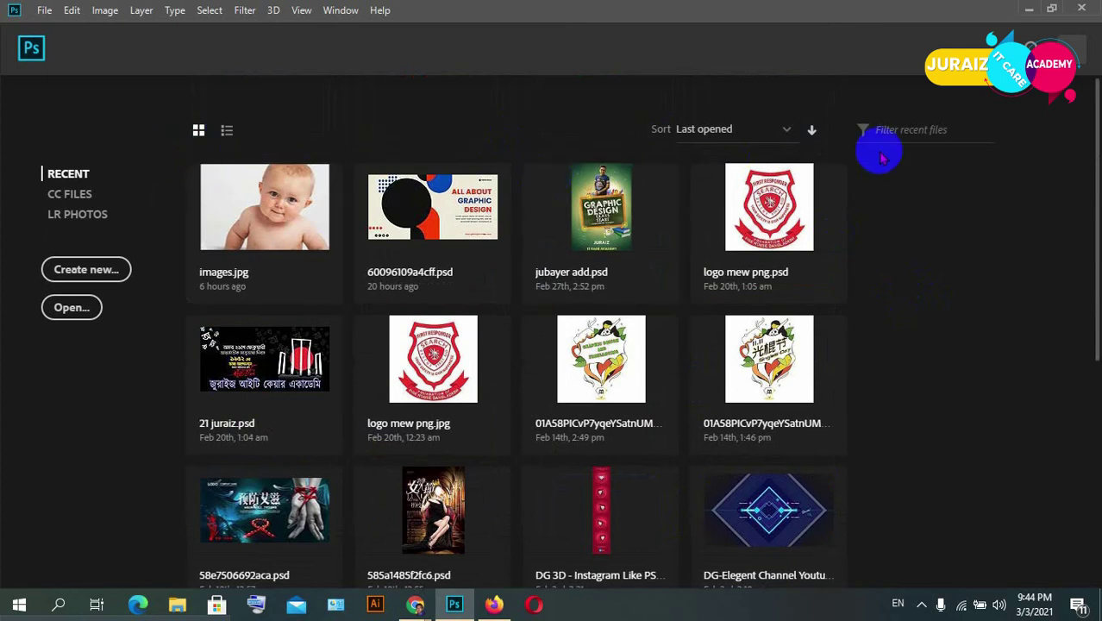
scroll(903, 290, down, 3)
scroll(881, 358, down, 2)
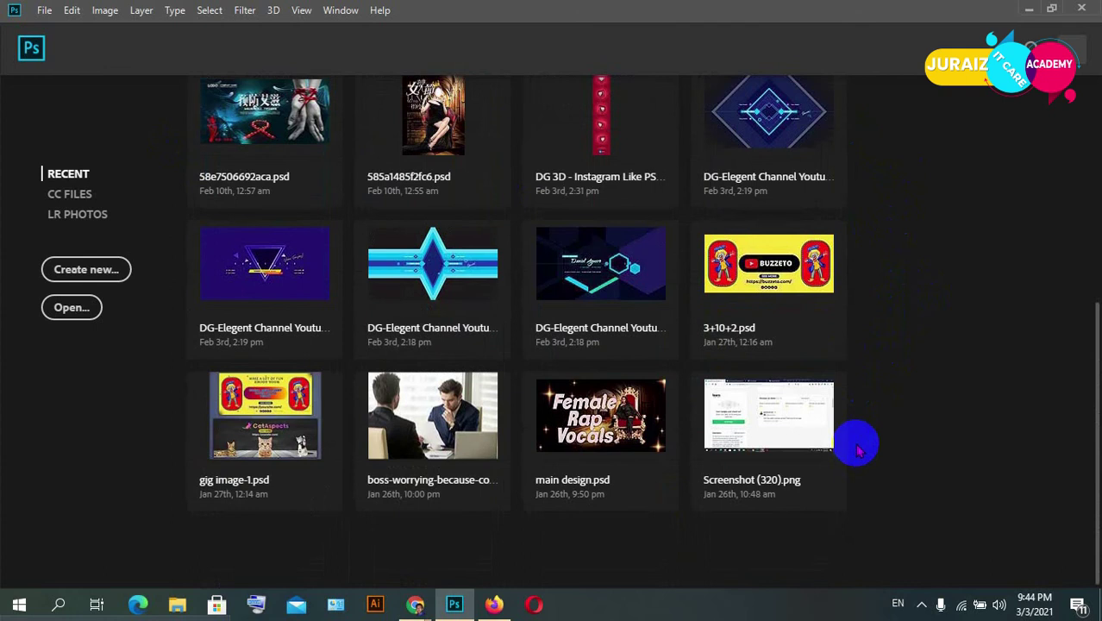
scroll(889, 375, up, 3)
scroll(862, 376, up, 2)
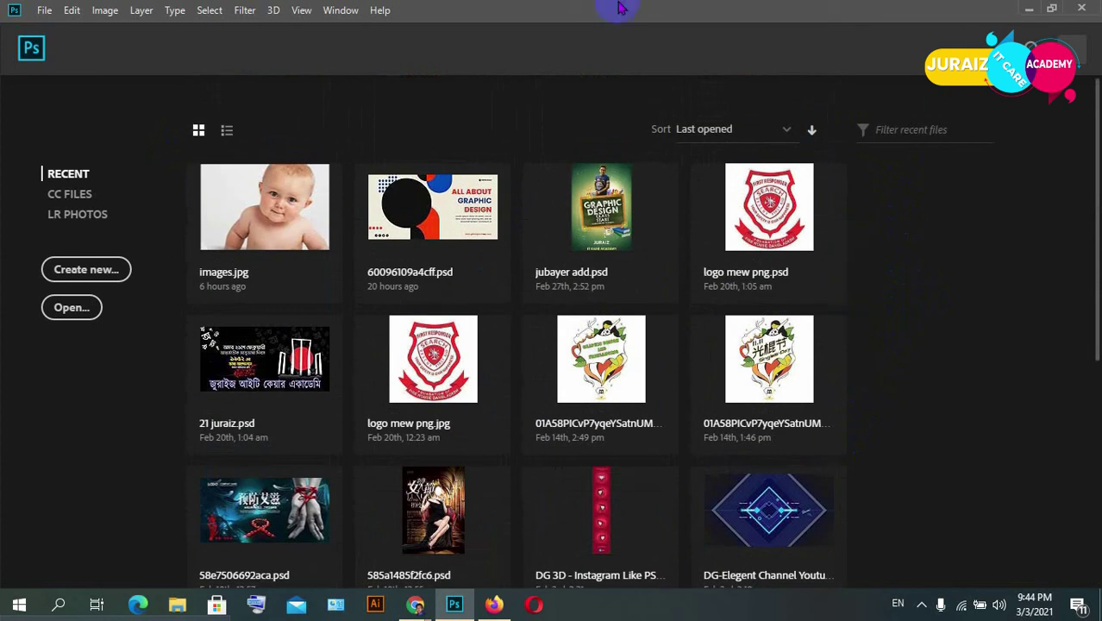
click(101, 282)
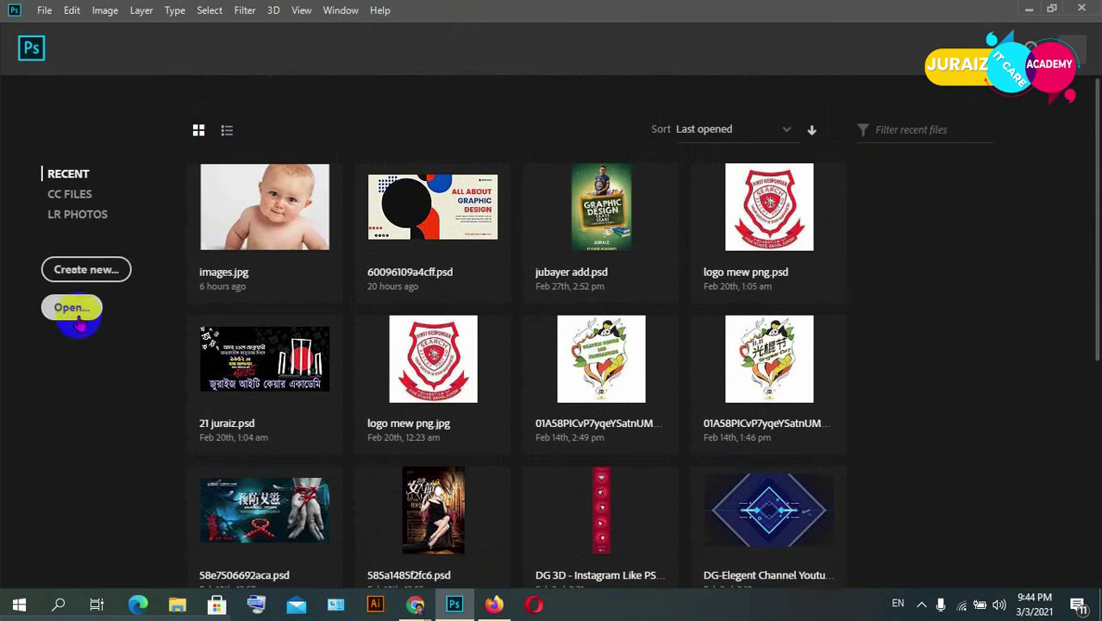
click(73, 319)
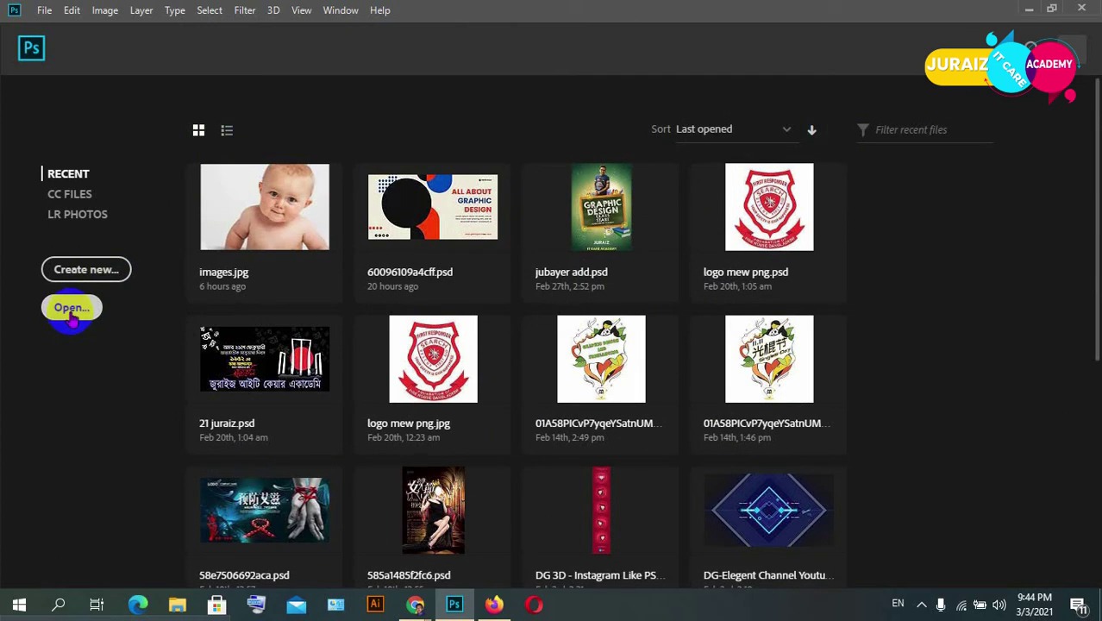
Open the New Document dialog with the 300 × 200 px, 300 ppi RGB preset
click(100, 278)
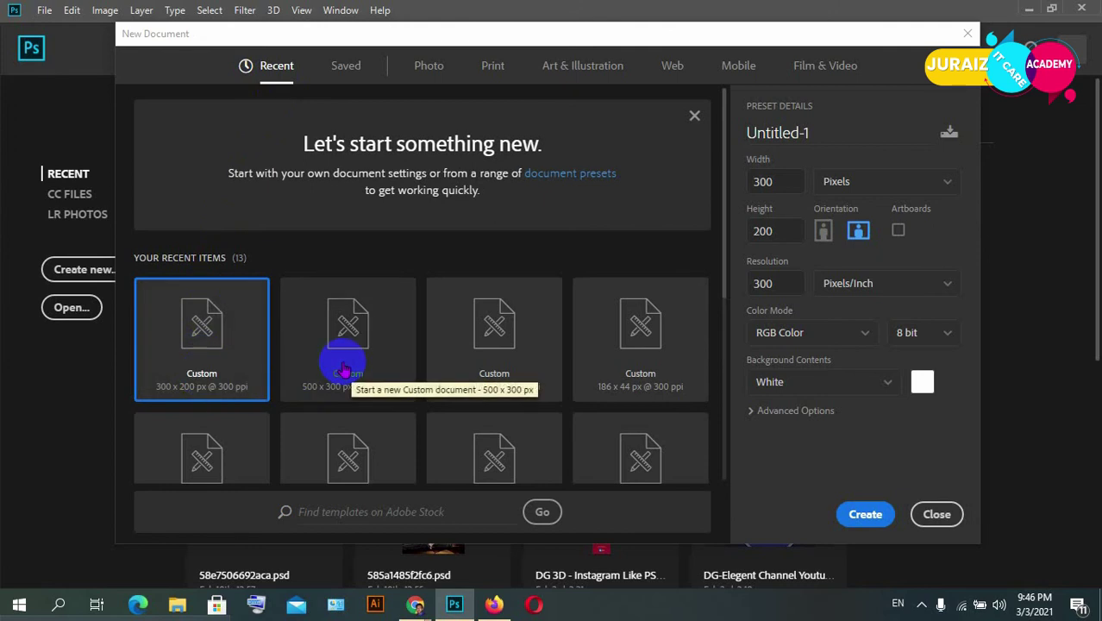
scroll(424, 324, down, 3)
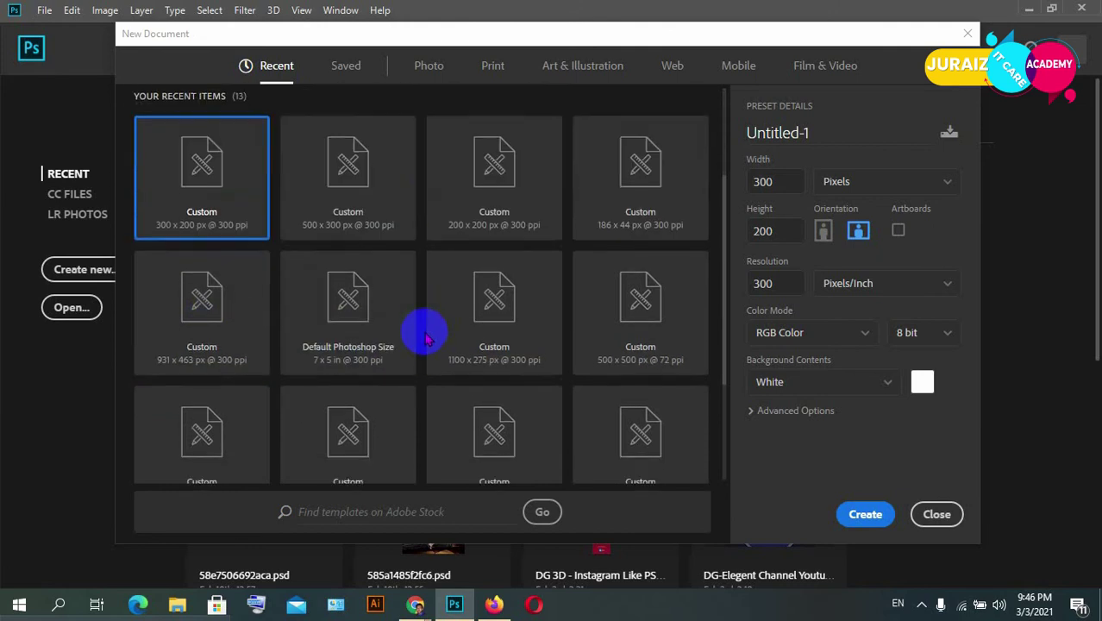
scroll(424, 328, up, 3)
scroll(424, 336, up, 1)
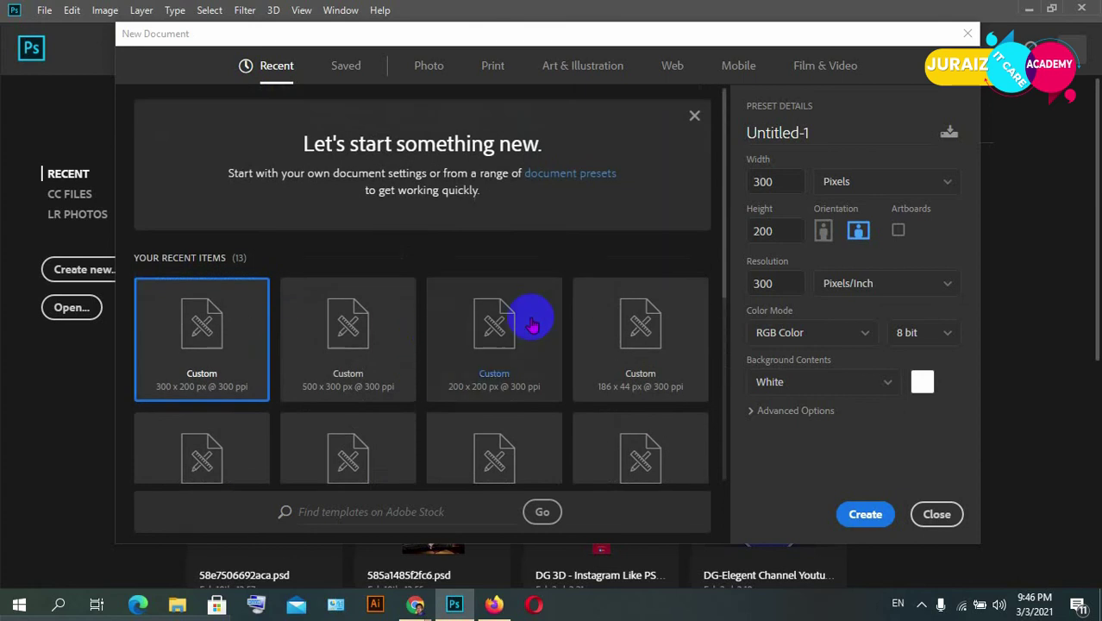
click(776, 181)
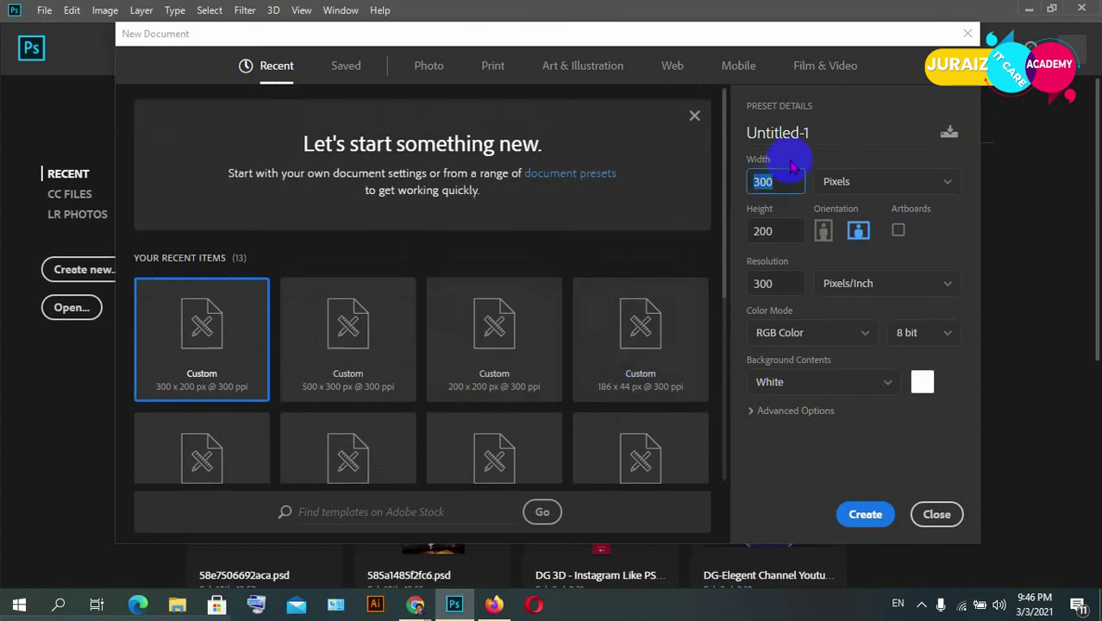
click(819, 132)
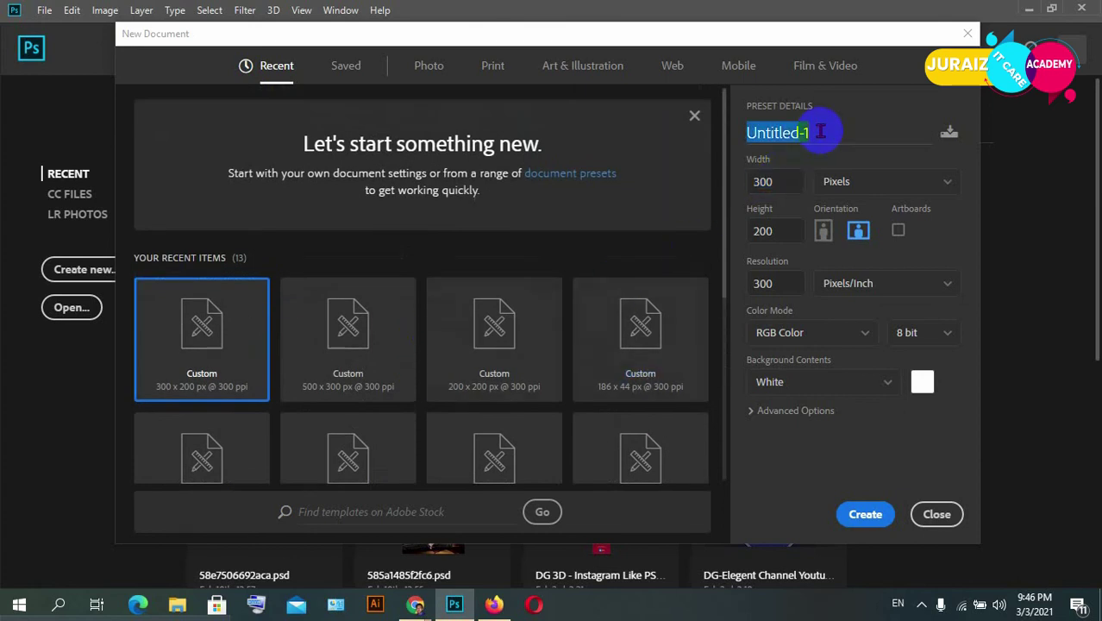
Replace the document name Untitled-1 with 'jubayer'
key(BackSpace)
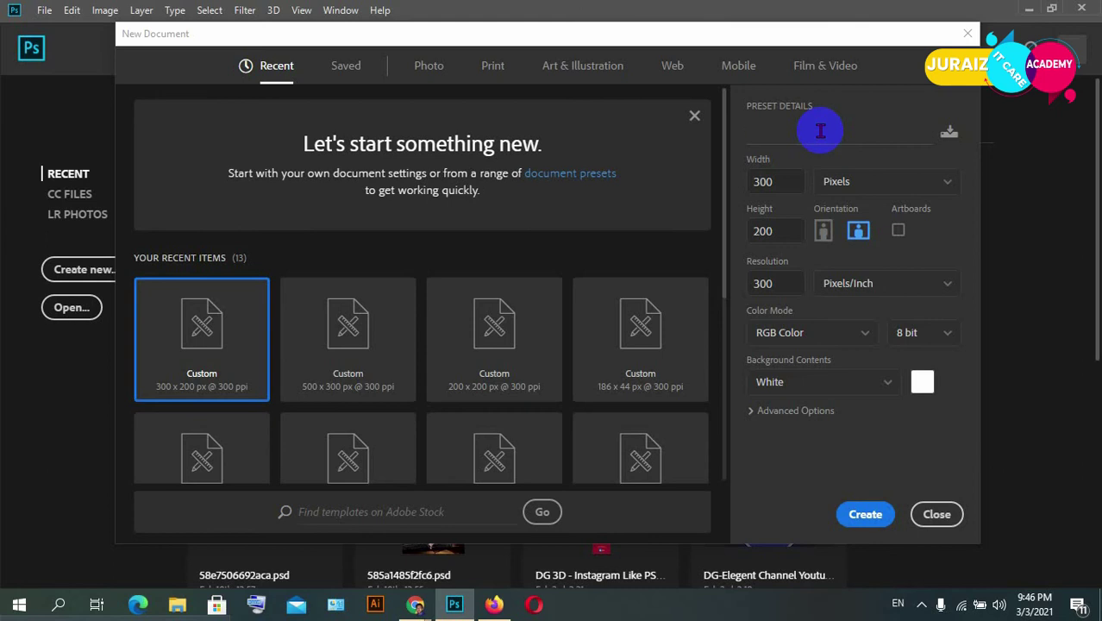
text(juba)
text(yer)
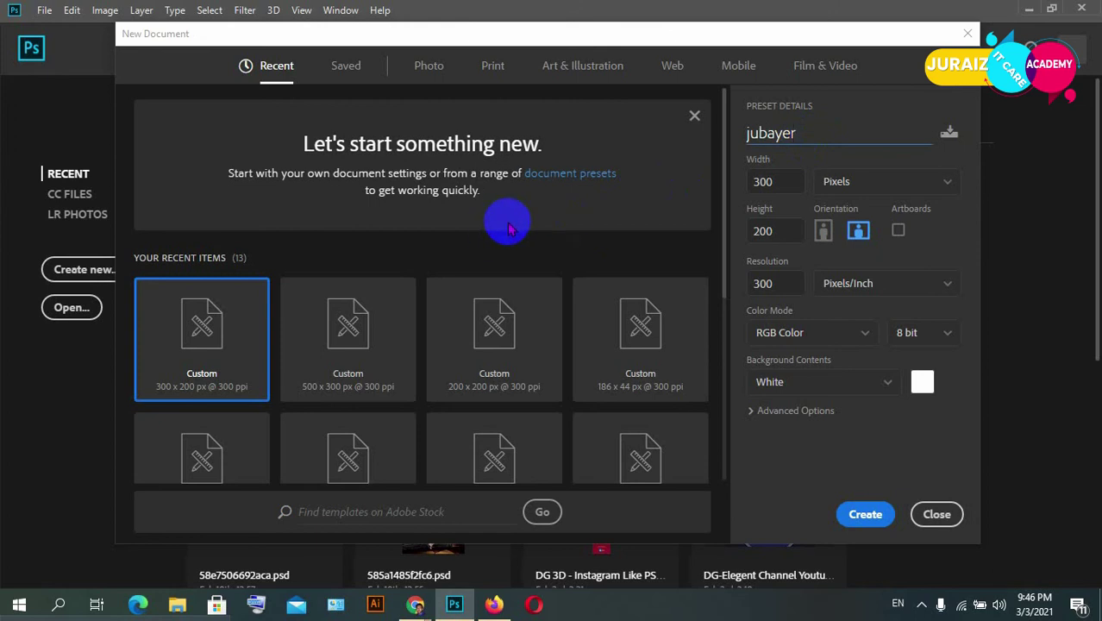
Save the current settings as preset 'Saved 1', cancelling a second preset save
click(949, 132)
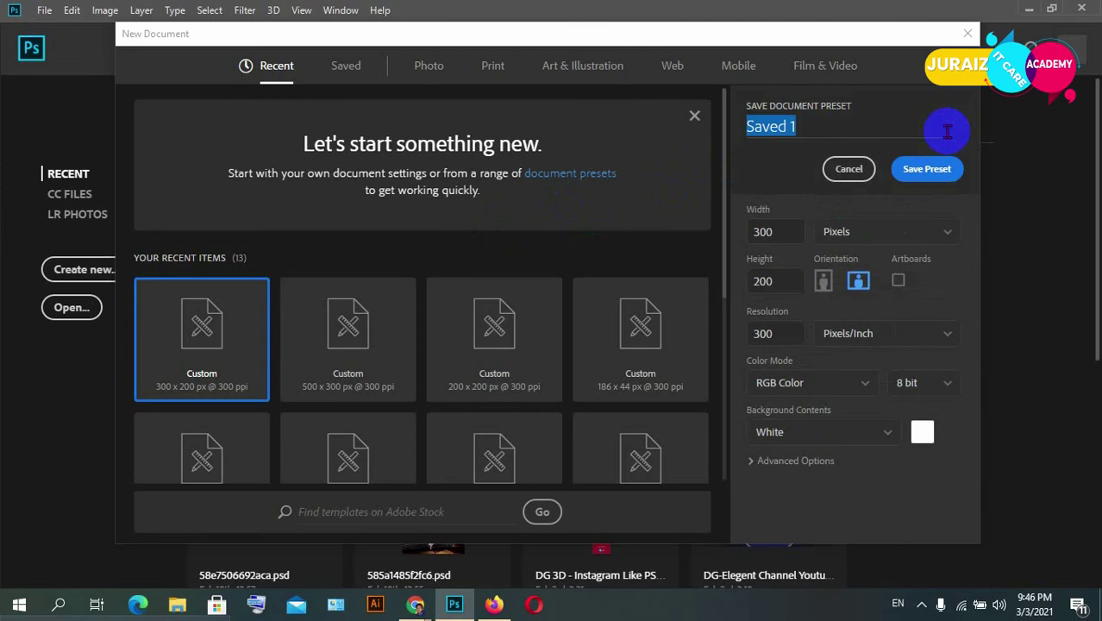
click(928, 171)
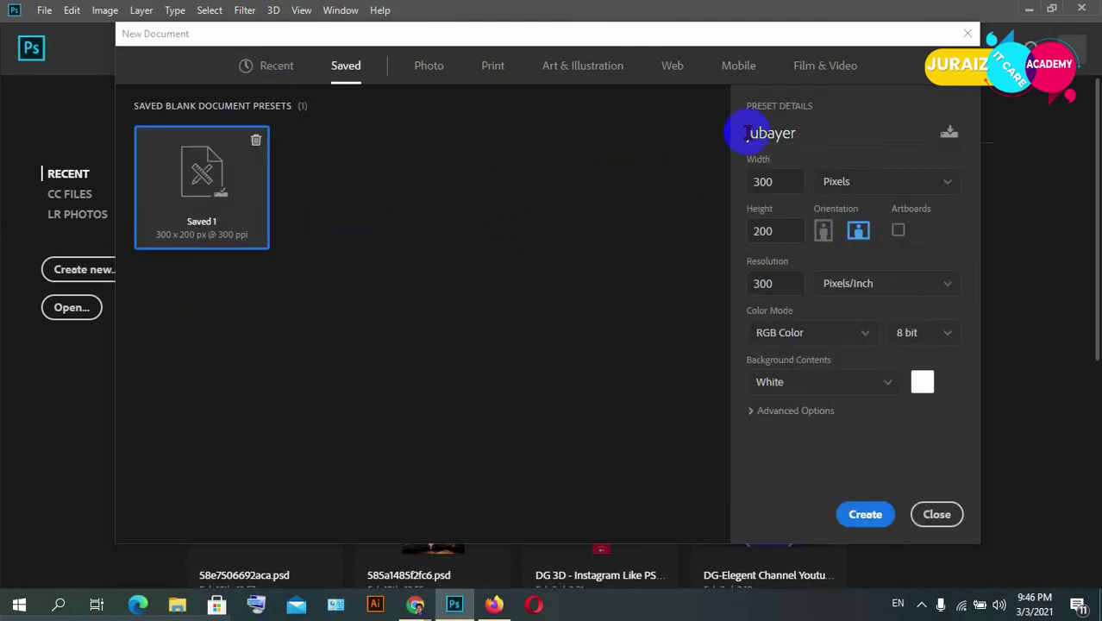
click(949, 136)
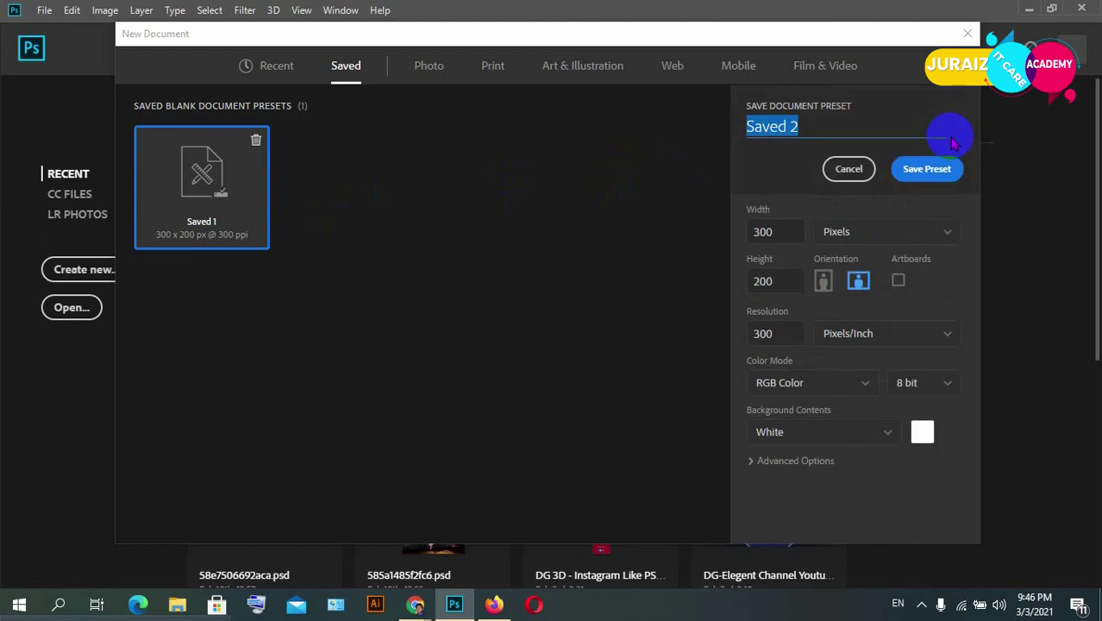
click(849, 168)
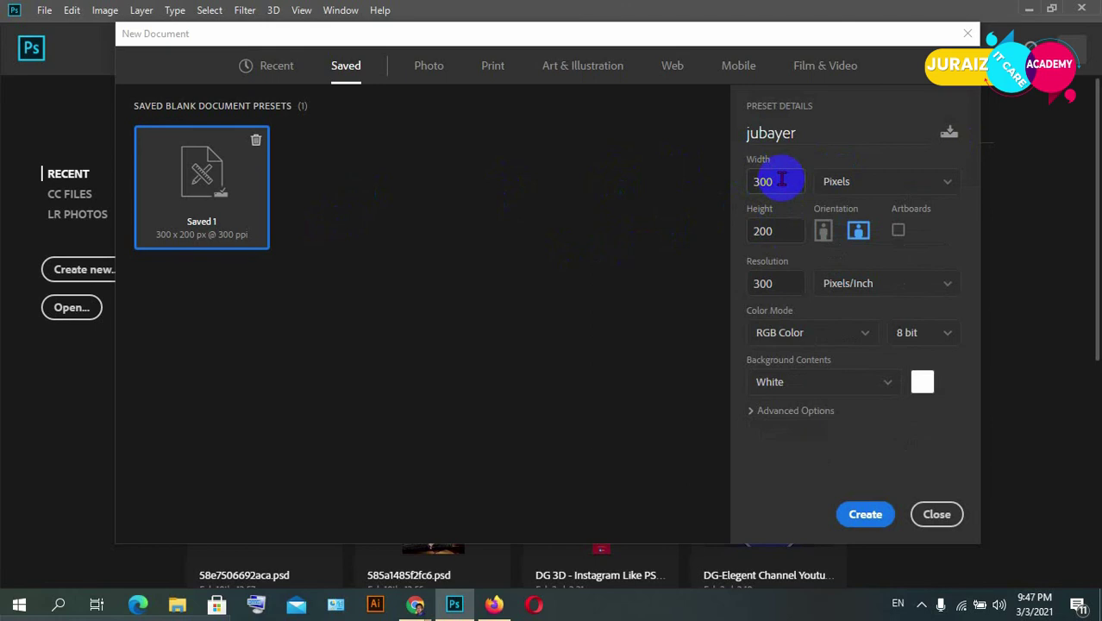
Switch the document size units from Pixels to Inches, giving 1 × 0.667 inches
click(949, 183)
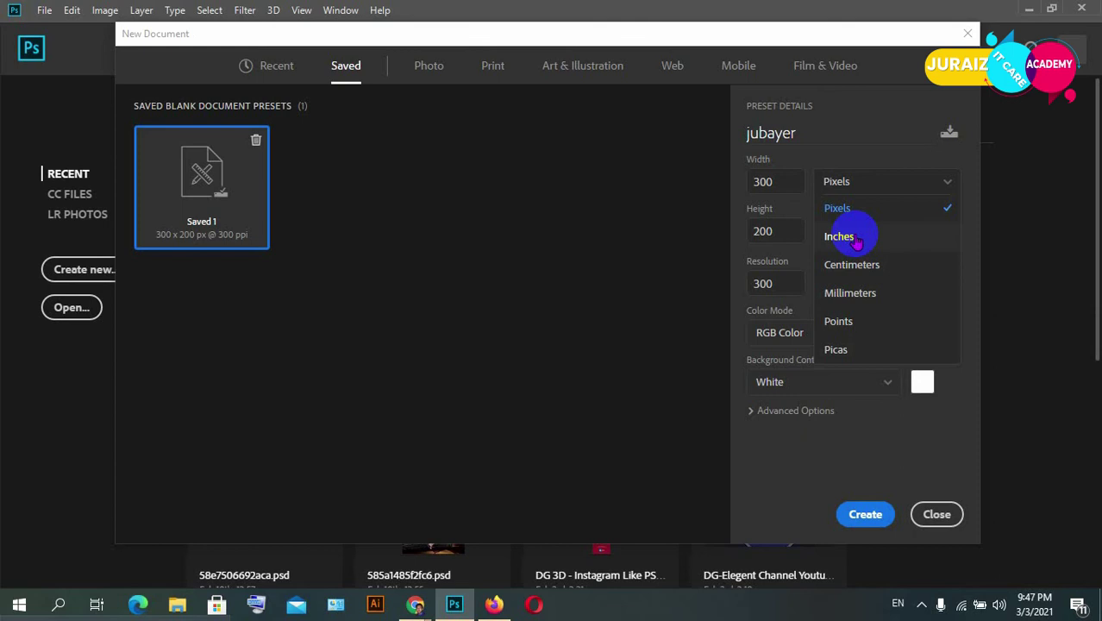
click(844, 236)
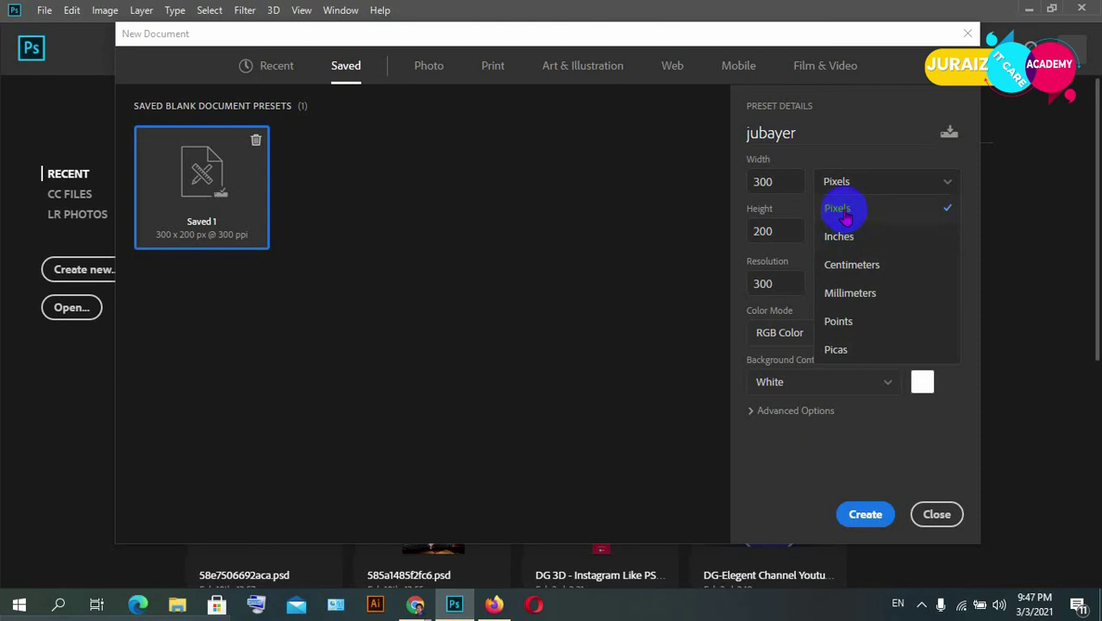
click(841, 212)
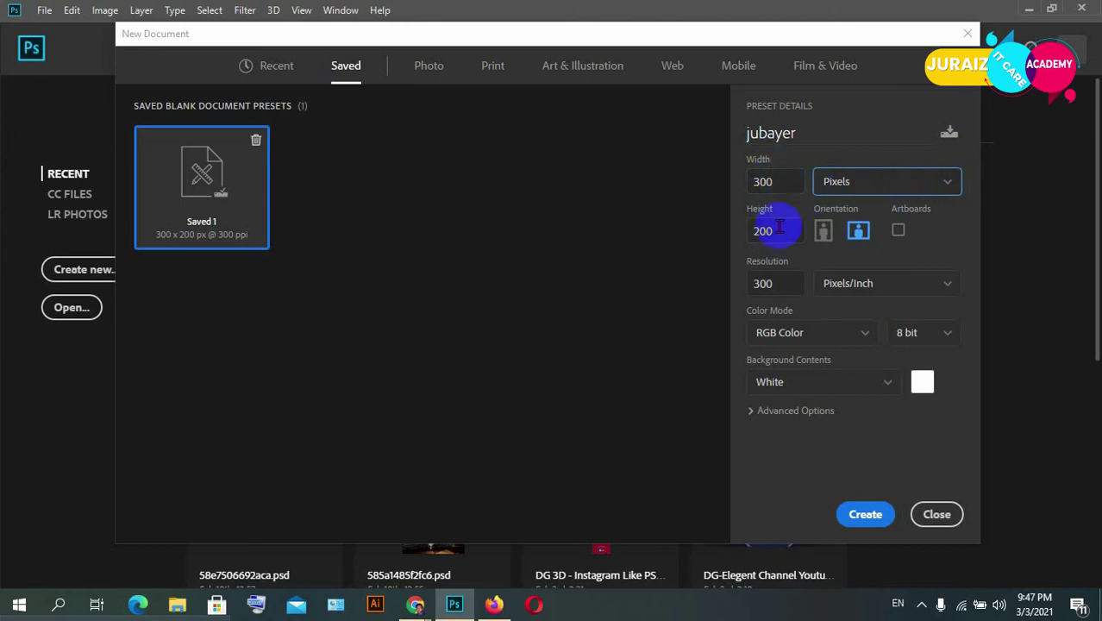
click(947, 186)
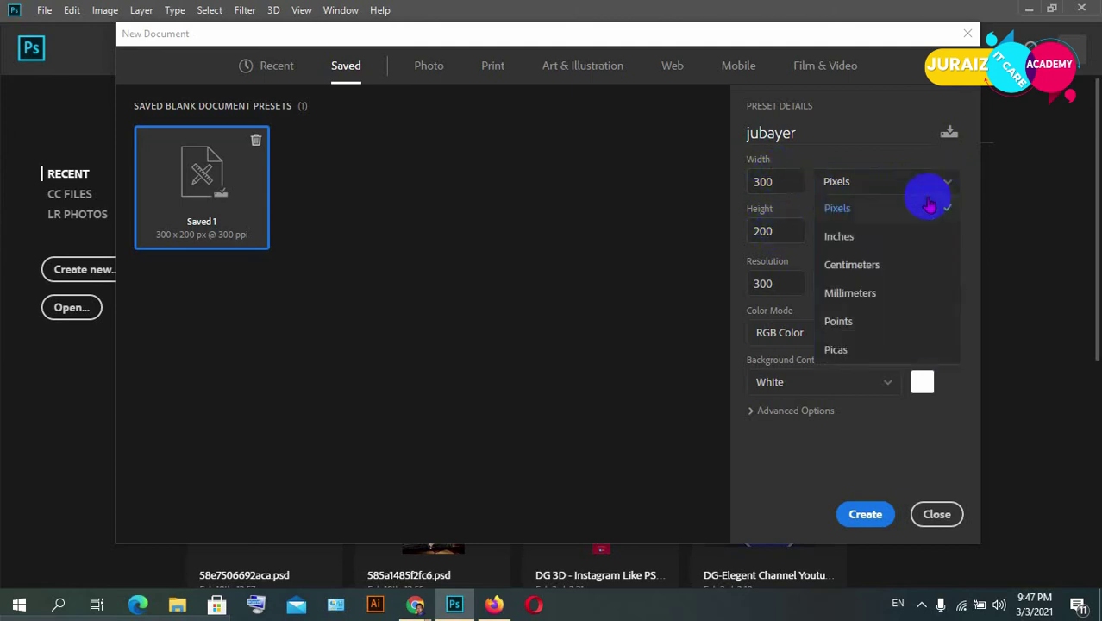
click(862, 233)
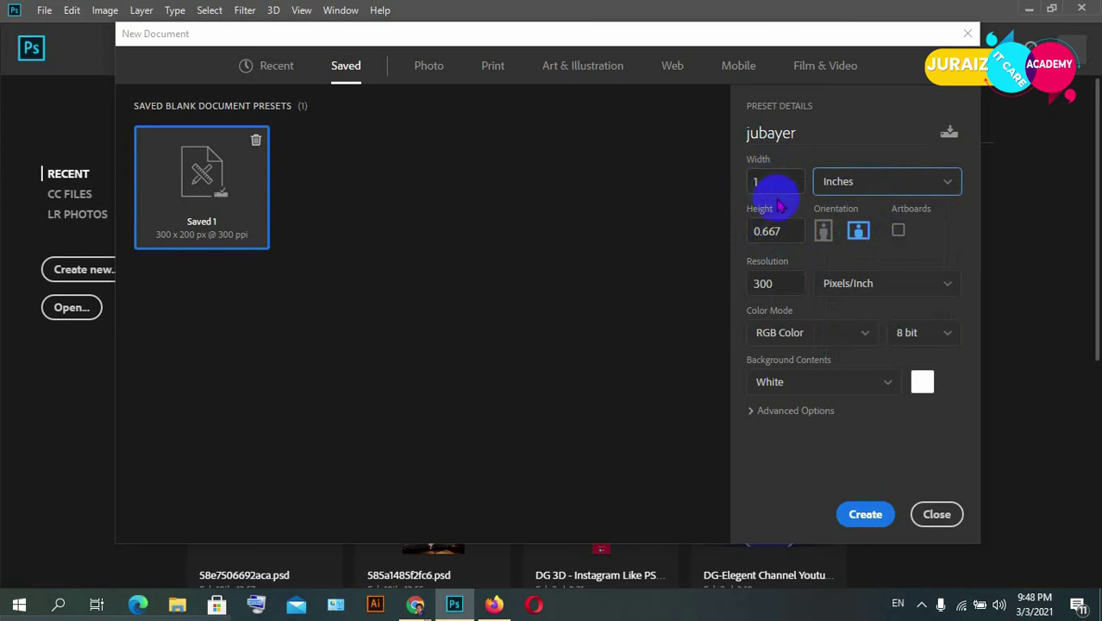
double_click(755, 178)
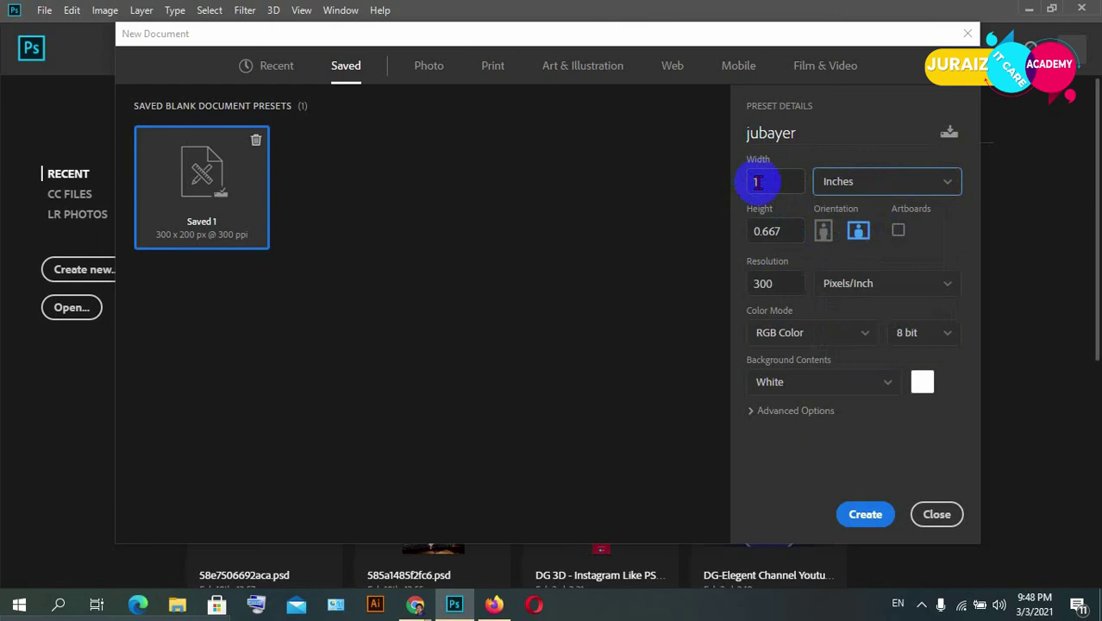
double_click(760, 231)
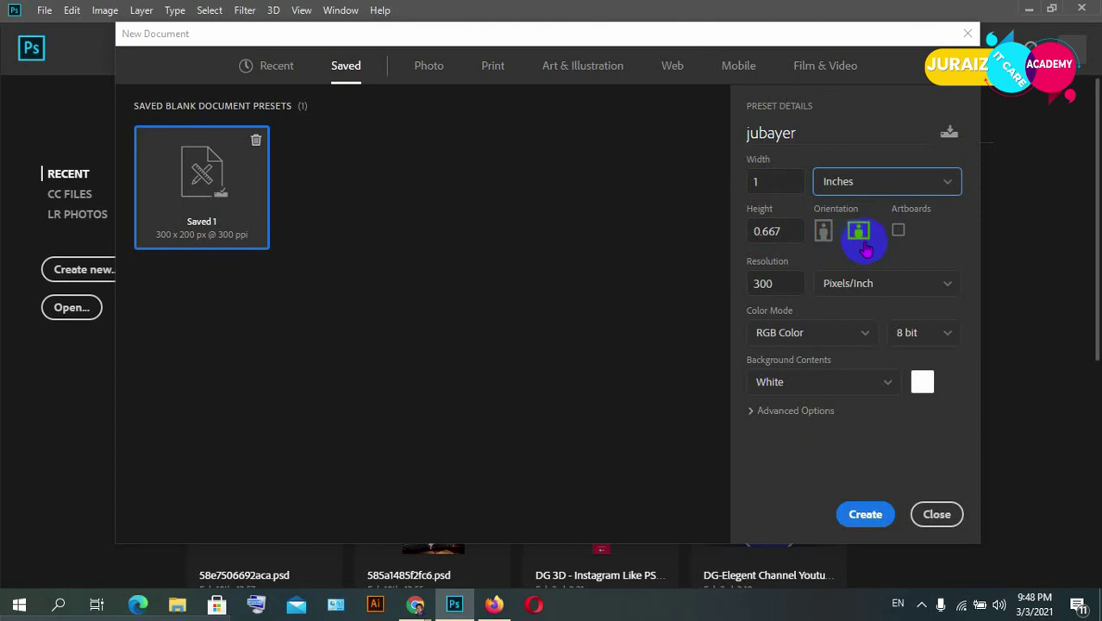
Try portrait orientation, then return the 1 × 0.667 inch document to landscape
click(857, 228)
click(823, 231)
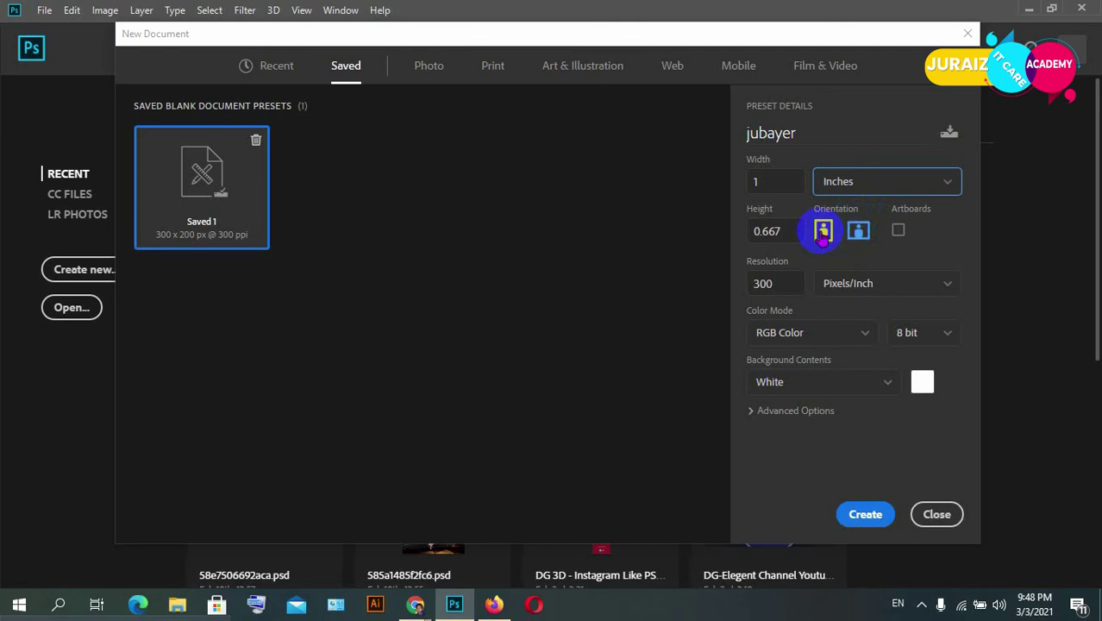
click(859, 231)
click(822, 232)
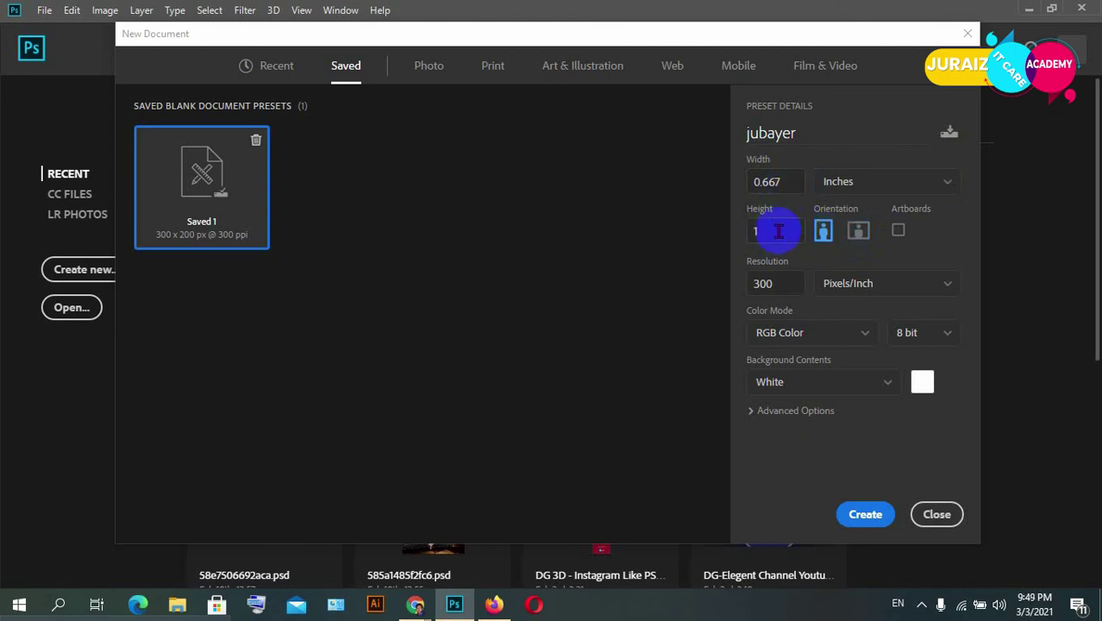
double_click(793, 177)
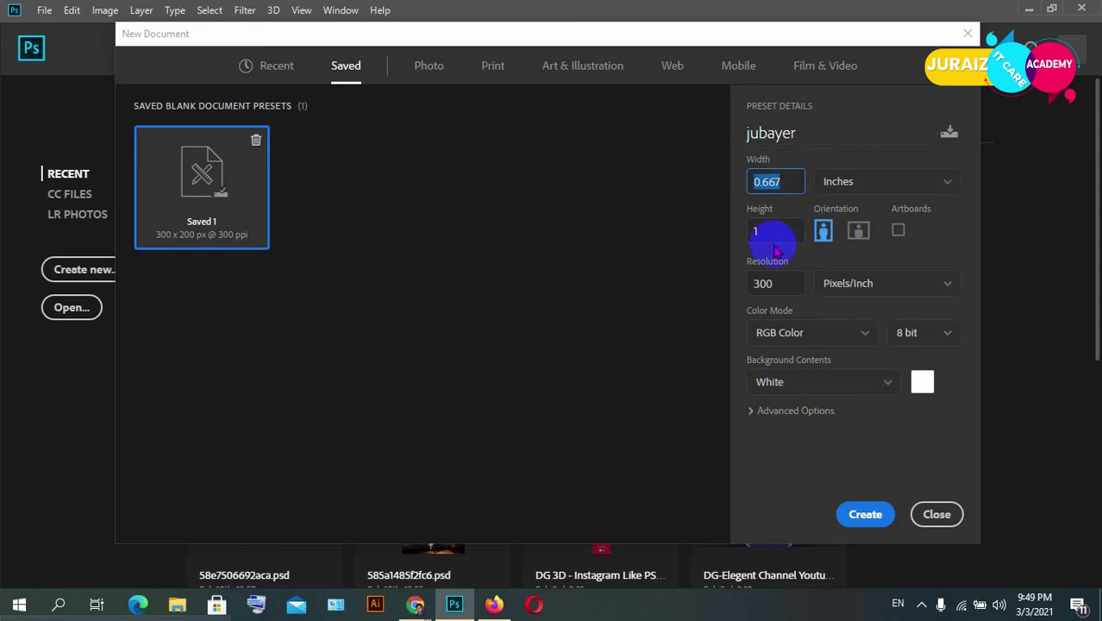
click(858, 233)
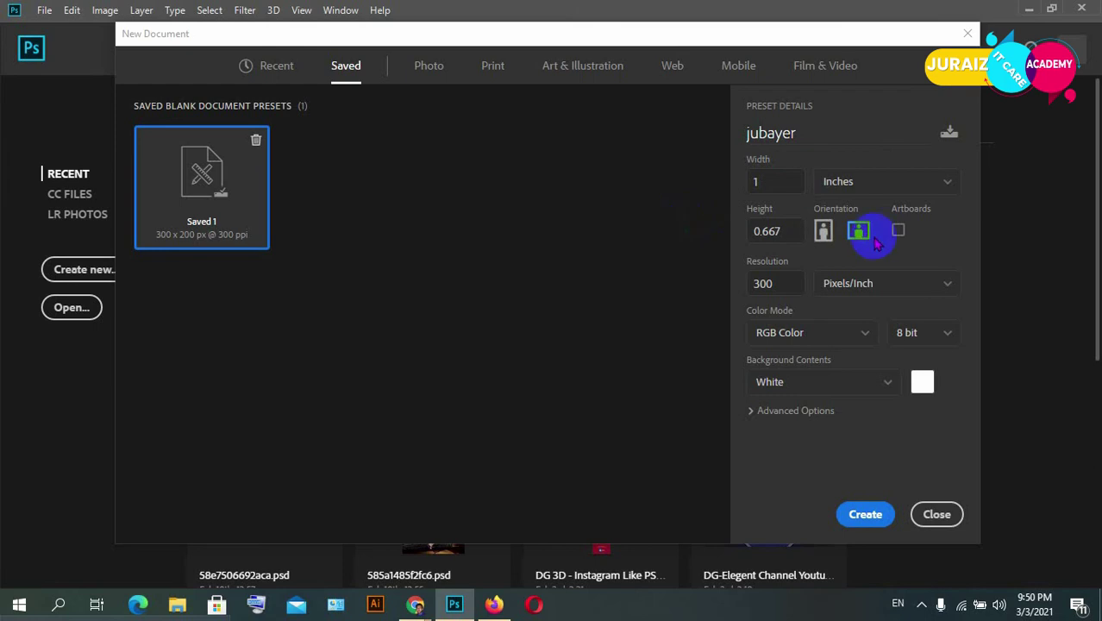
click(899, 230)
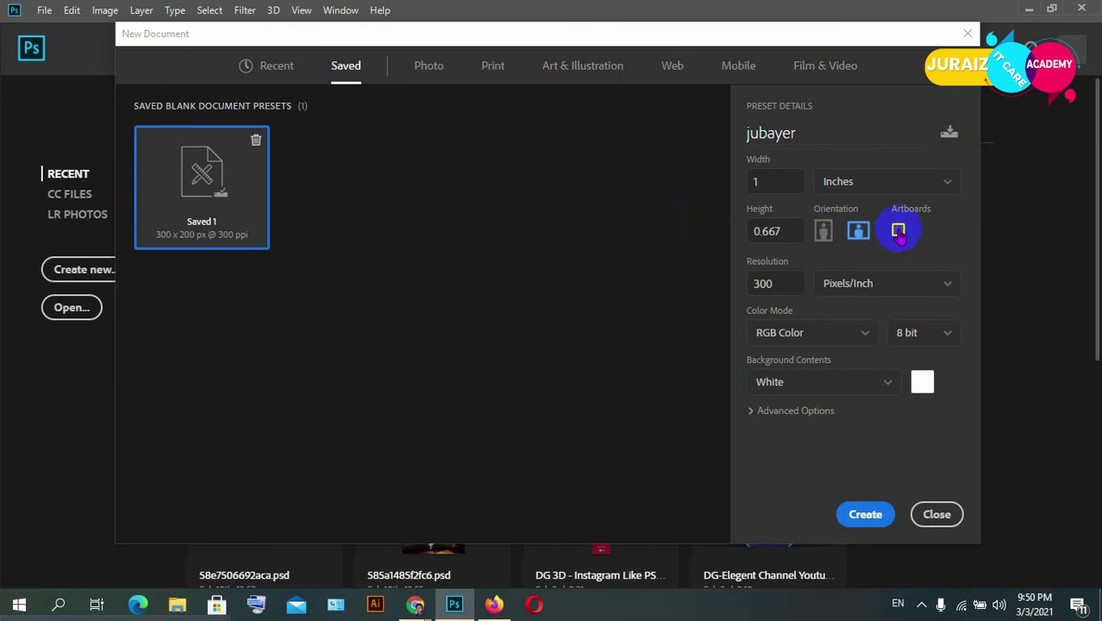
click(899, 231)
click(899, 231)
click(898, 233)
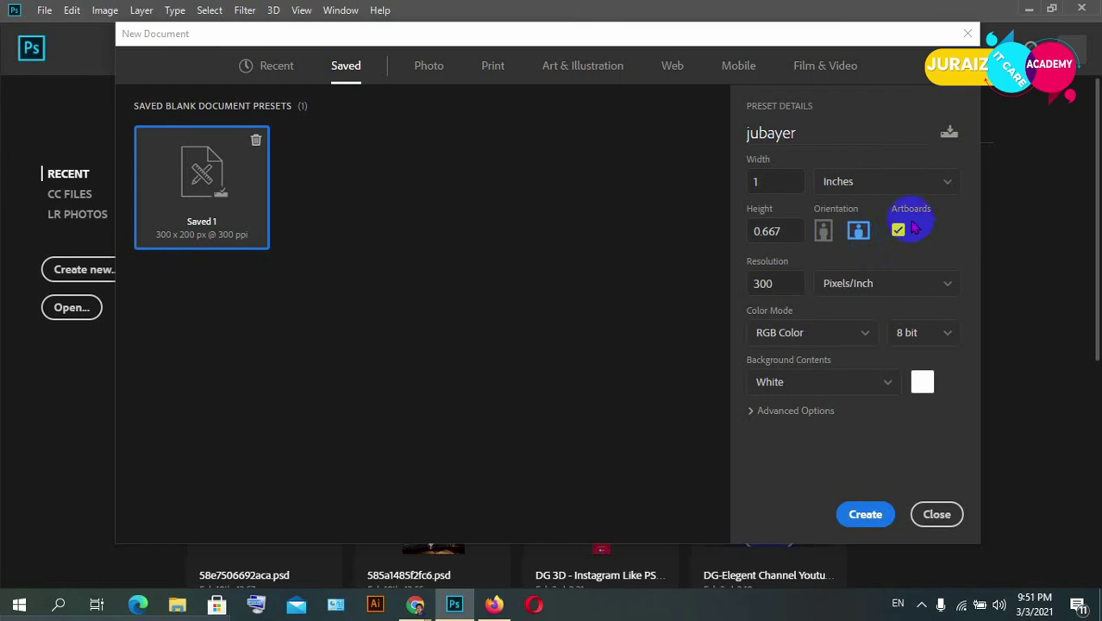
click(898, 231)
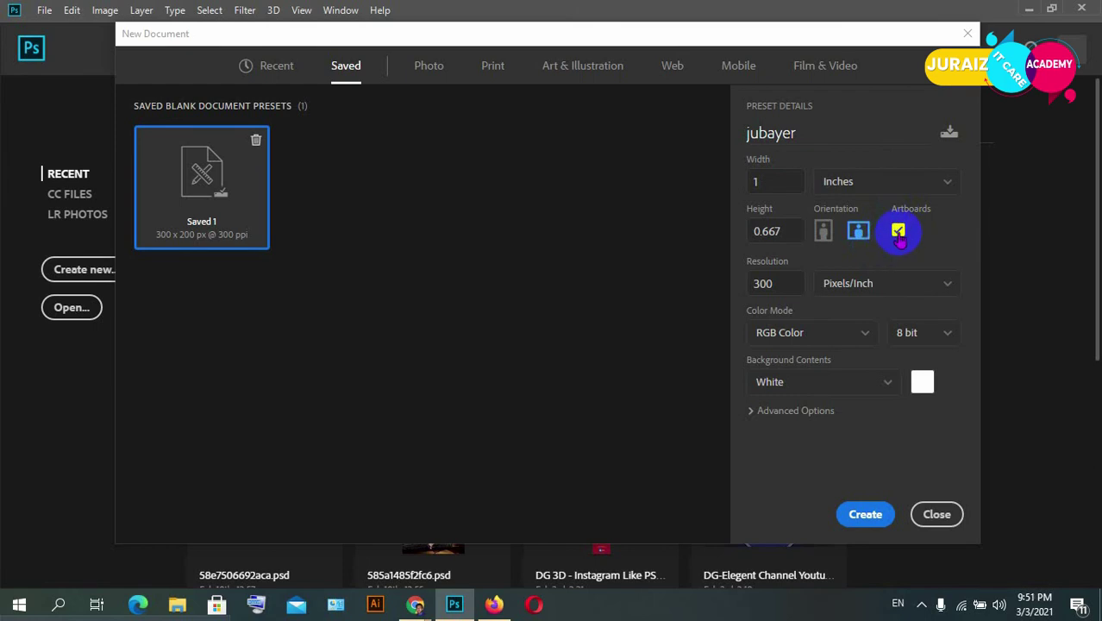
click(898, 232)
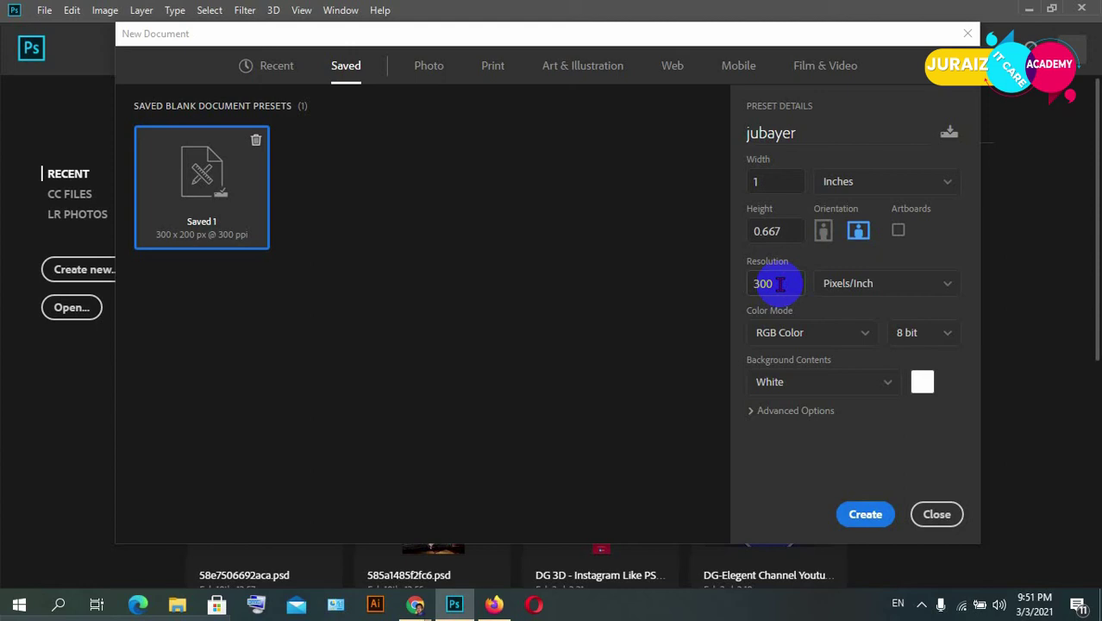
Replace the 300 ppi resolution value with 72
click(784, 282)
drag(782, 282, 755, 283)
text(7)
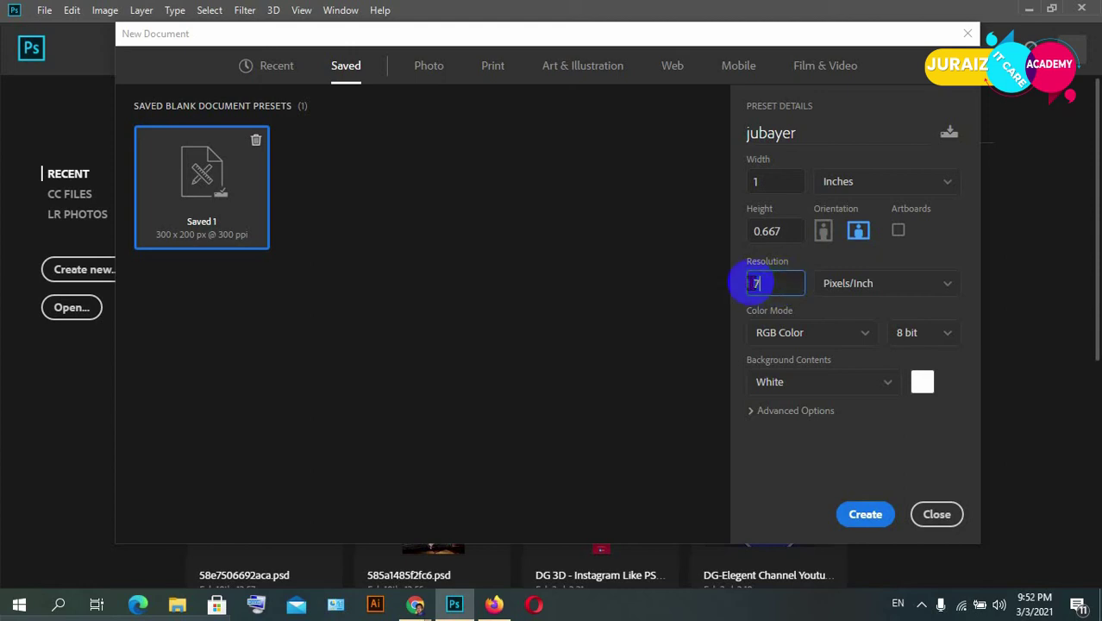
text(2)
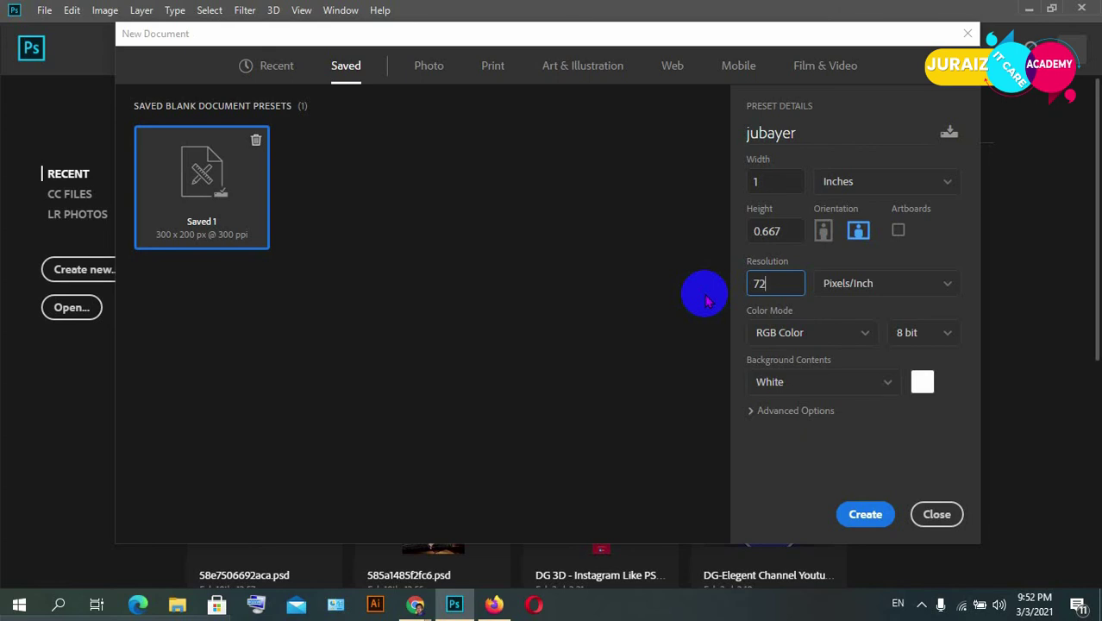
Change the resolution from 72 back to 300 pixels per inch
drag(787, 283, 747, 288)
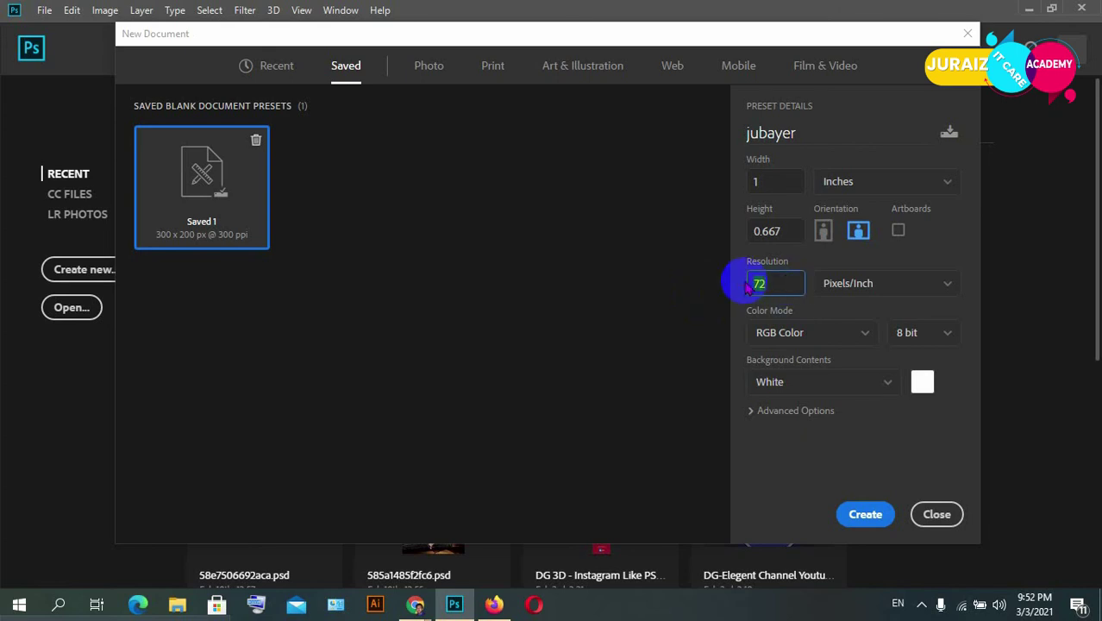
key(BackSpace)
text(300)
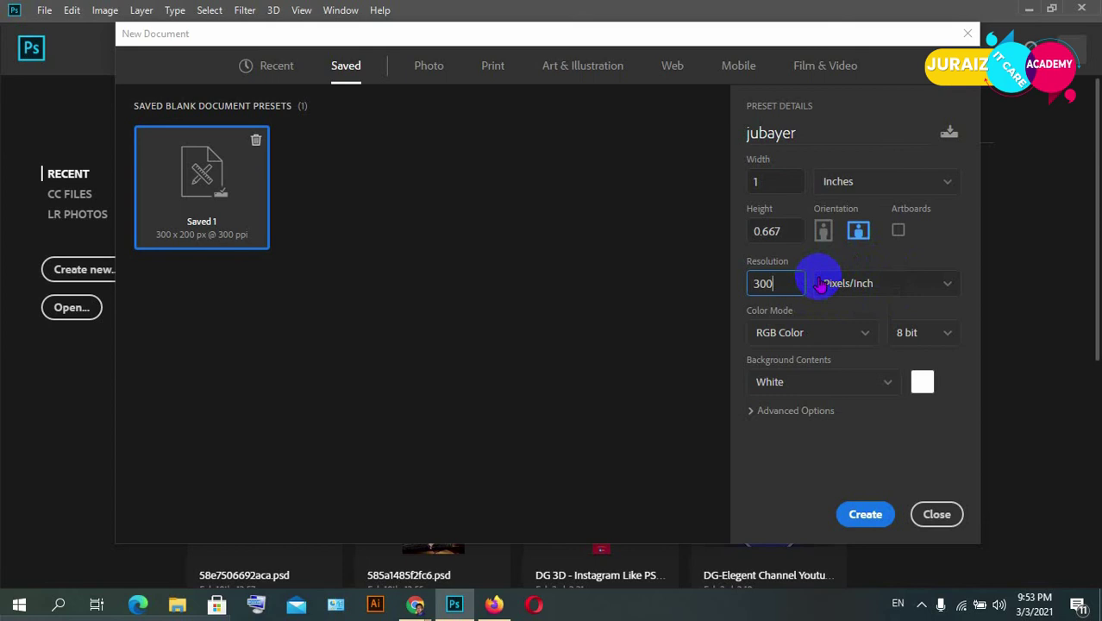
Change the size units from Inches to Points, so the document reads 72 × 48
click(949, 290)
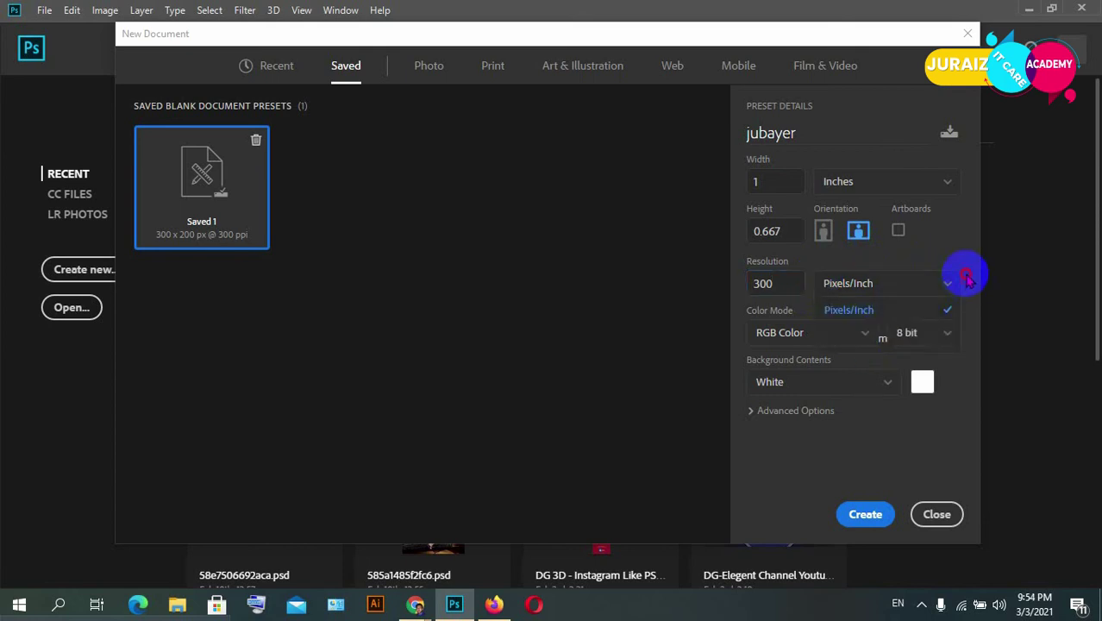
click(959, 276)
click(949, 181)
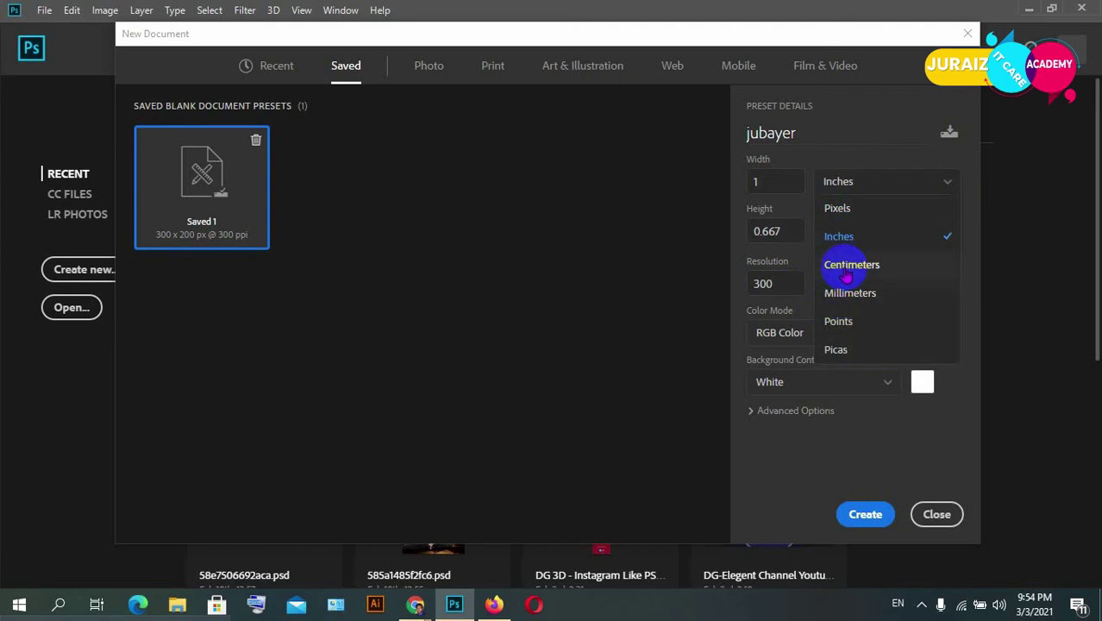
click(996, 250)
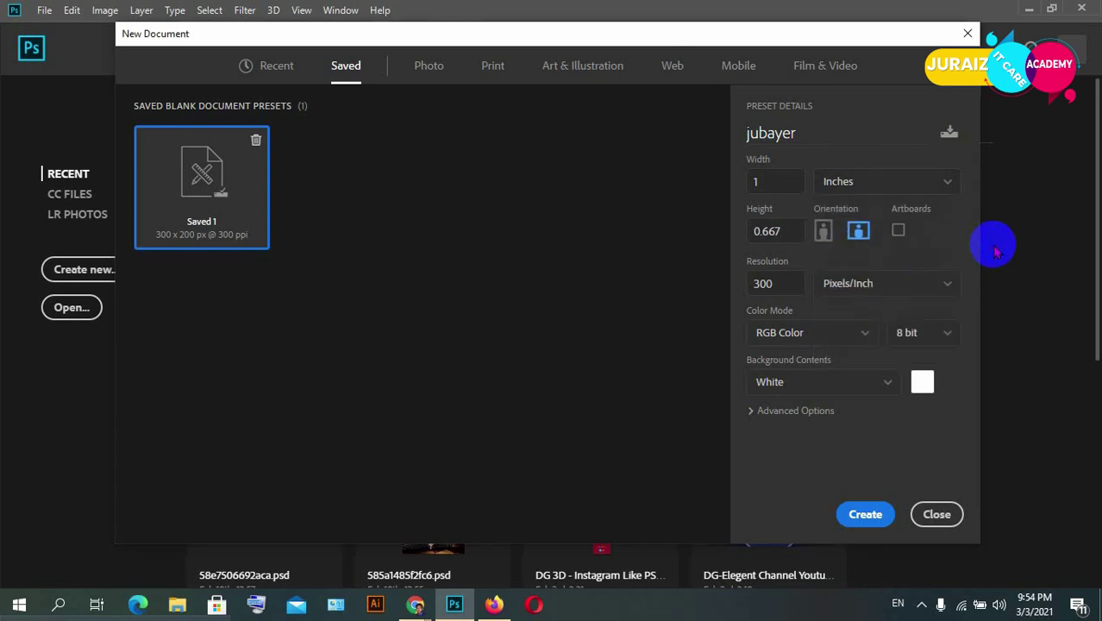
click(947, 184)
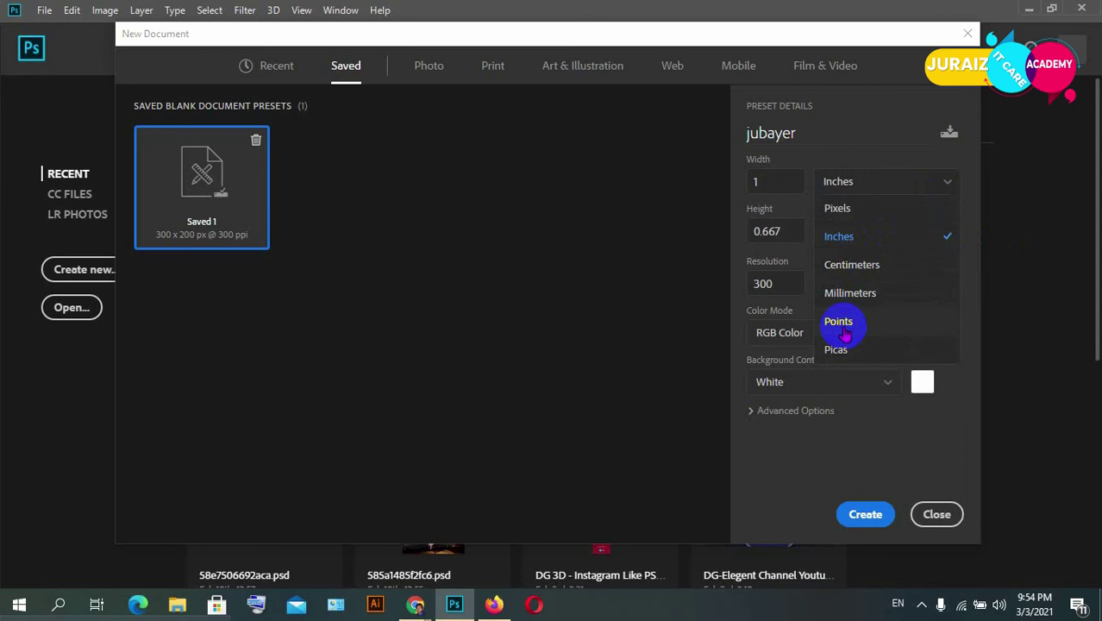
click(842, 325)
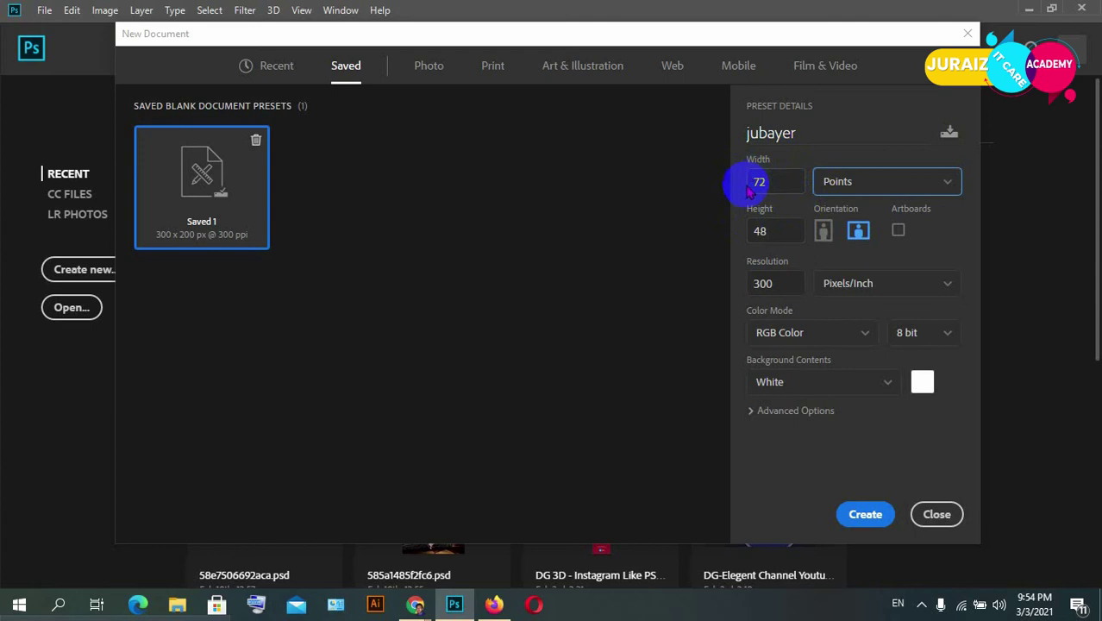
double_click(758, 230)
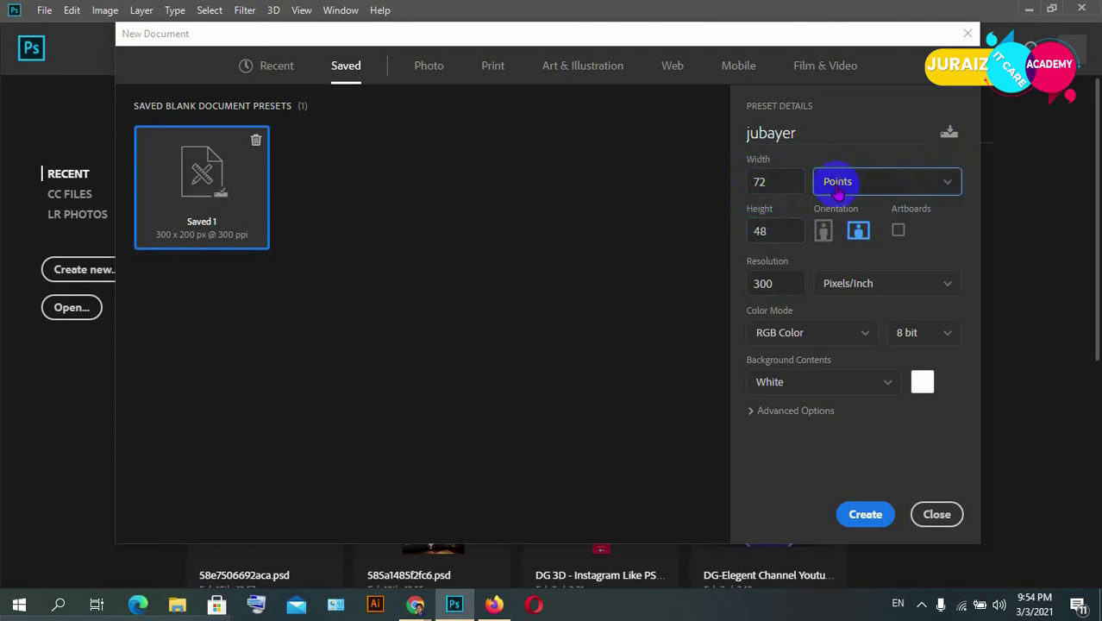
click(949, 185)
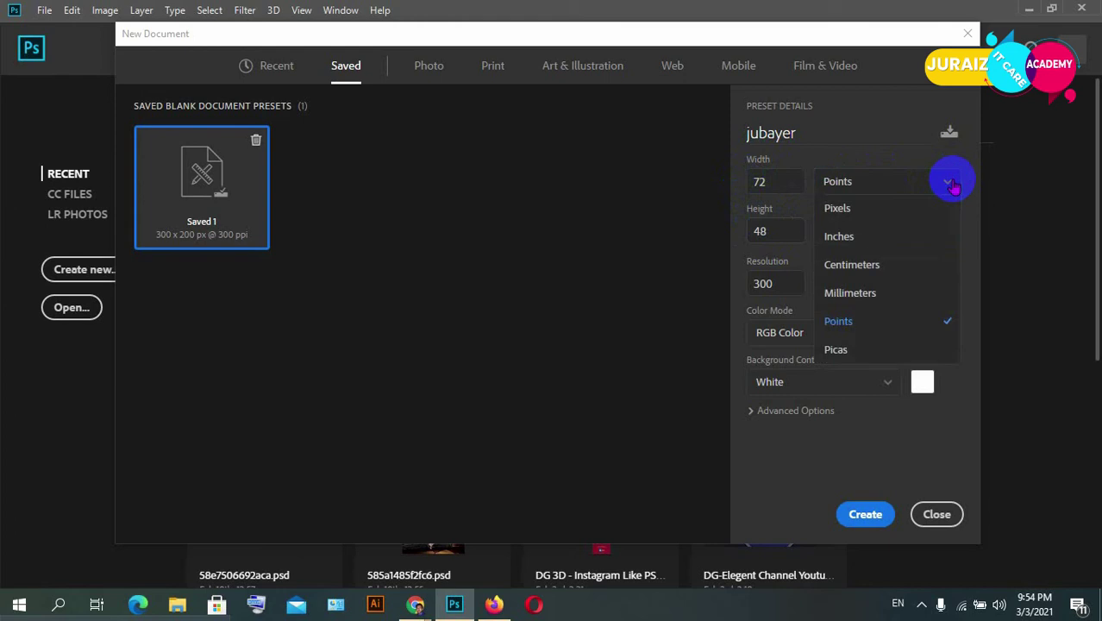
click(869, 293)
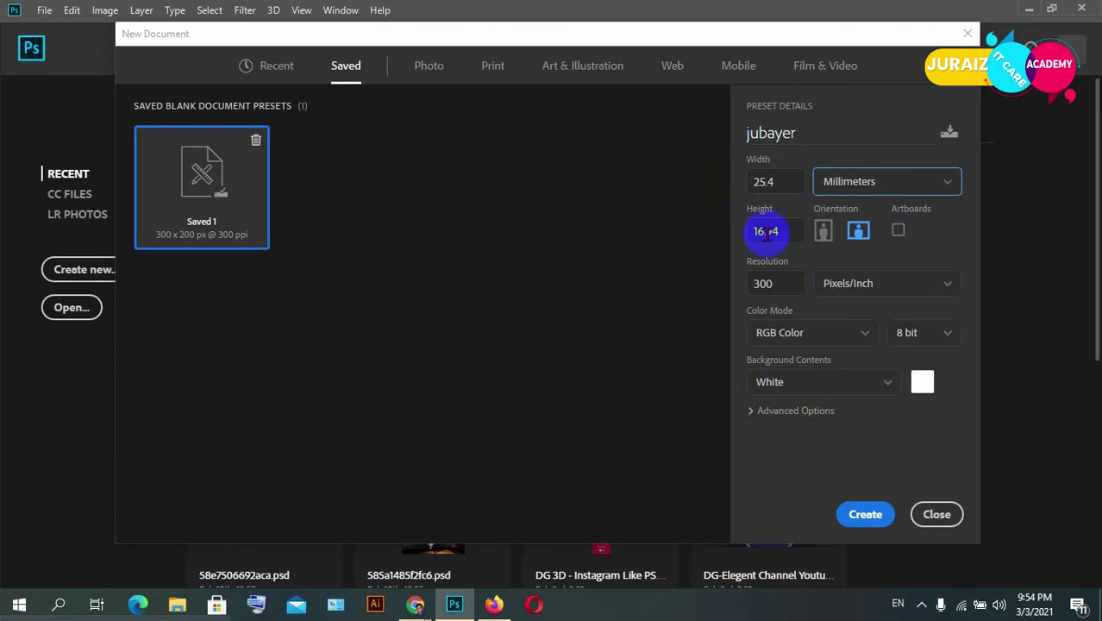
click(949, 182)
click(888, 210)
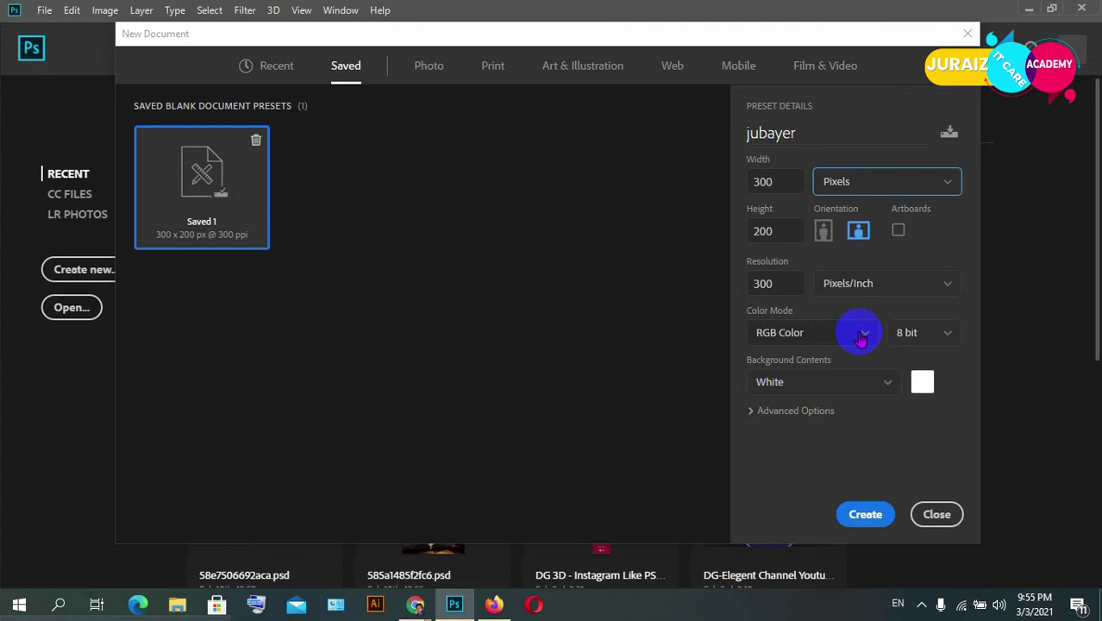
Show the Bitmap, Grayscale, RGB, CMYK and Lab colour mode options, with RGB Color still selected
click(863, 337)
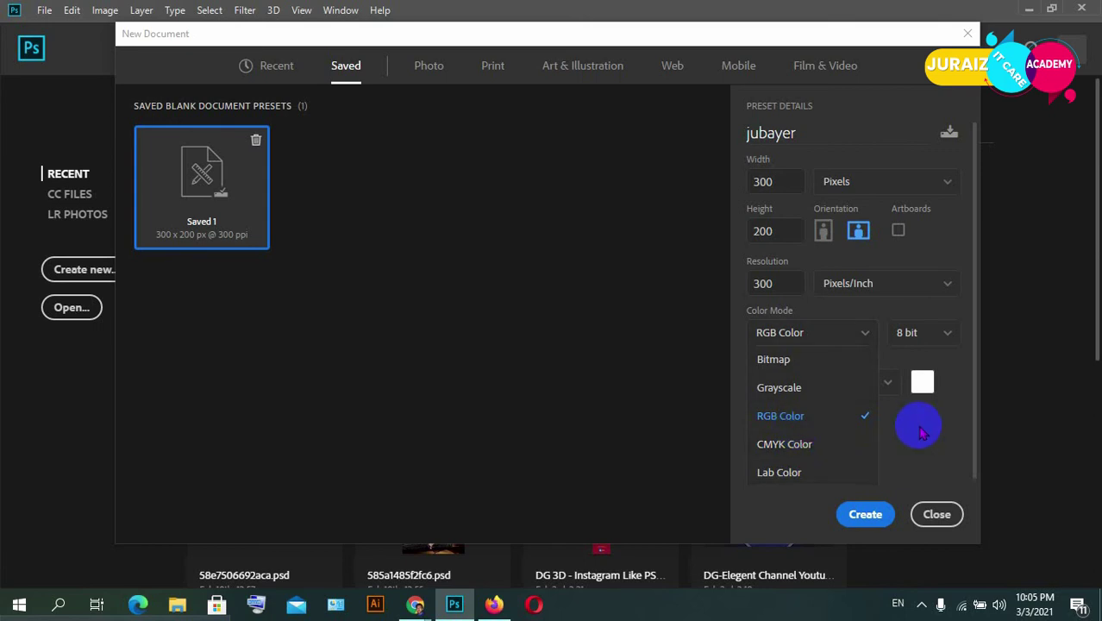
Keep RGB Color, try a 32 bit depth, then set the bit depth back to 8 bit
click(918, 425)
click(949, 333)
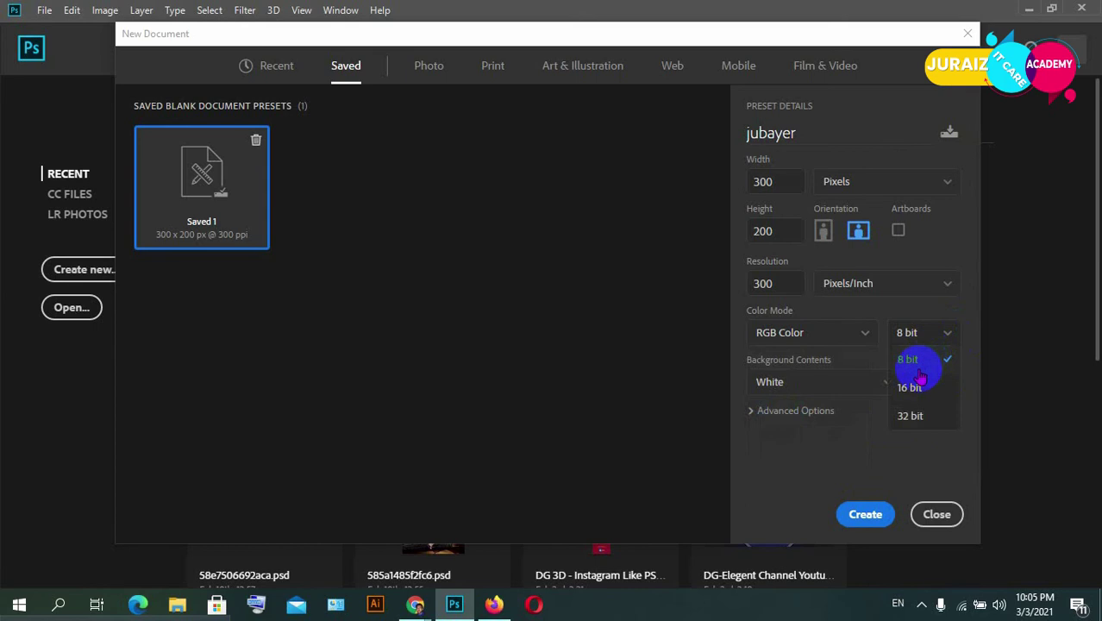
click(911, 416)
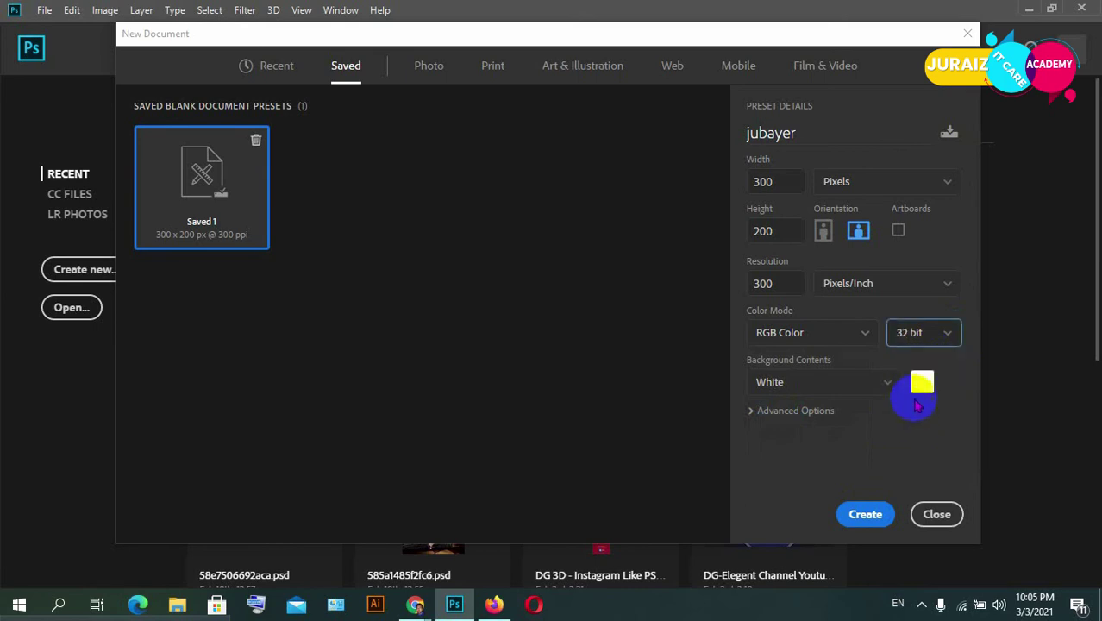
click(949, 334)
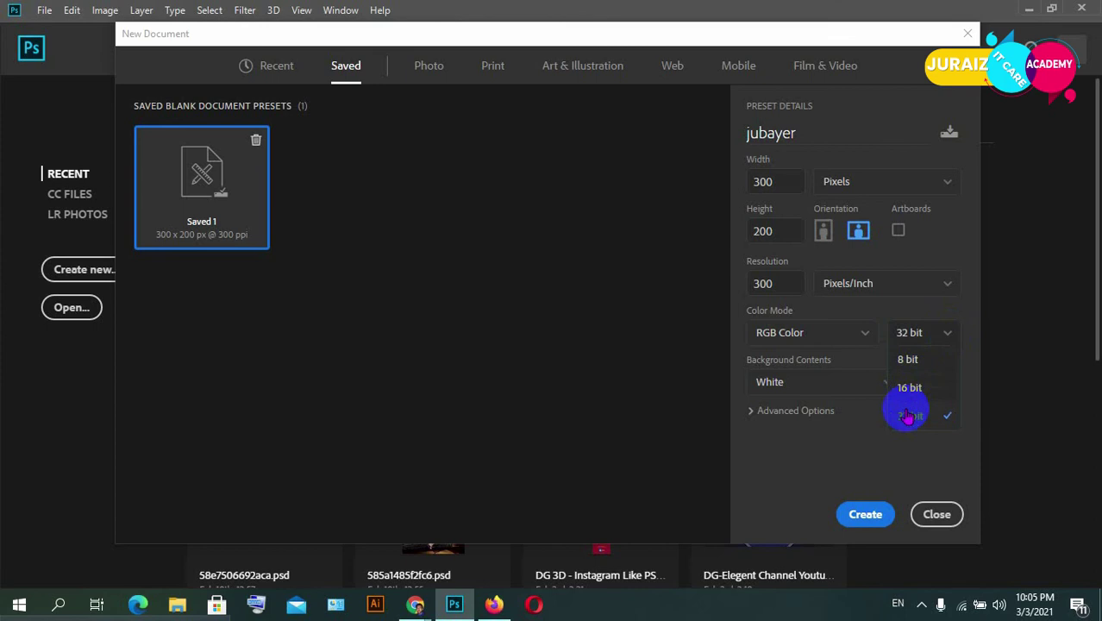
click(913, 363)
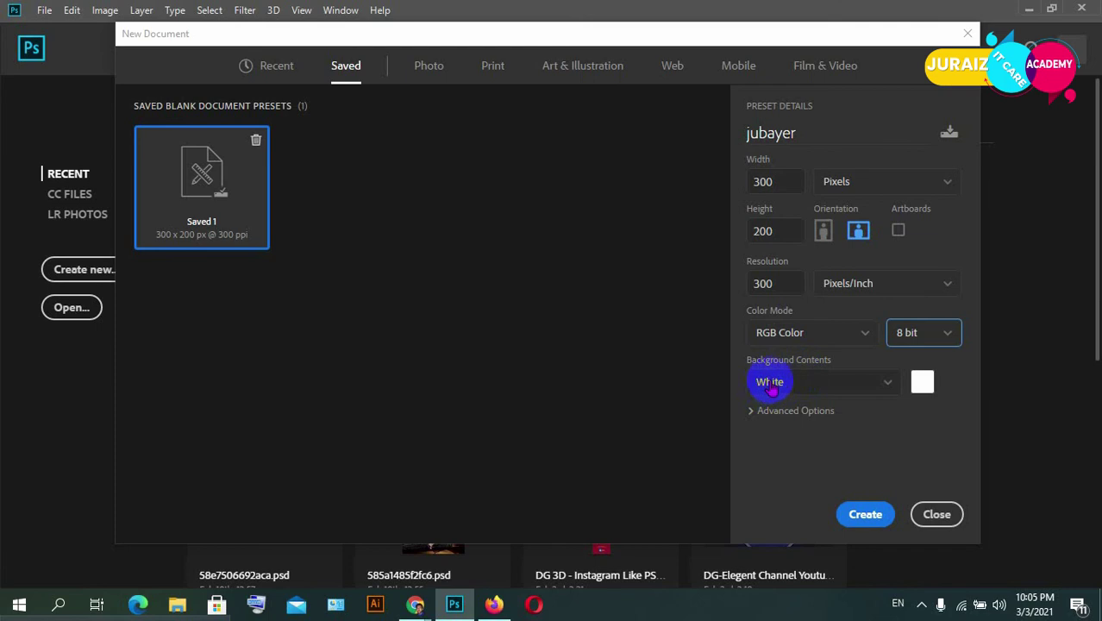
Open the background colour picker, dismiss it twice unchanged, and reopen it still on white (ffffff)
click(922, 381)
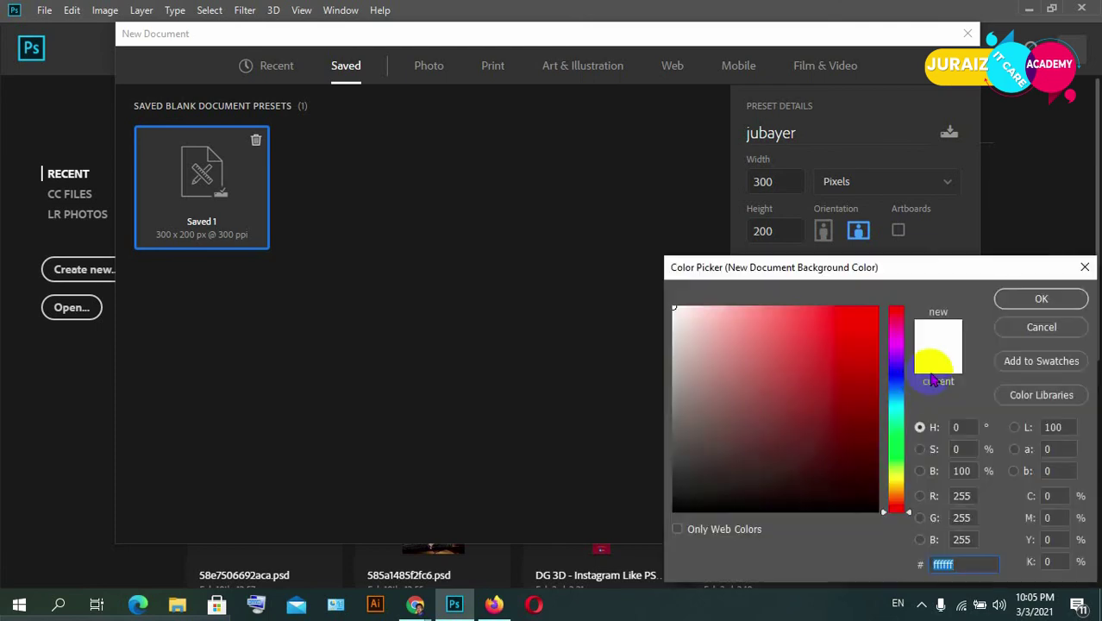
mouse_move(949, 272)
mouse_down()
mouse_move(668, 235)
mouse_move(574, 192)
mouse_up()
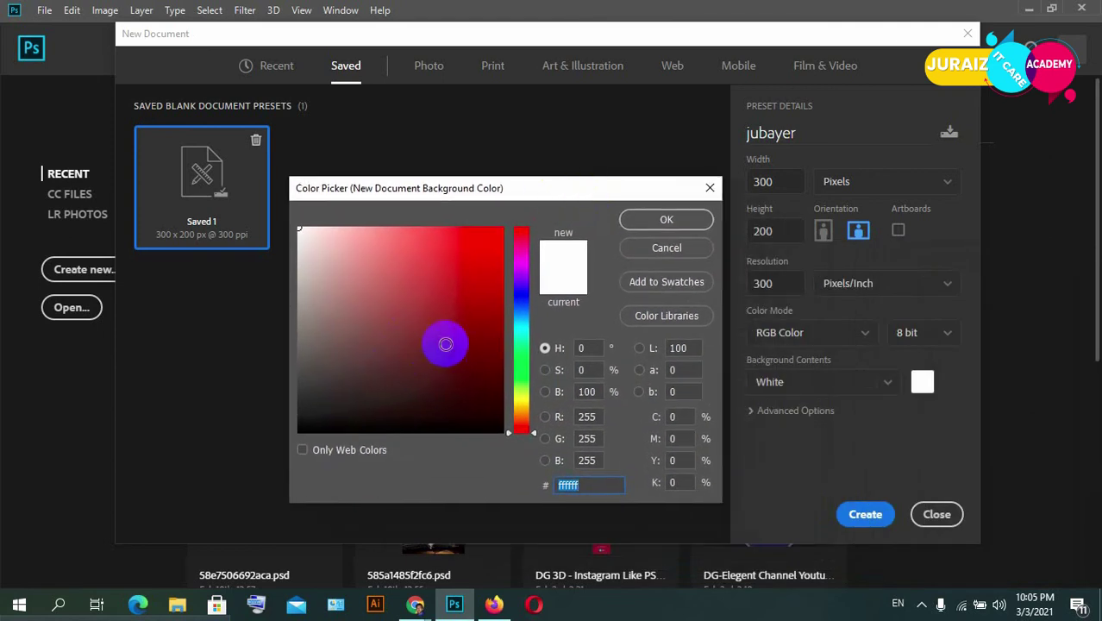
click(666, 255)
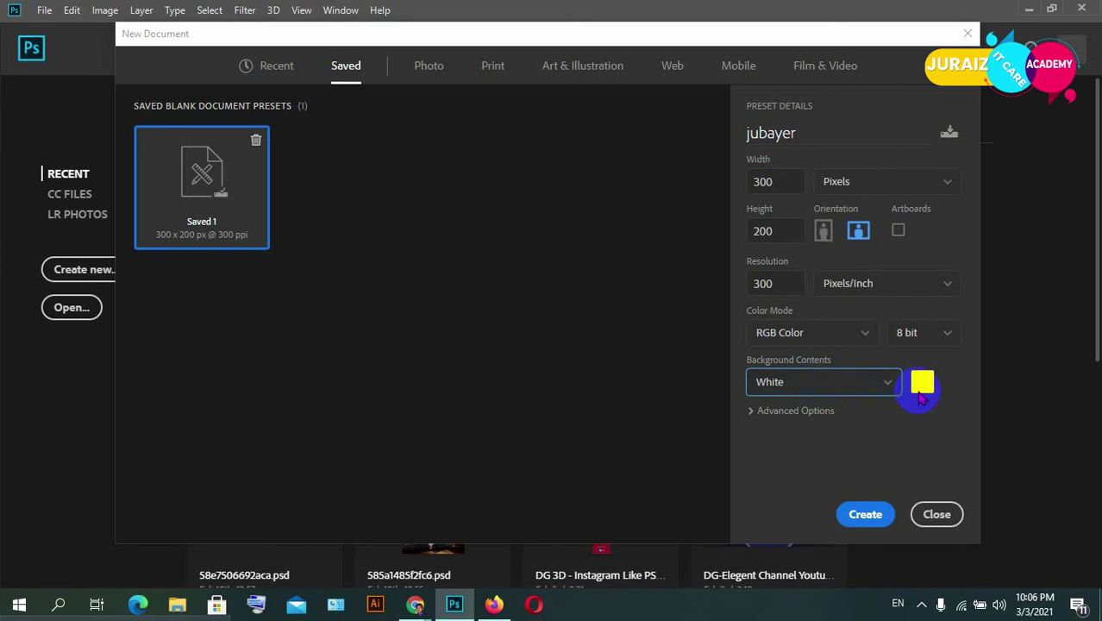
click(921, 390)
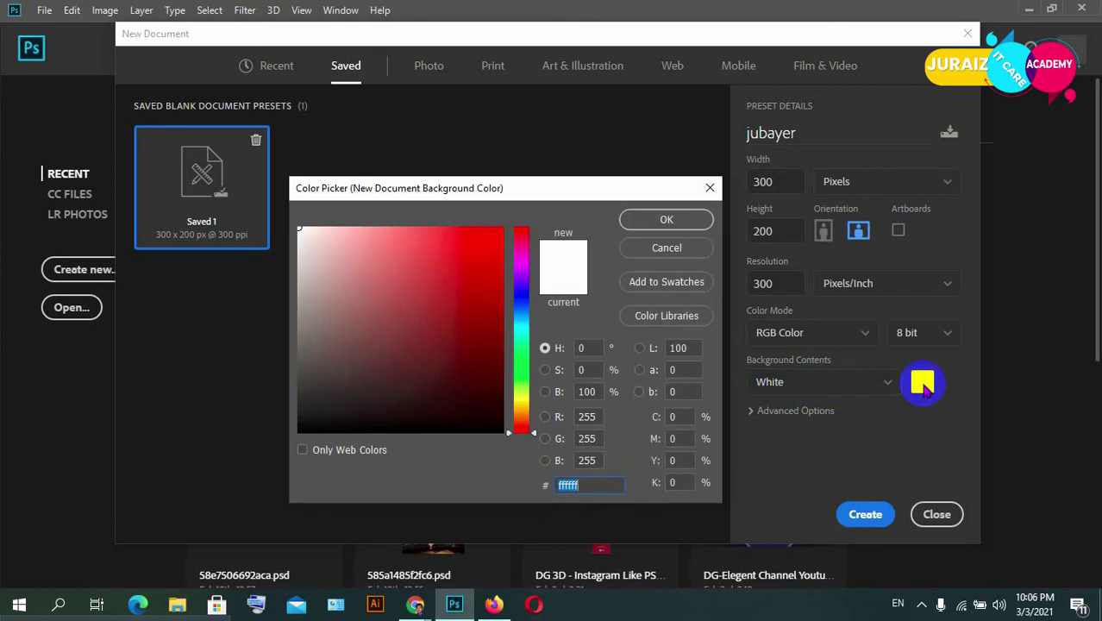
click(668, 248)
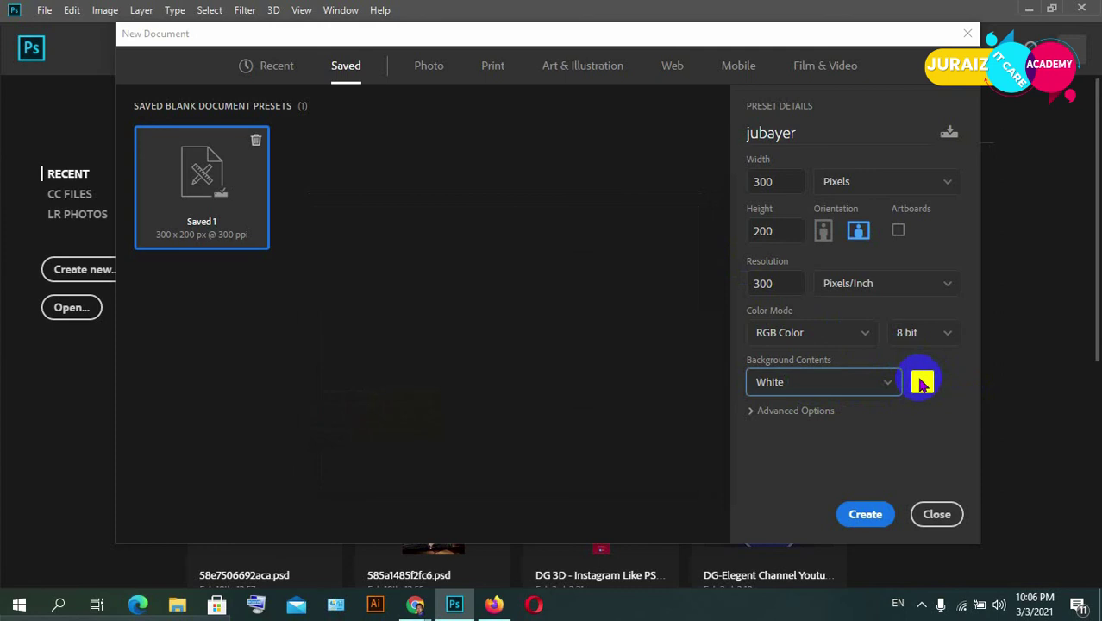
click(922, 385)
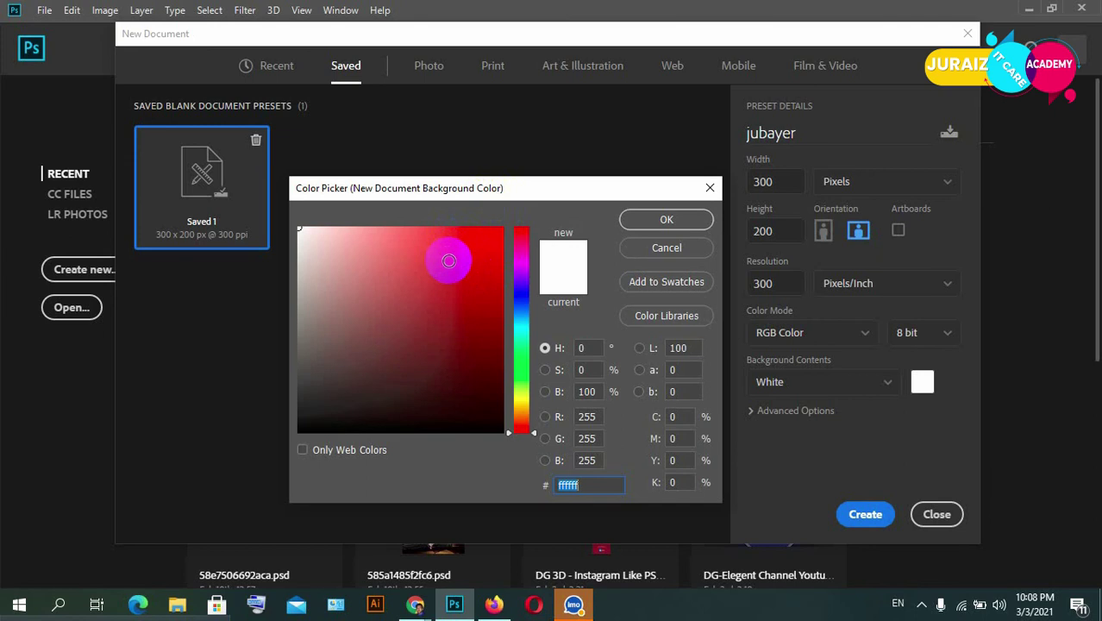
Shift the picker's hue from red to magenta and settle on bright magenta f323dd
click(498, 238)
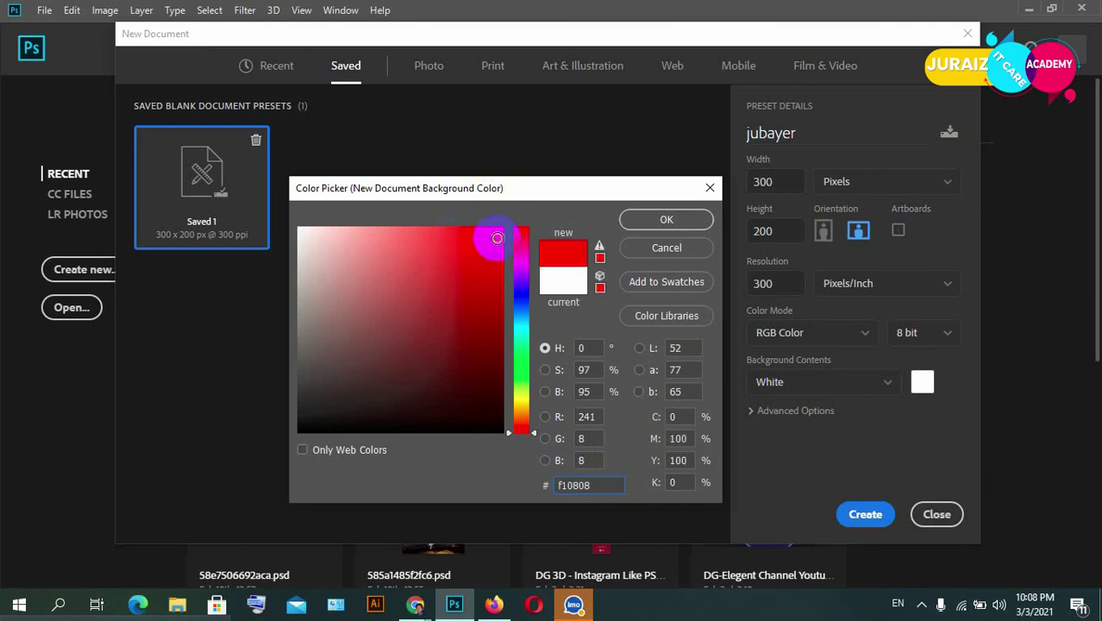
click(522, 259)
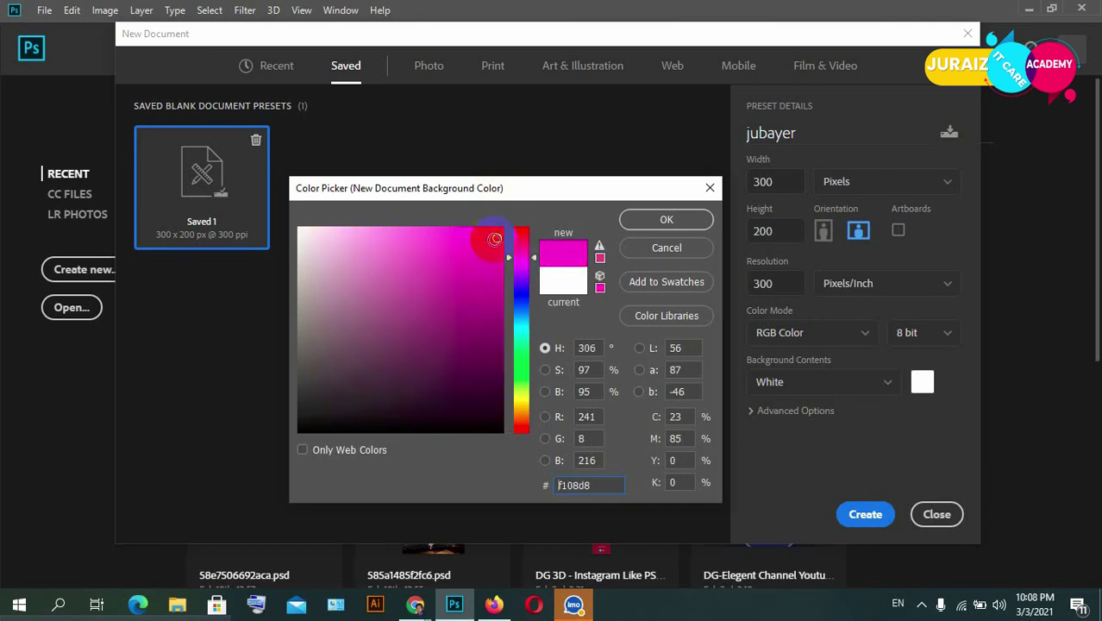
click(478, 335)
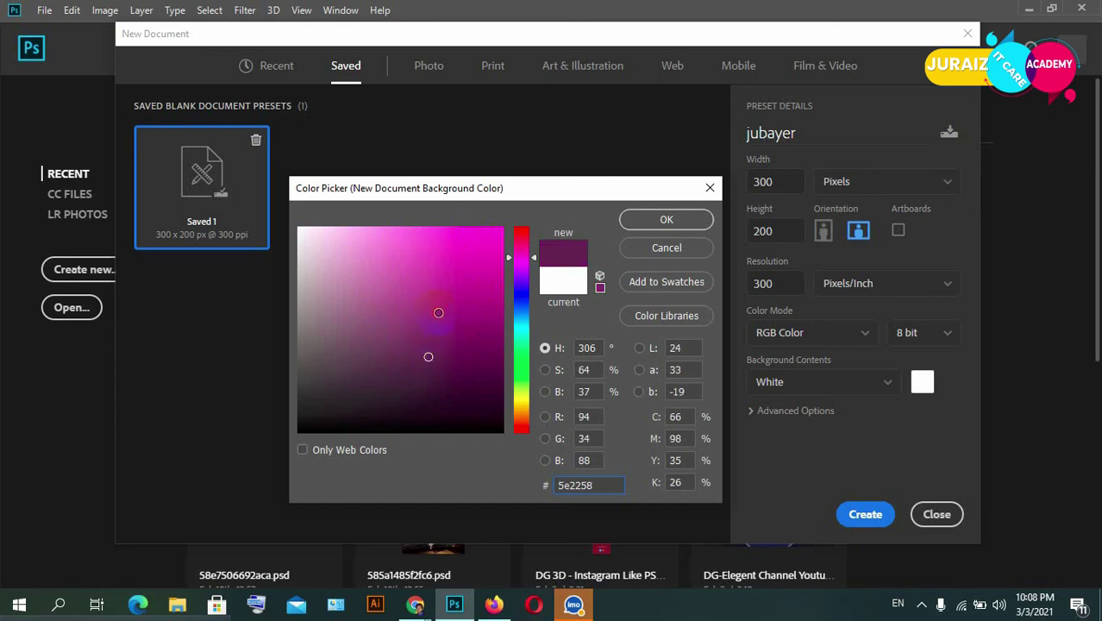
drag(440, 307, 473, 235)
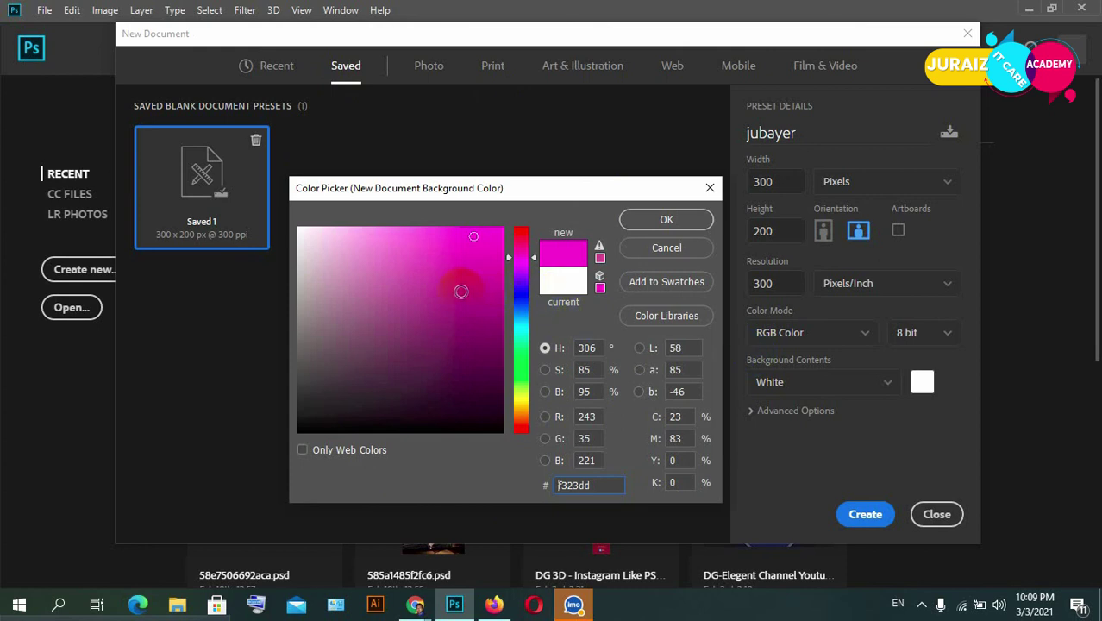
Pick white as the custom background colour in the Color Picker
drag(447, 285, 298, 228)
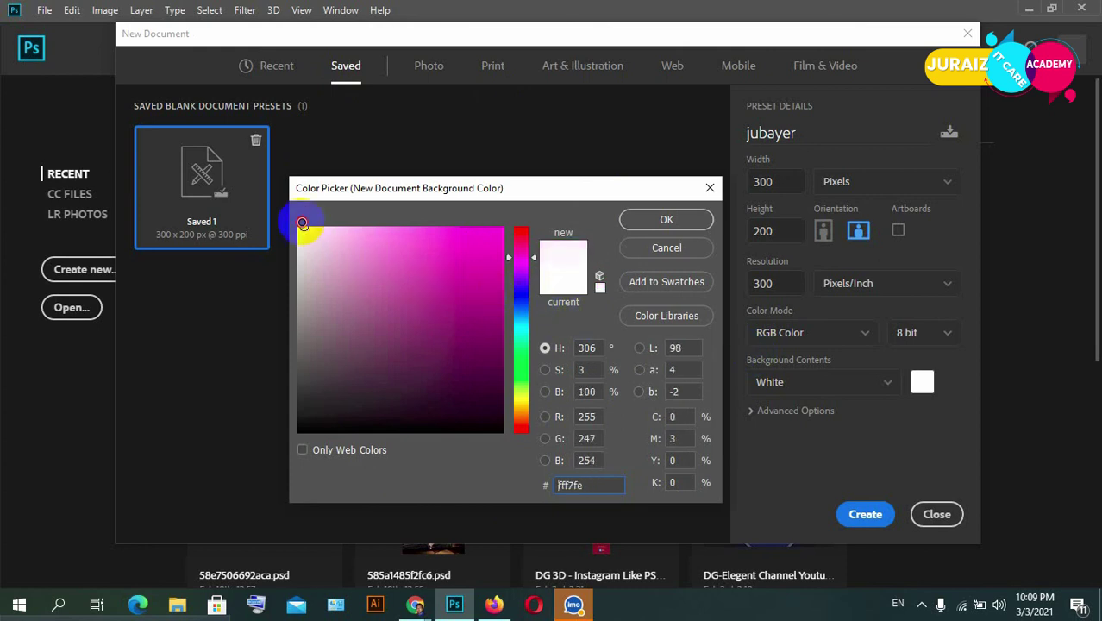
click(671, 219)
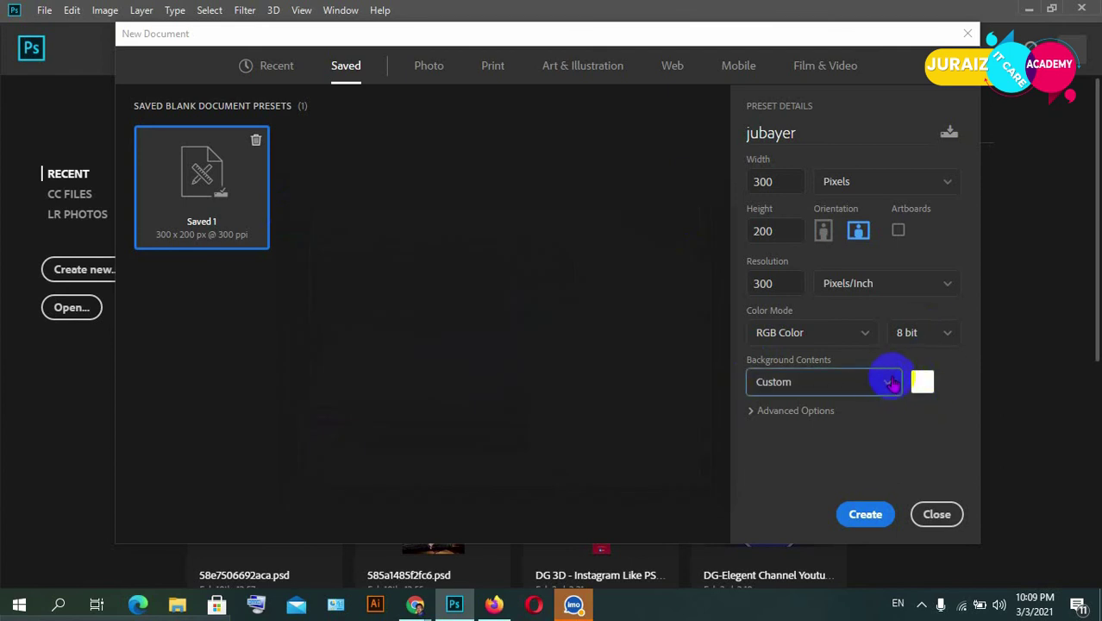
click(892, 382)
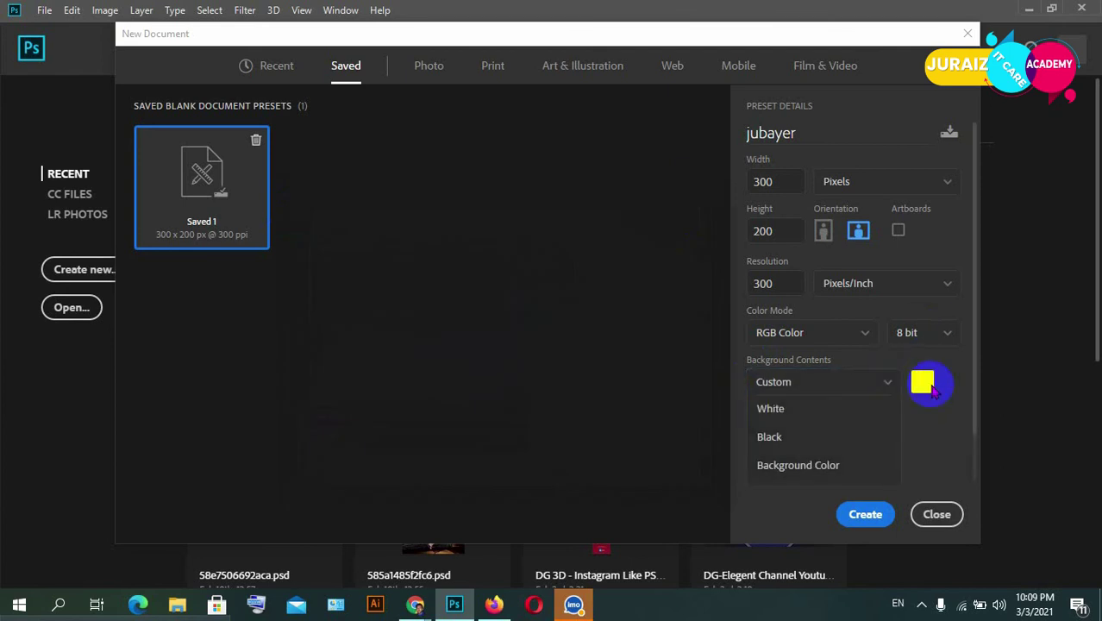
click(915, 405)
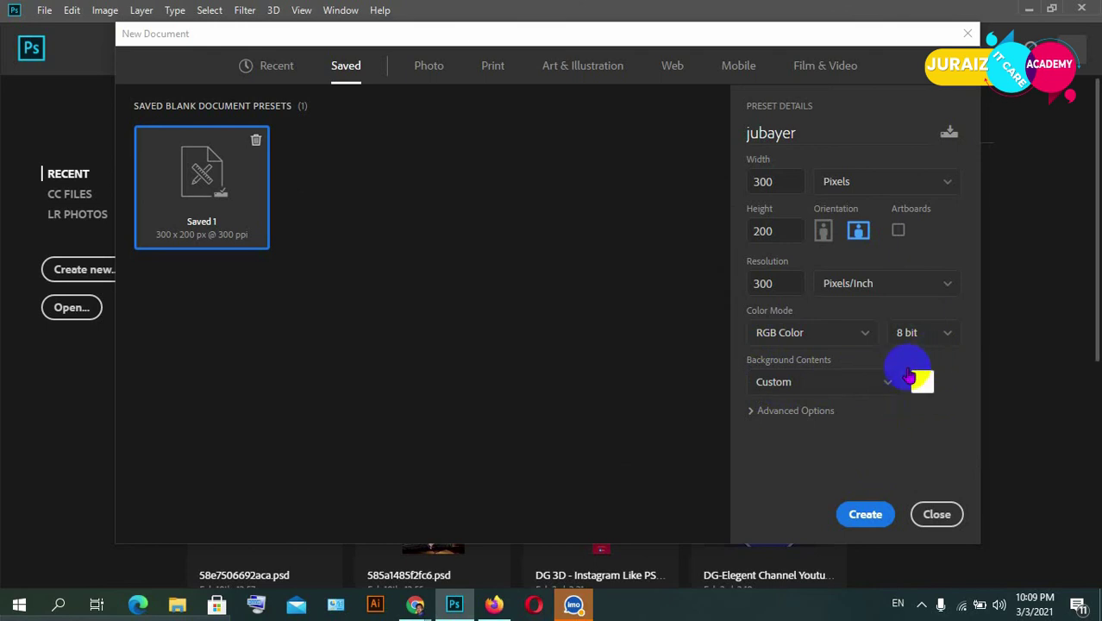
Change Background Contents to Black, then to Background Color
click(891, 384)
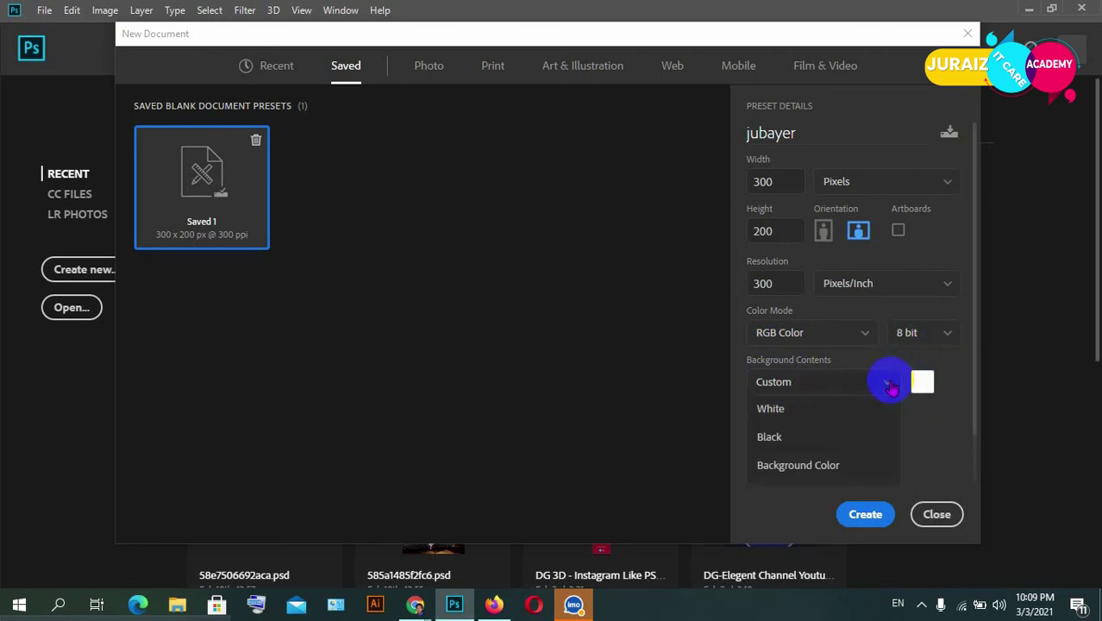
click(776, 437)
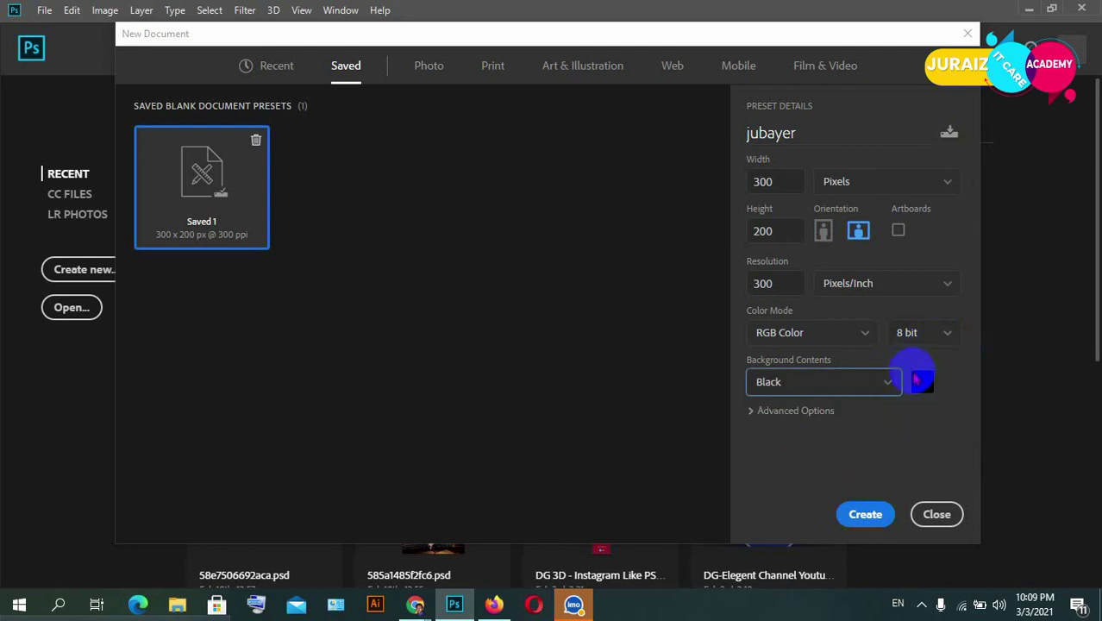
click(889, 383)
click(797, 466)
click(921, 382)
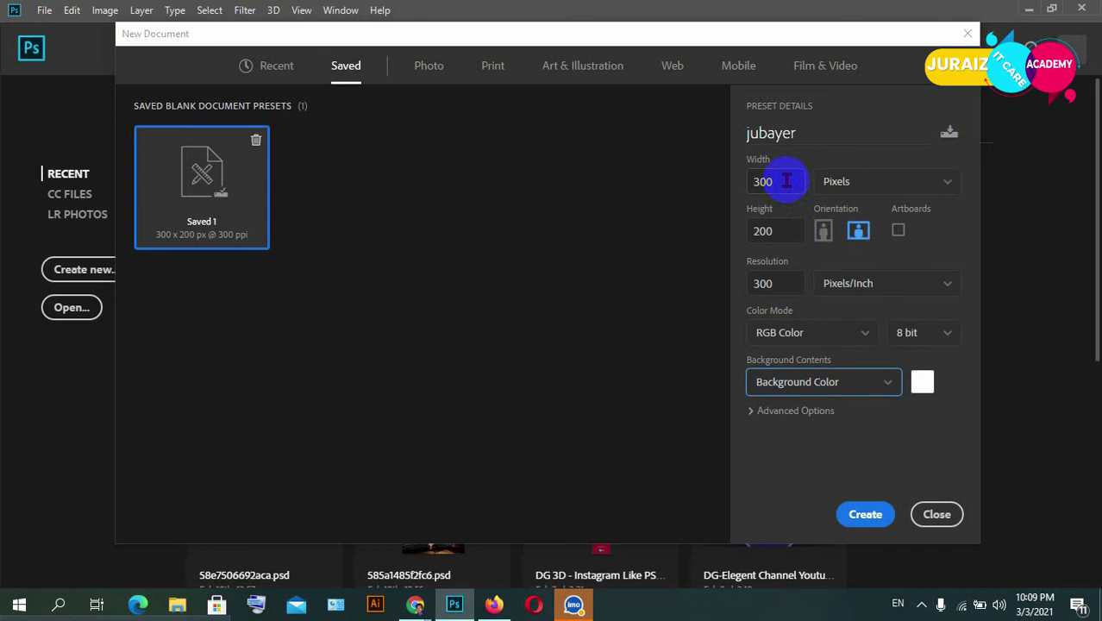
Enter 1000 pixels for both the Width and Height fields
drag(780, 181, 738, 177)
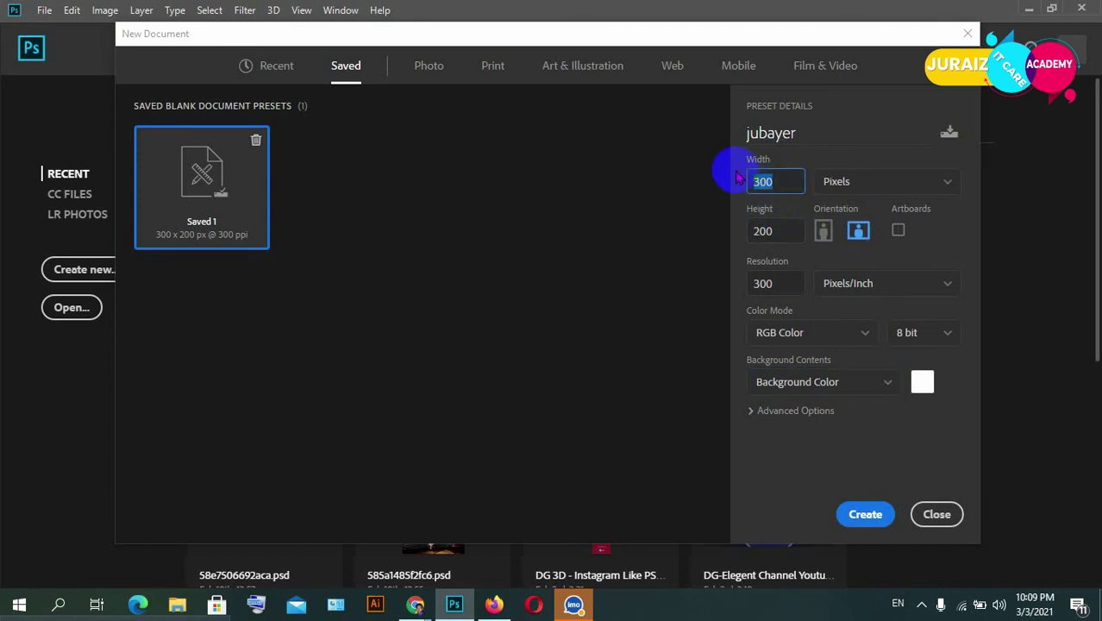
text(10)
text(00)
drag(781, 233, 725, 229)
text(1)
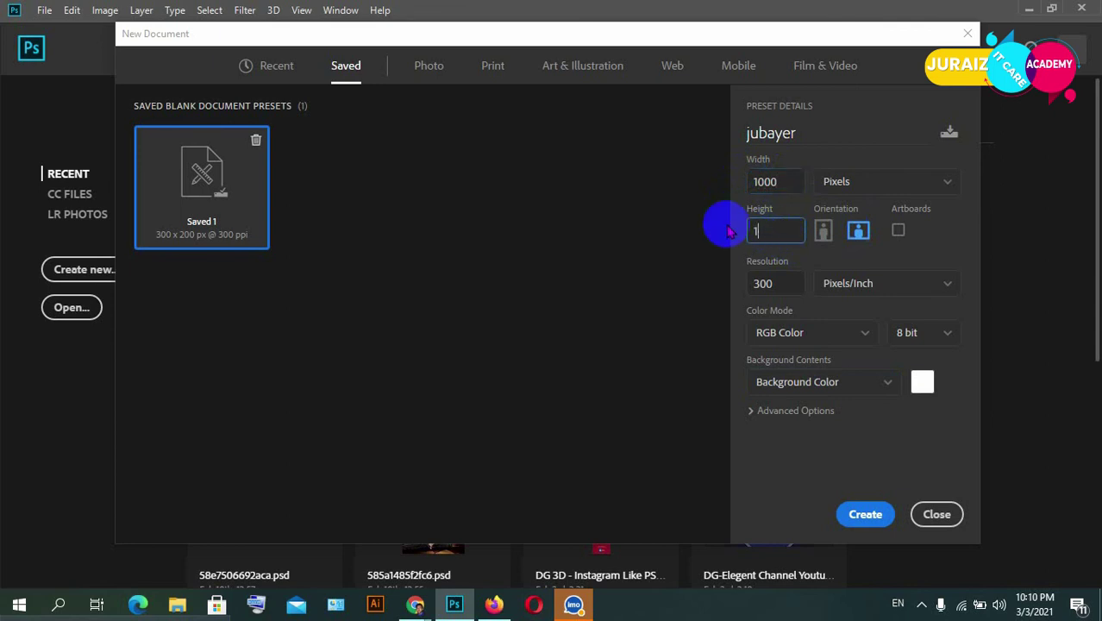
text(00)
text(0)
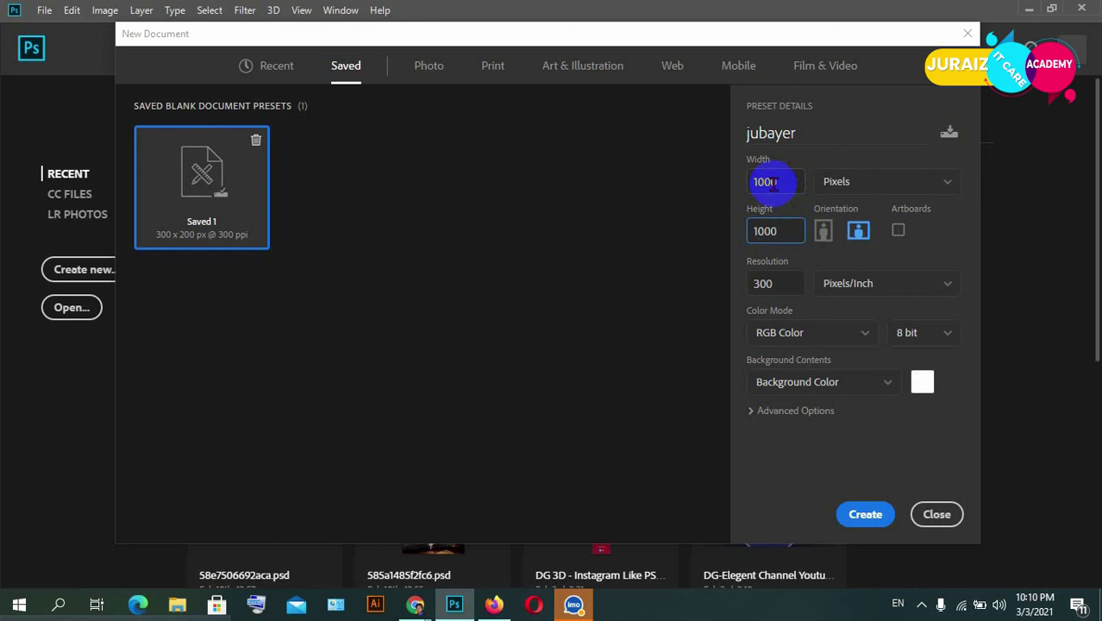
double_click(772, 182)
double_click(767, 237)
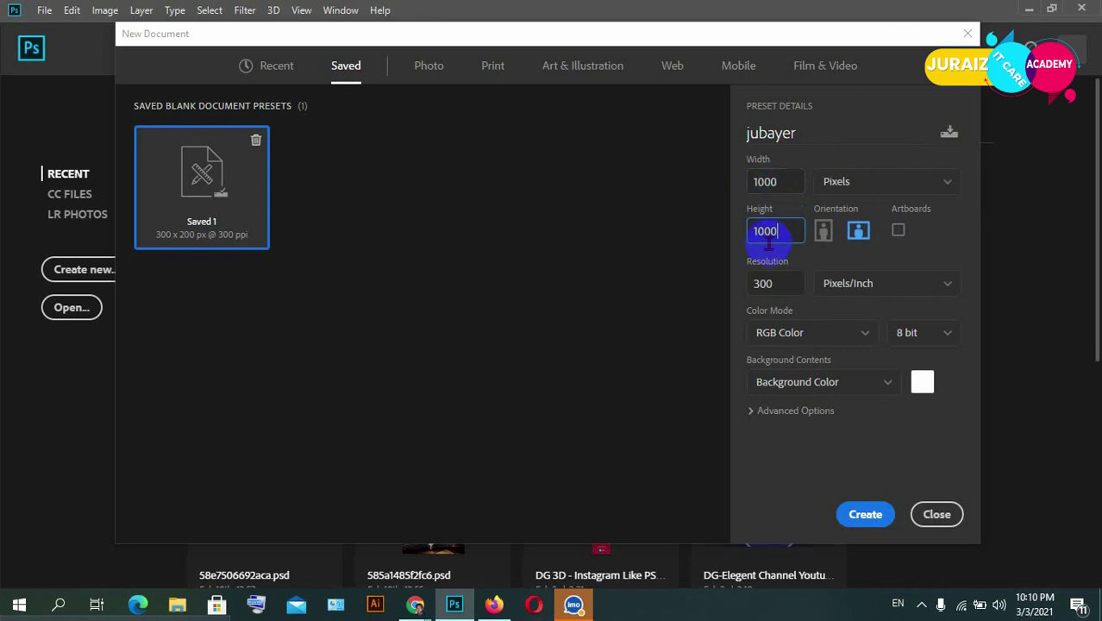
Switch size units to Inches and back to Pixels, then choose portrait orientation
click(947, 181)
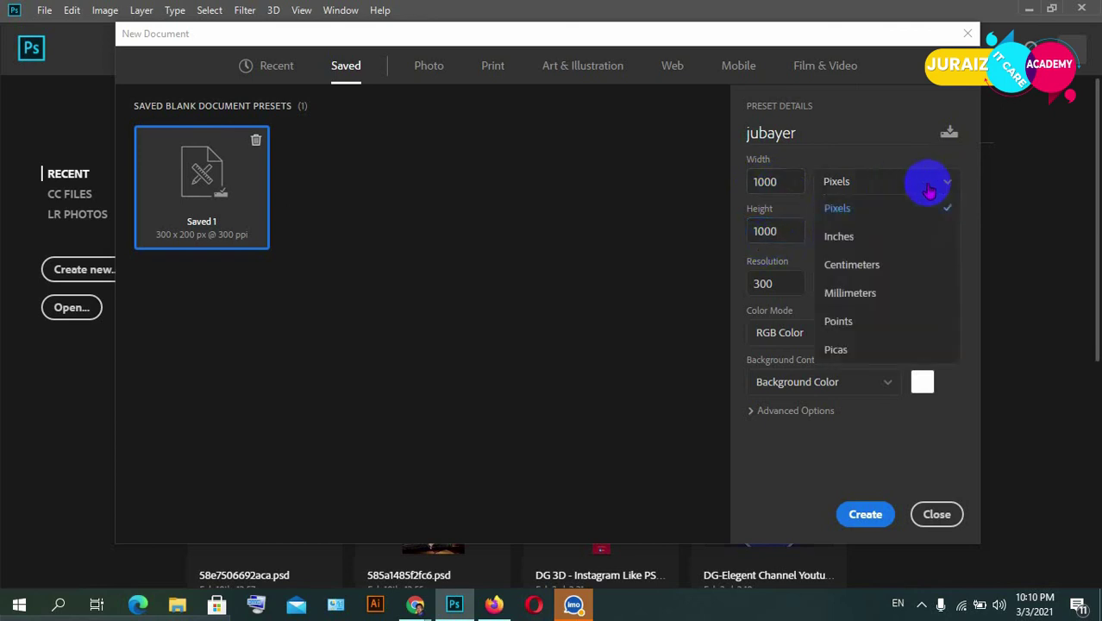
click(848, 235)
click(947, 183)
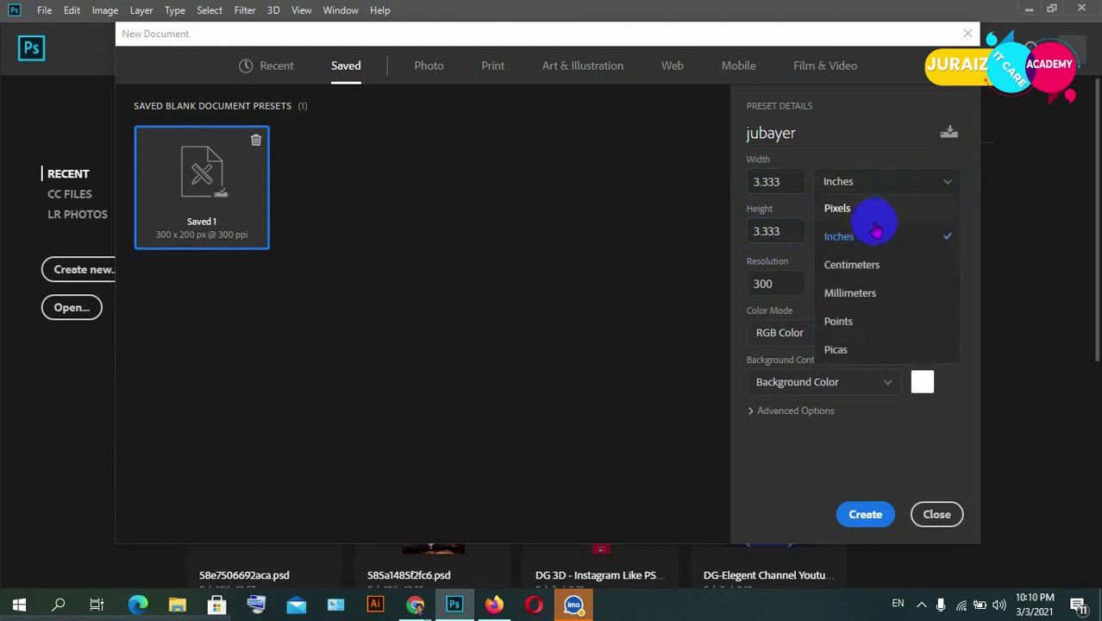
click(865, 216)
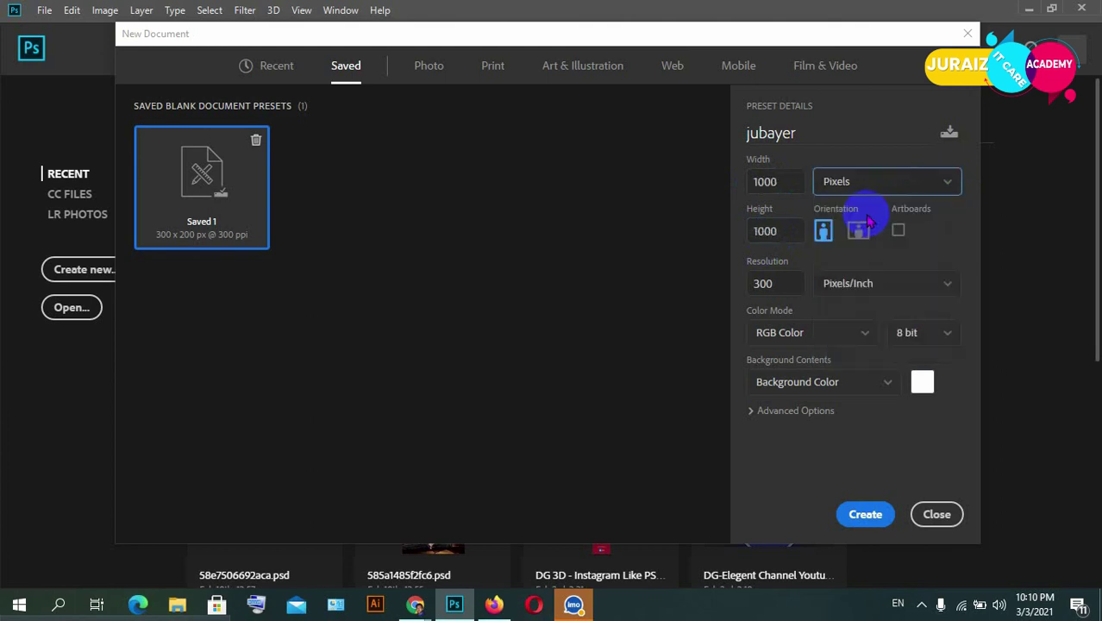
click(859, 244)
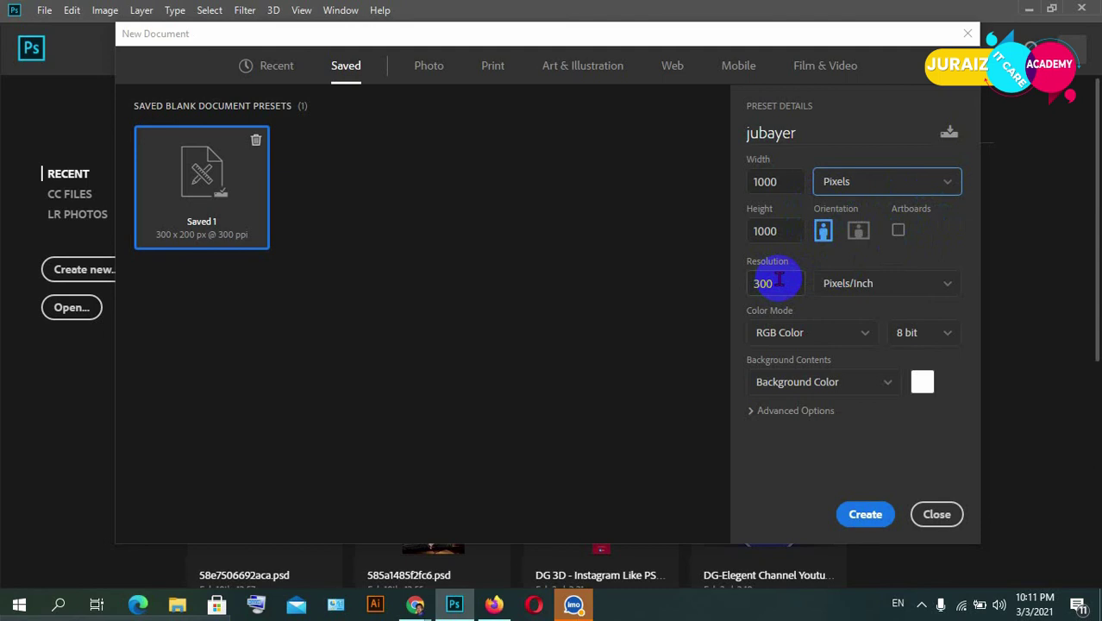
double_click(778, 279)
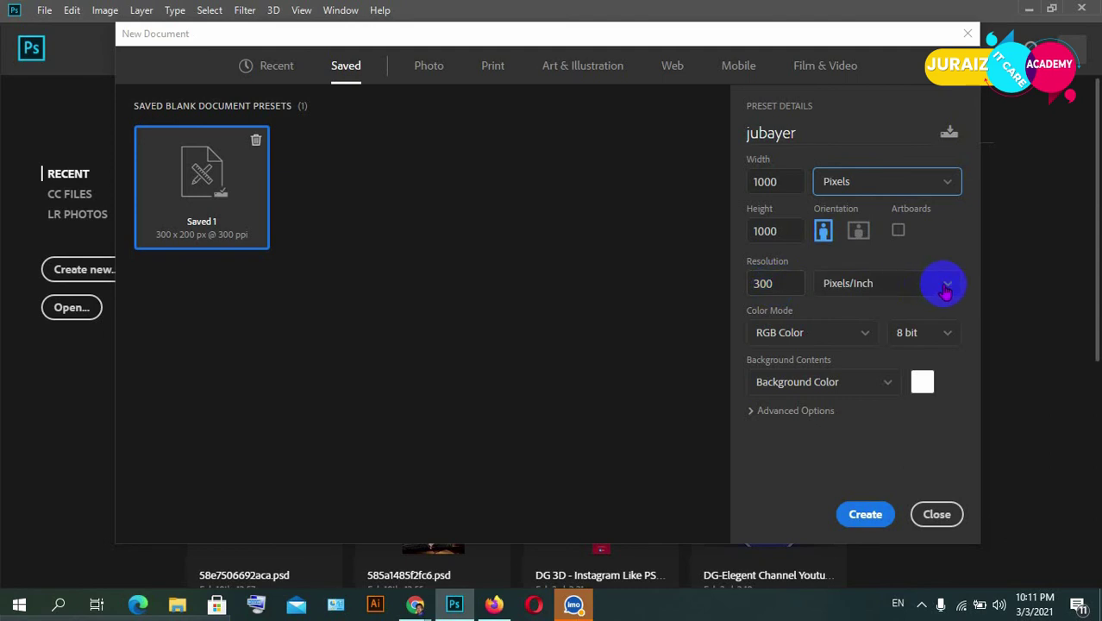
Try Pixels/Centimeter resolution units, then return to Pixels/Inch
click(946, 288)
click(880, 335)
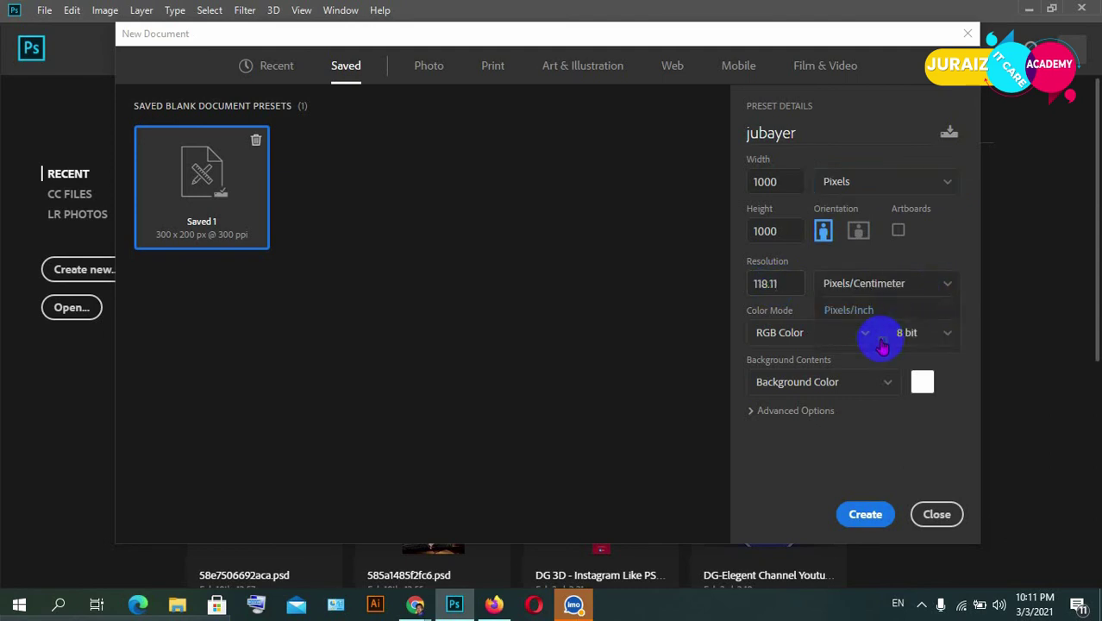
click(946, 287)
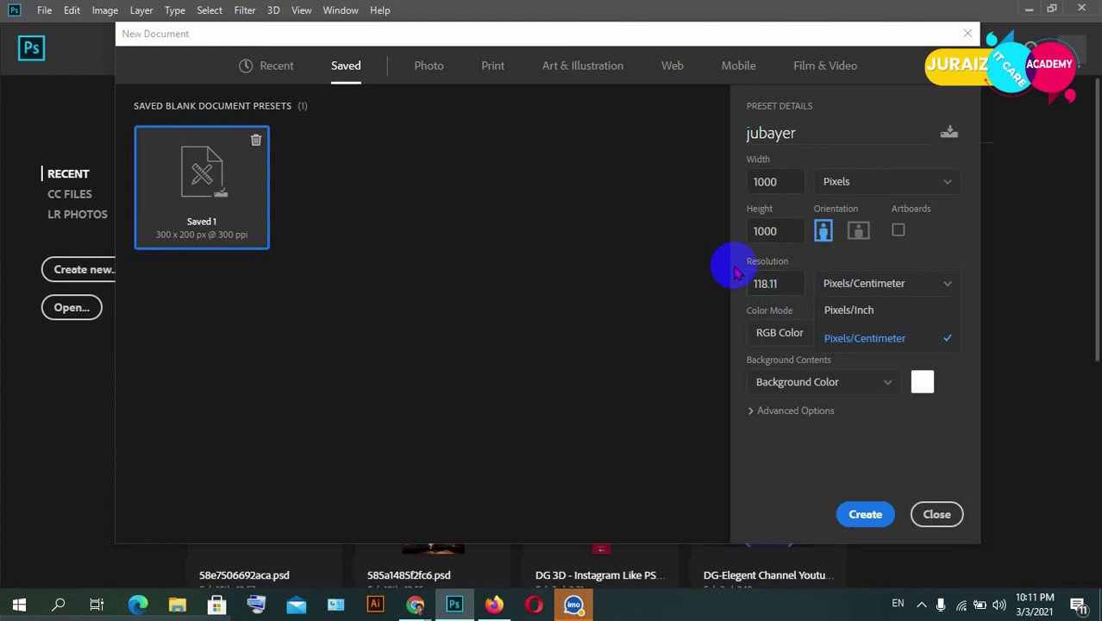
click(867, 312)
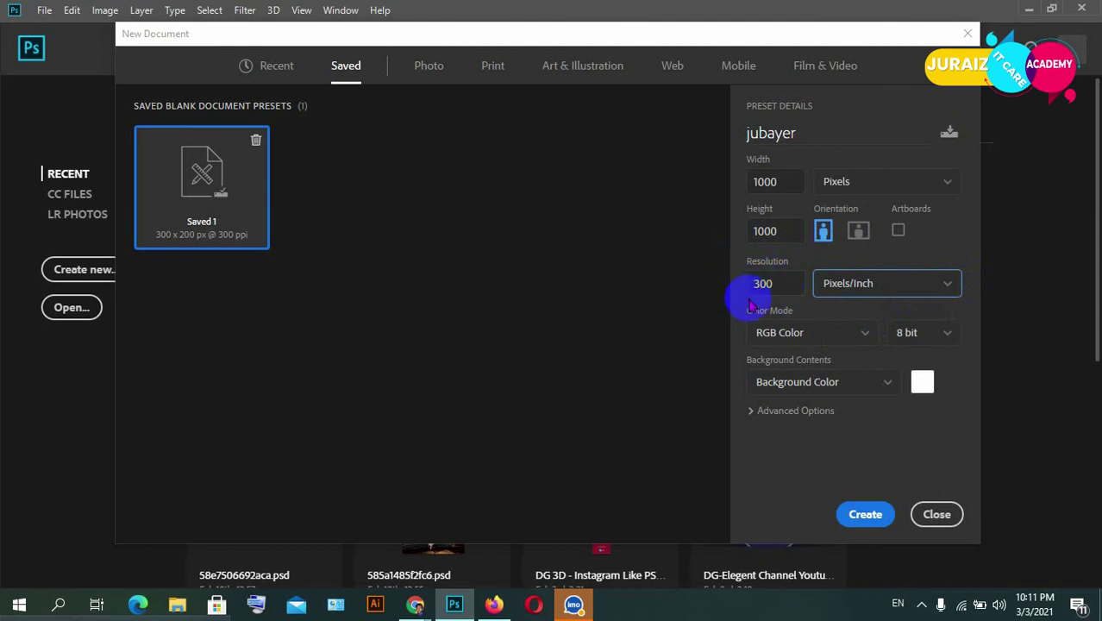
Try CMYK colour mode, then settle on RGB Color
click(867, 335)
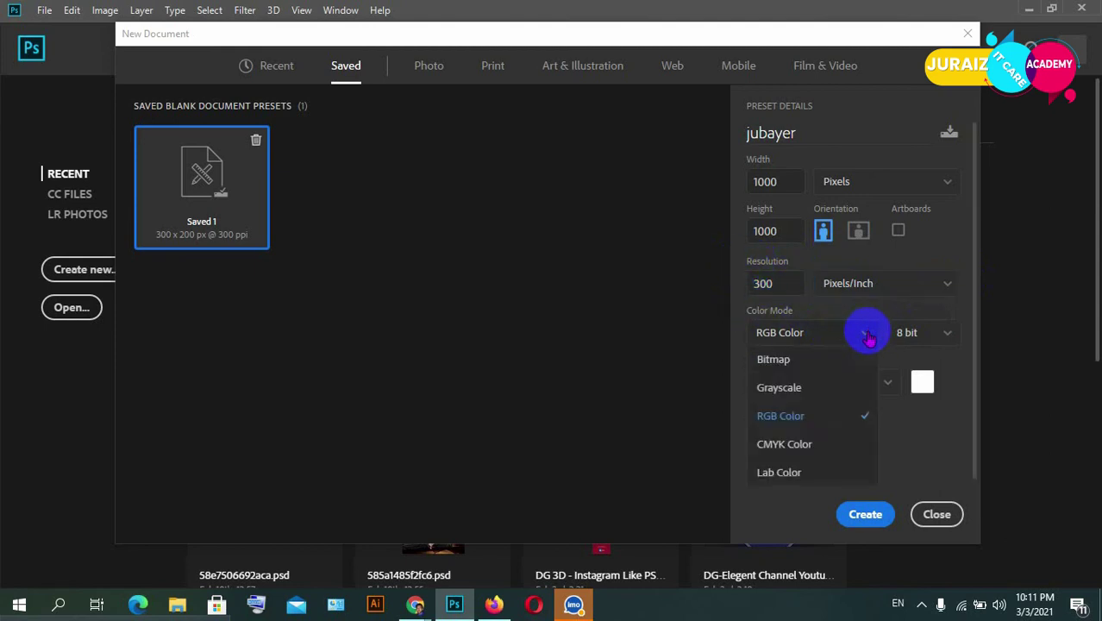
click(798, 443)
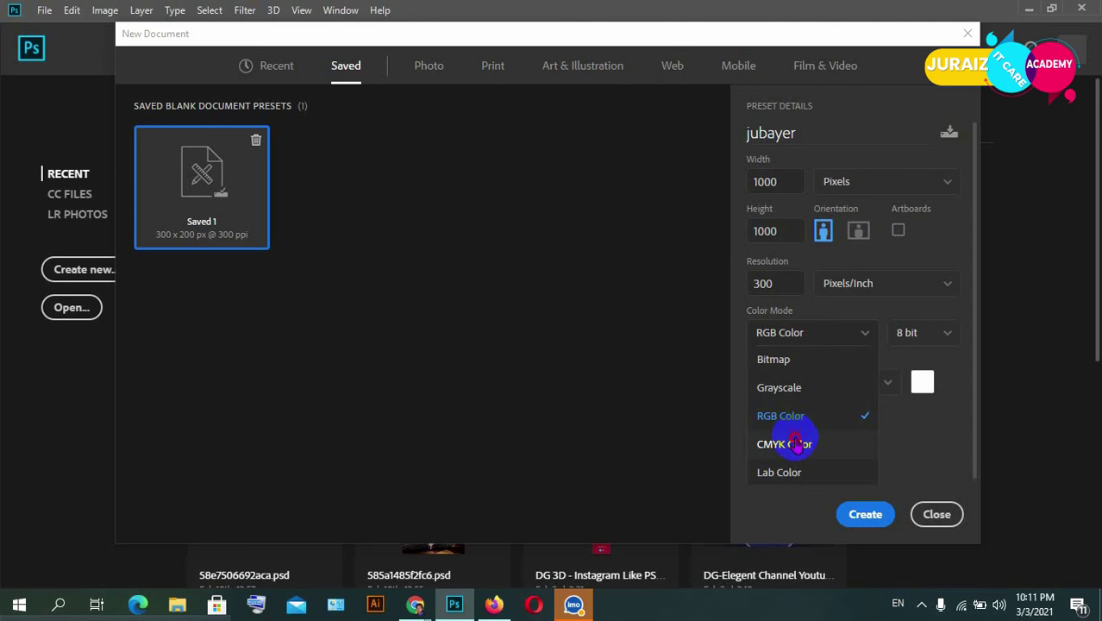
click(867, 334)
click(792, 420)
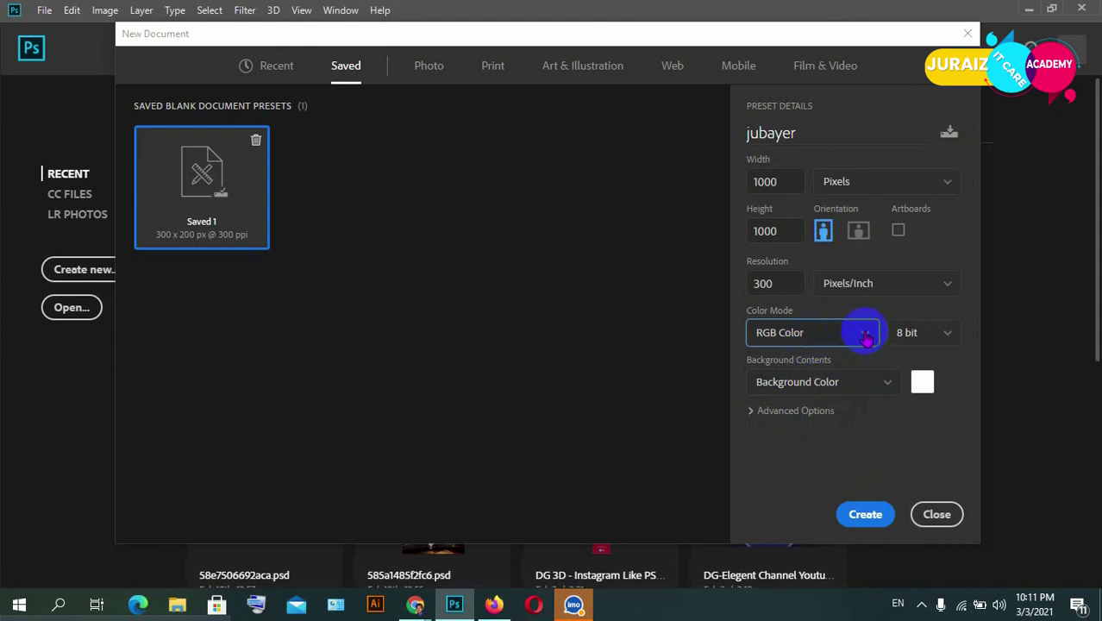
click(865, 336)
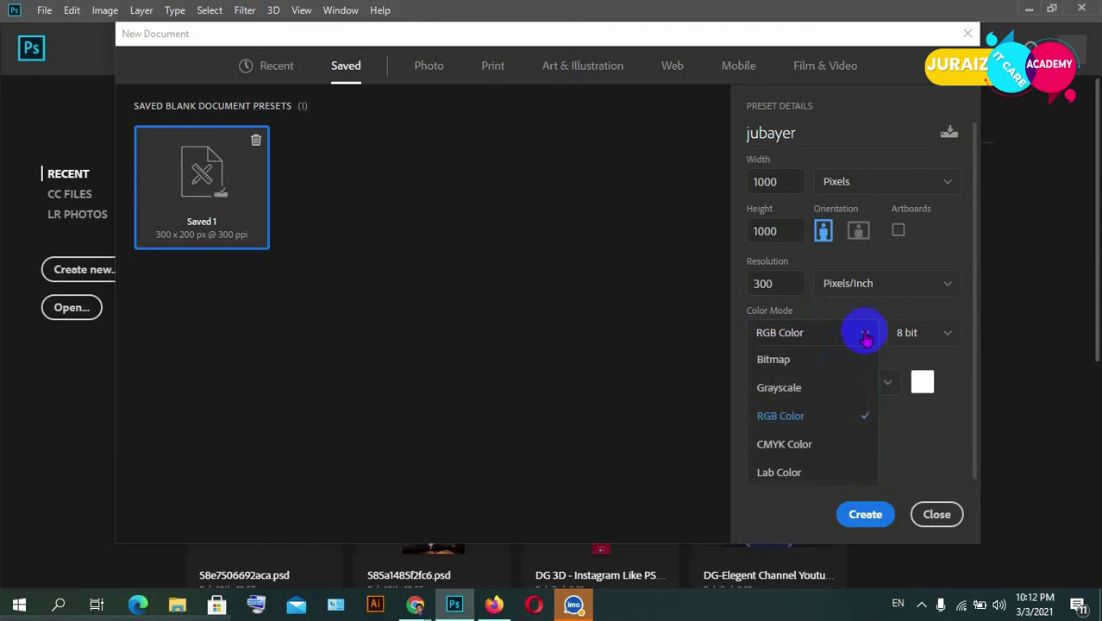
click(792, 416)
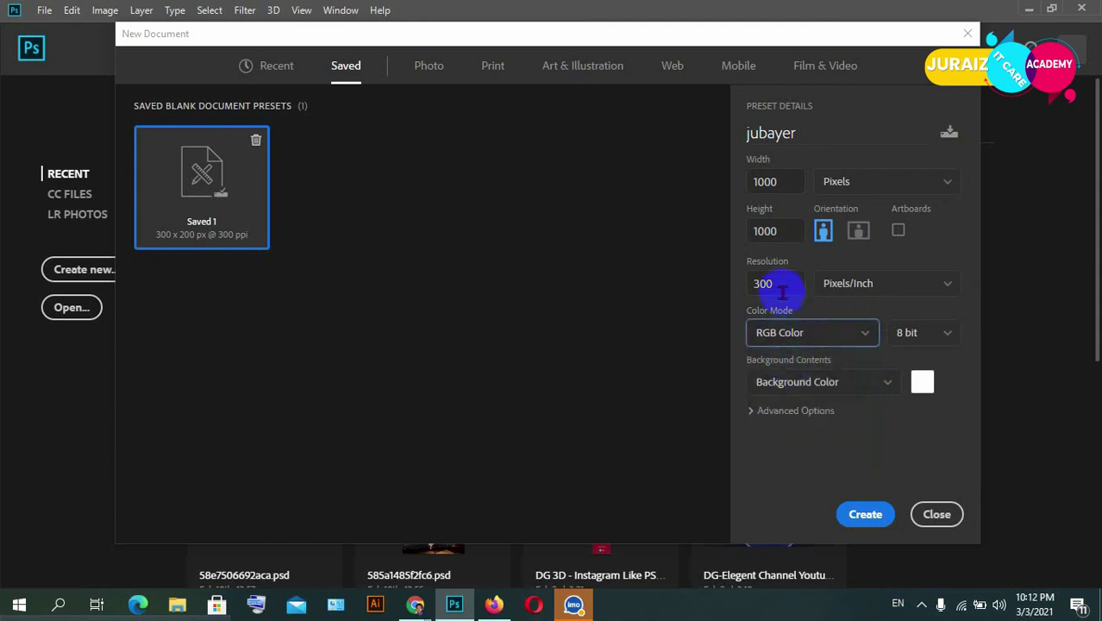
Set resolution to 72 and create the 1000 × 1000 px document
double_click(779, 284)
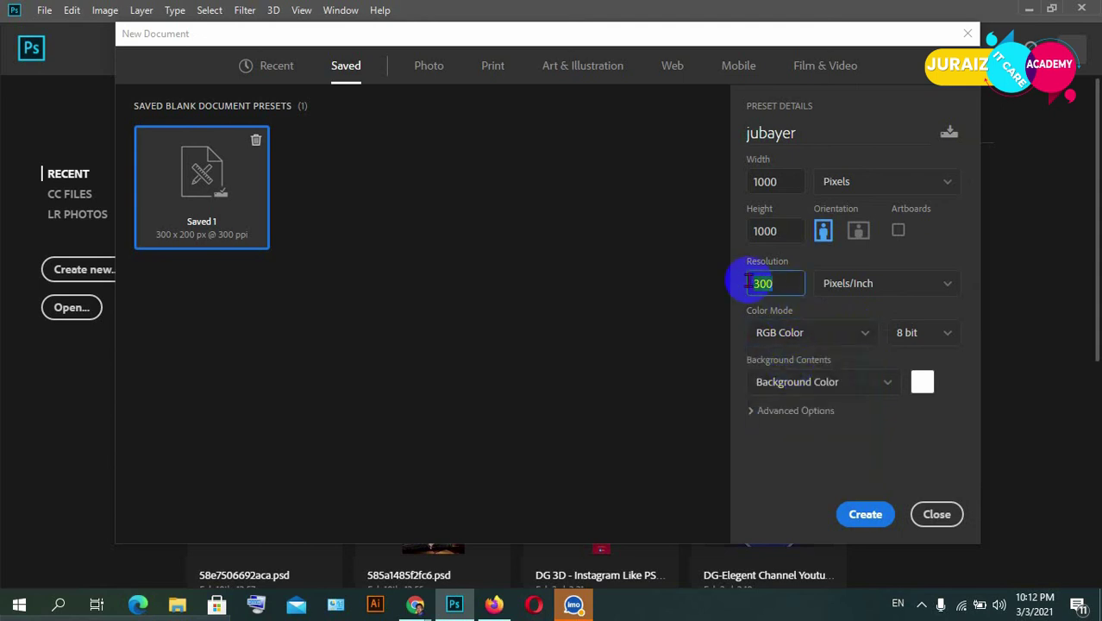
text(72)
key(Return)
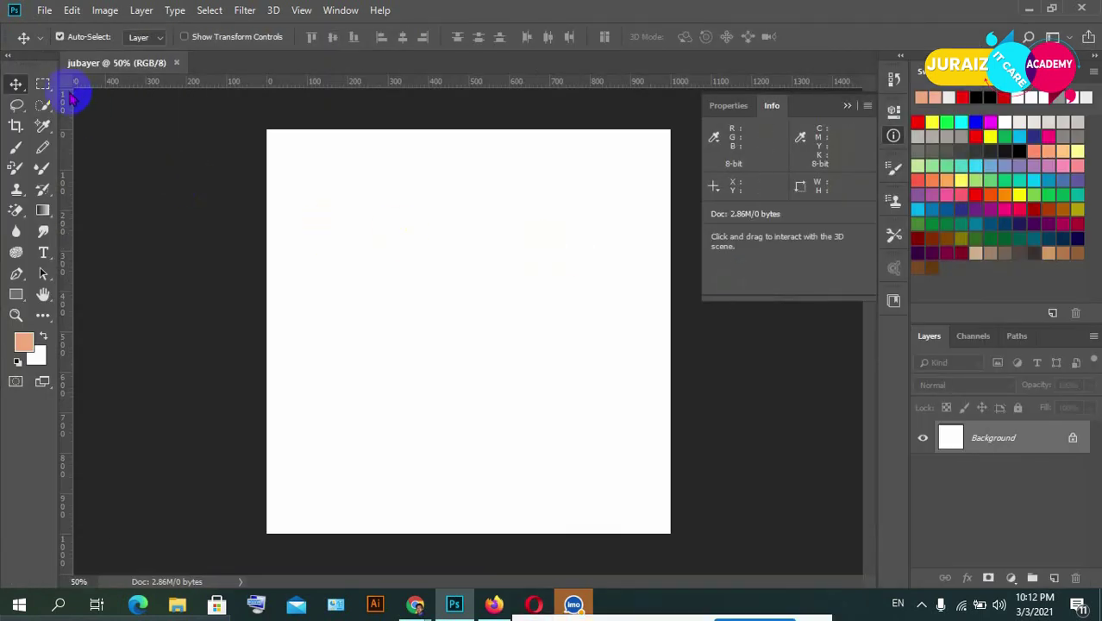
Reopen the New Document window from the File menu
click(43, 11)
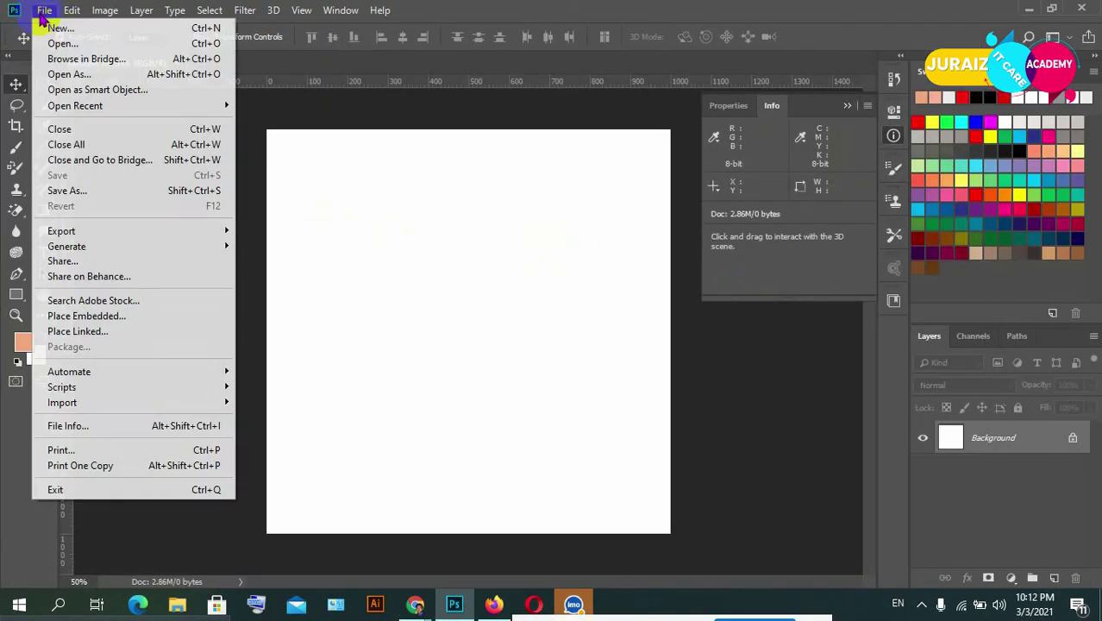
click(55, 29)
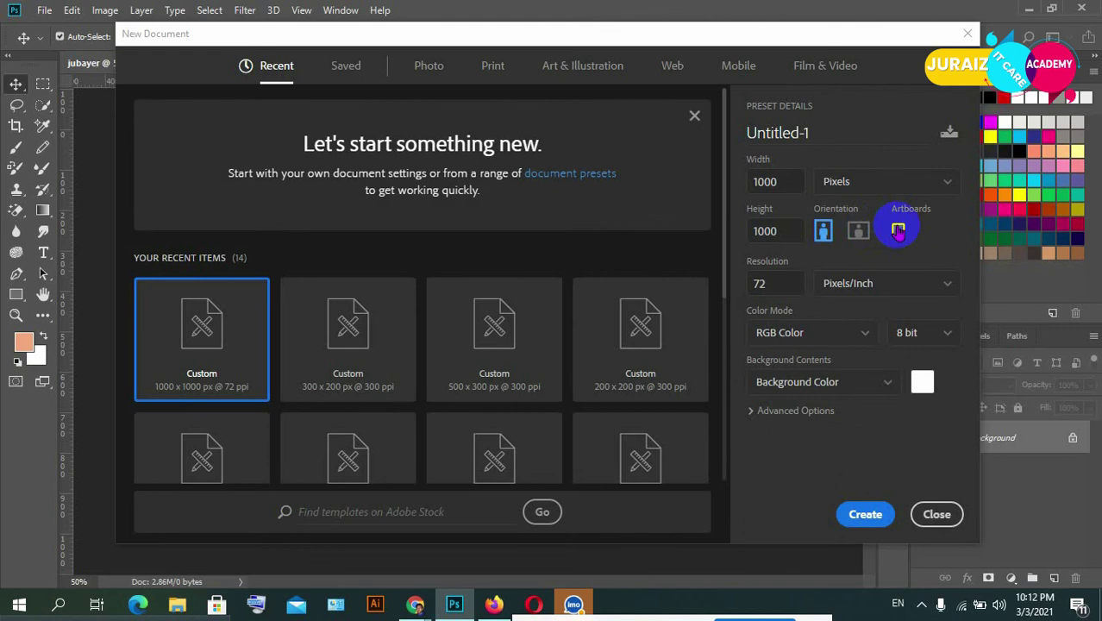
Enable Artboards, rename Untitled-1 to 'jubayer', and create the document
click(898, 229)
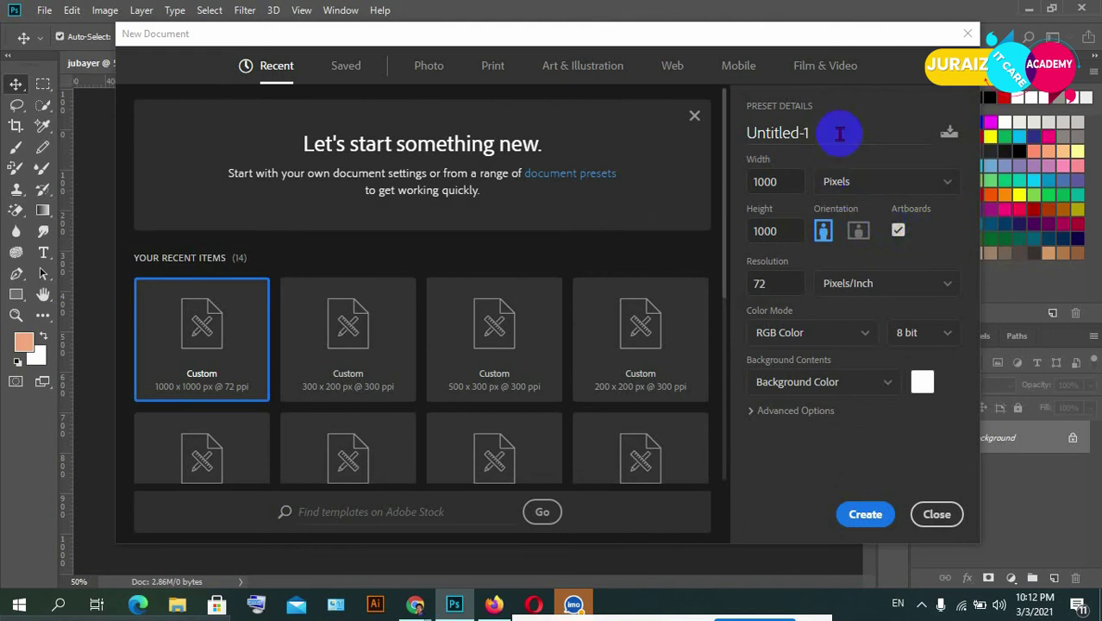
drag(826, 132, 735, 129)
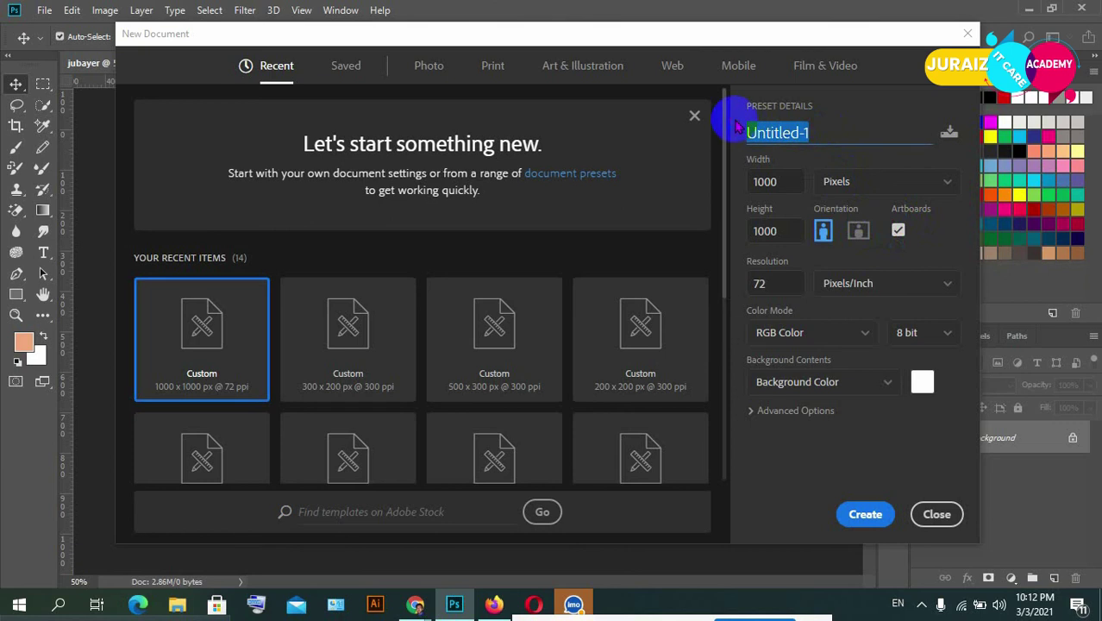
text(jubayer)
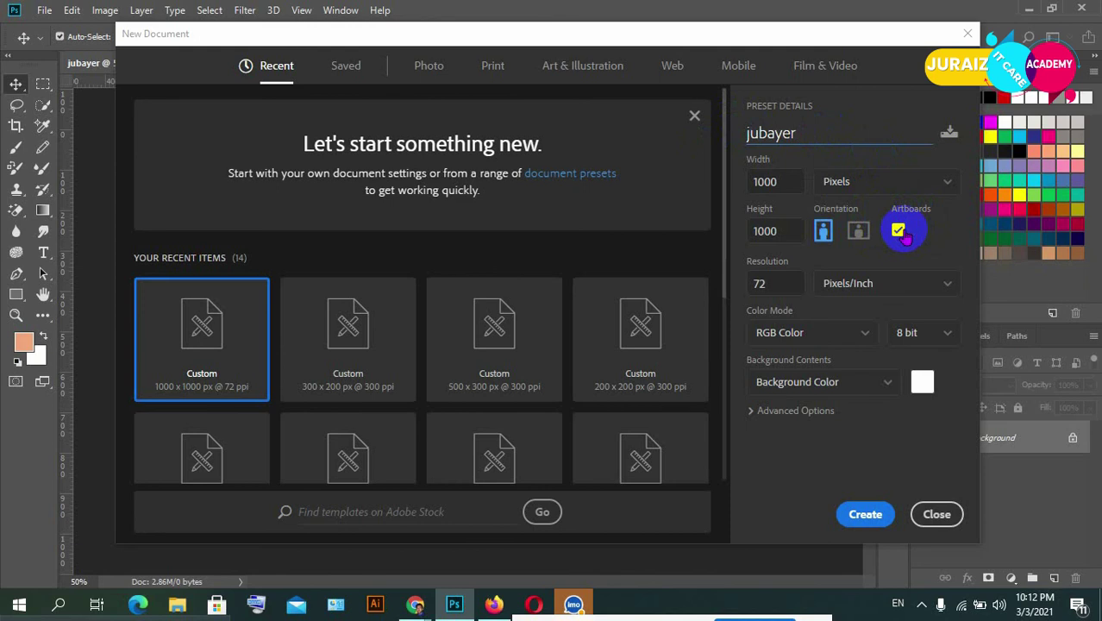
click(861, 518)
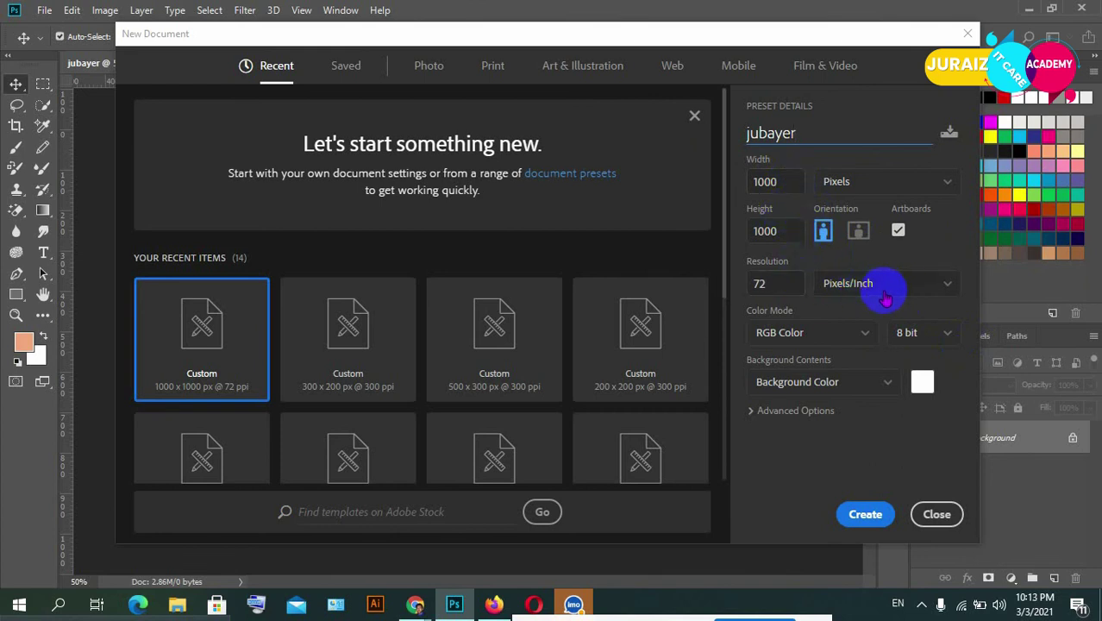
click(864, 514)
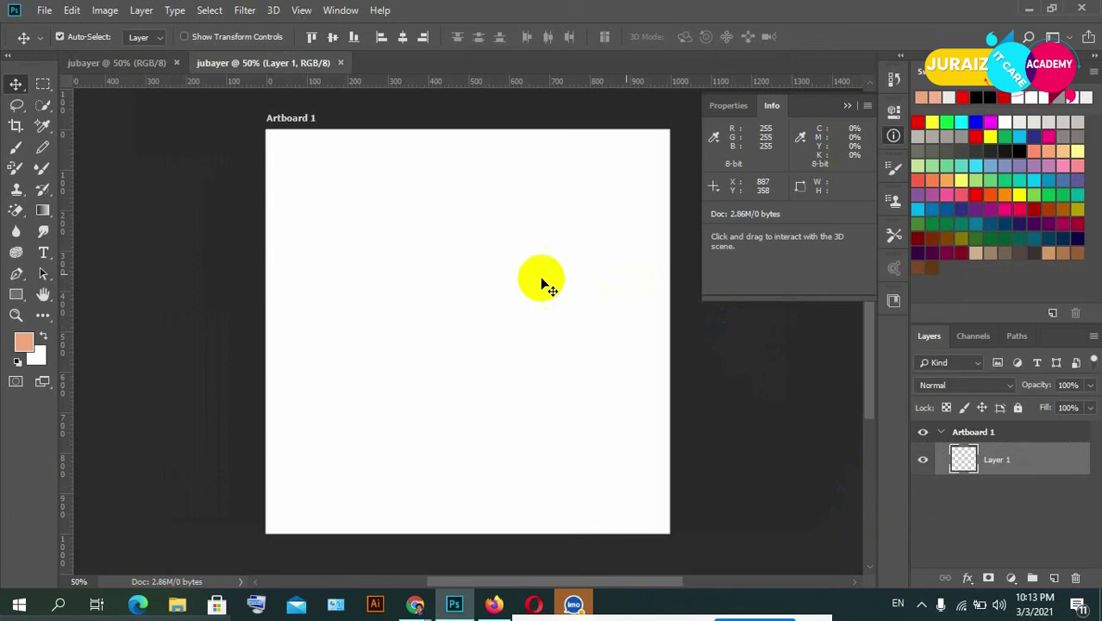
Hide and reshow Artboard 1, then close the artboard jubayer document
drag(259, 123, 306, 135)
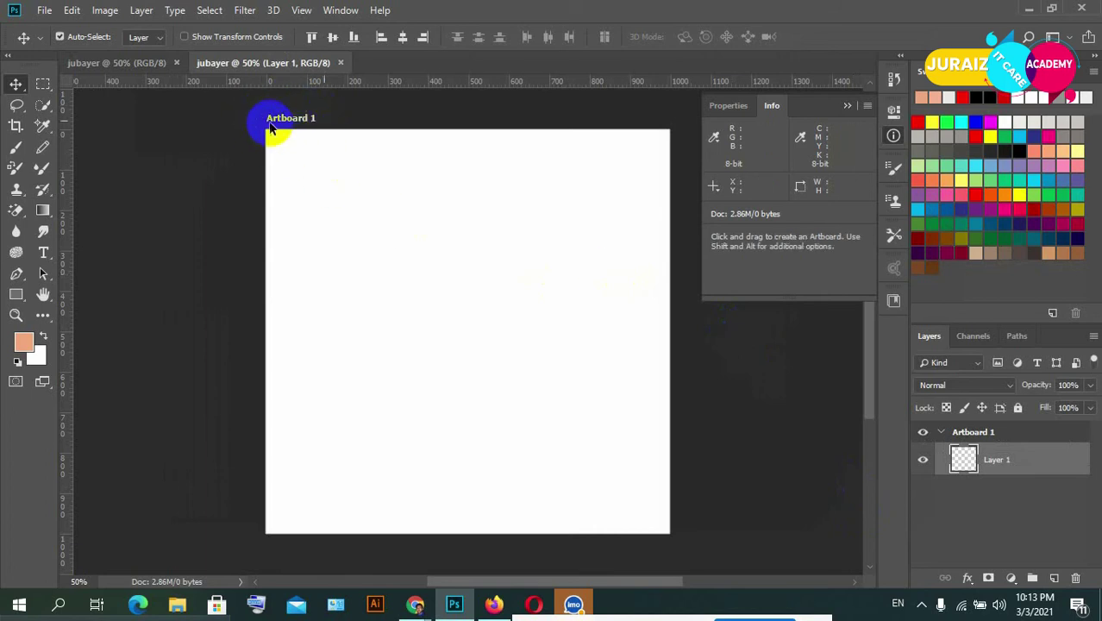
click(923, 434)
click(923, 434)
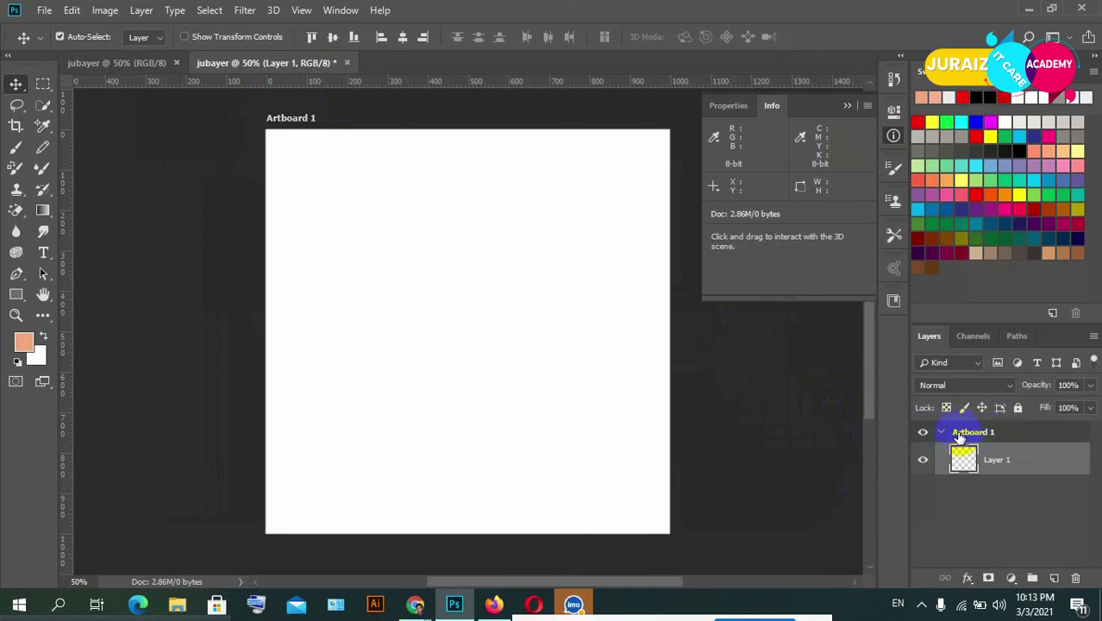
click(347, 63)
Discard the artboard document unsaved, then create Untitled-1 with Artboards unchecked
click(544, 235)
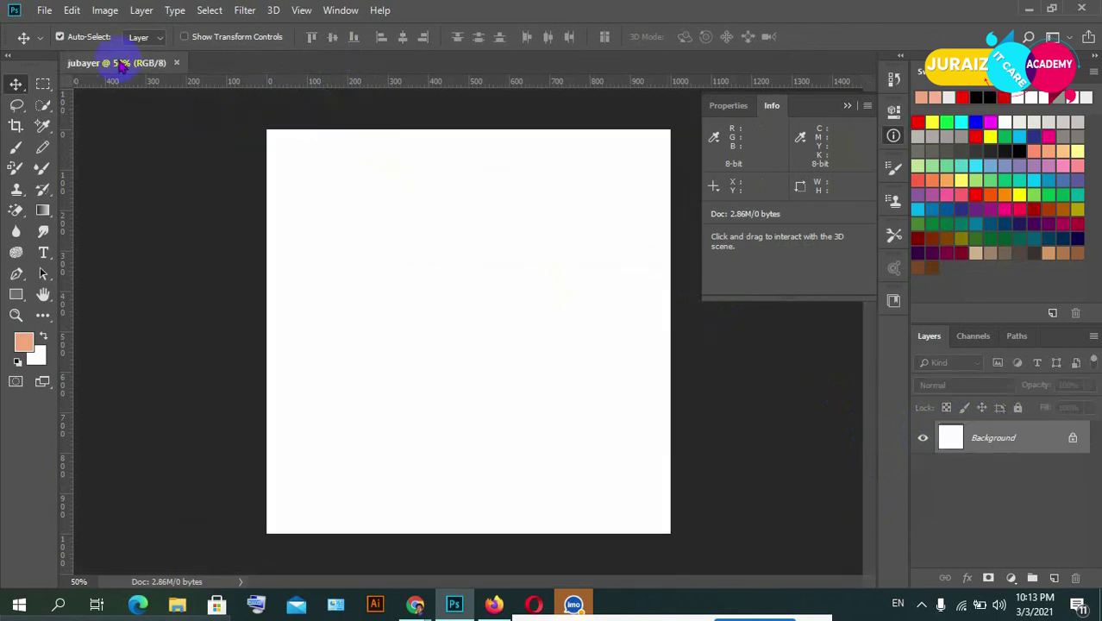
click(44, 10)
click(57, 31)
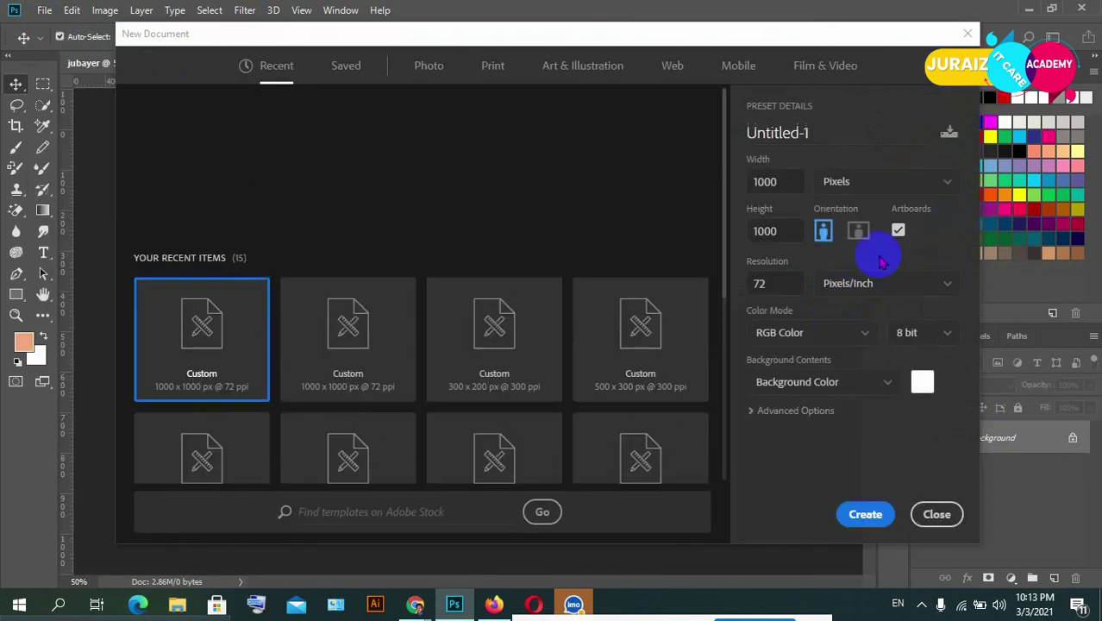
click(898, 231)
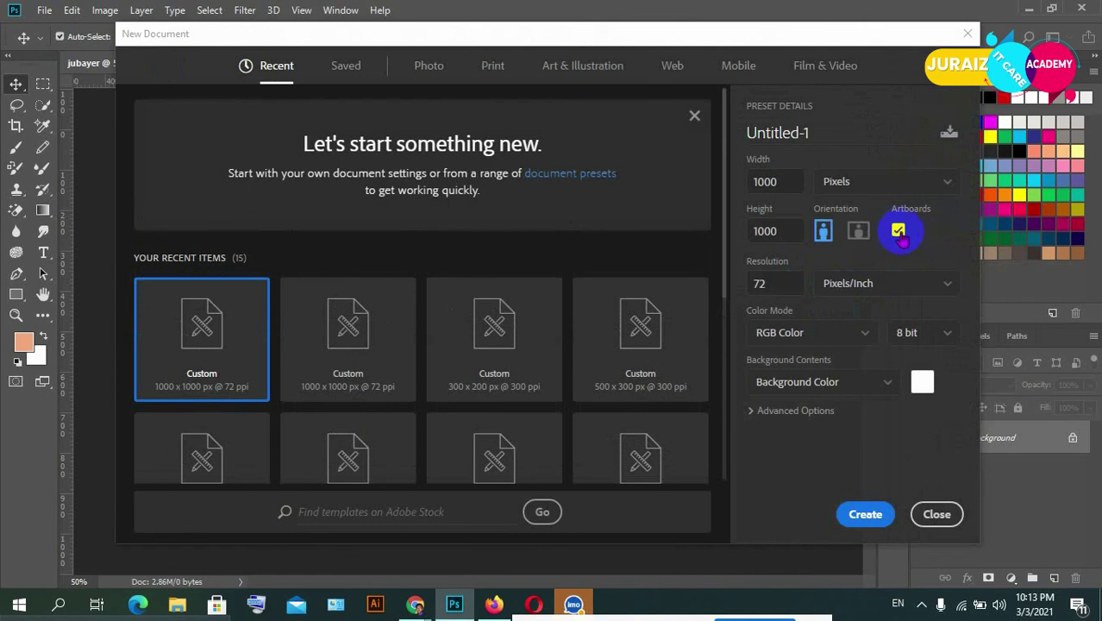
click(898, 231)
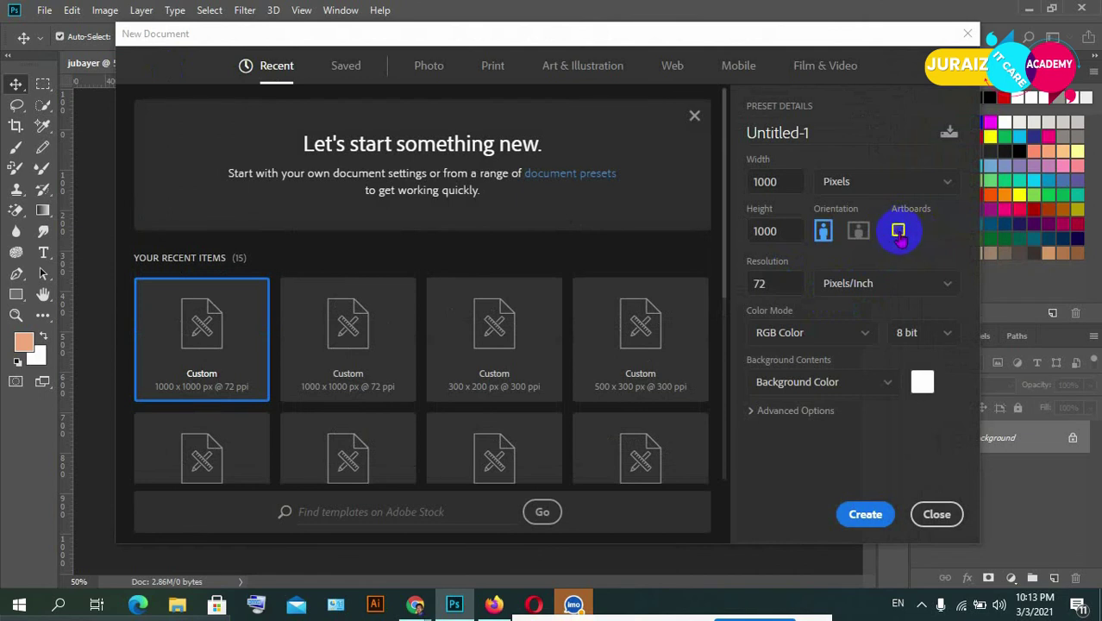
click(865, 516)
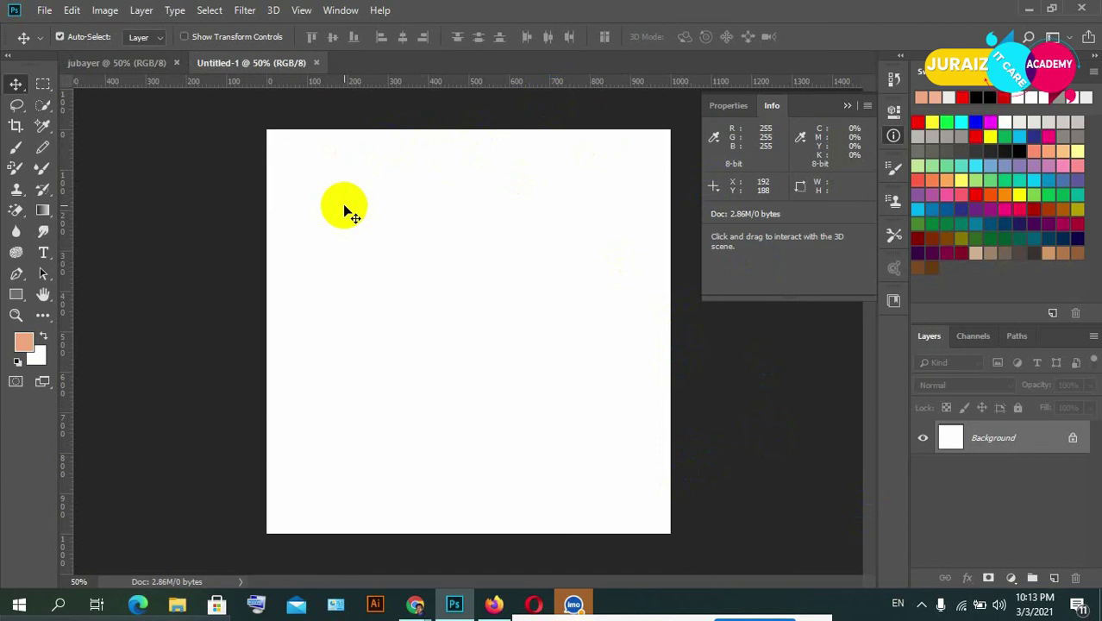
drag(258, 153, 251, 134)
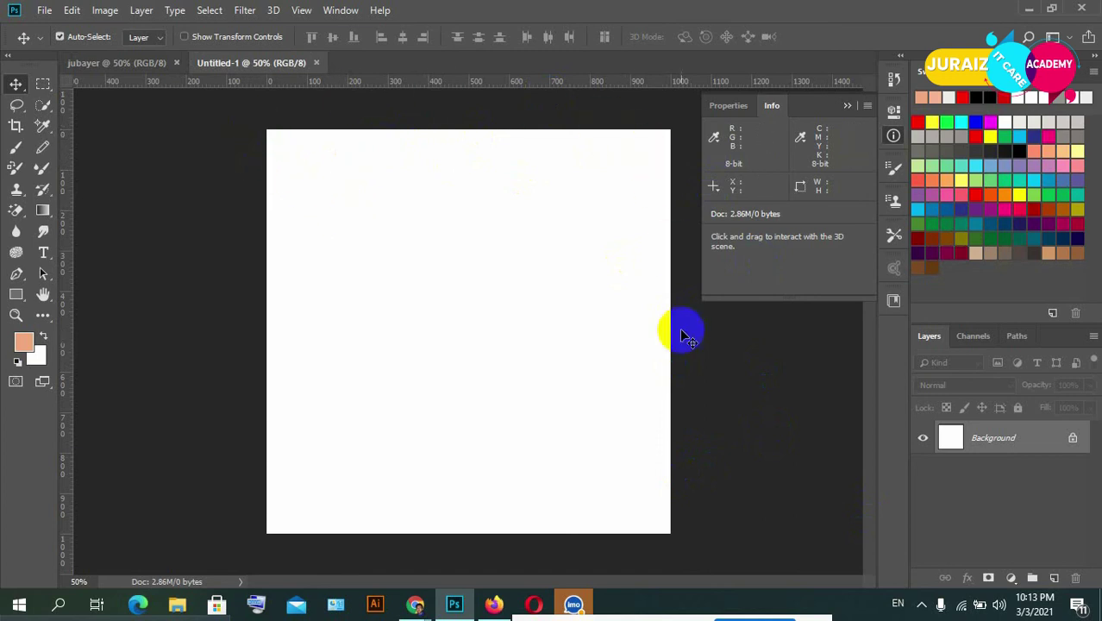
drag(251, 133, 638, 527)
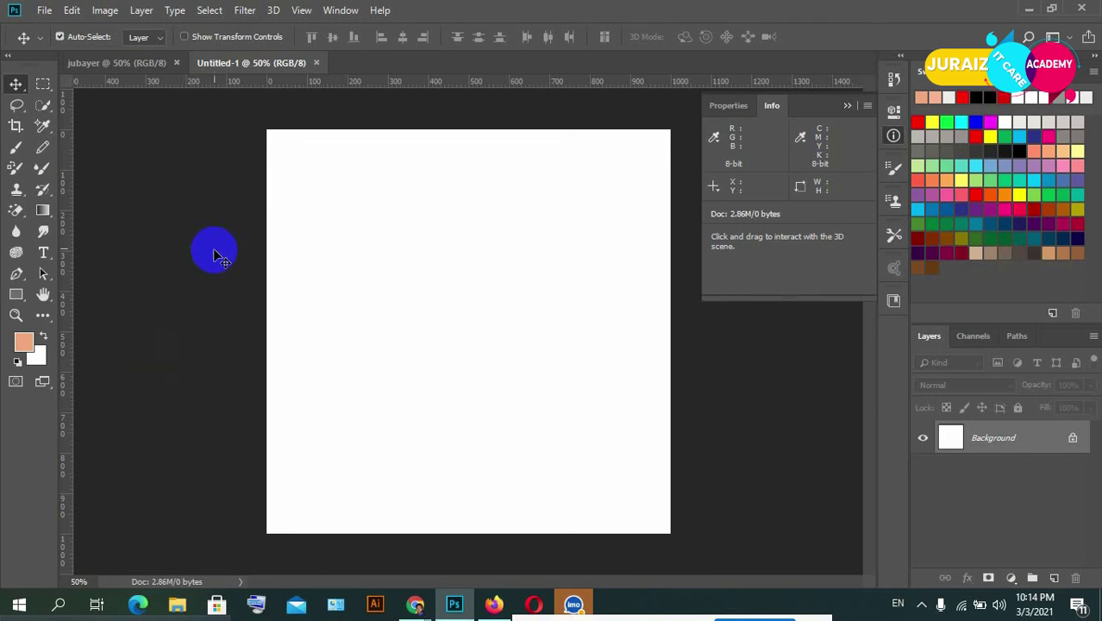
click(683, 154)
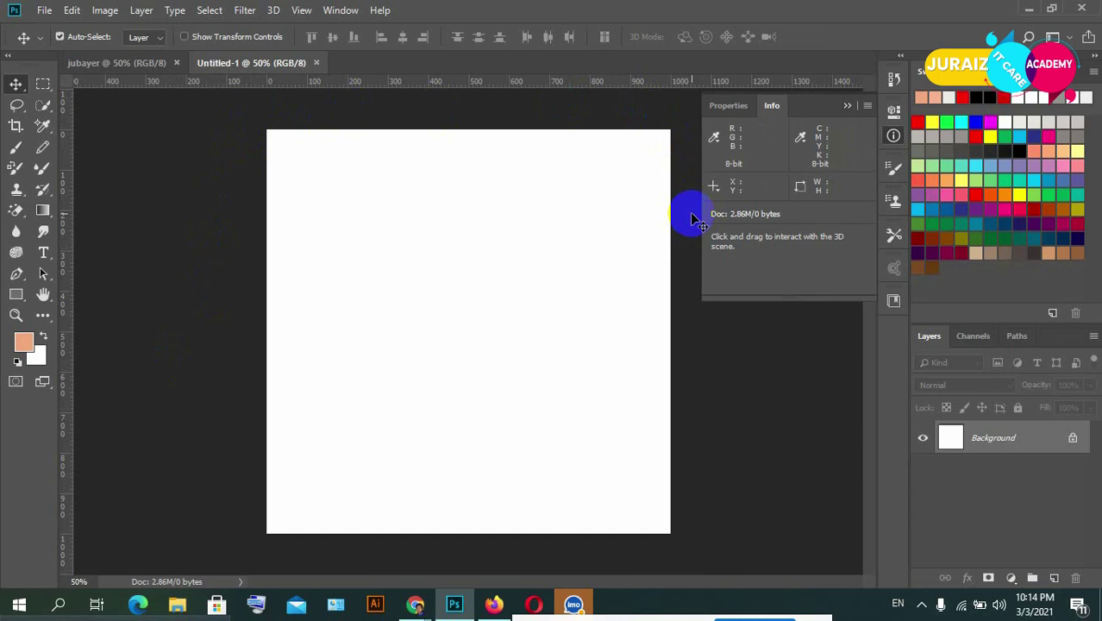
click(670, 139)
click(281, 141)
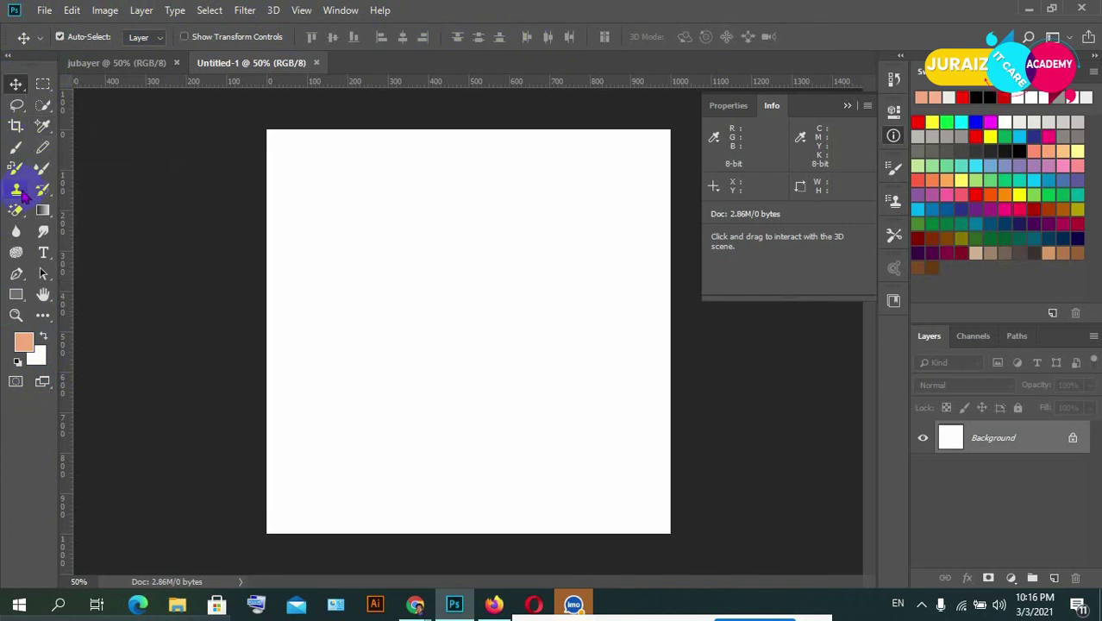
Move from Clone Stamp through Magic Eraser to the Horizontal Type tool
click(19, 192)
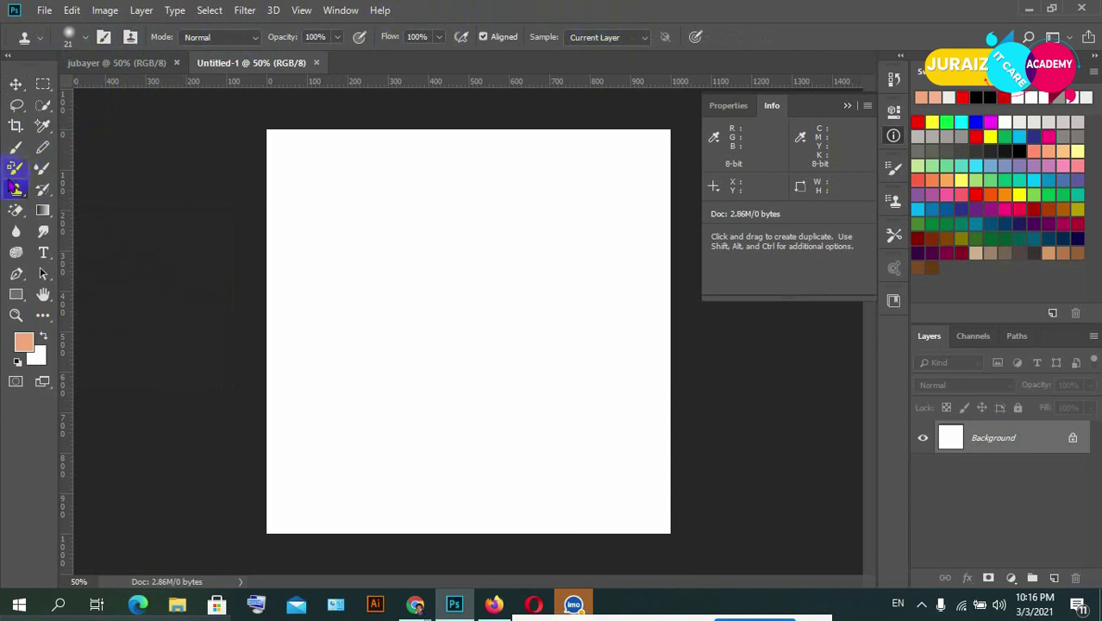
click(15, 212)
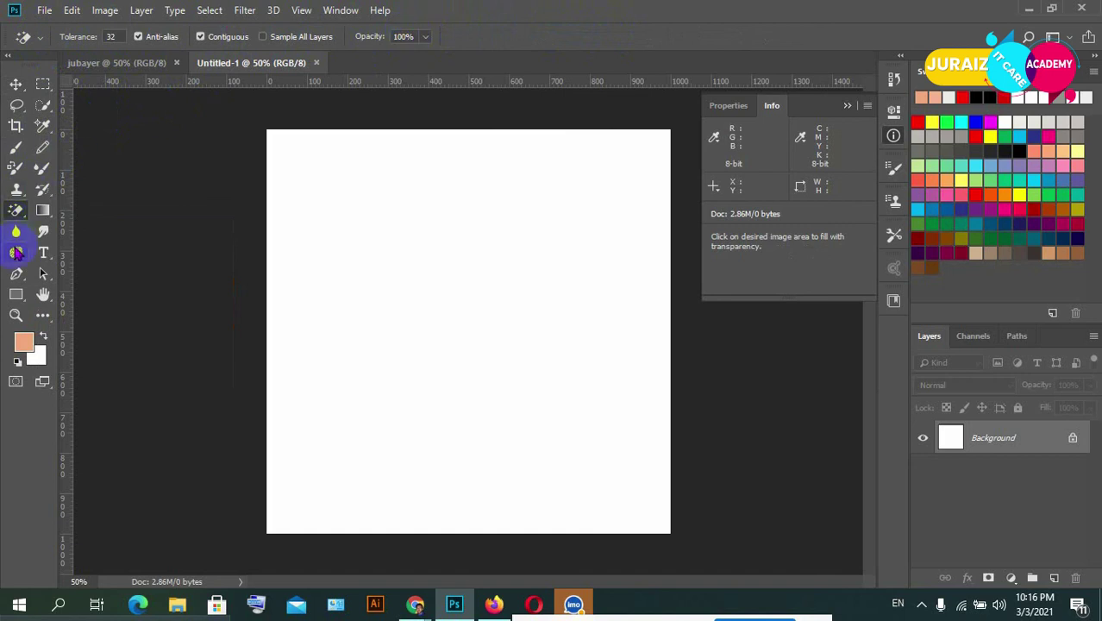
click(41, 254)
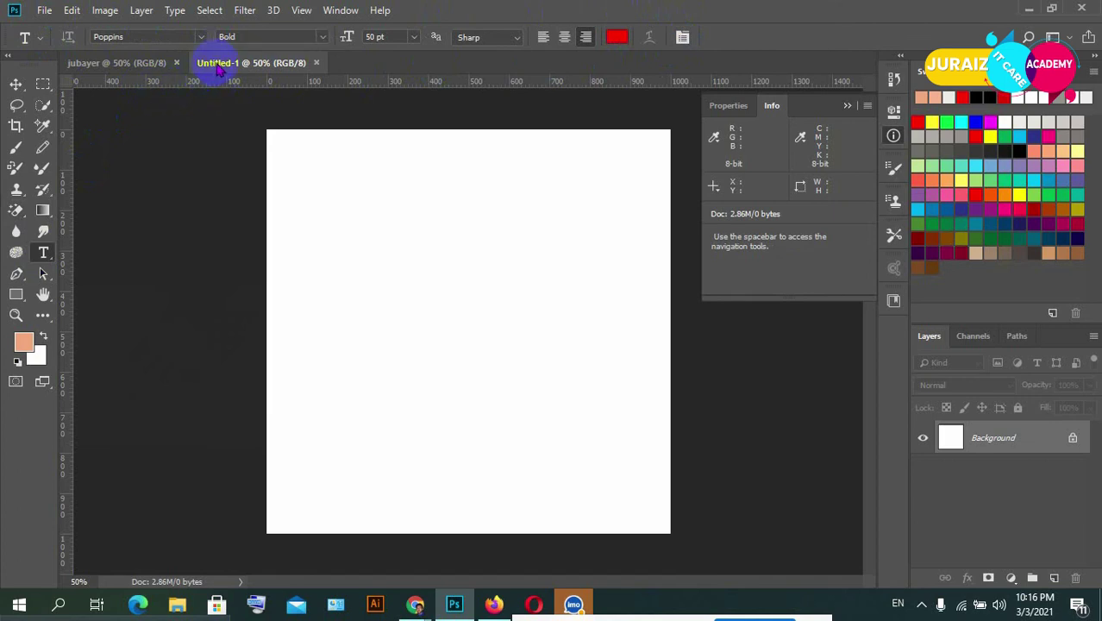
Switch between jubayer and Untitled-1, close Untitled-1, and select the Move tool
click(136, 63)
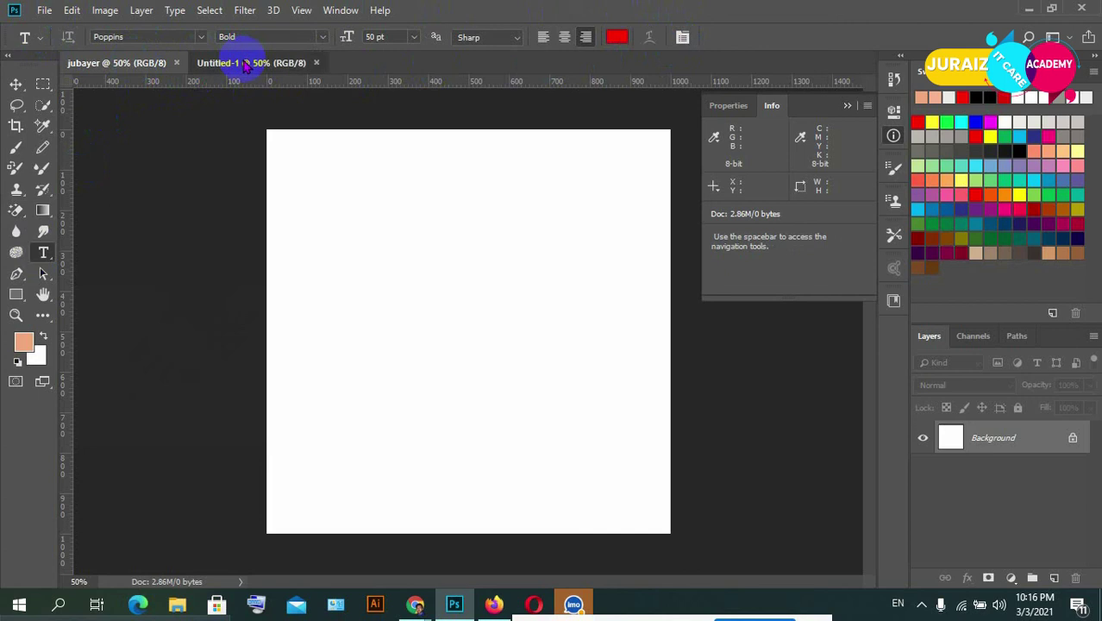
click(125, 65)
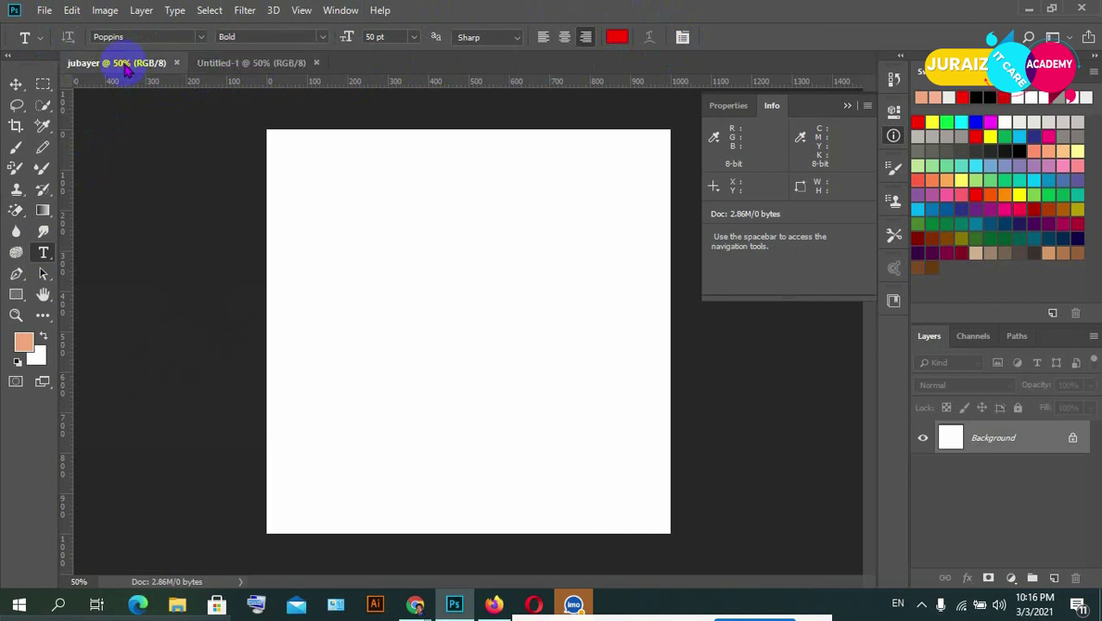
click(222, 67)
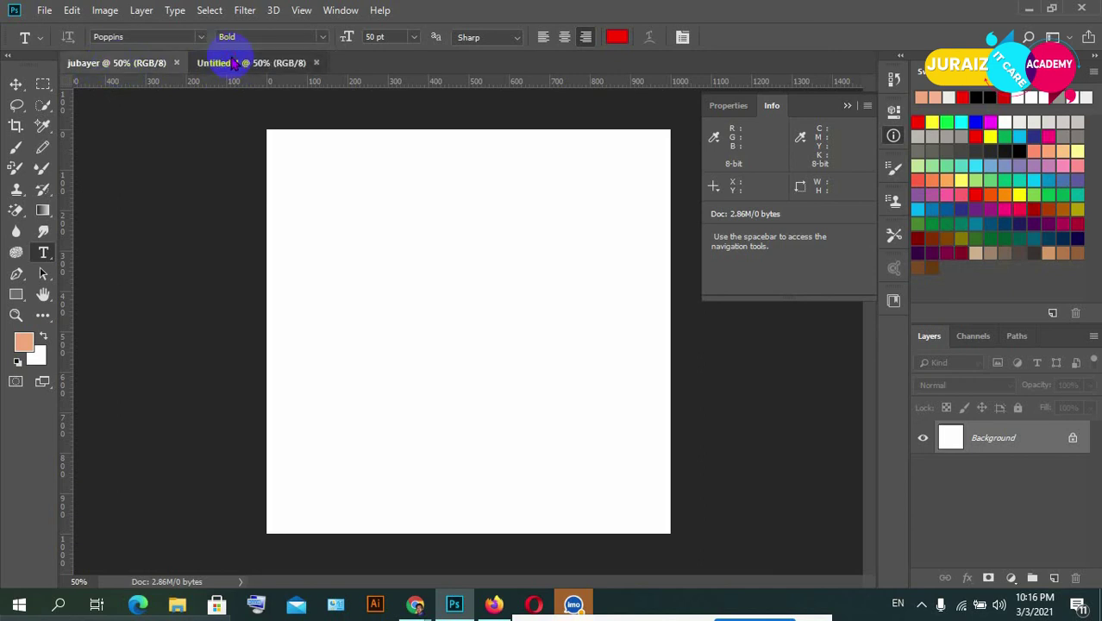
click(116, 62)
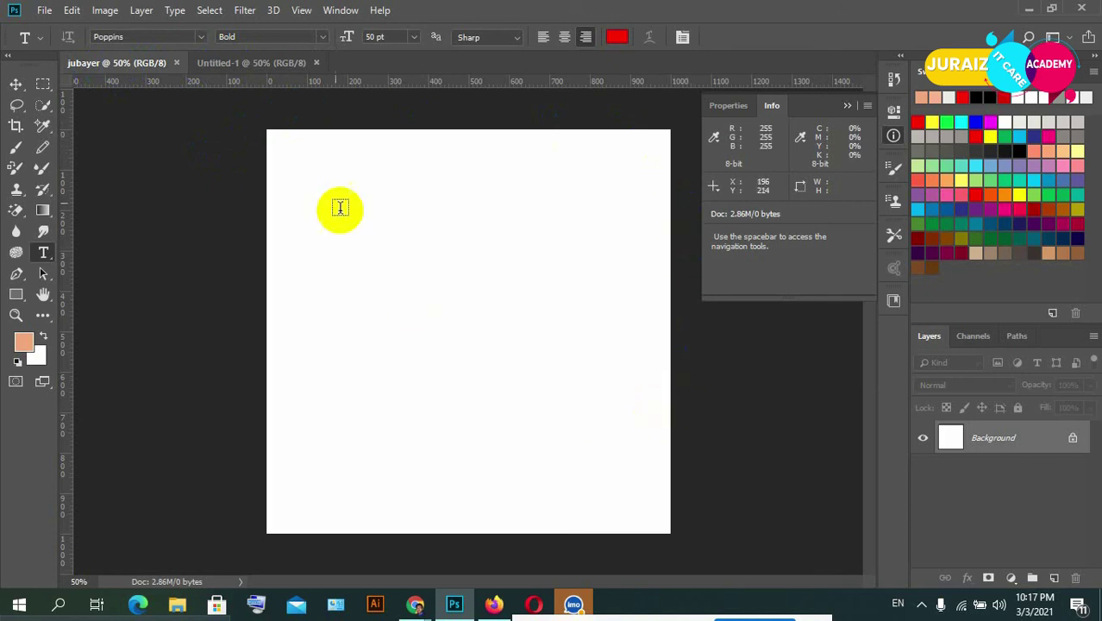
click(224, 66)
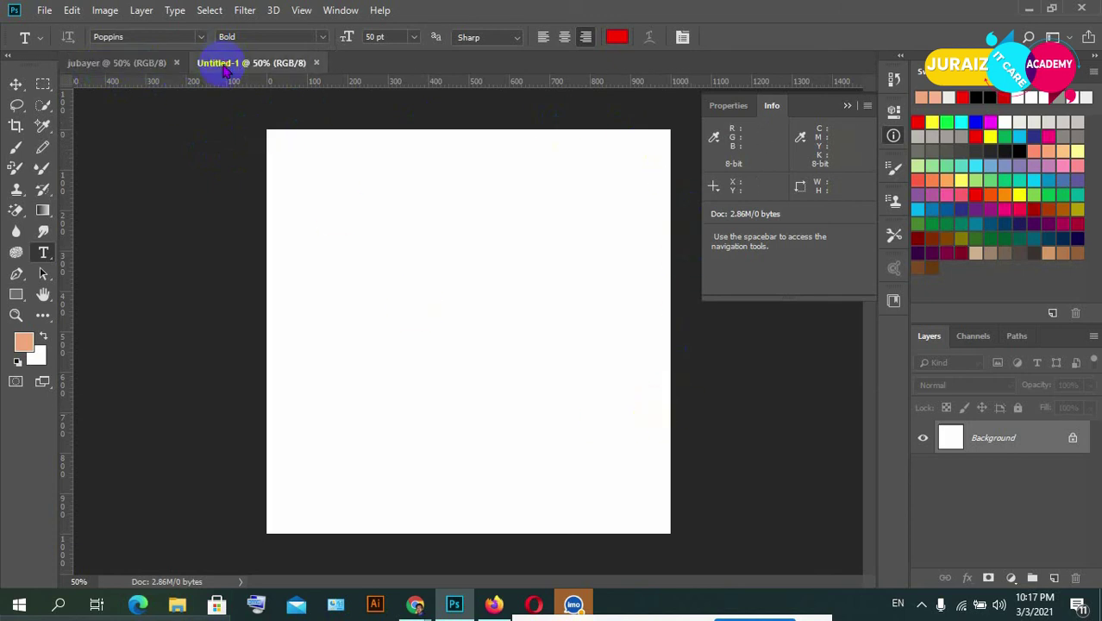
click(316, 64)
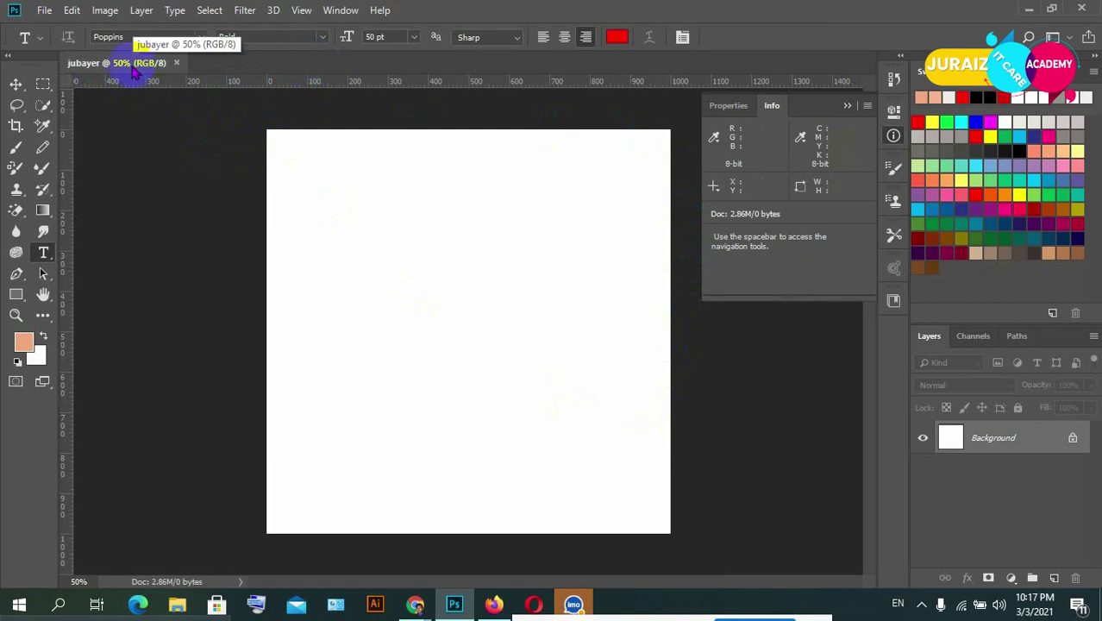
click(16, 84)
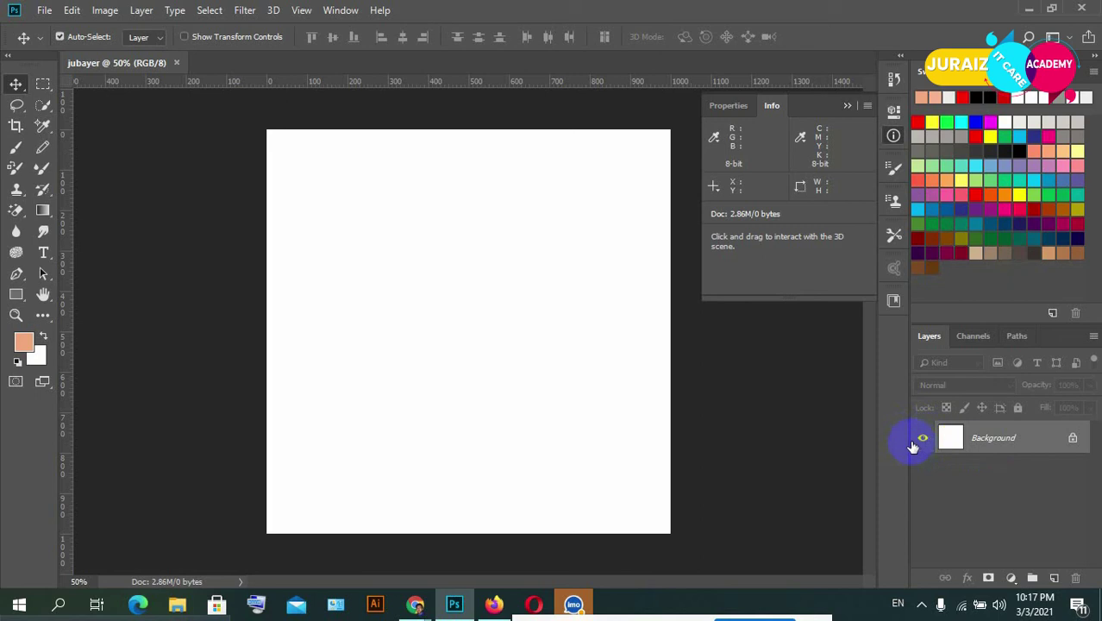
Toggle the Background layer's visibility, then unlock it into an editable Layer 0
click(923, 440)
click(1074, 441)
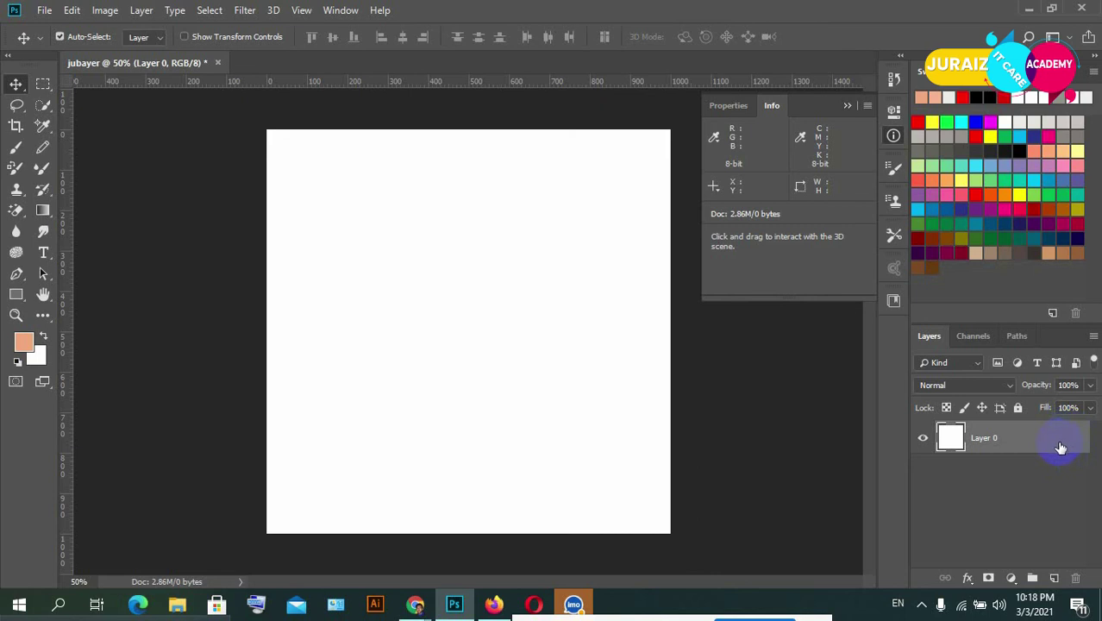
click(923, 440)
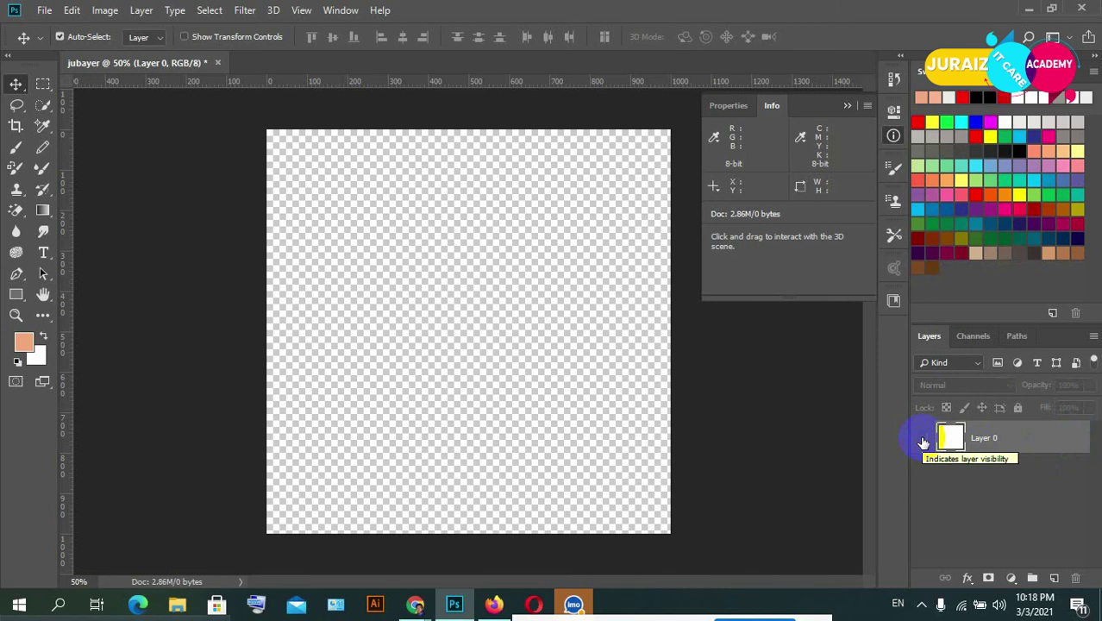
click(923, 440)
click(923, 441)
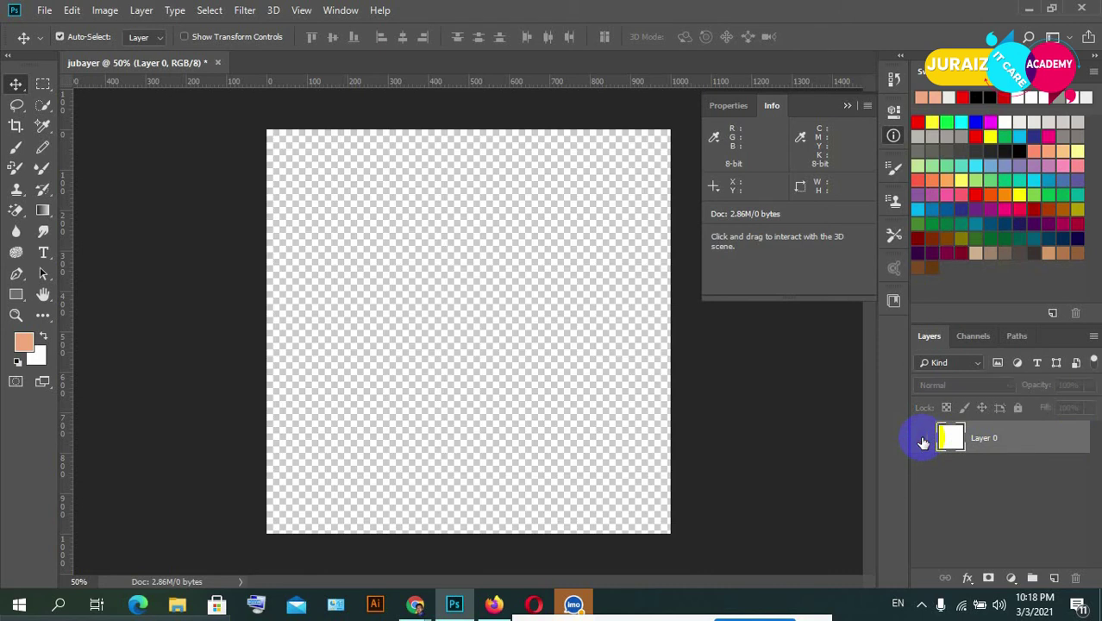
click(923, 441)
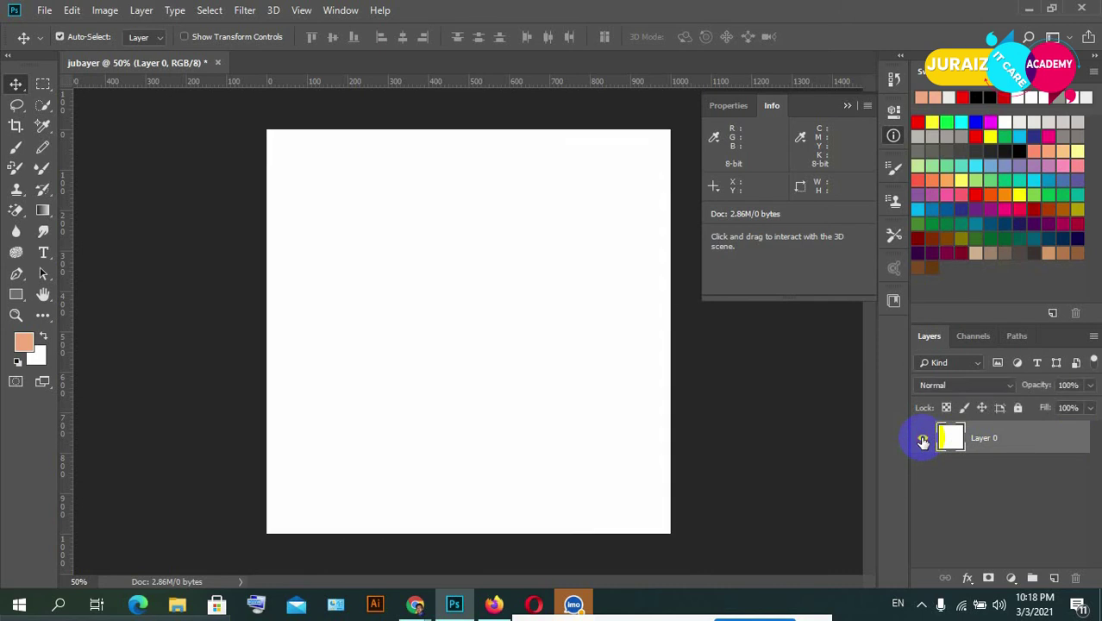
click(923, 441)
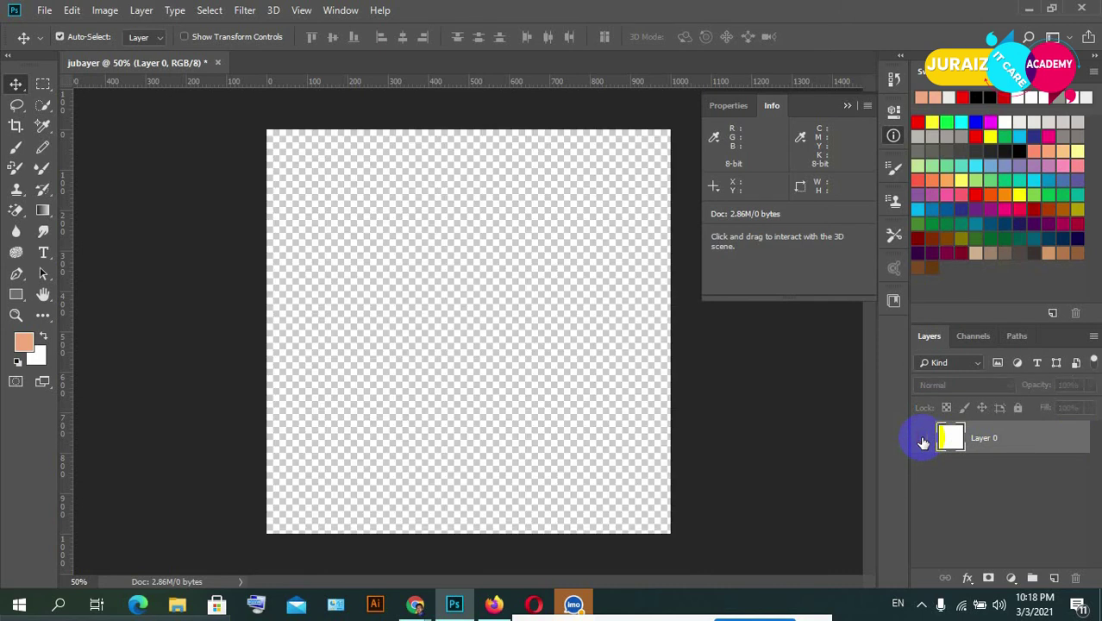
click(923, 441)
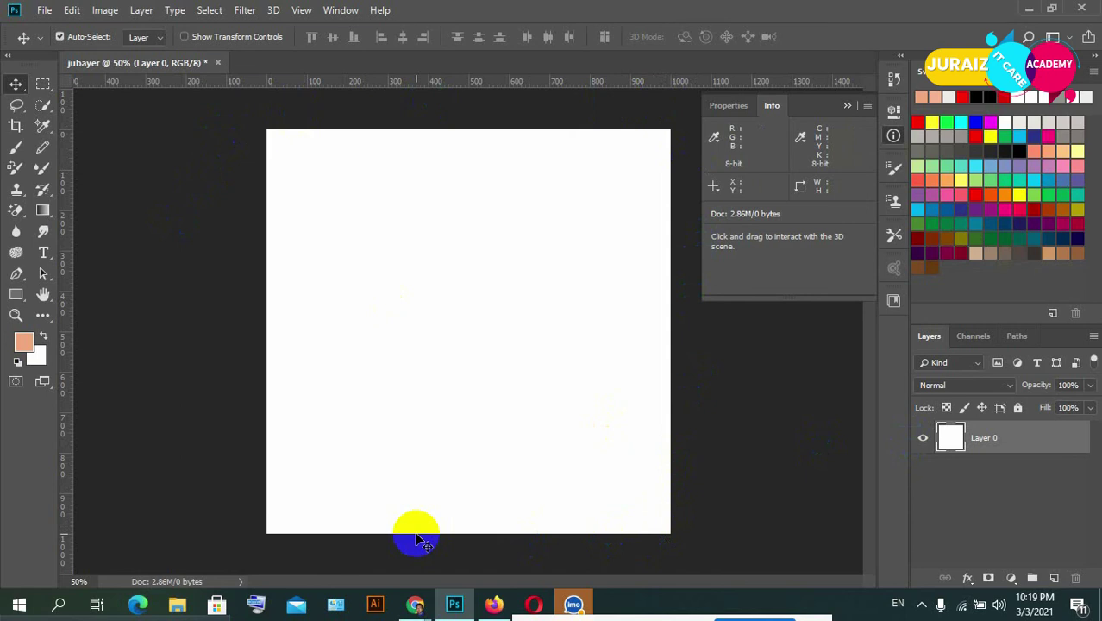
click(923, 440)
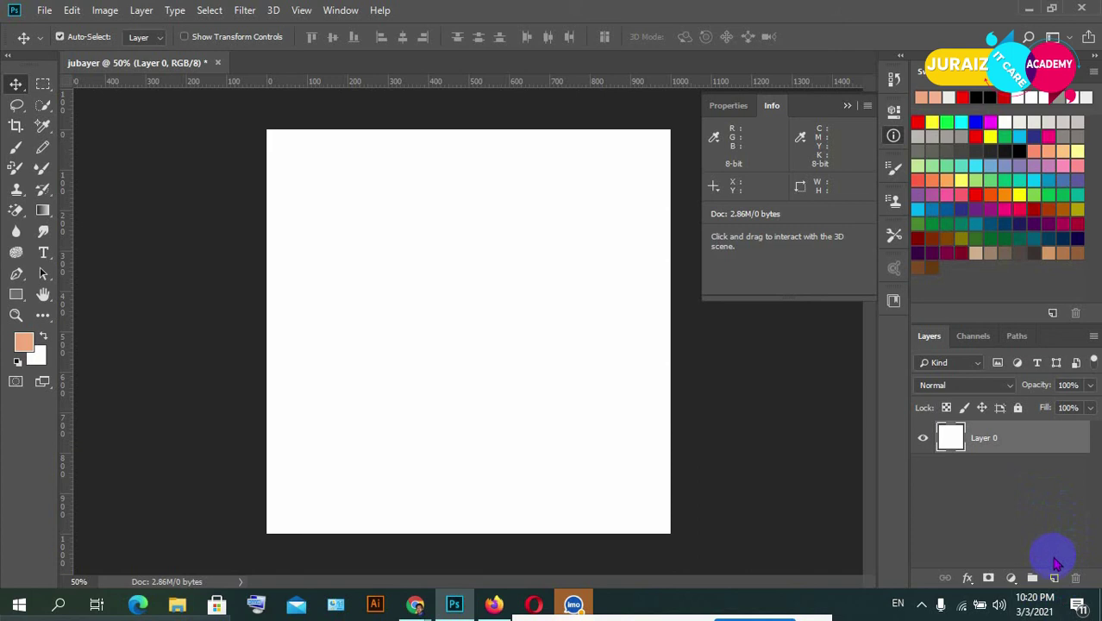
Create empty Layer 1 and Layer 2 above Layer 0, ending with Layer 2 selected
click(1055, 578)
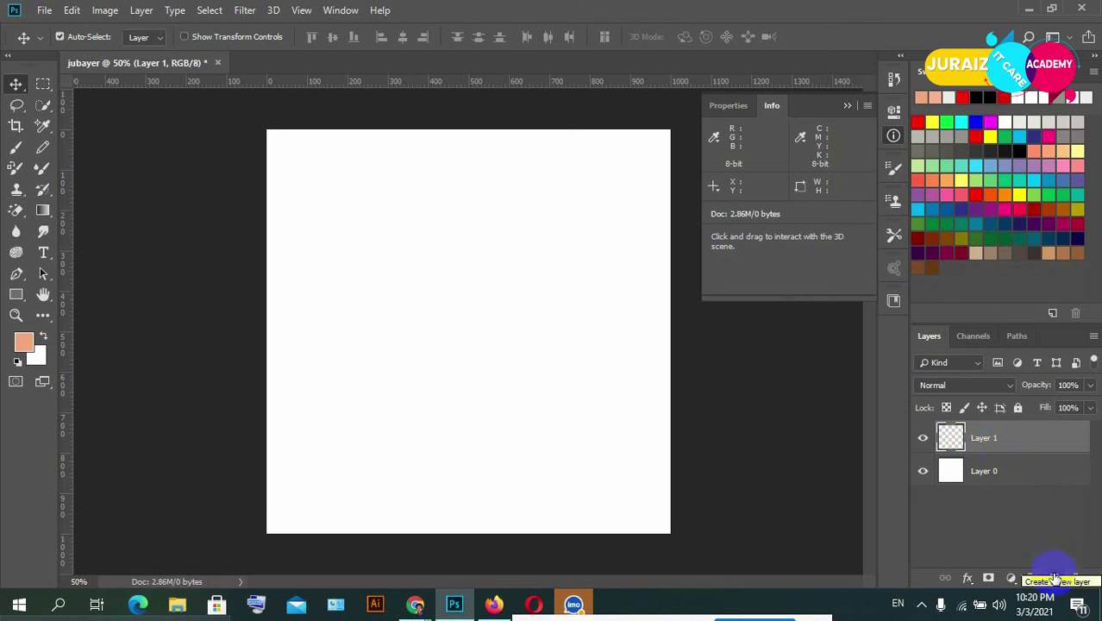
click(1053, 585)
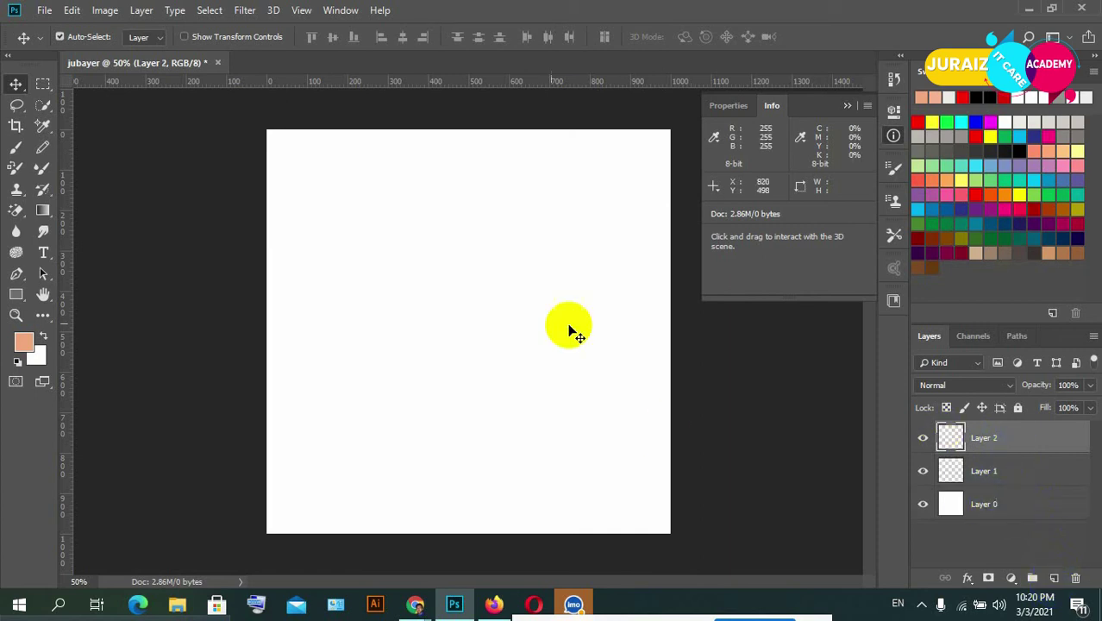
click(950, 472)
click(955, 437)
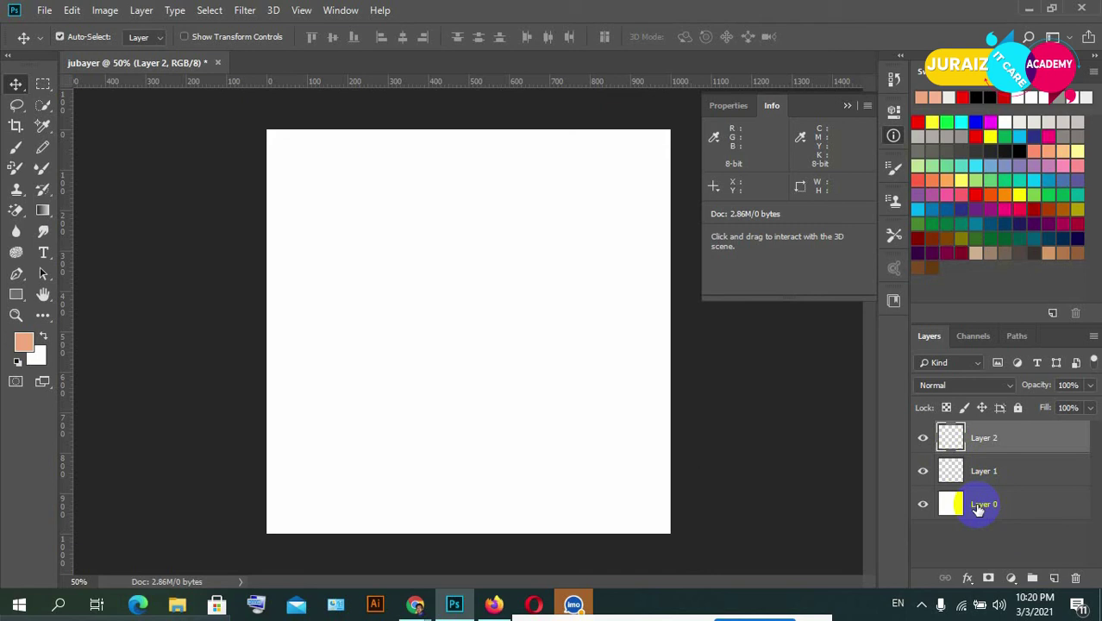
Switch the selection between Layer 0 and Layer 1, ending with Layer 1 active
click(978, 509)
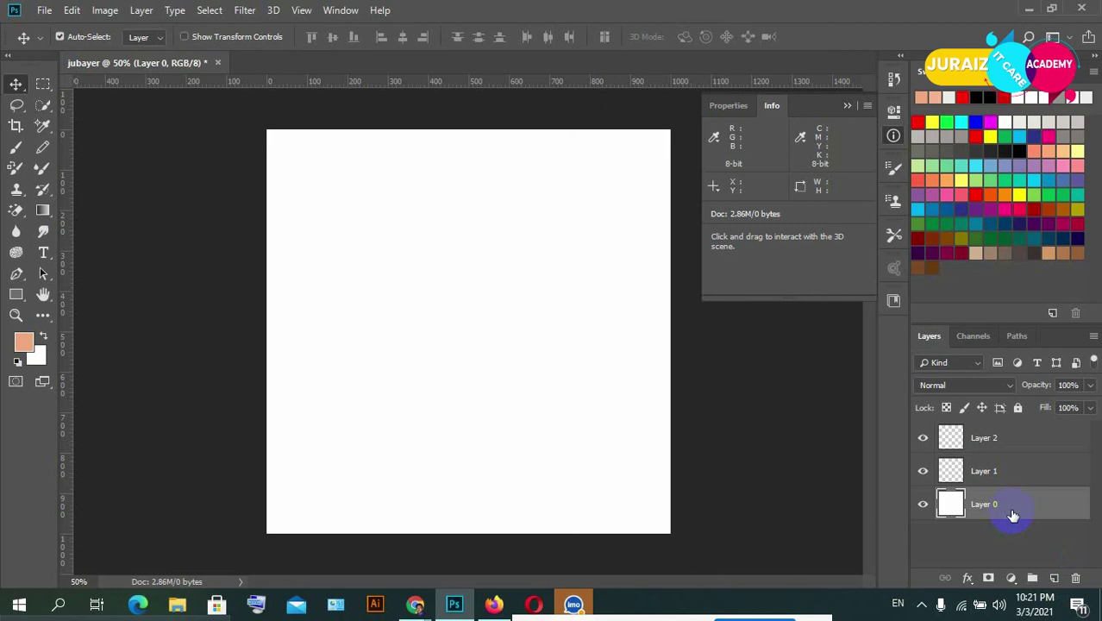
click(990, 471)
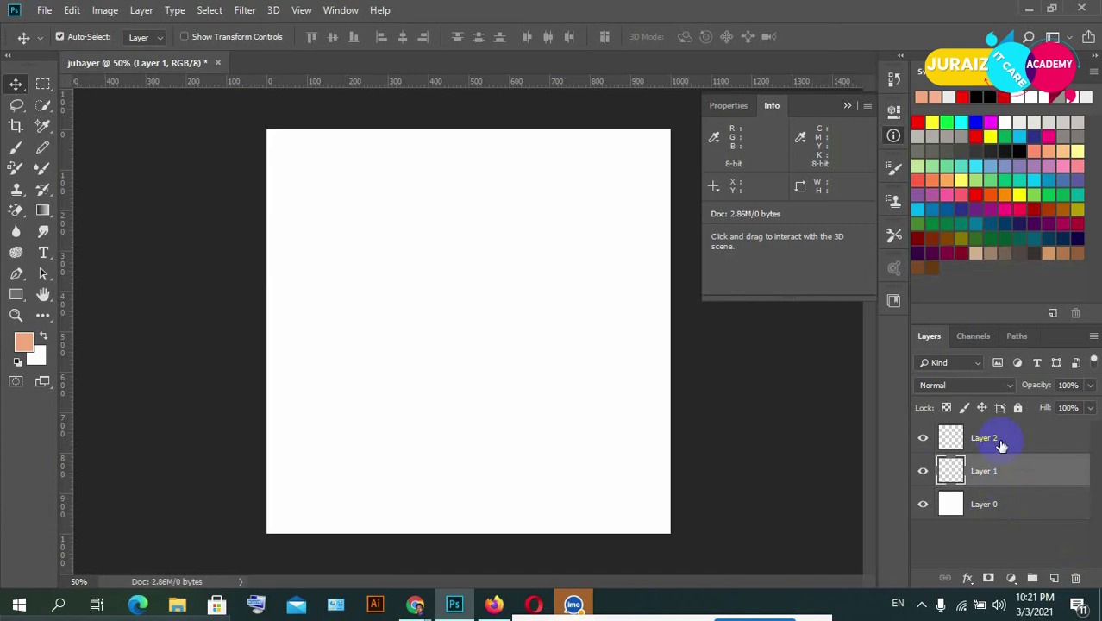
click(989, 504)
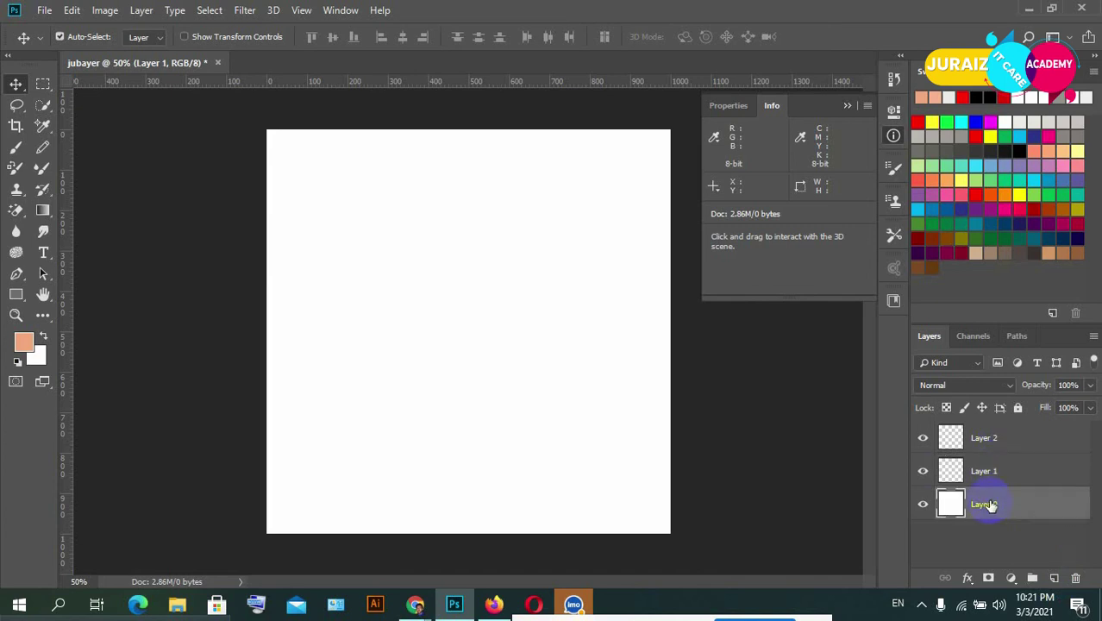
drag(990, 506, 978, 479)
click(978, 476)
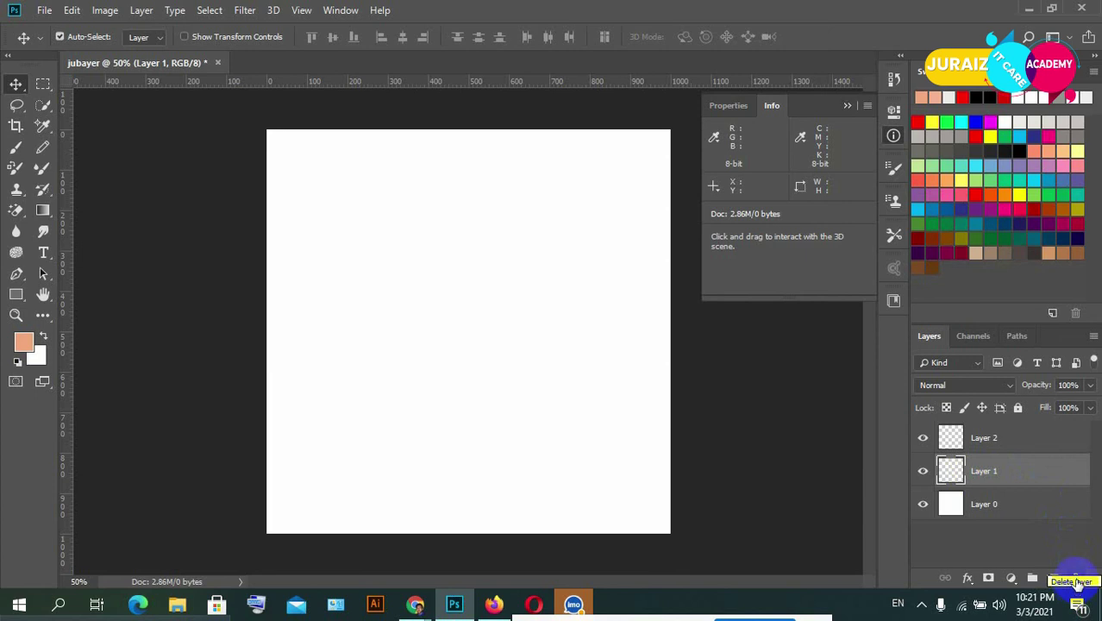
Delete and confirm removal of Layer 1 and Layer 2, then toggle Layer 0's visibility
click(1076, 580)
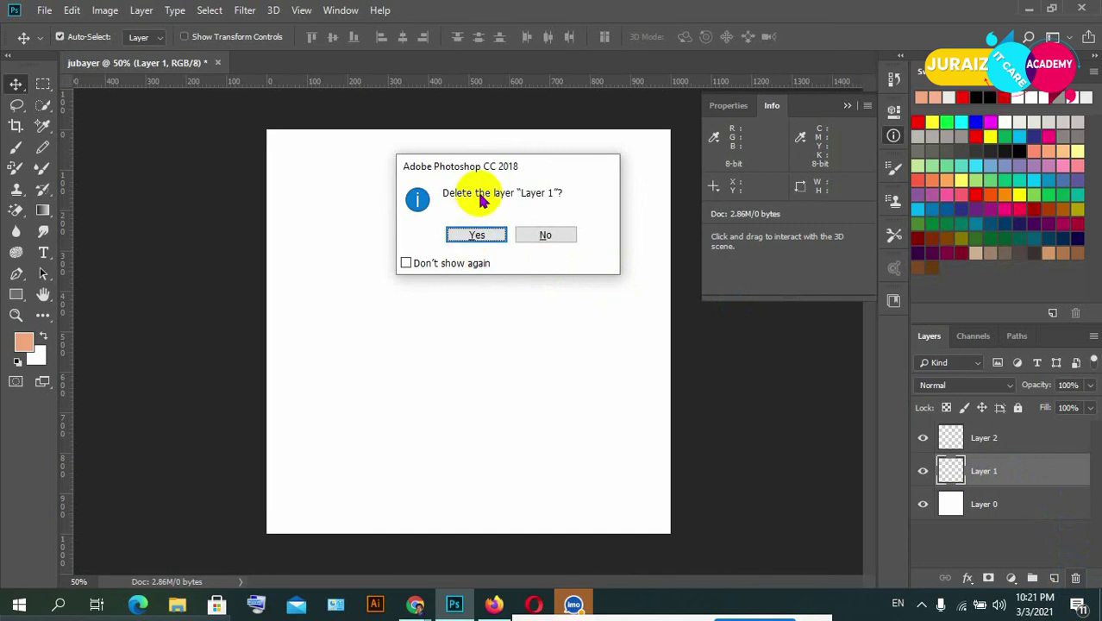
click(477, 238)
click(952, 437)
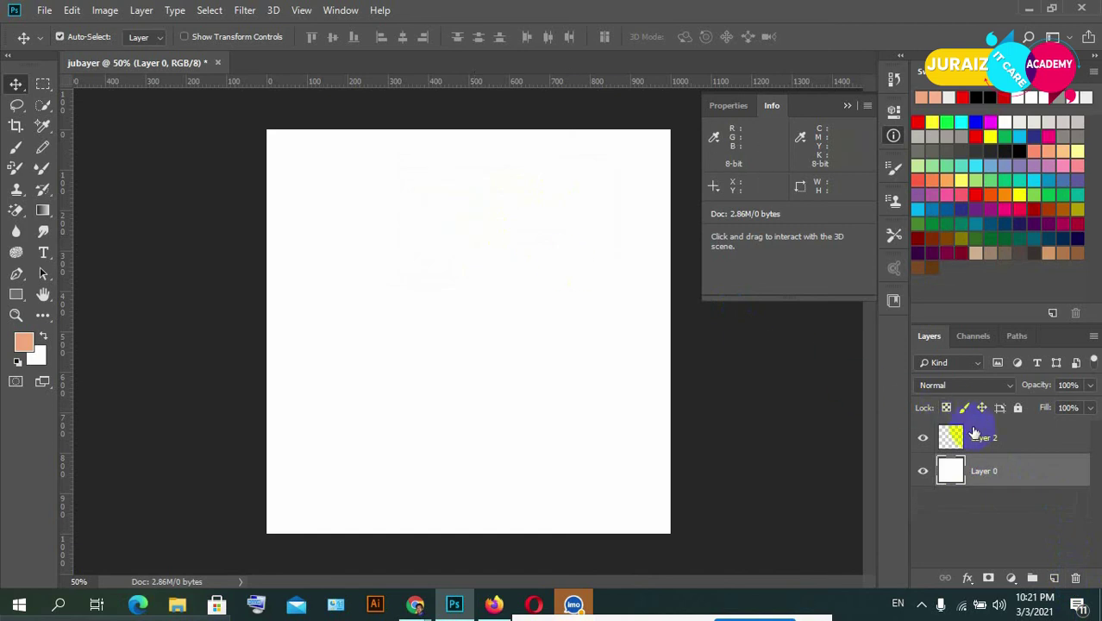
click(1076, 578)
click(465, 238)
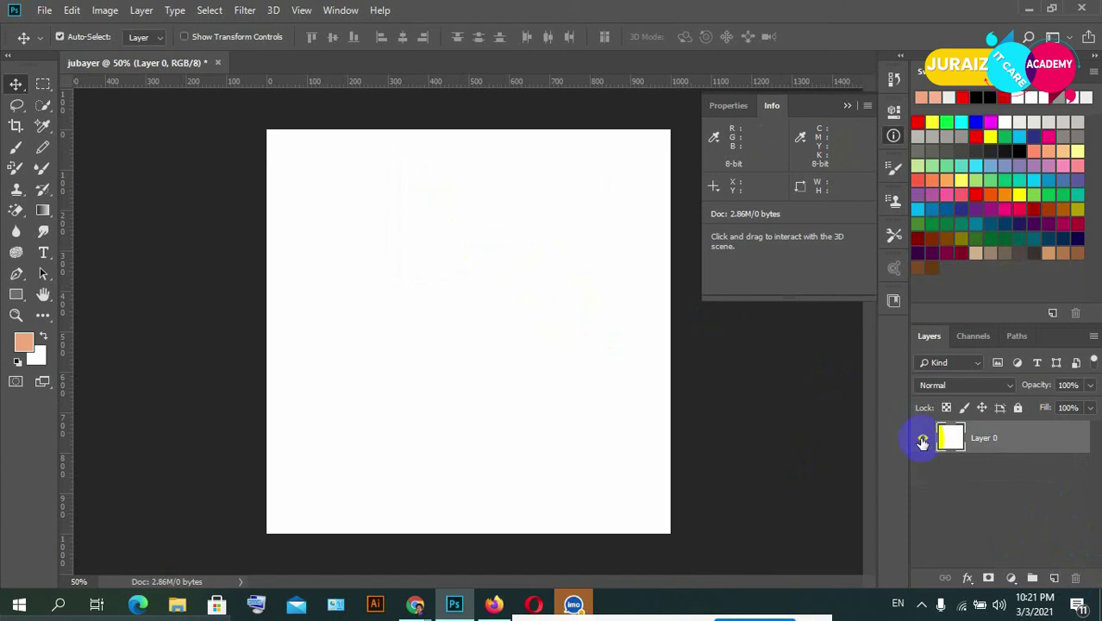
click(923, 438)
click(985, 439)
Retype Layer 0's name as '1', correcting a mistyped entry, and collapse the Info panel
double_click(986, 438)
key(BackSpace)
text(dfihnbfid)
drag(984, 438, 949, 438)
text(1)
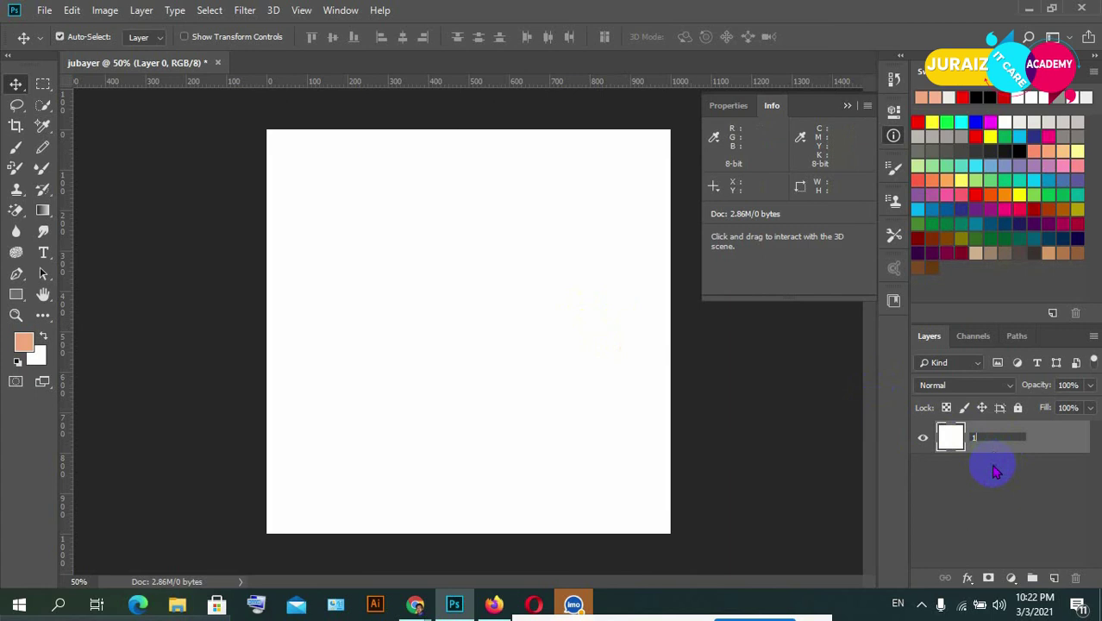
key(Return)
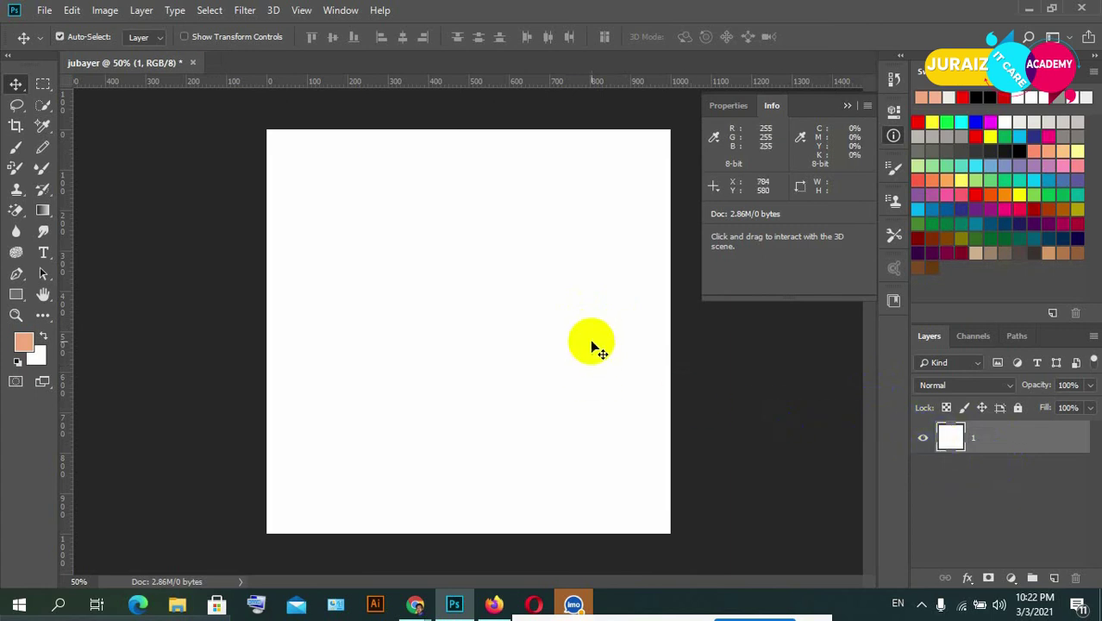
click(847, 105)
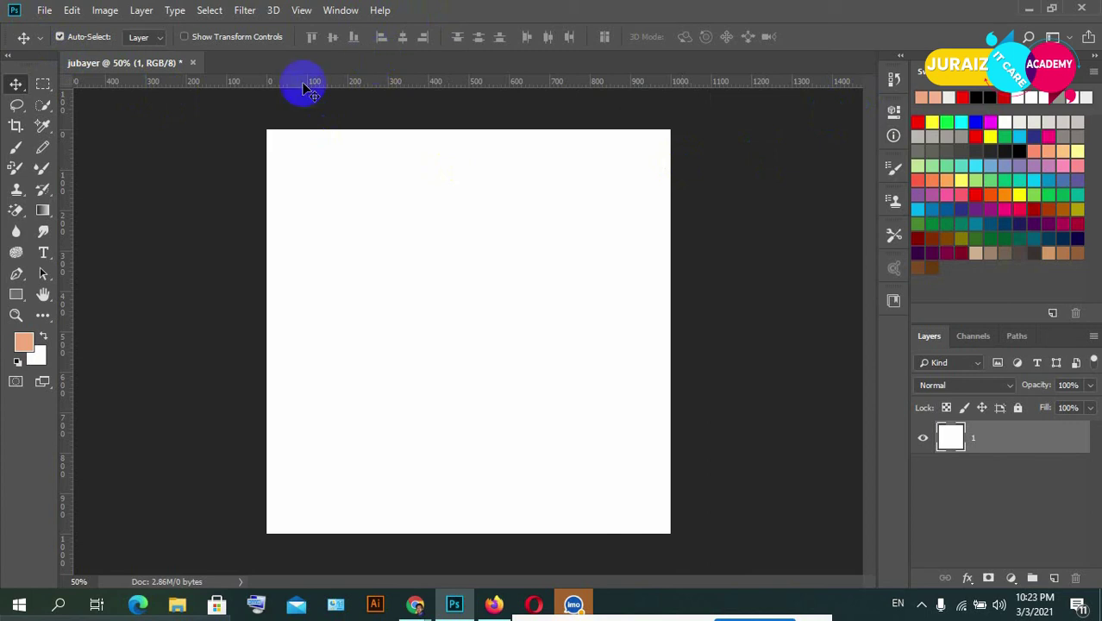
Toggle the toolbar between one and two columns, ending in two columns
click(10, 59)
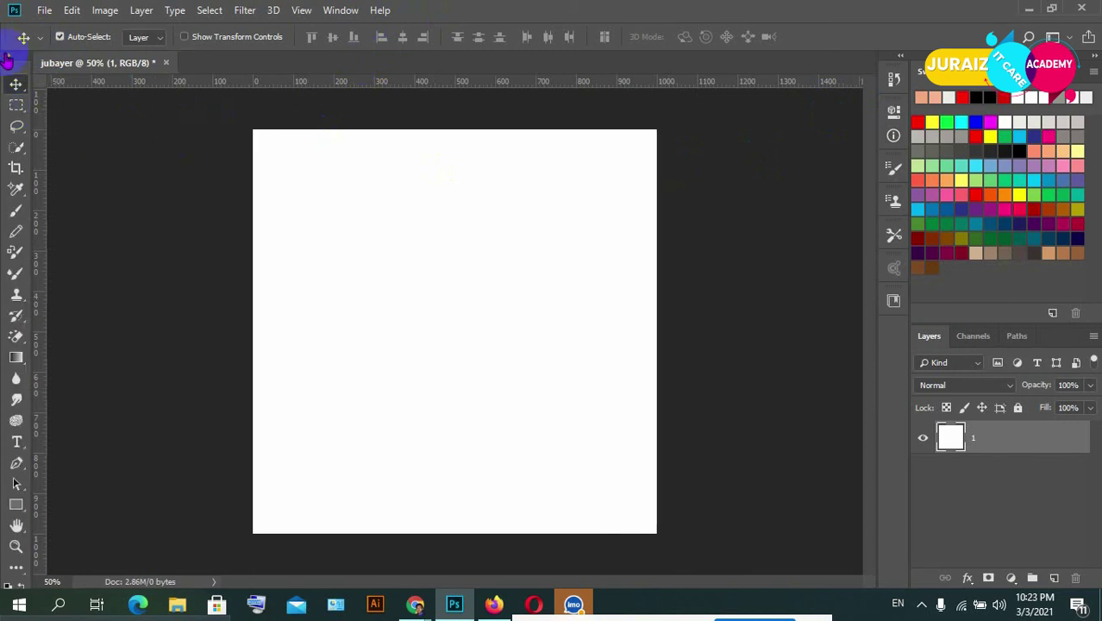
click(10, 59)
click(6, 57)
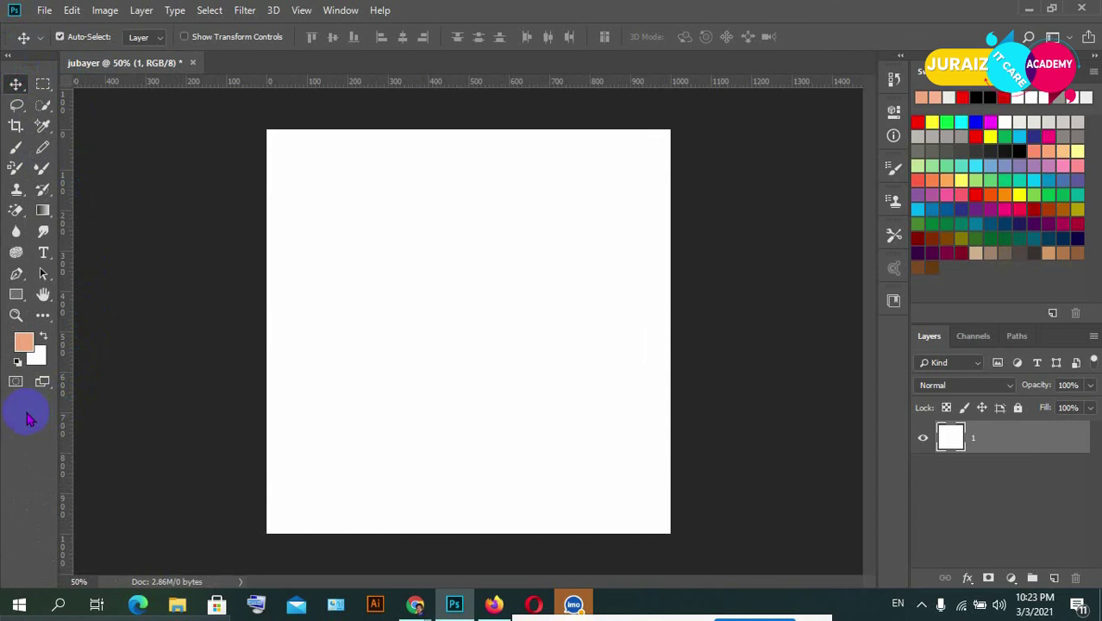
click(9, 60)
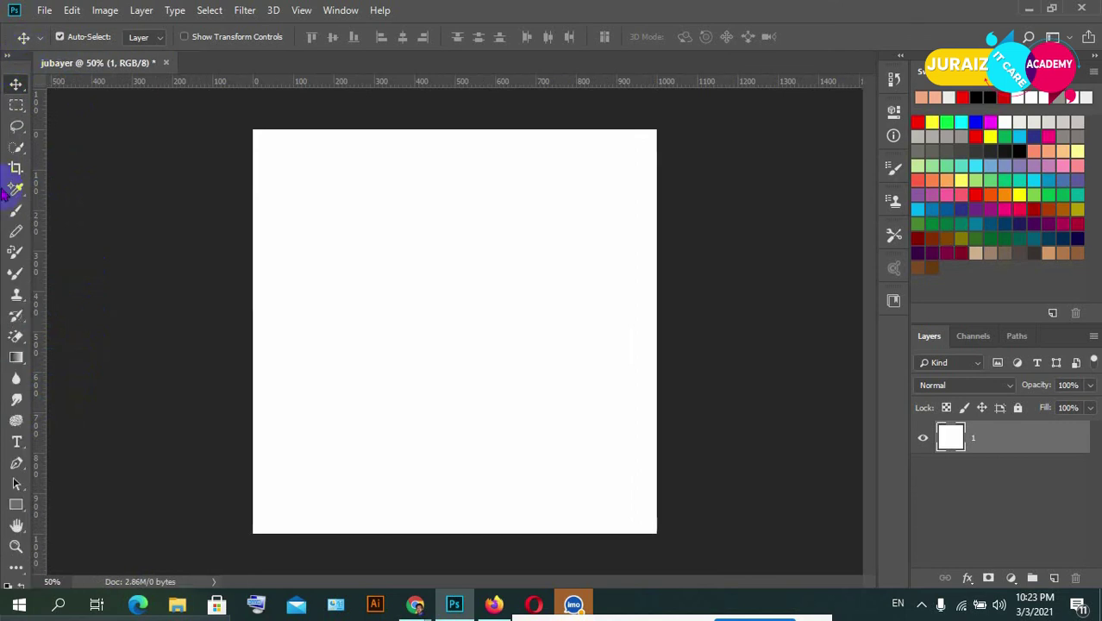
click(9, 57)
click(341, 10)
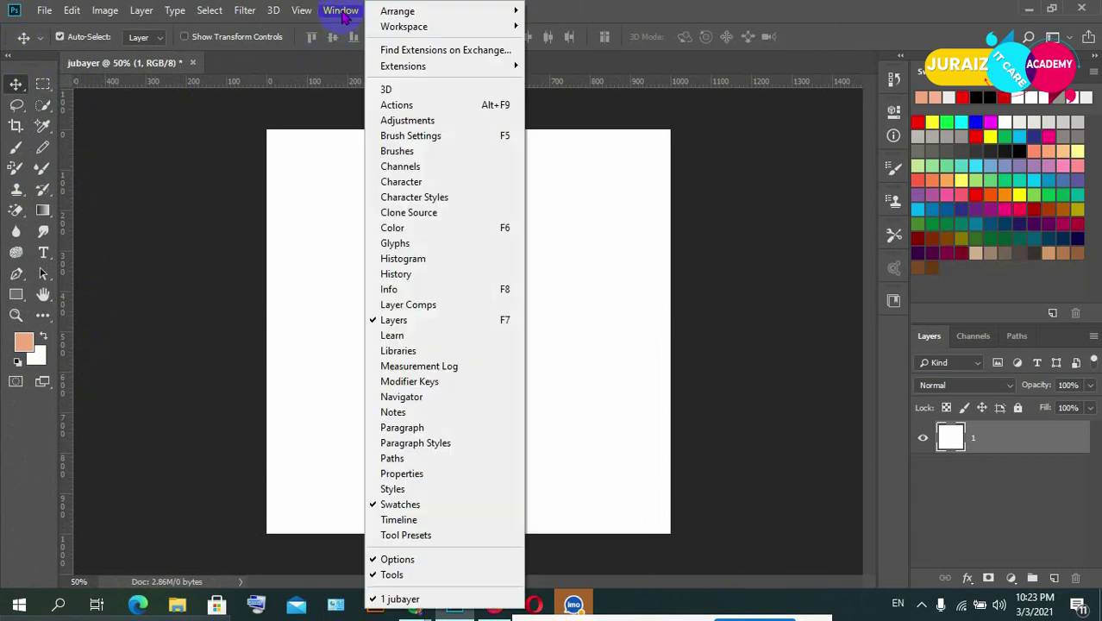
click(237, 148)
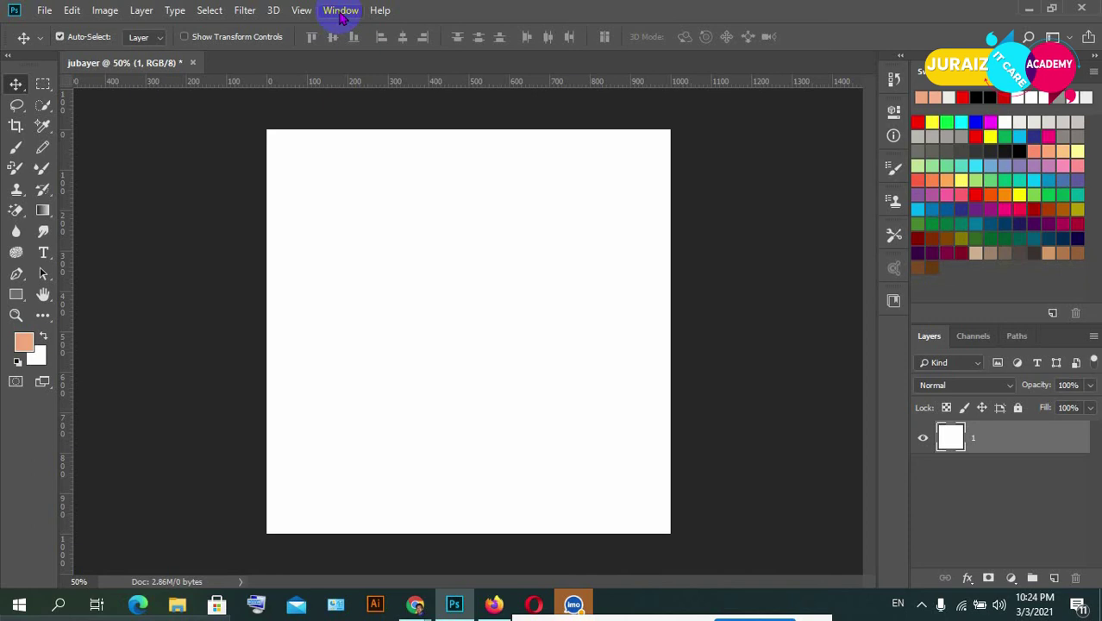
click(341, 12)
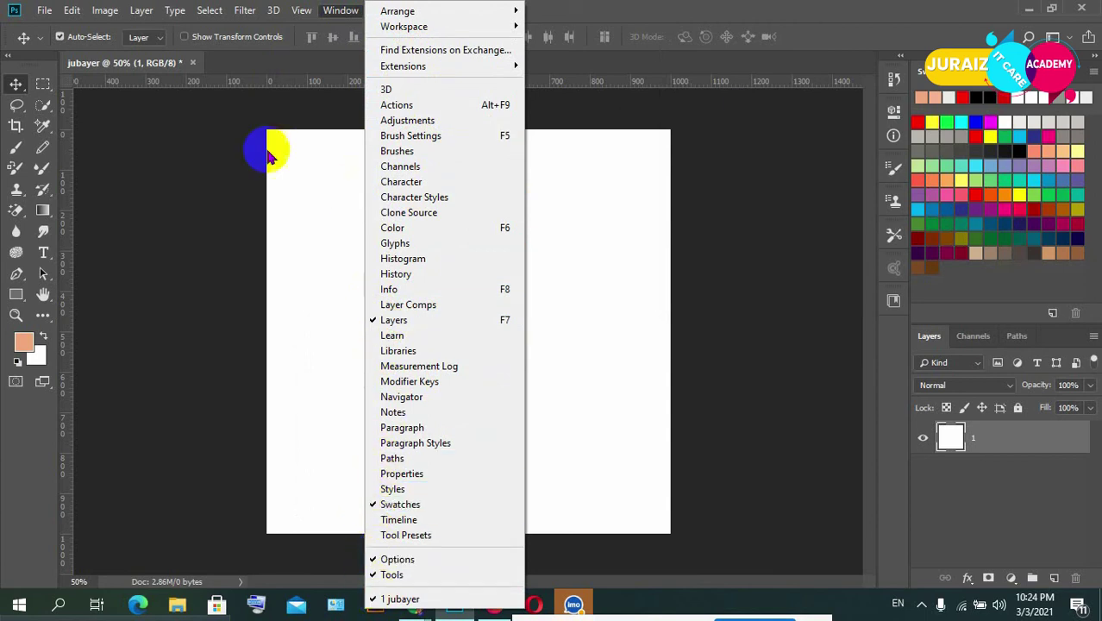
click(229, 151)
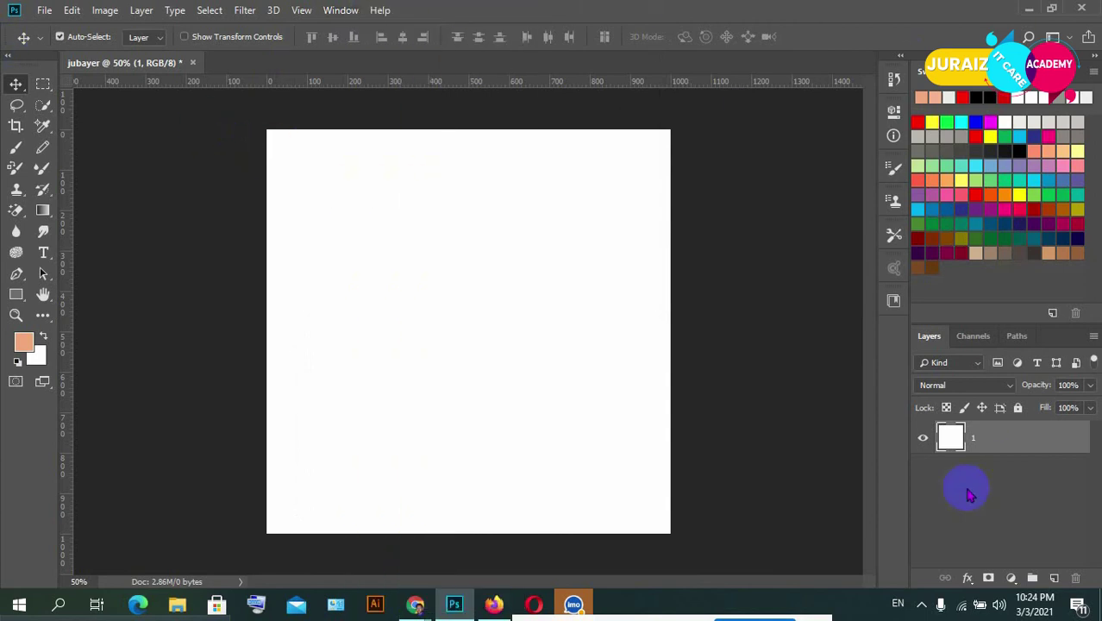
click(74, 193)
click(73, 98)
click(348, 11)
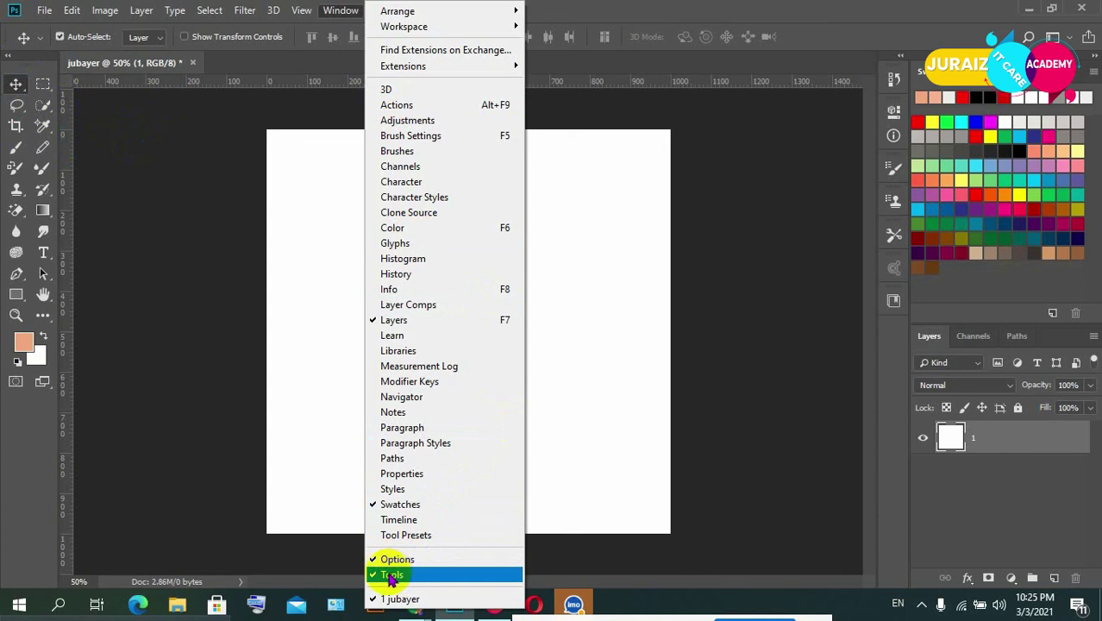
Hide the tools panel and the tool options bar from the Window menu
click(387, 575)
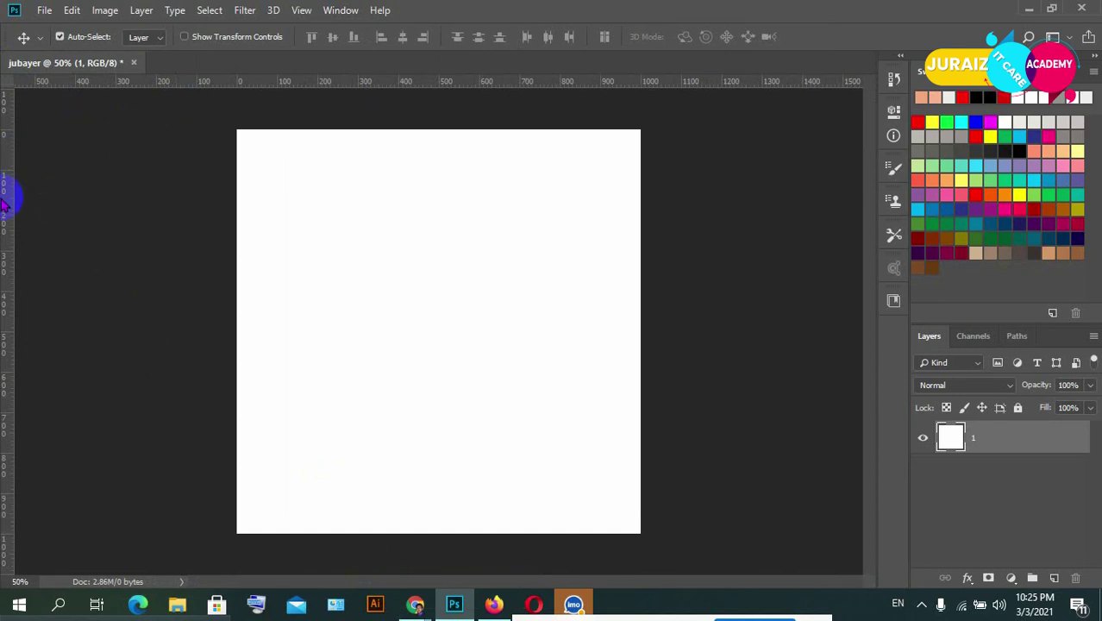
click(343, 10)
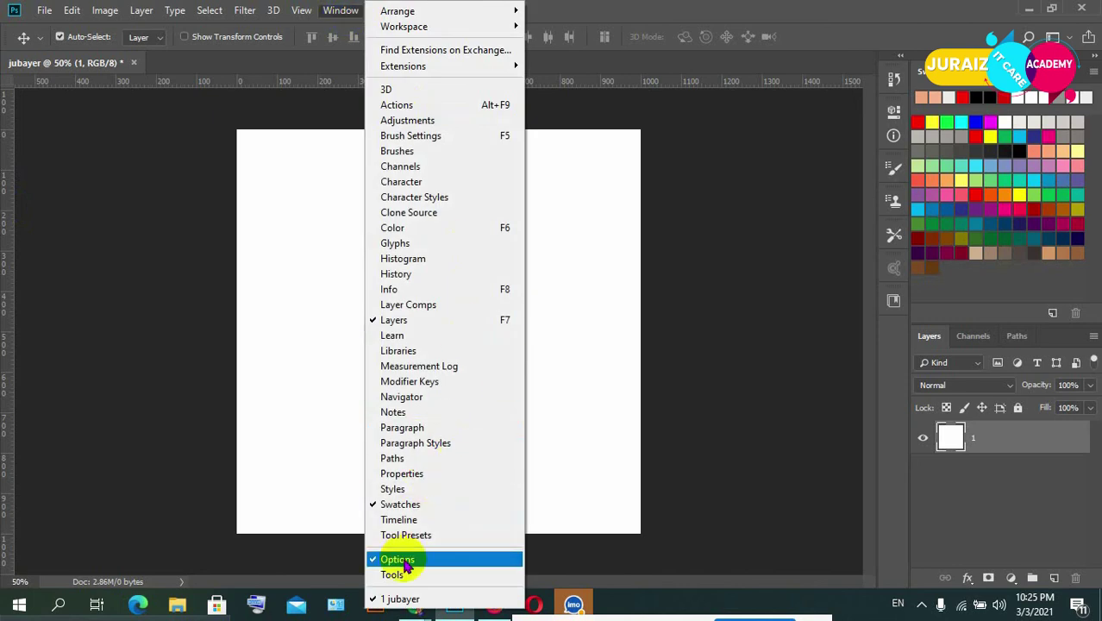
click(398, 560)
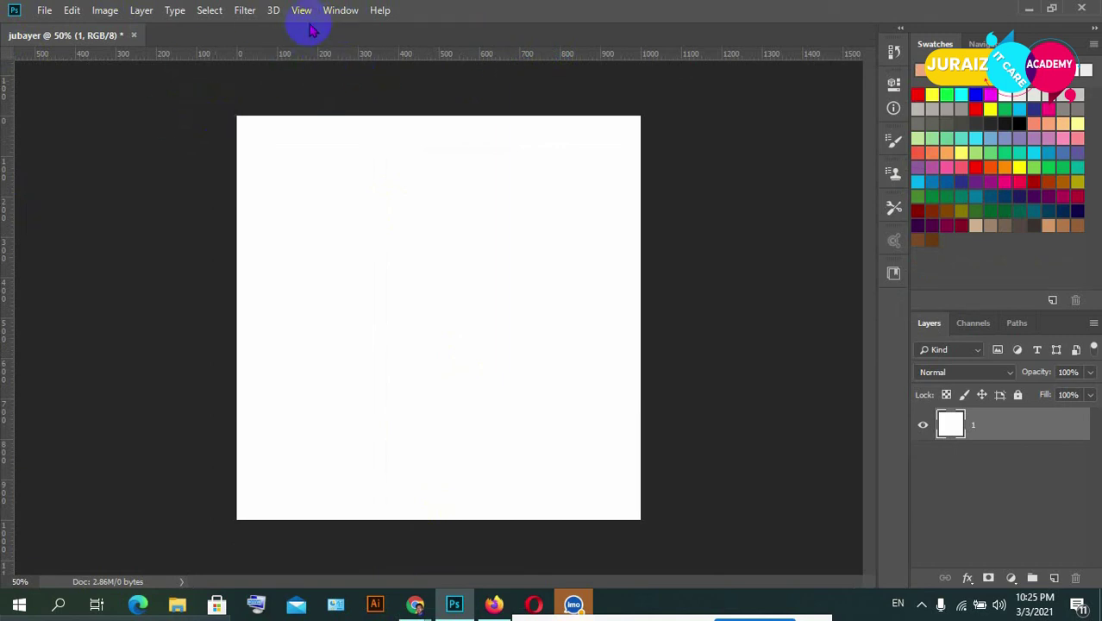
Show the tool options bar and the tools panel again from the Window menu
click(331, 15)
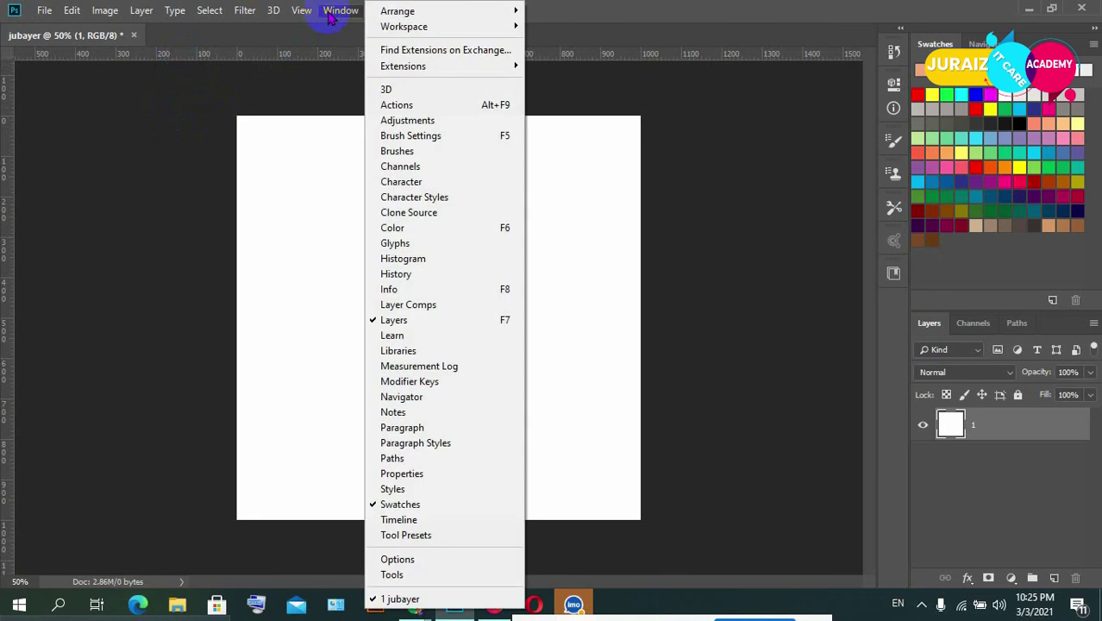
click(380, 559)
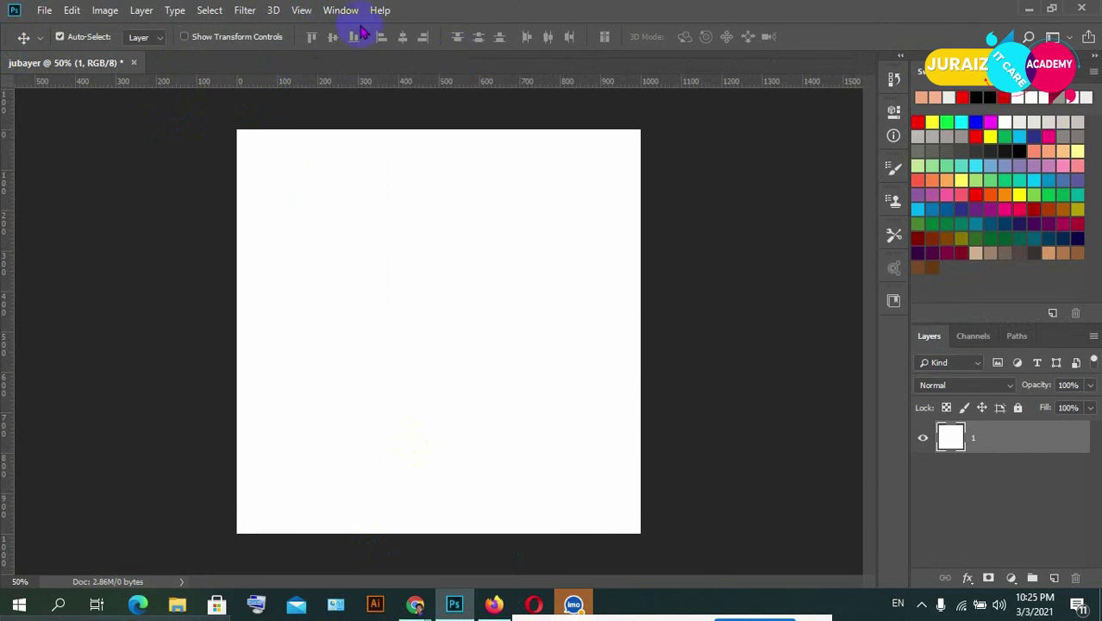
click(338, 10)
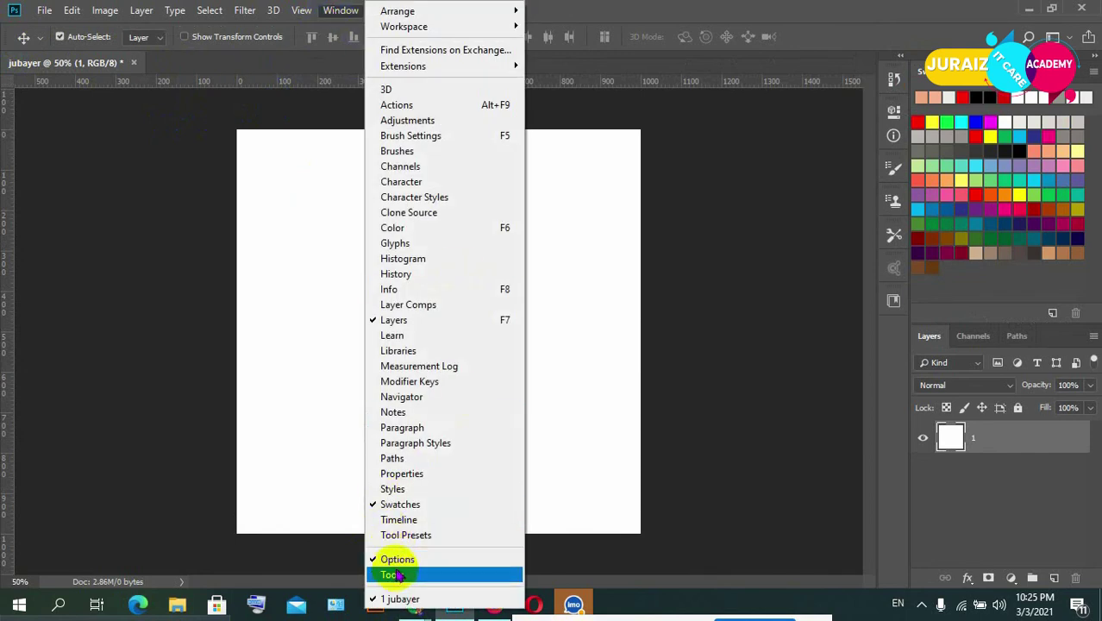
click(393, 574)
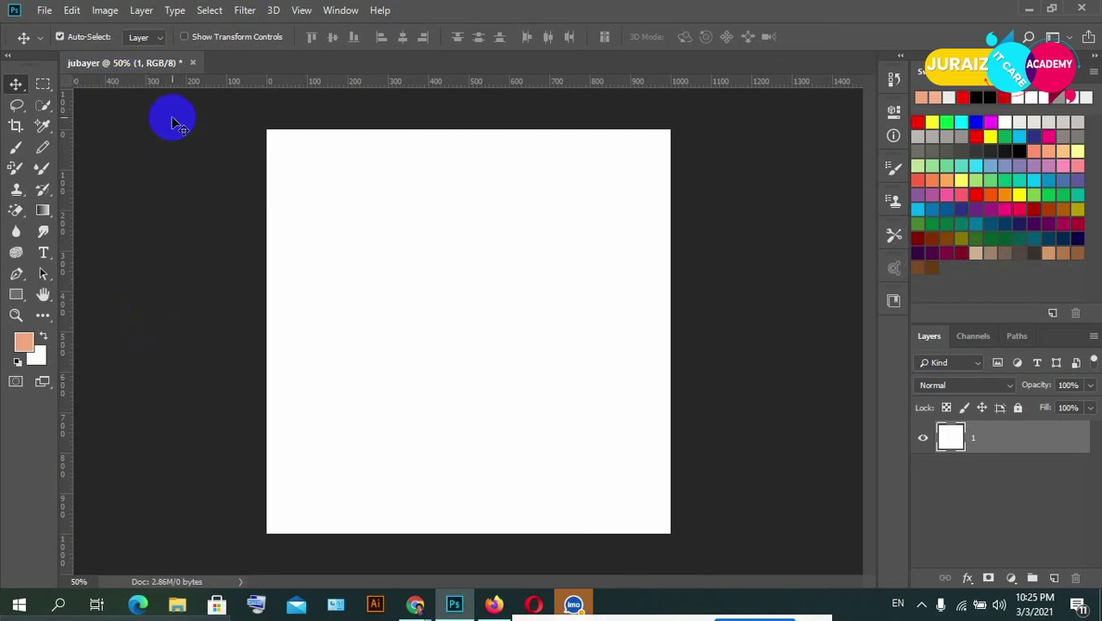
click(43, 11)
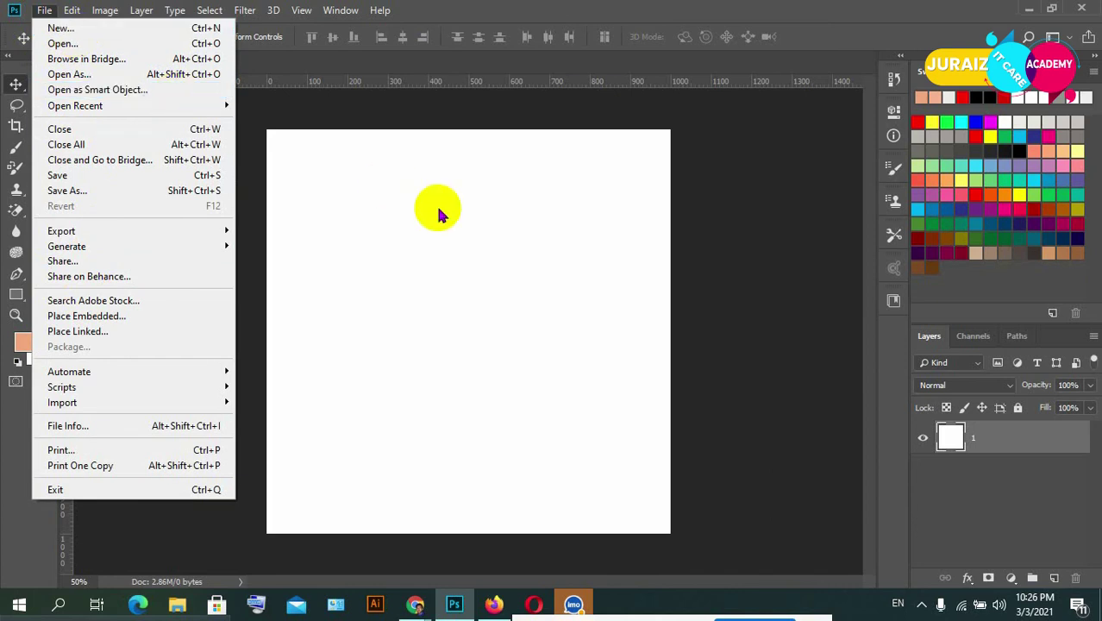
click(438, 212)
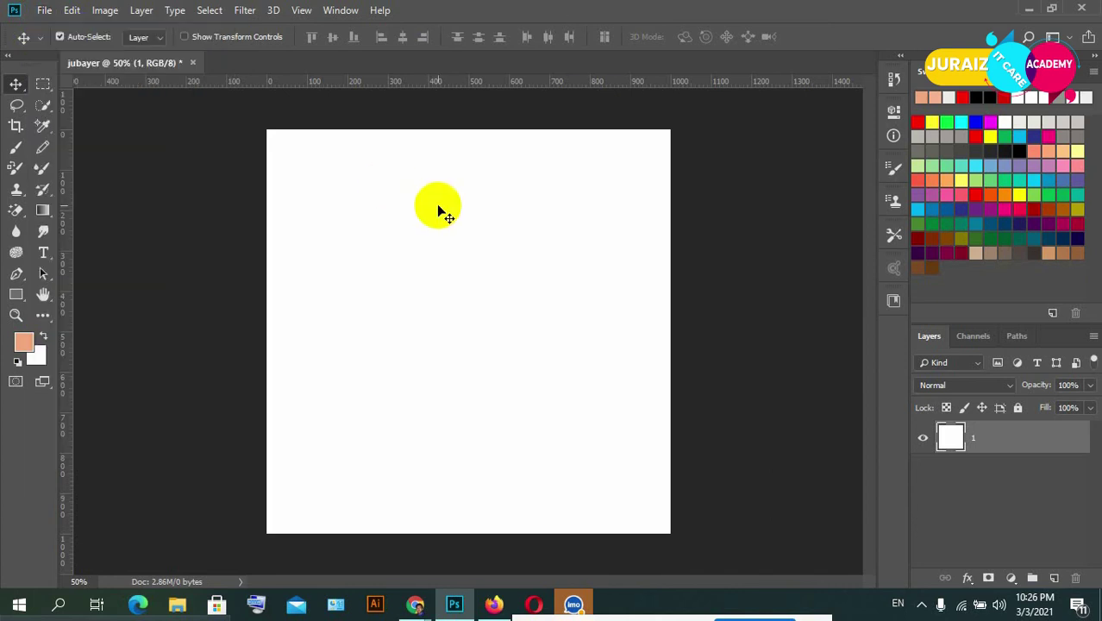
click(44, 10)
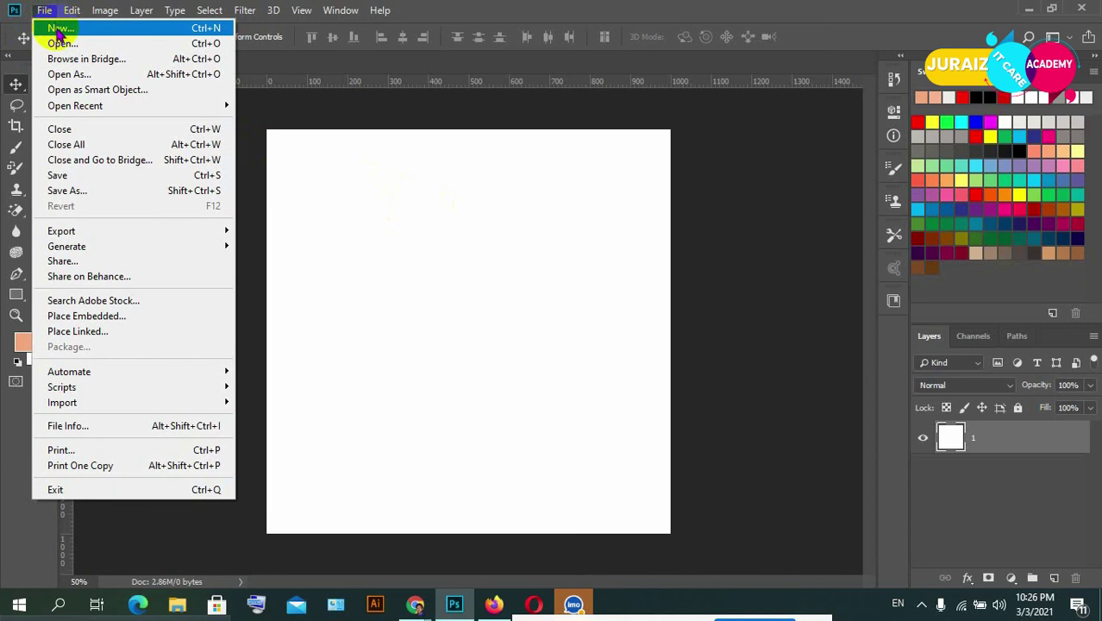
click(59, 30)
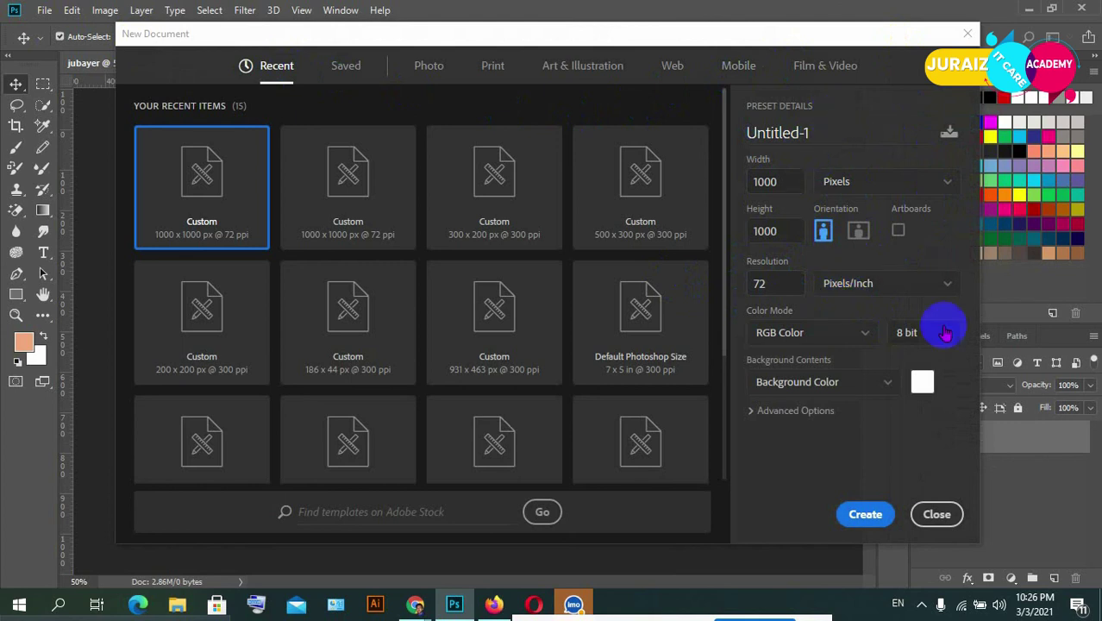
click(937, 512)
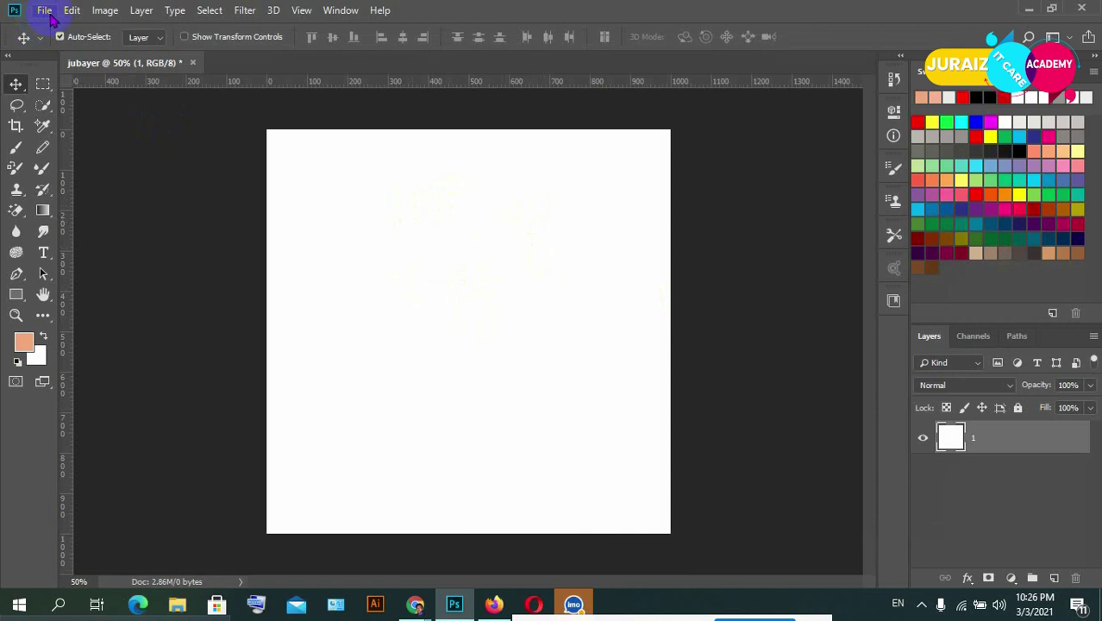
click(47, 12)
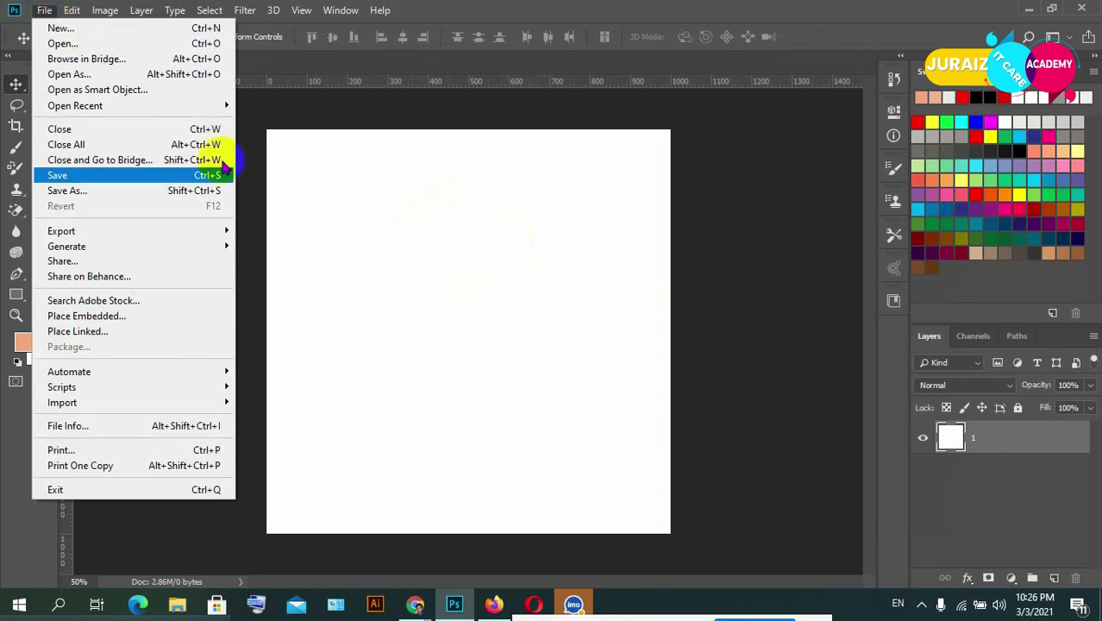
click(337, 222)
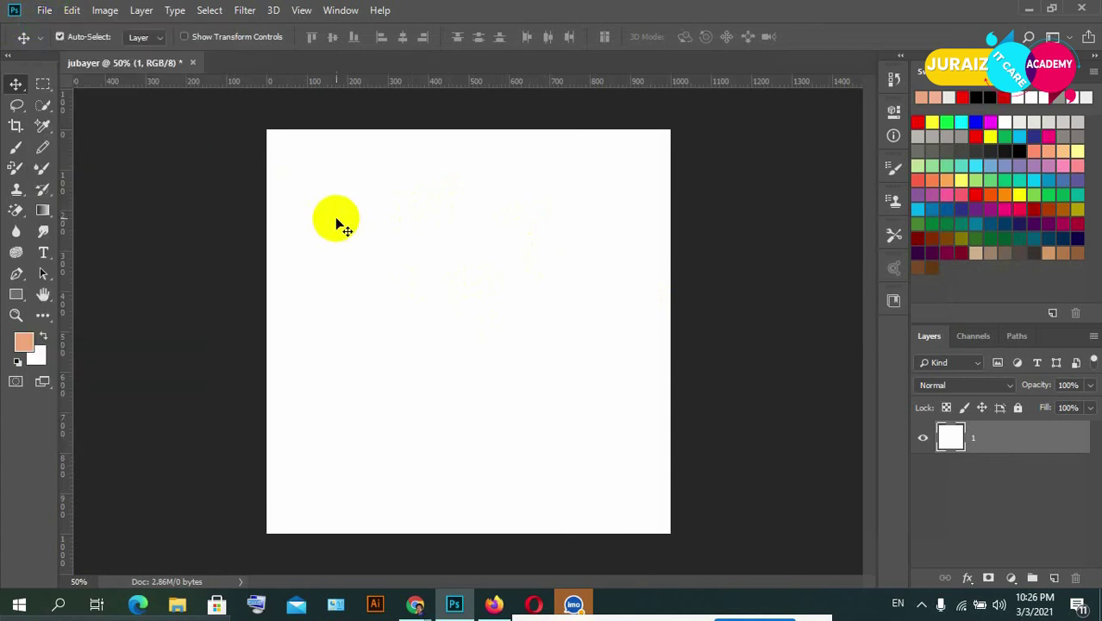
click(45, 13)
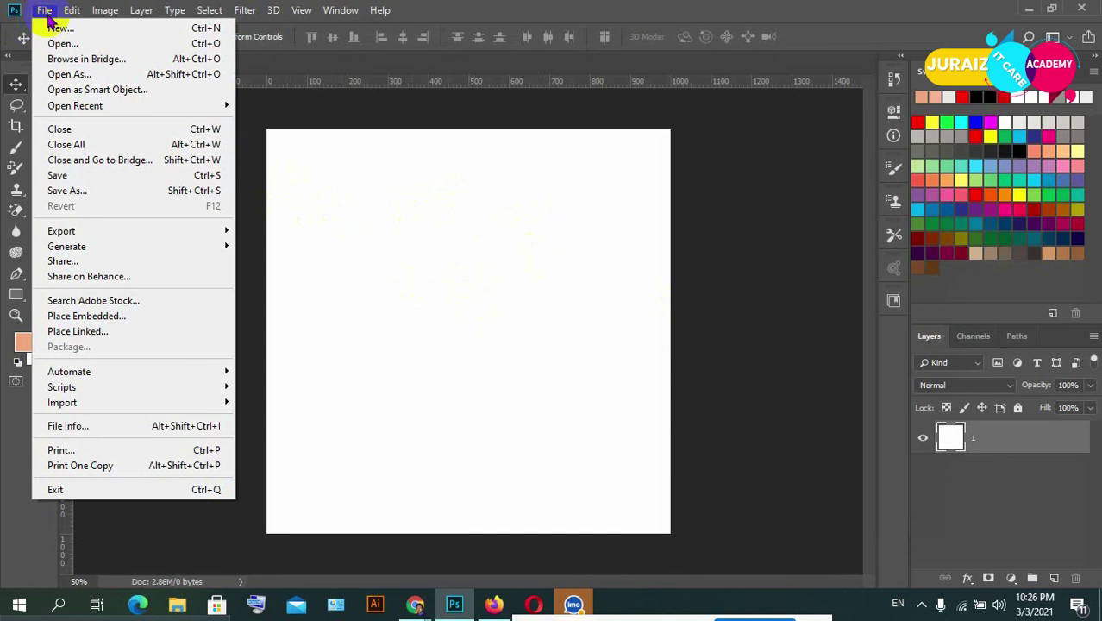
click(438, 188)
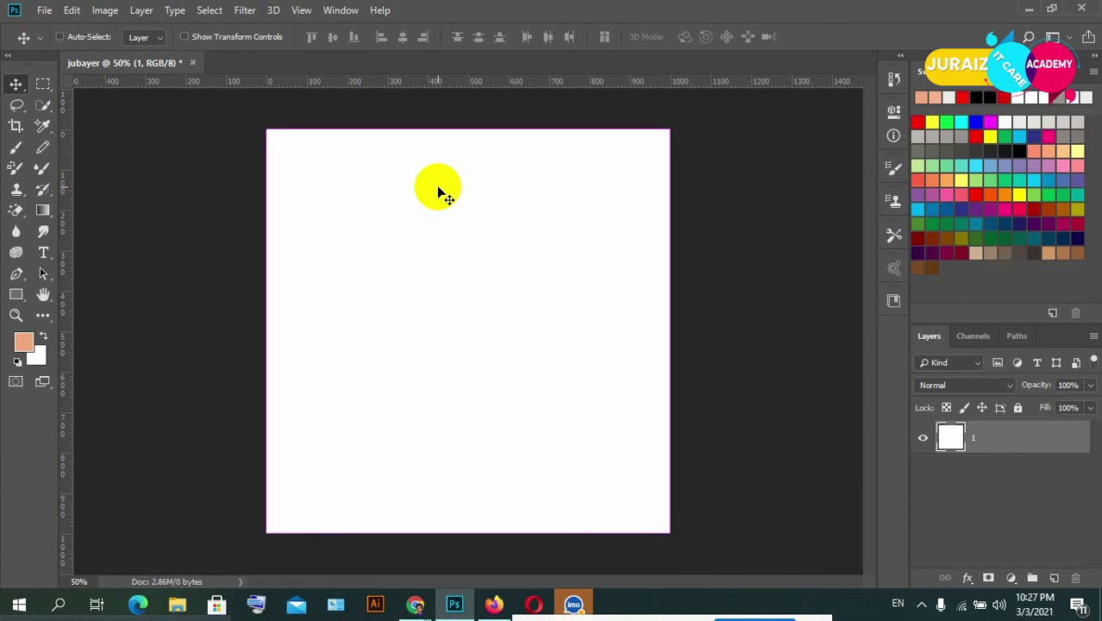
Open and cancel the New Document dialog, then open the File menu
key(ctrl+n)
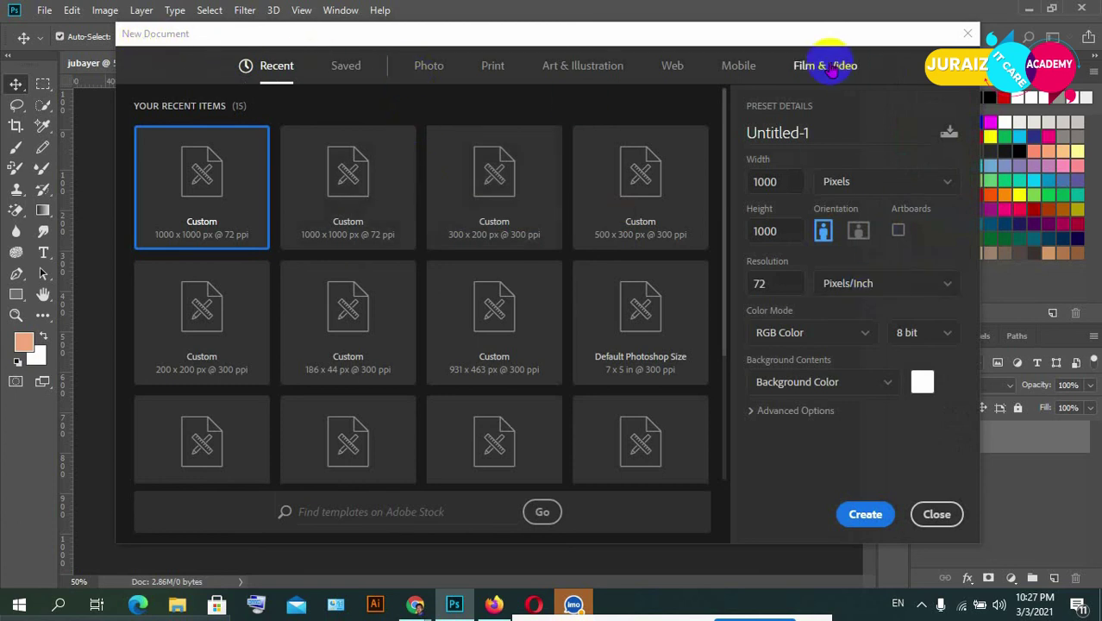
click(937, 512)
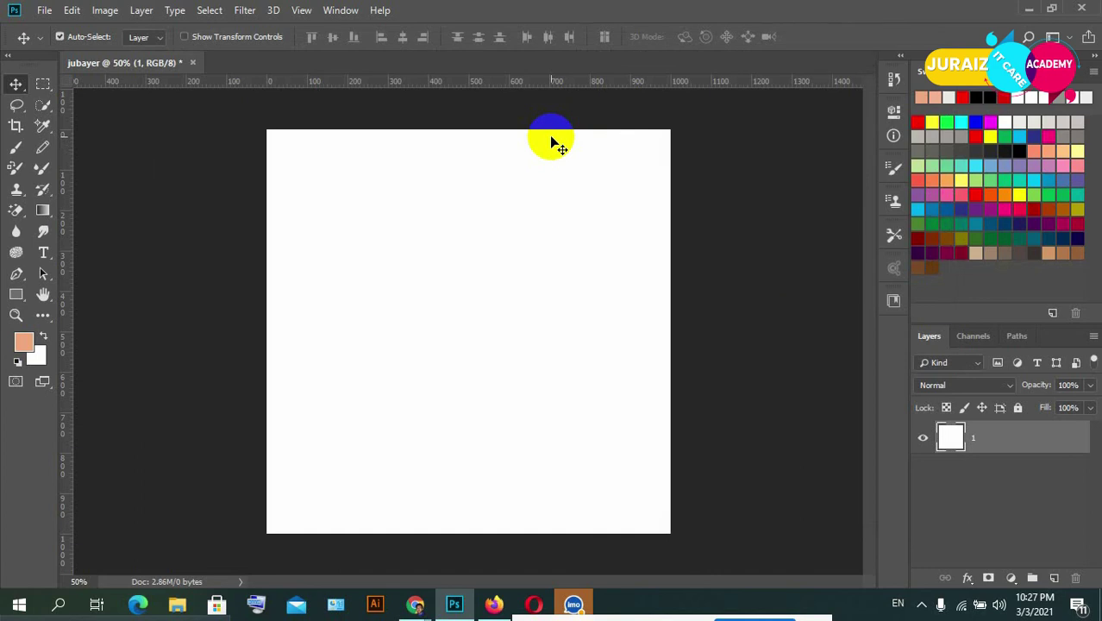
click(43, 12)
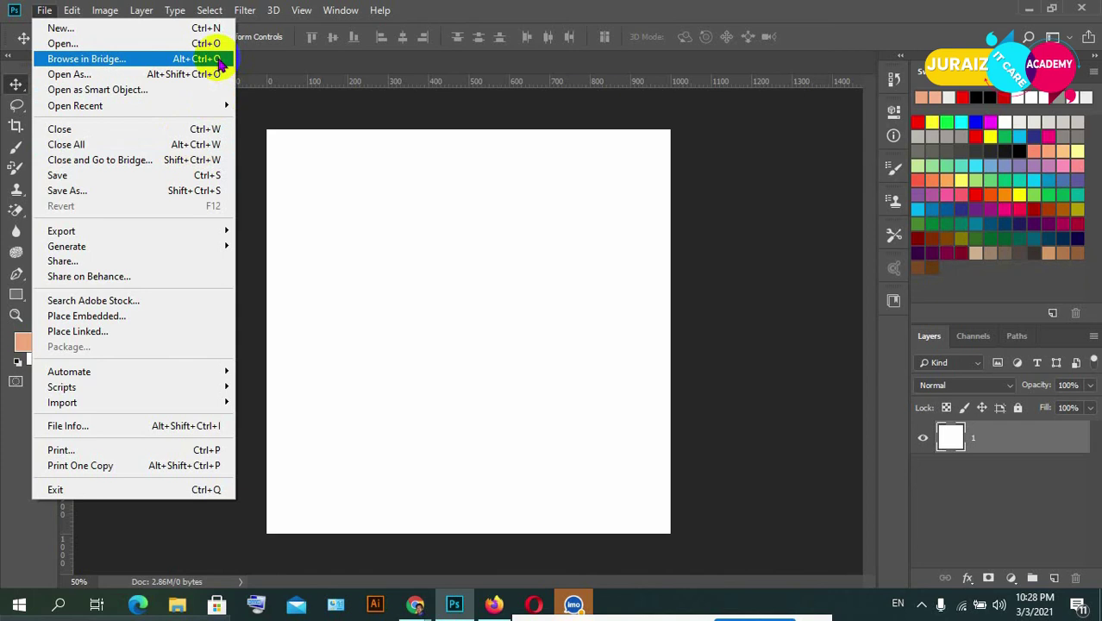
Close the File menu without choosing a command by clicking the canvas
click(339, 140)
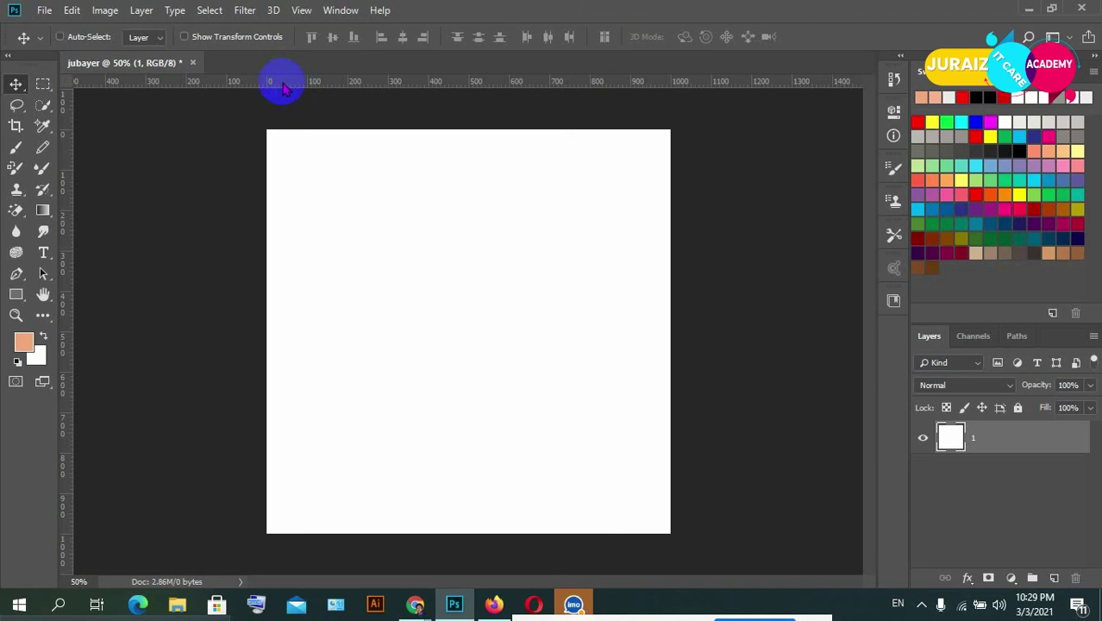
key(ctrl+r)
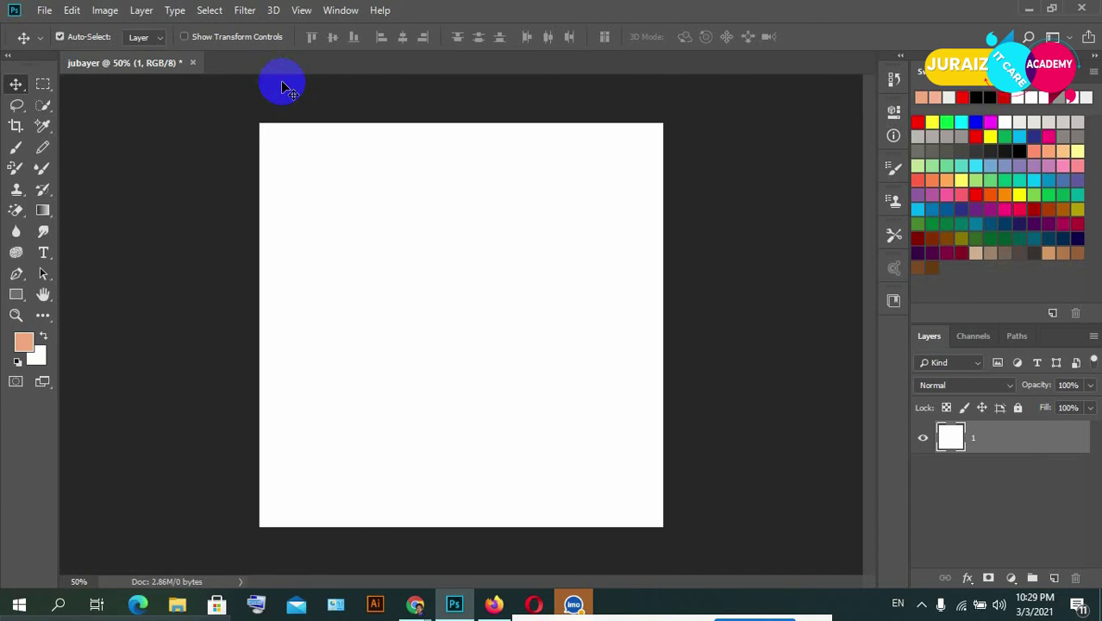
key(ctrl)
key(ctrl+r)
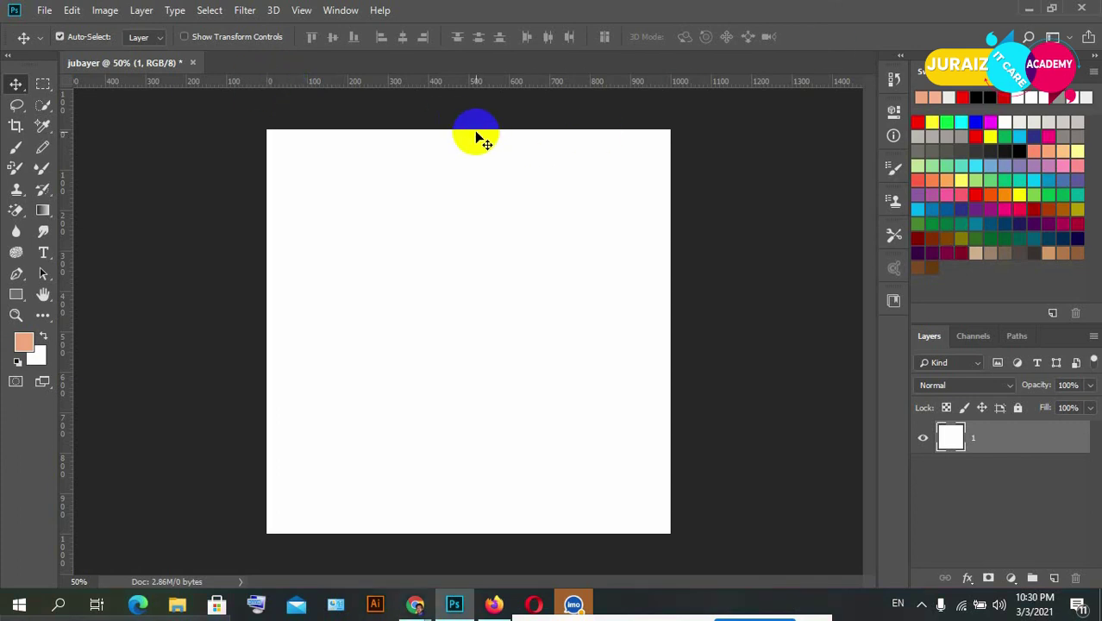
click(259, 141)
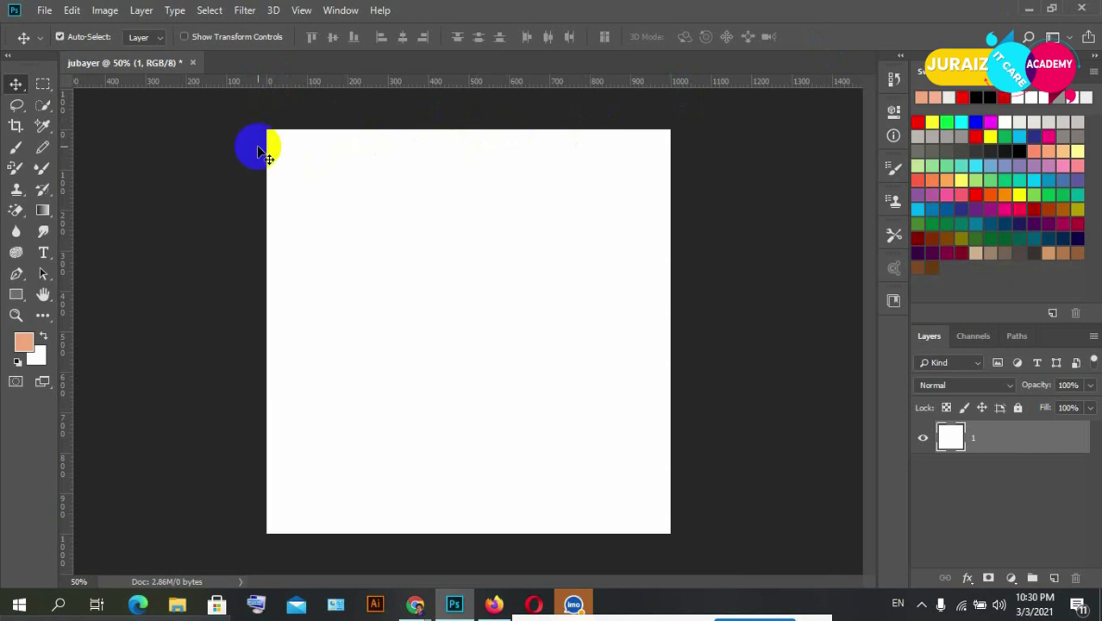
click(74, 86)
Unmute the microphone in the Chrome meeting window, then switch back to Photoshop
mouse_move(415, 605)
click(357, 529)
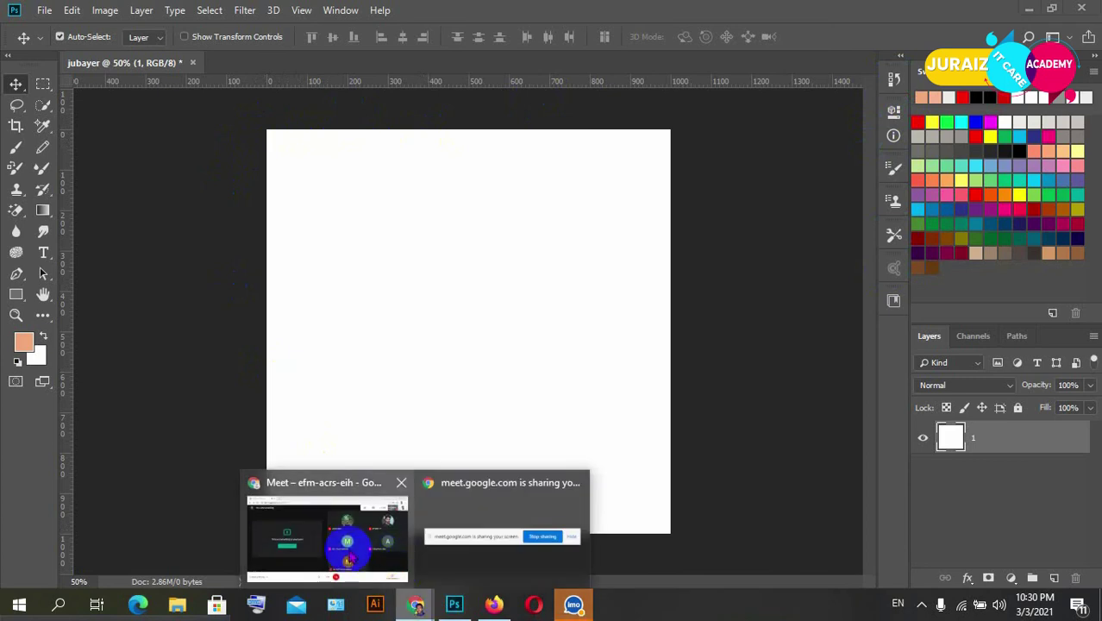
click(493, 550)
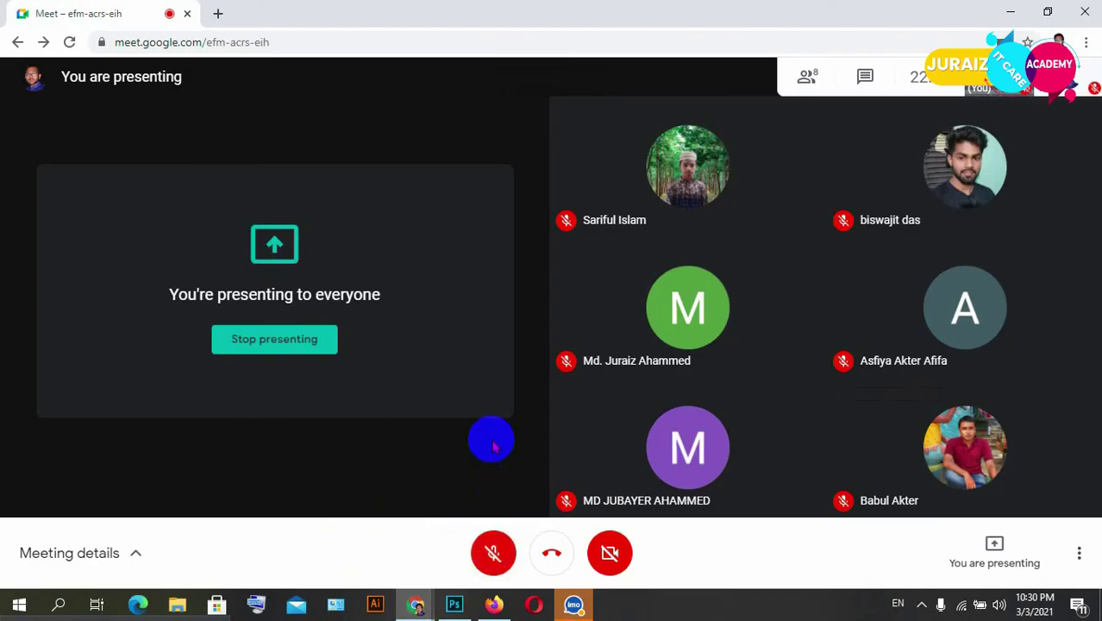
click(494, 552)
click(457, 604)
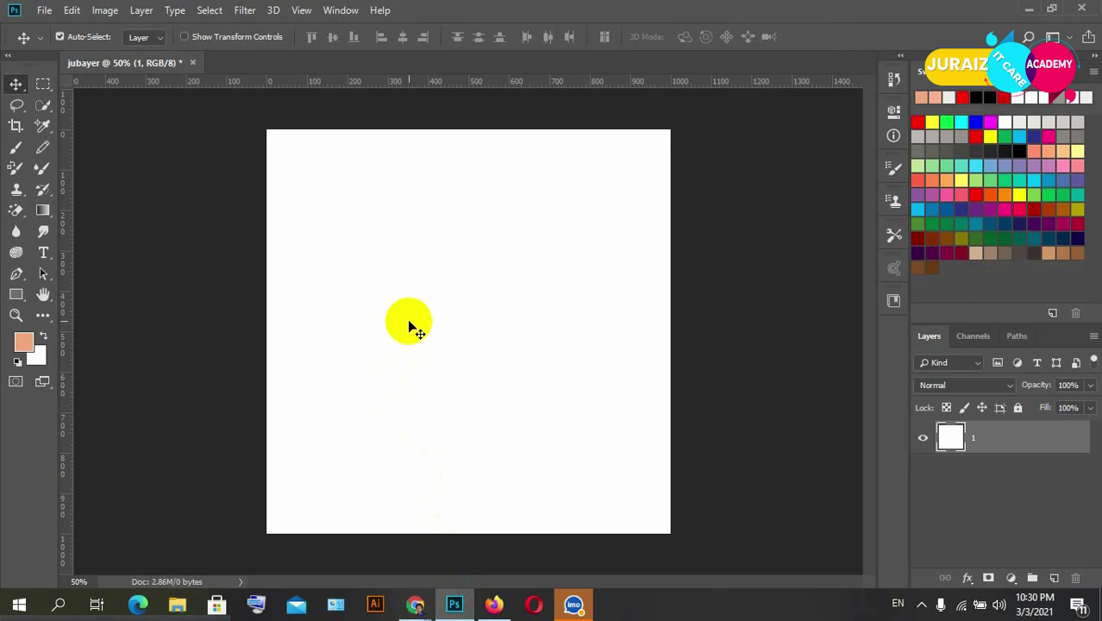
Drag within the jubayer workspace, then bring up the File menu commands
mouse_move(192, 220)
mouse_down()
mouse_move(126, 161)
mouse_move(354, 128)
mouse_up()
drag(628, 187, 415, 188)
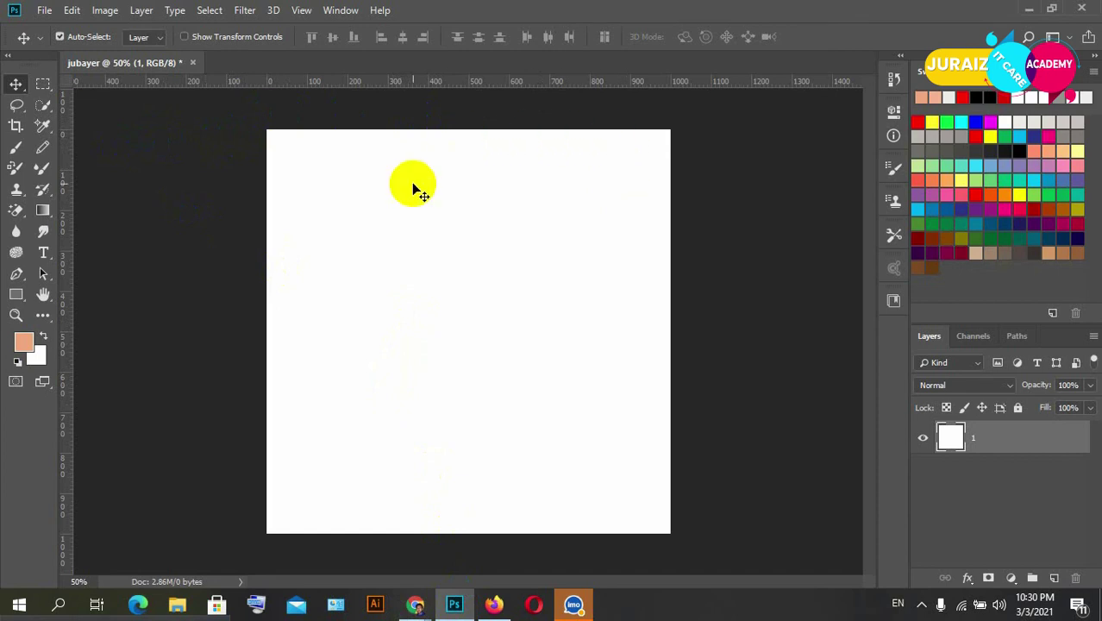
click(45, 11)
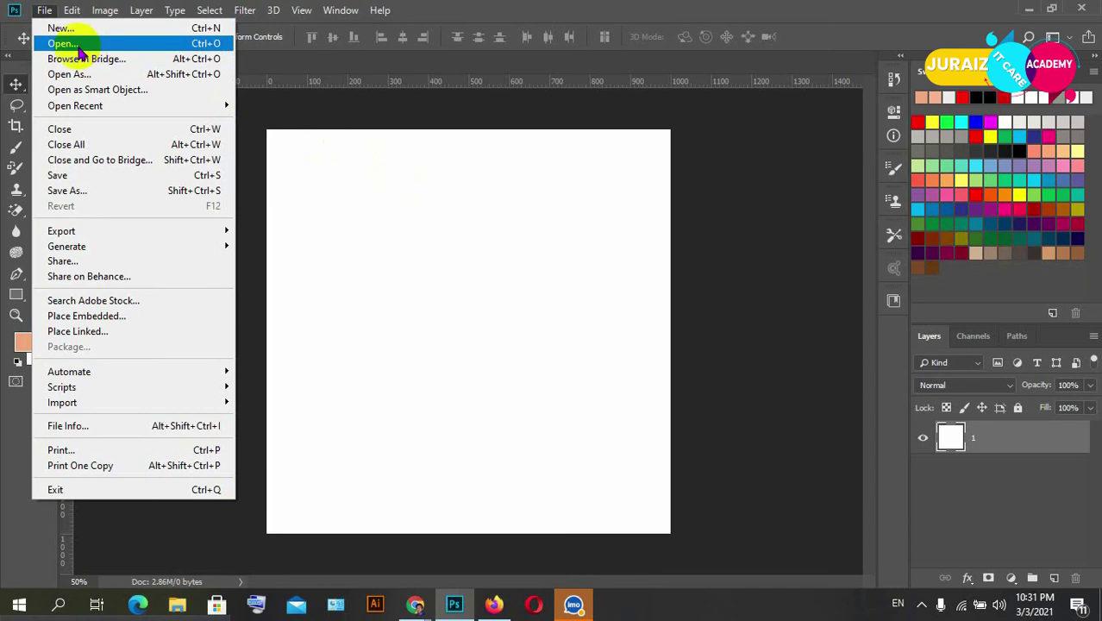
Open the baby photo images.jpg from Downloads as a separate document
click(65, 43)
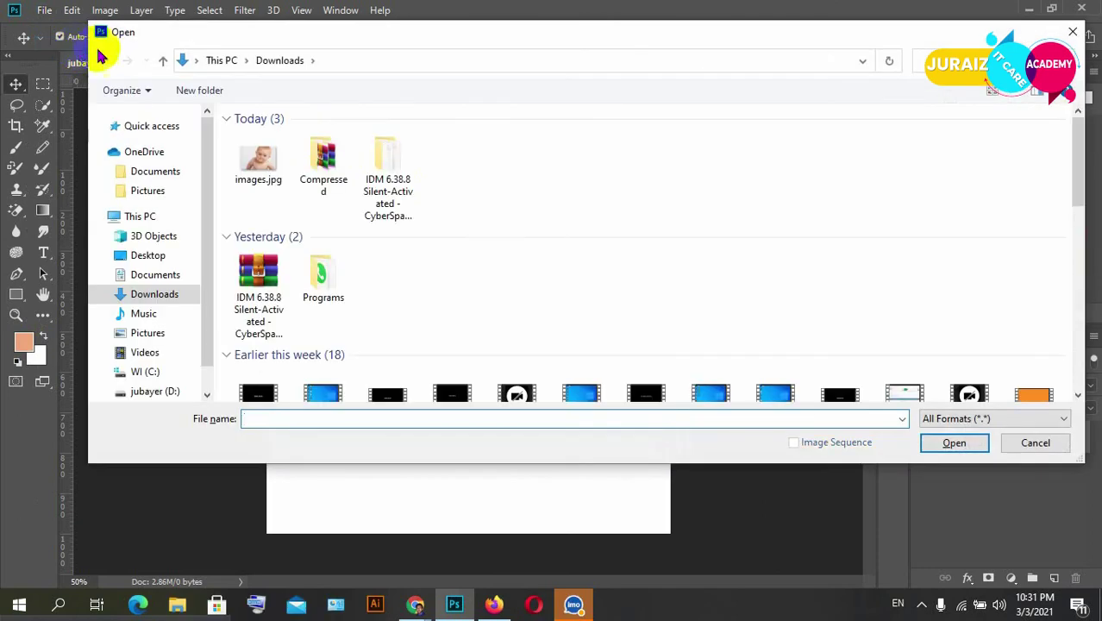
scroll(330, 223, down, 5)
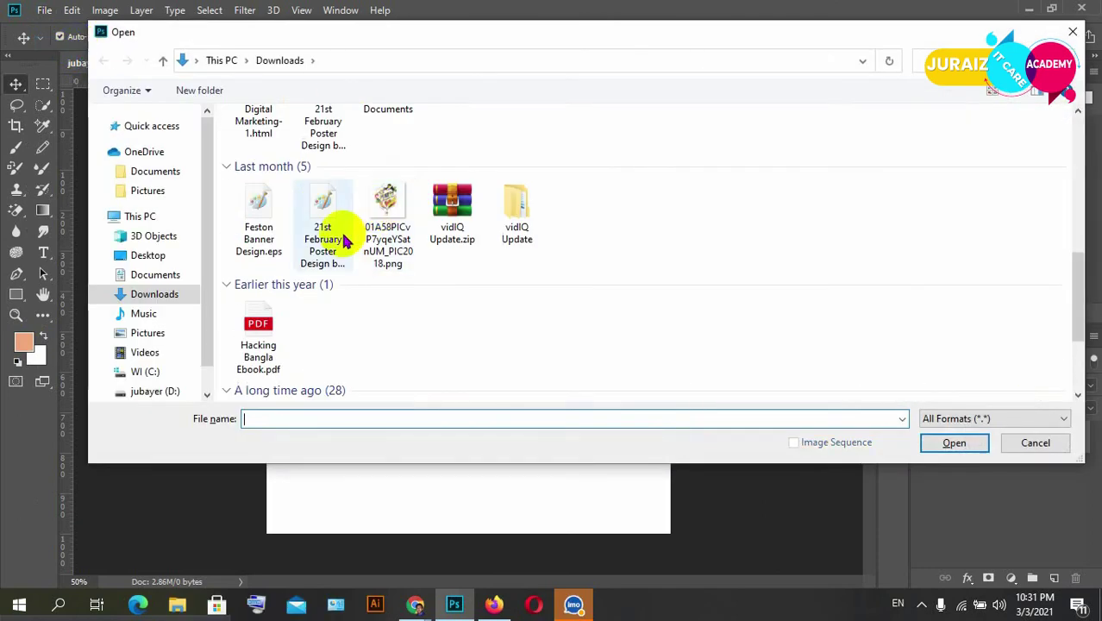
scroll(165, 274, down, 1)
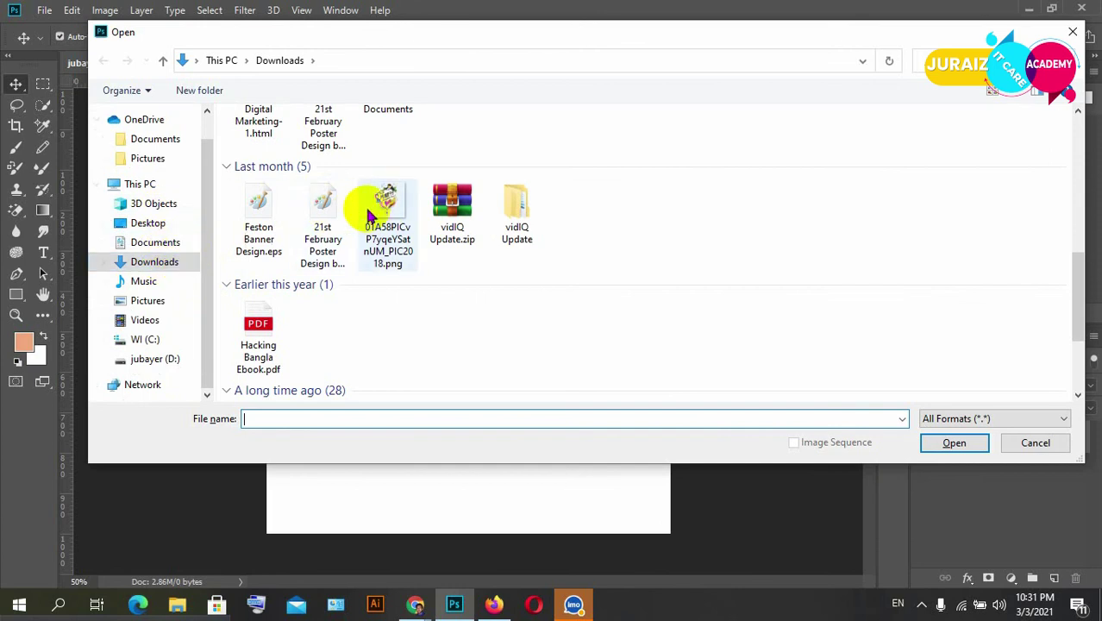
scroll(371, 215, up, 5)
scroll(373, 216, down, 10)
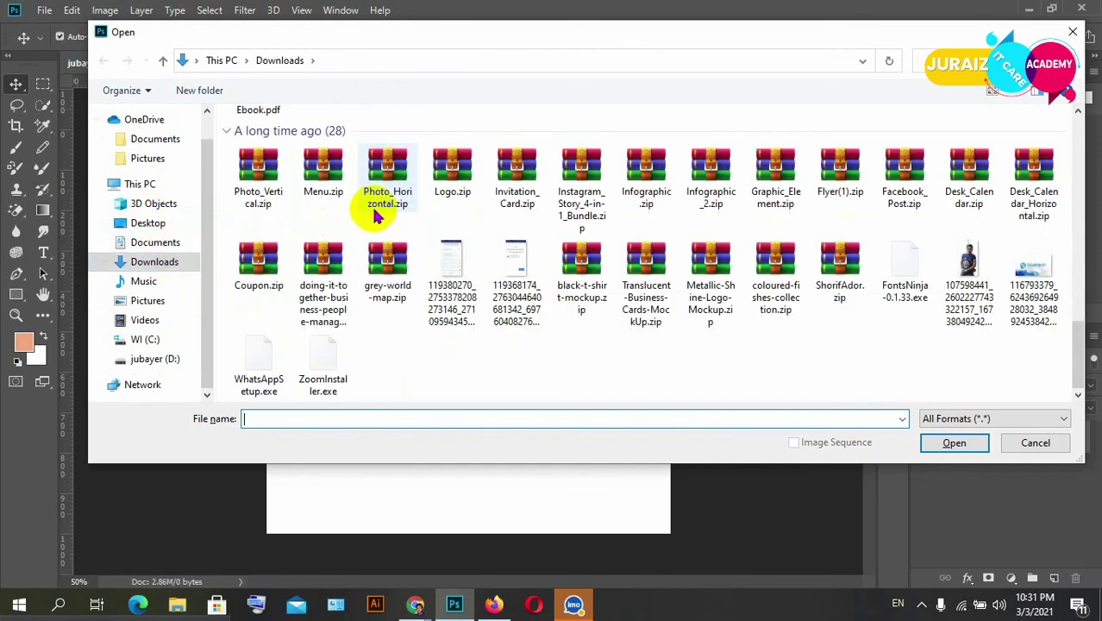
scroll(375, 216, up, 8)
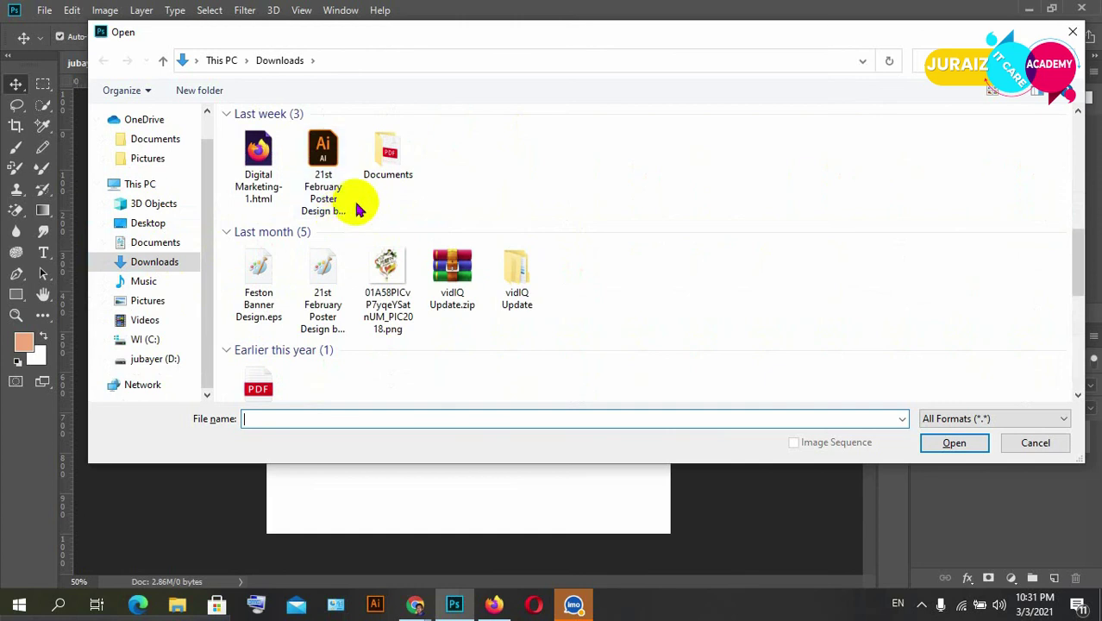
scroll(343, 225, down, 8)
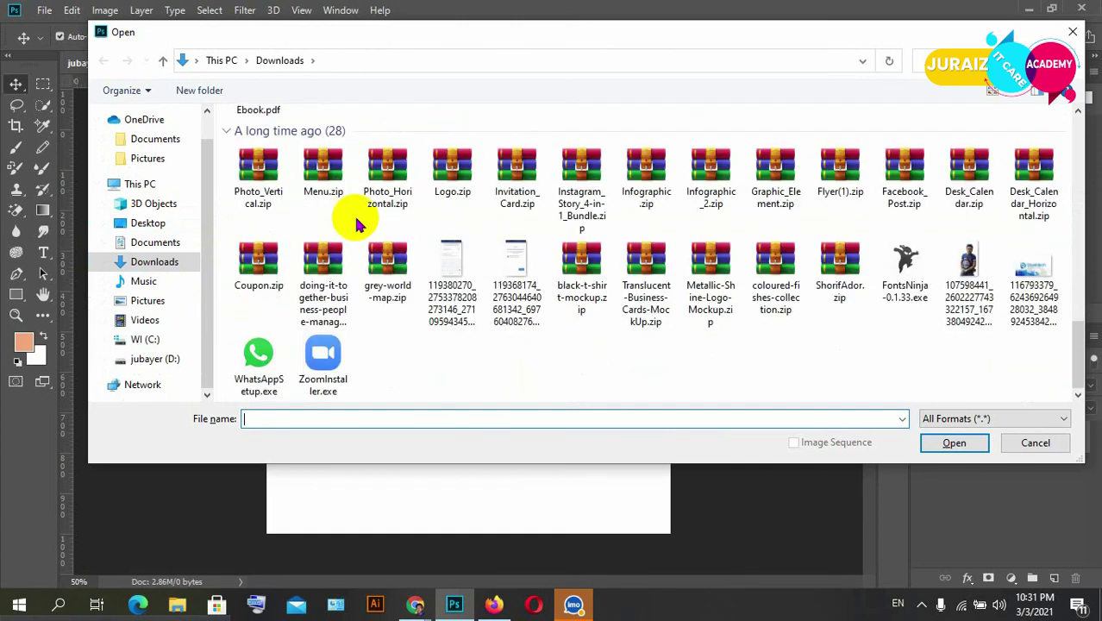
scroll(690, 267, up, 15)
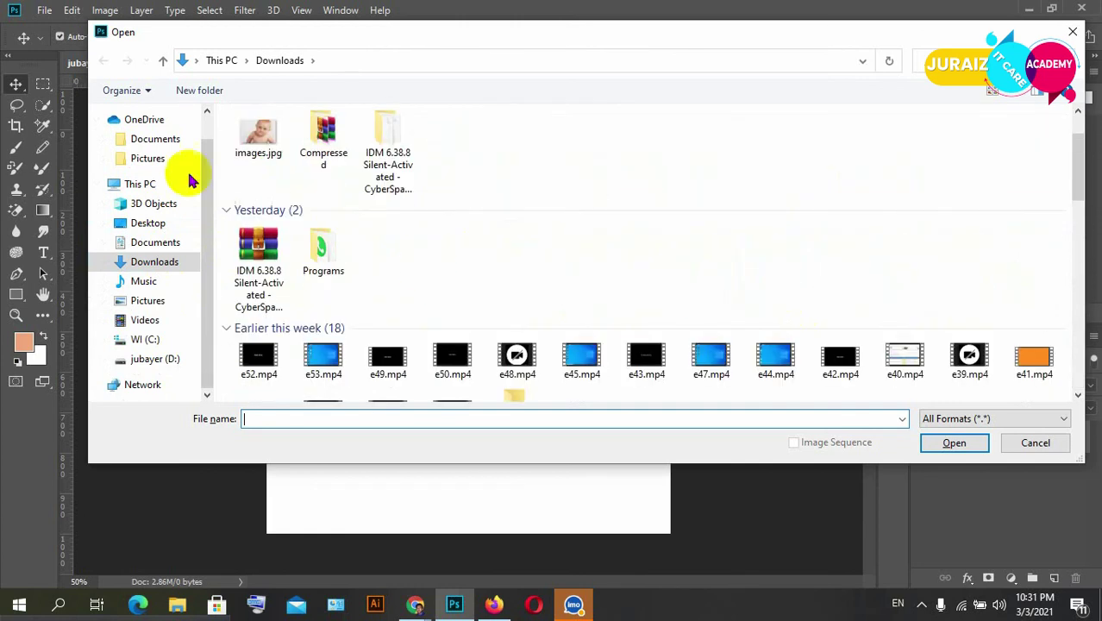
click(264, 140)
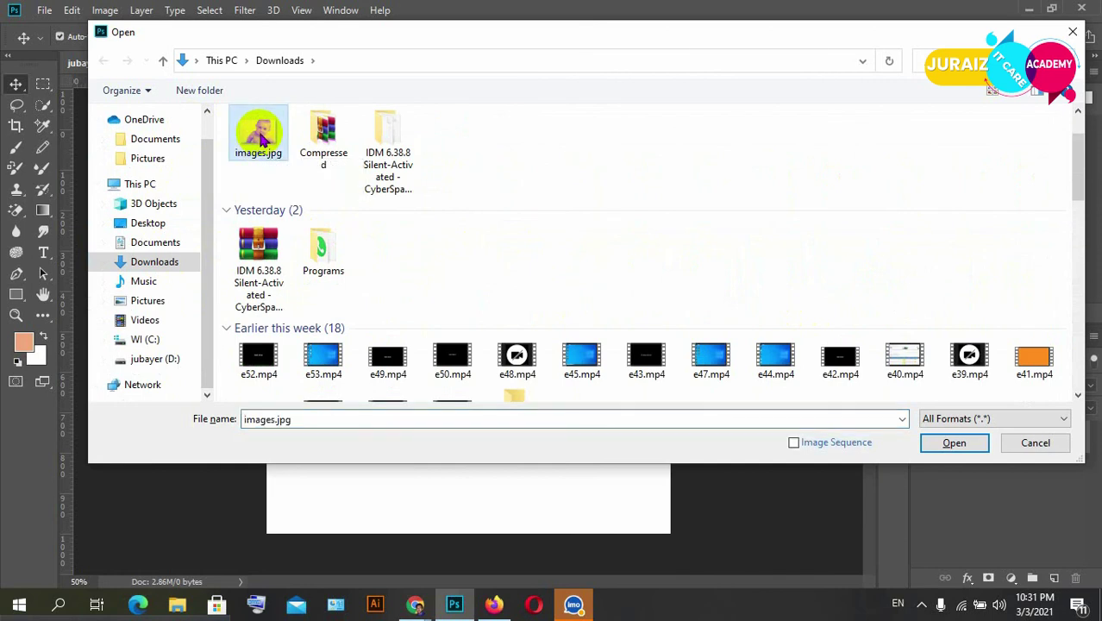
click(957, 447)
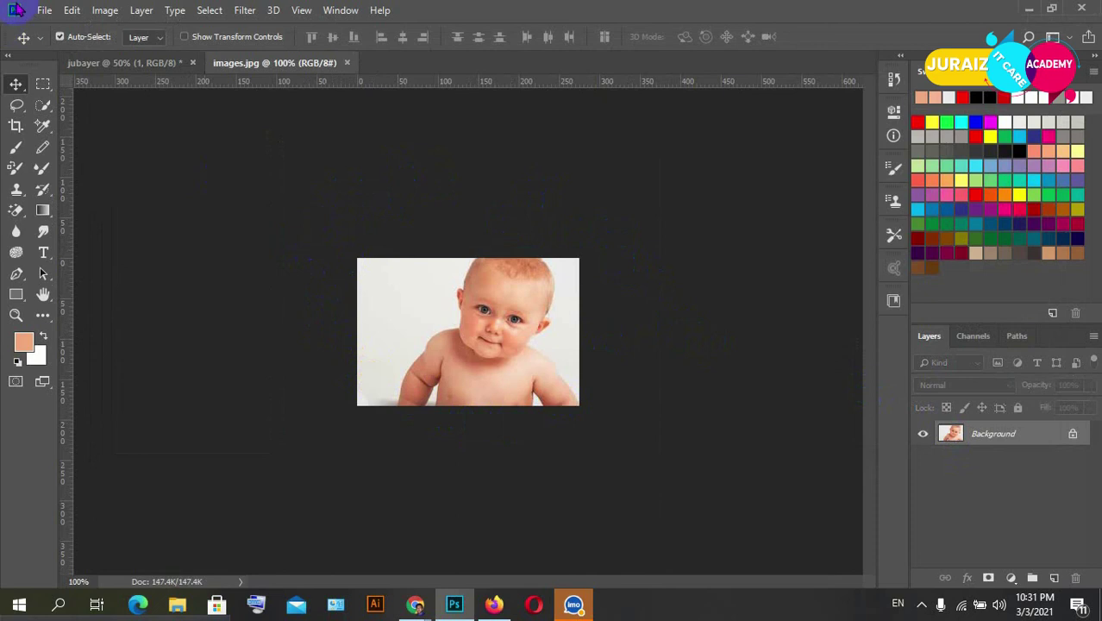
Show, dismiss, and reshow the File menu over the images.jpg photo
click(43, 12)
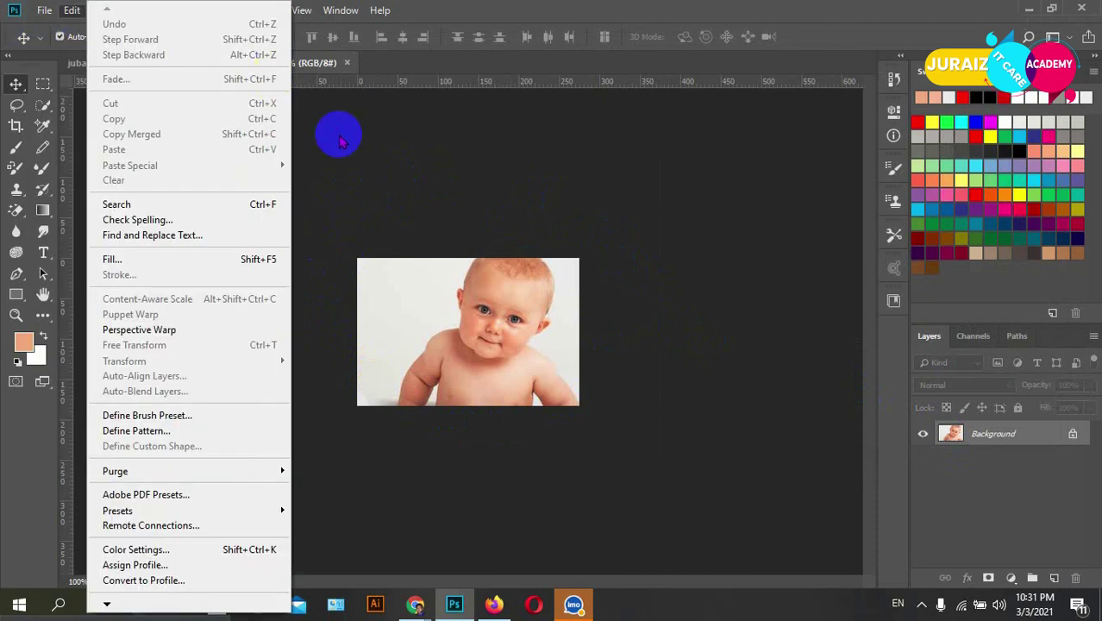
click(339, 140)
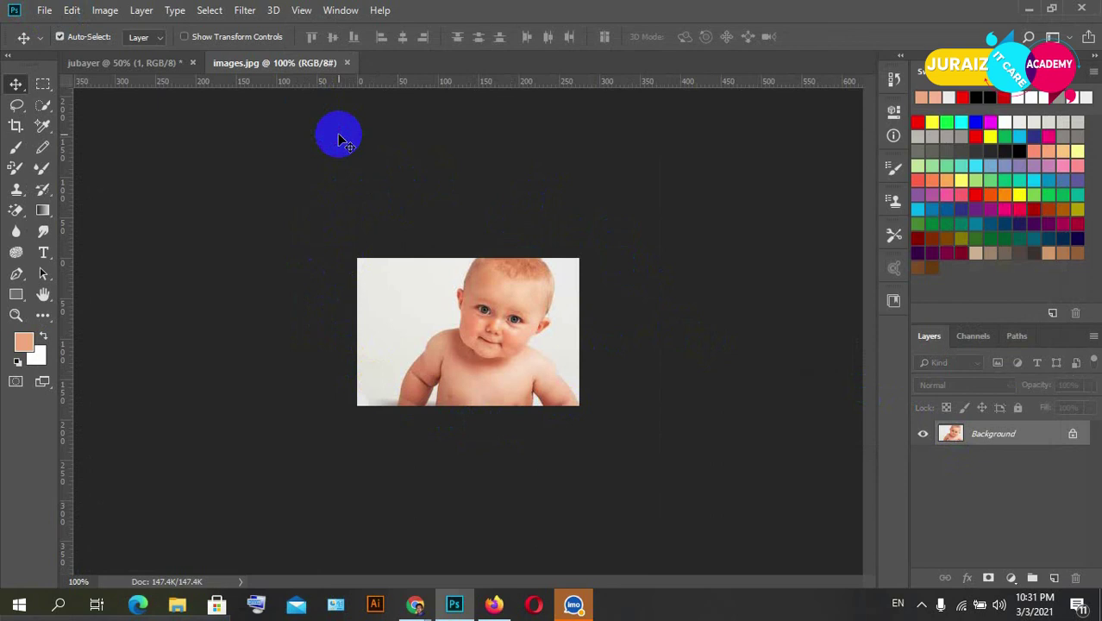
click(44, 11)
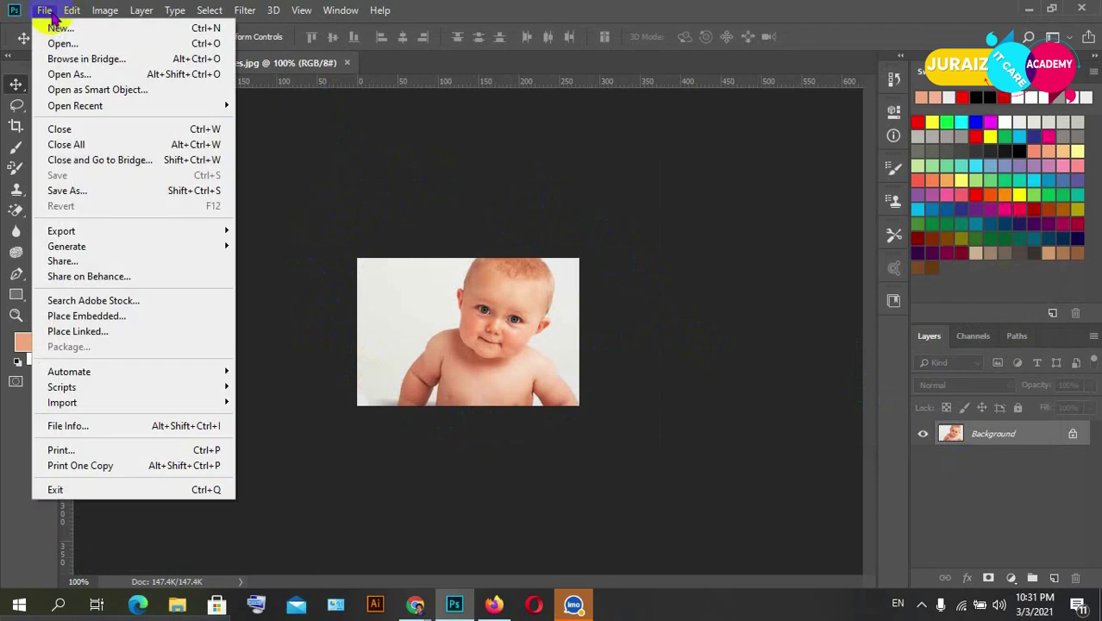
Browse This PC > D: > pik best download > POSTER and choose black friday1.jpg to open
click(58, 44)
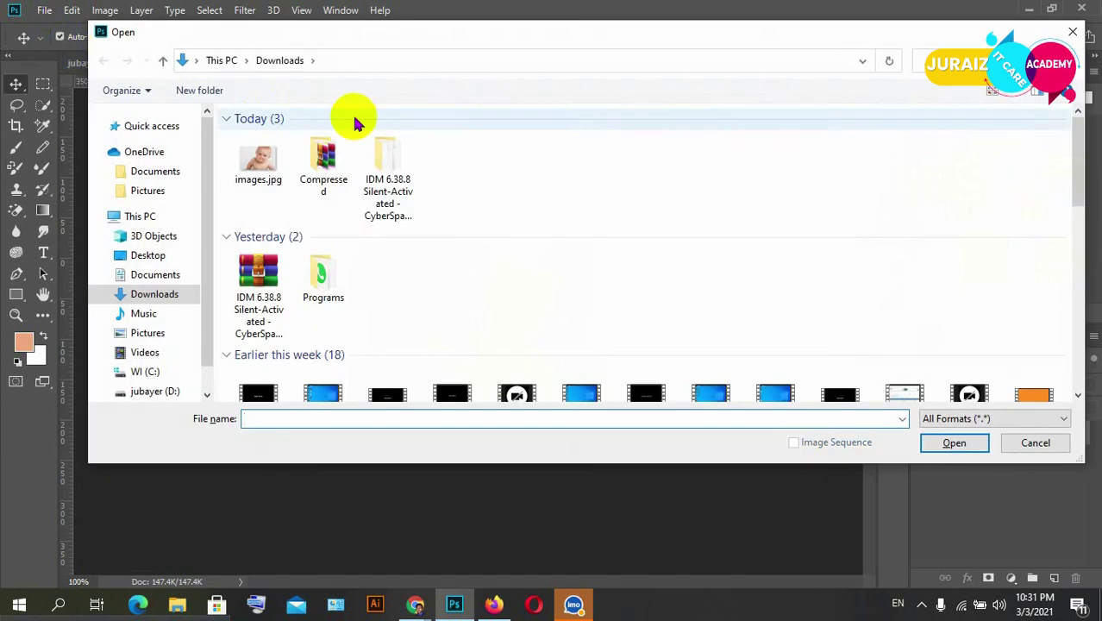
scroll(405, 222, down, 2)
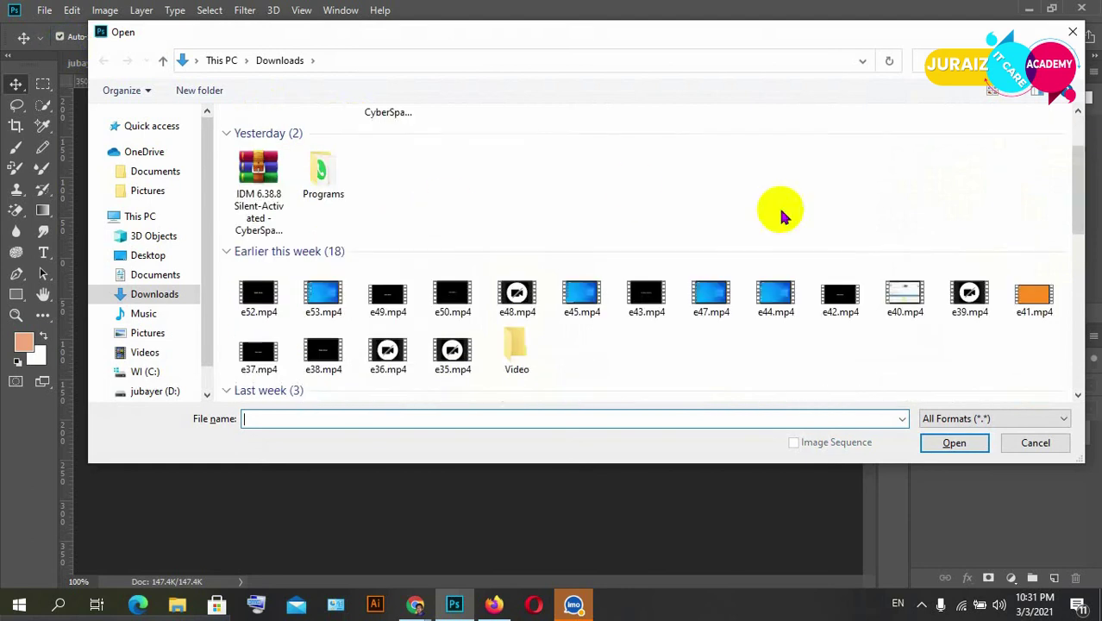
scroll(733, 267, down, 5)
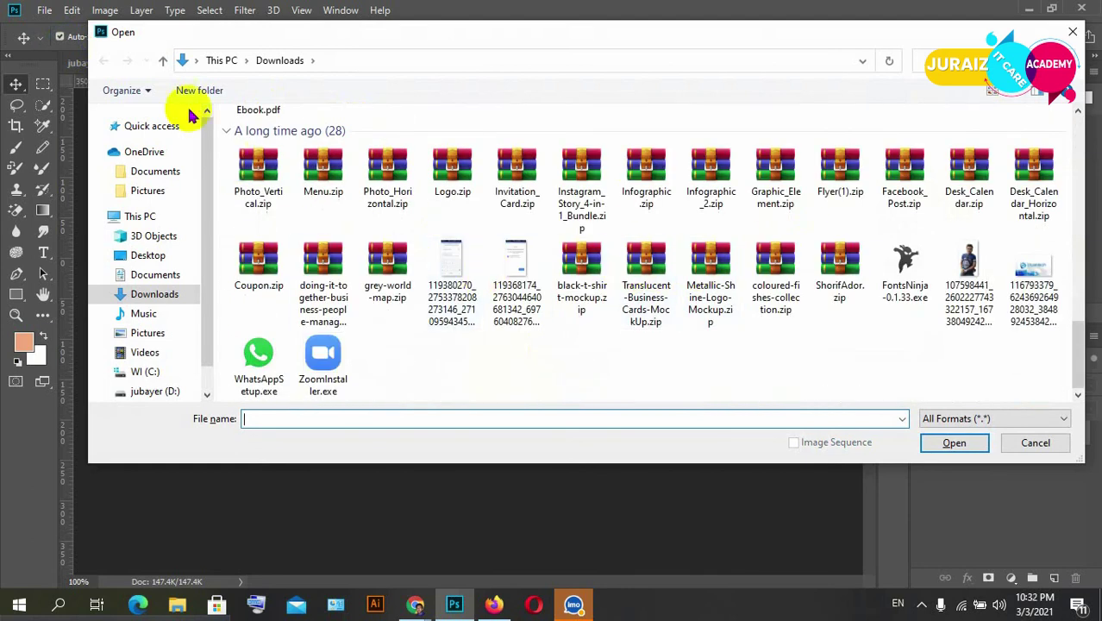
click(161, 59)
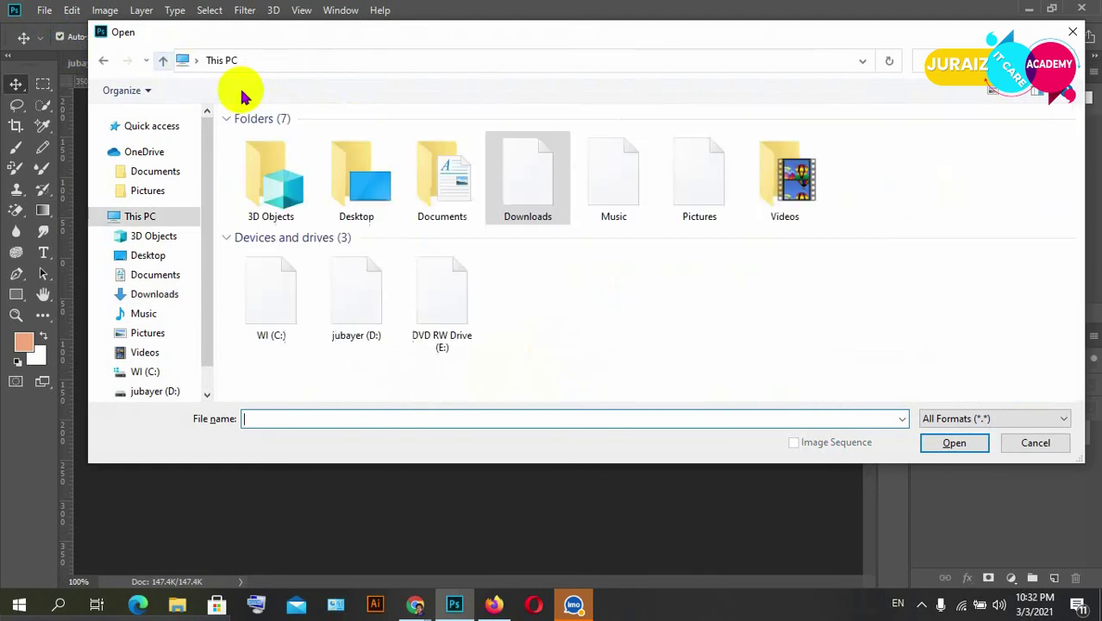
click(154, 390)
scroll(635, 242, down, 2)
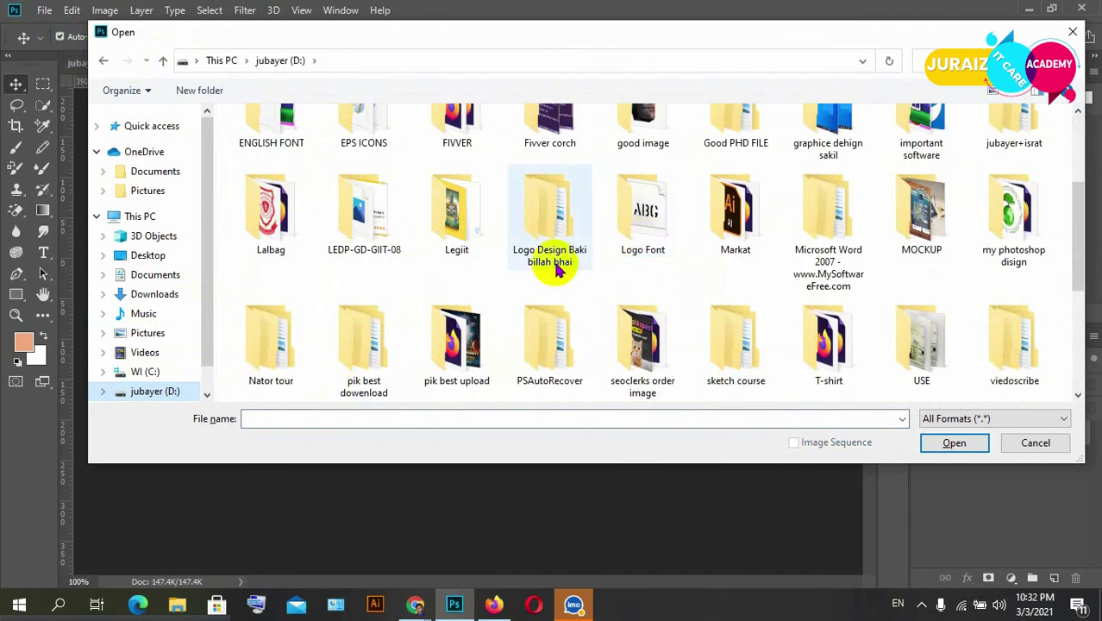
double_click(364, 345)
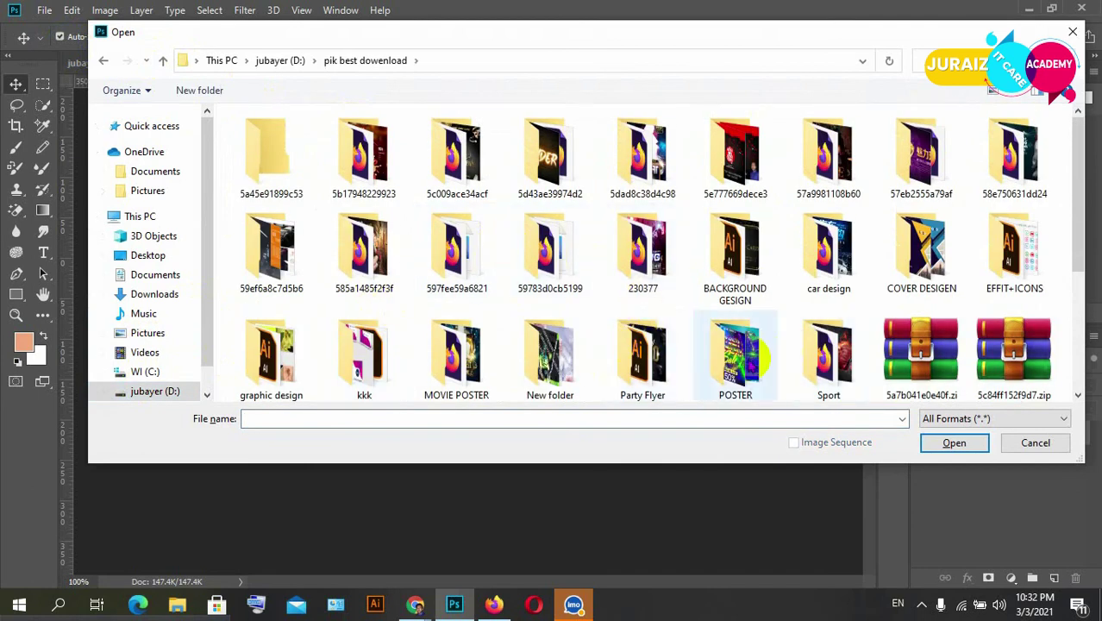
click(763, 355)
double_click(743, 361)
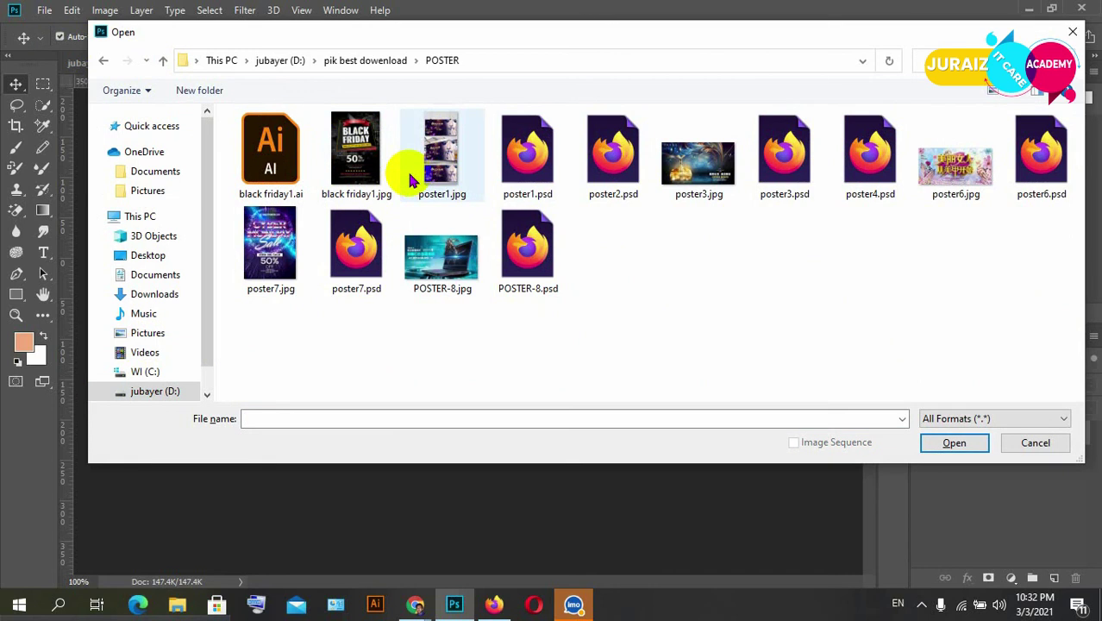
click(380, 134)
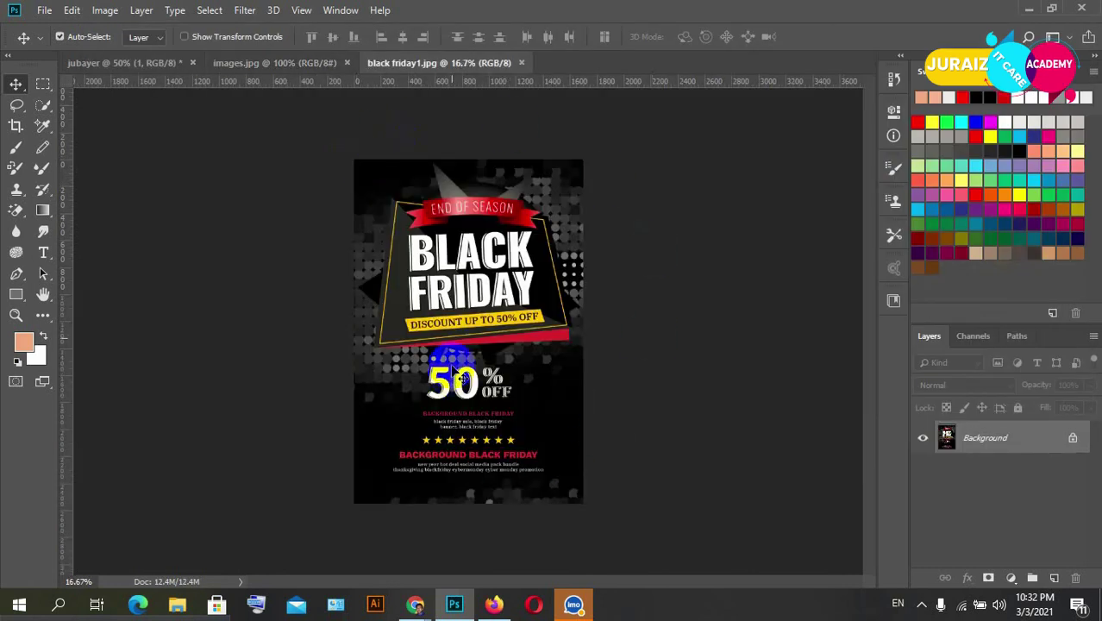
Close the black friday1.jpg and images.jpg tabs, returning to jubayer with the File menu shown
click(521, 63)
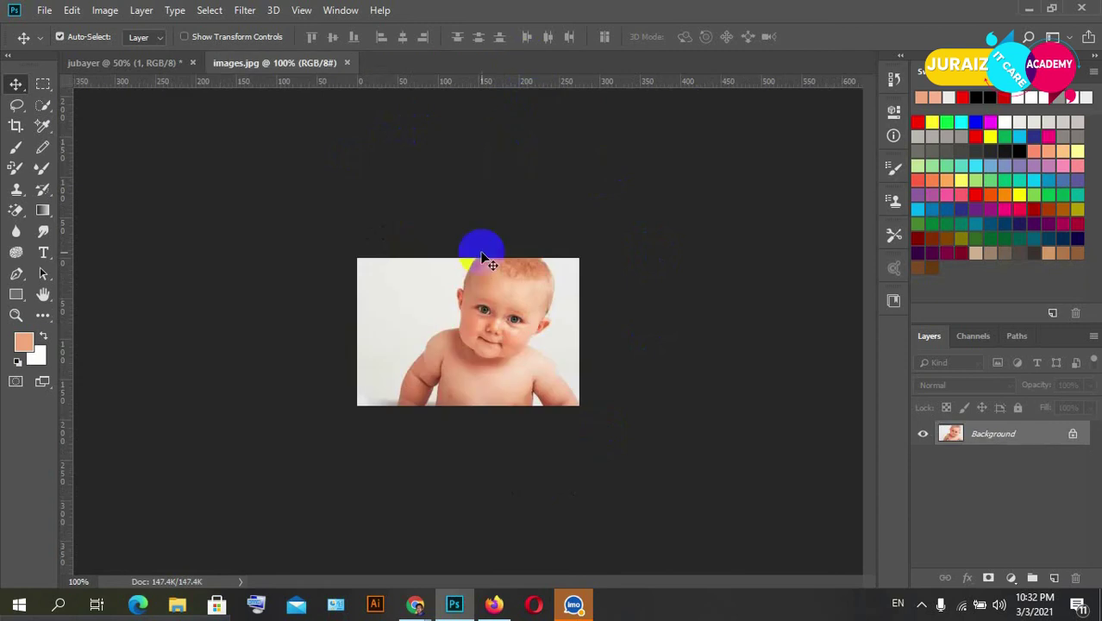
click(347, 63)
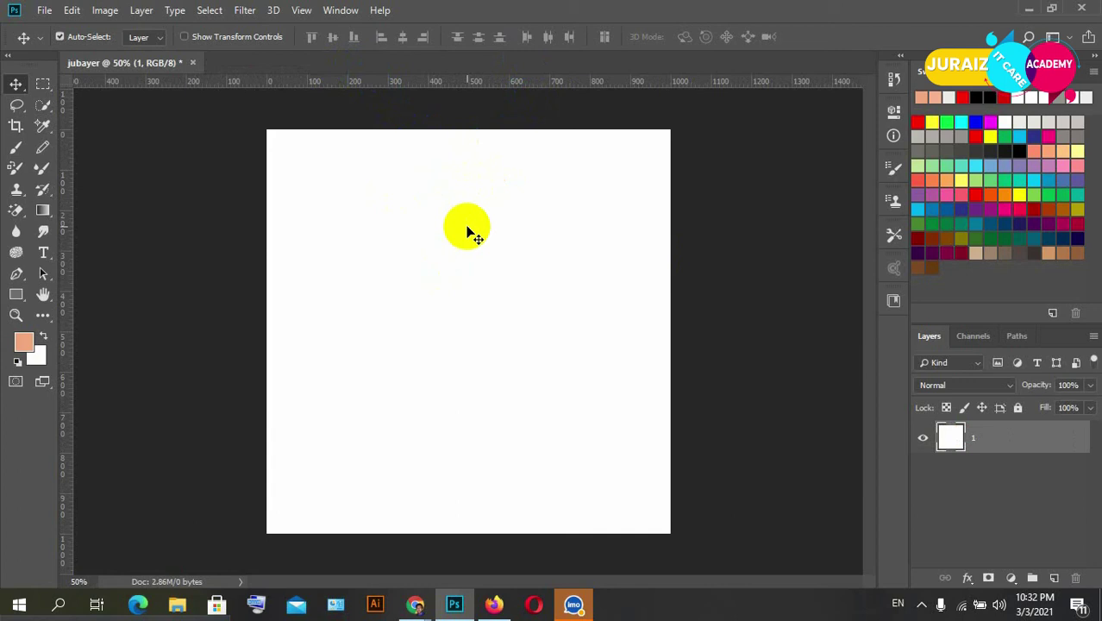
drag(228, 85, 231, 60)
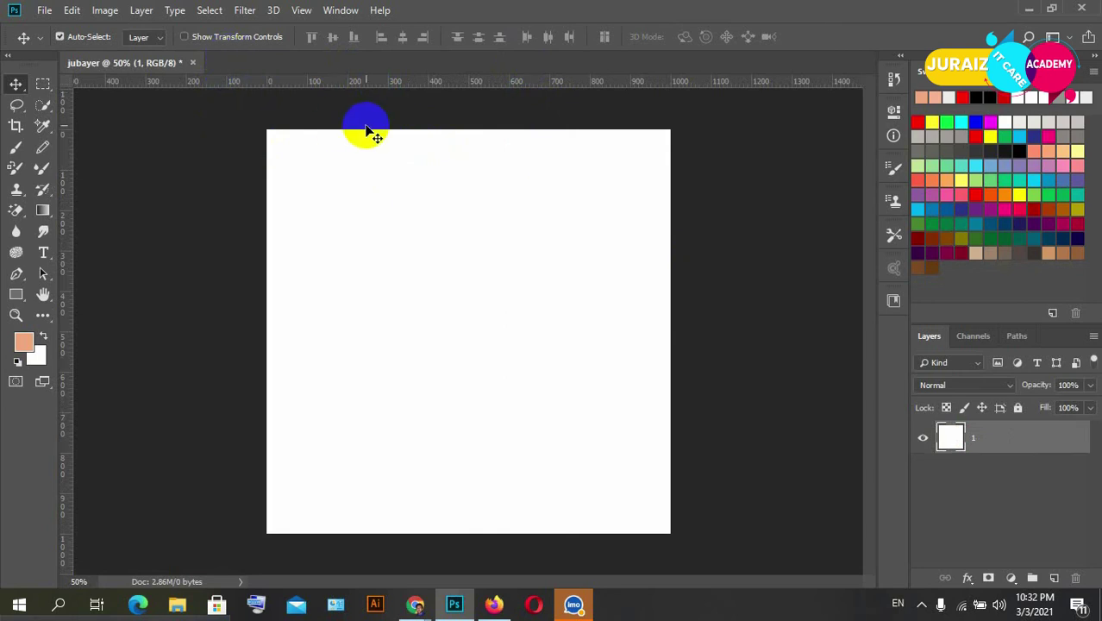
drag(231, 62, 367, 125)
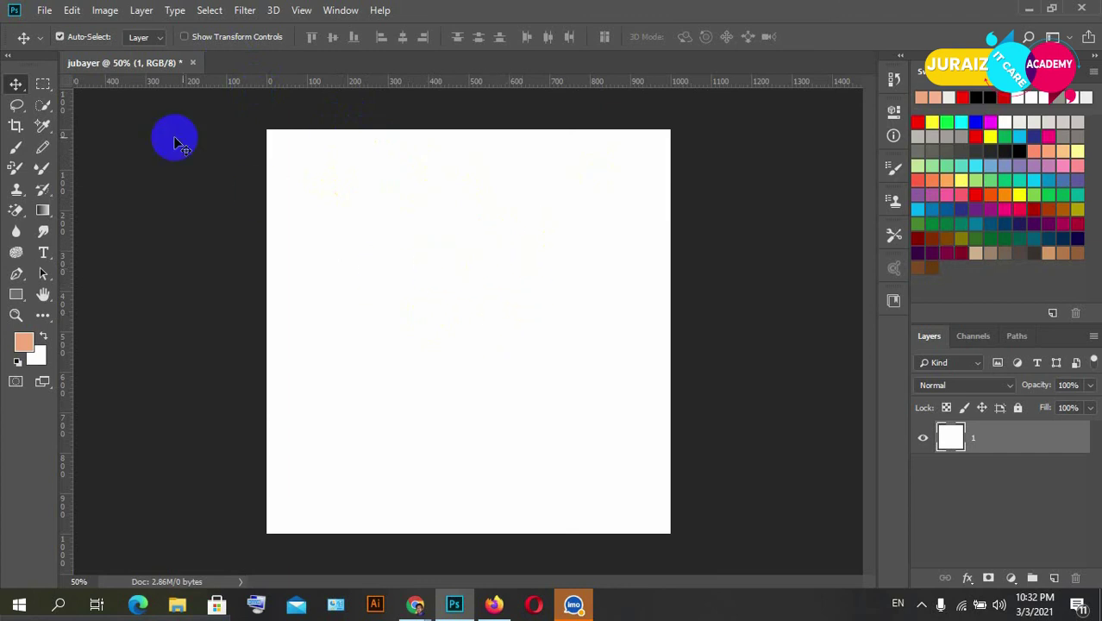
click(45, 12)
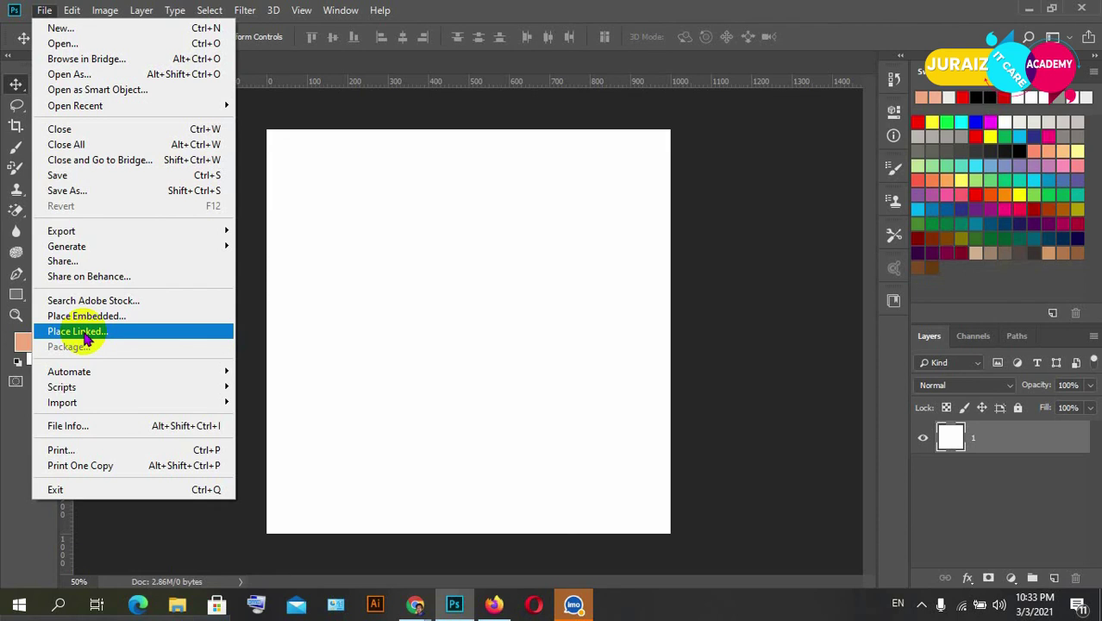
Place poster3.jpg from the POSTER folder as a linked image on the jubayer canvas
click(85, 333)
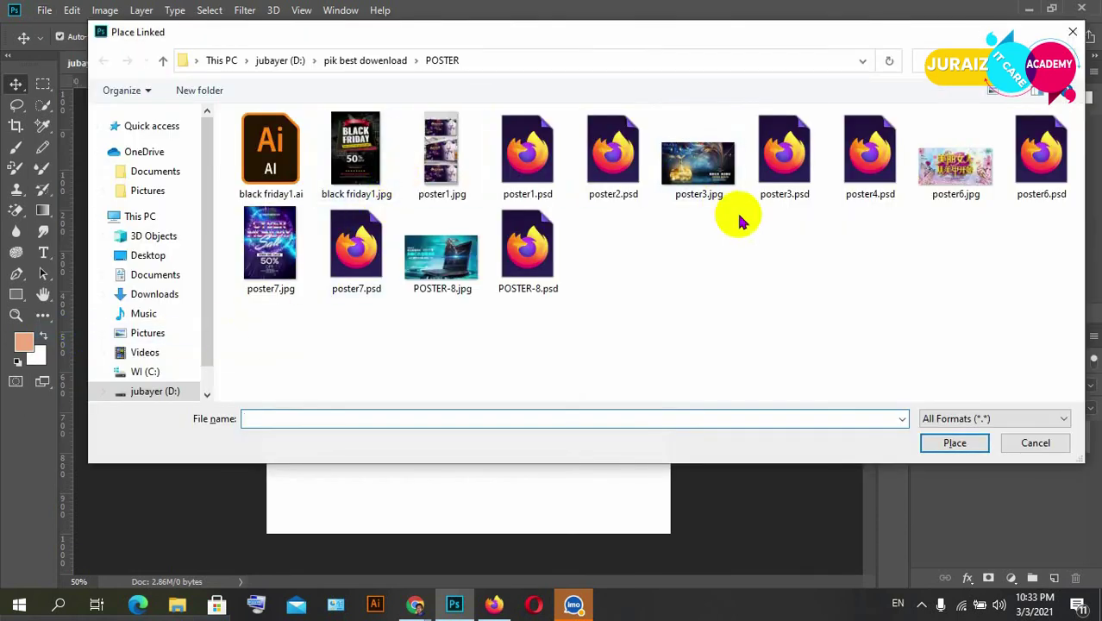
click(697, 176)
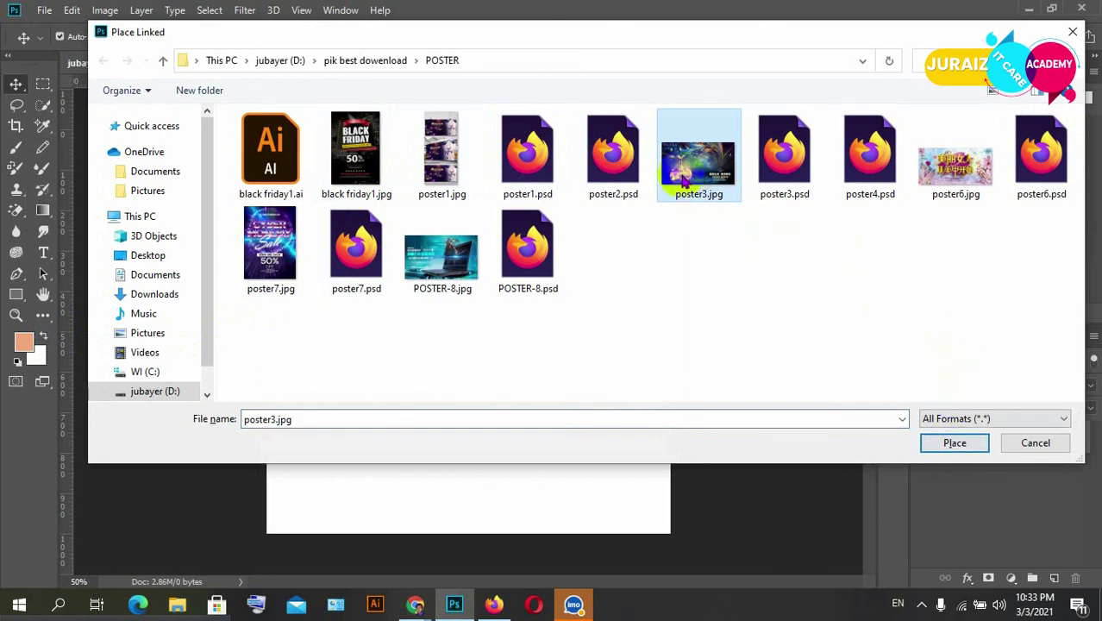
click(956, 447)
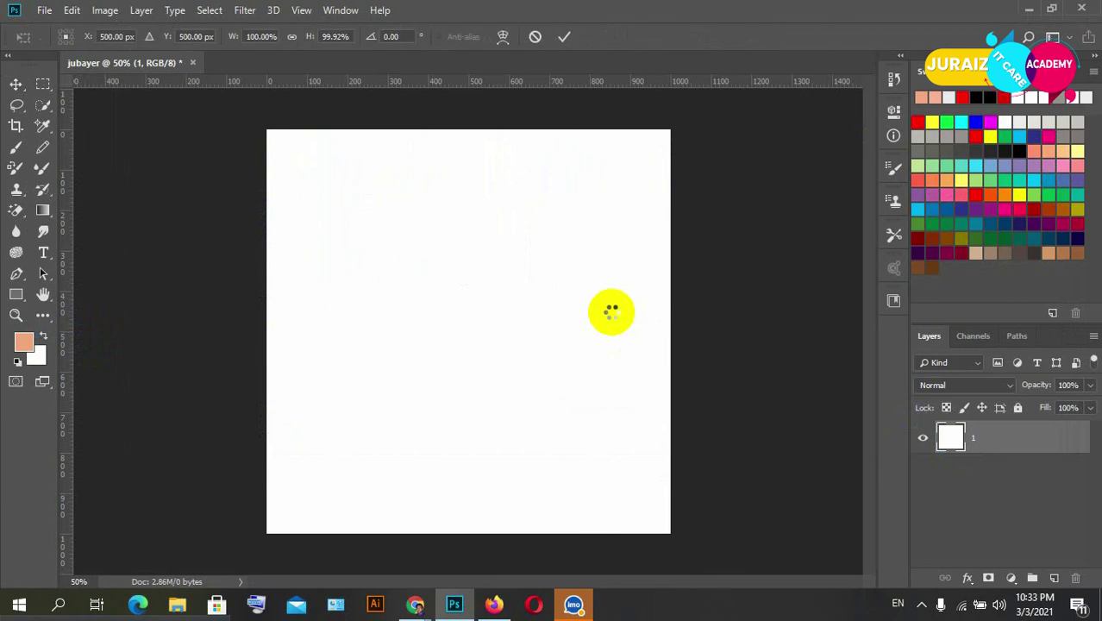
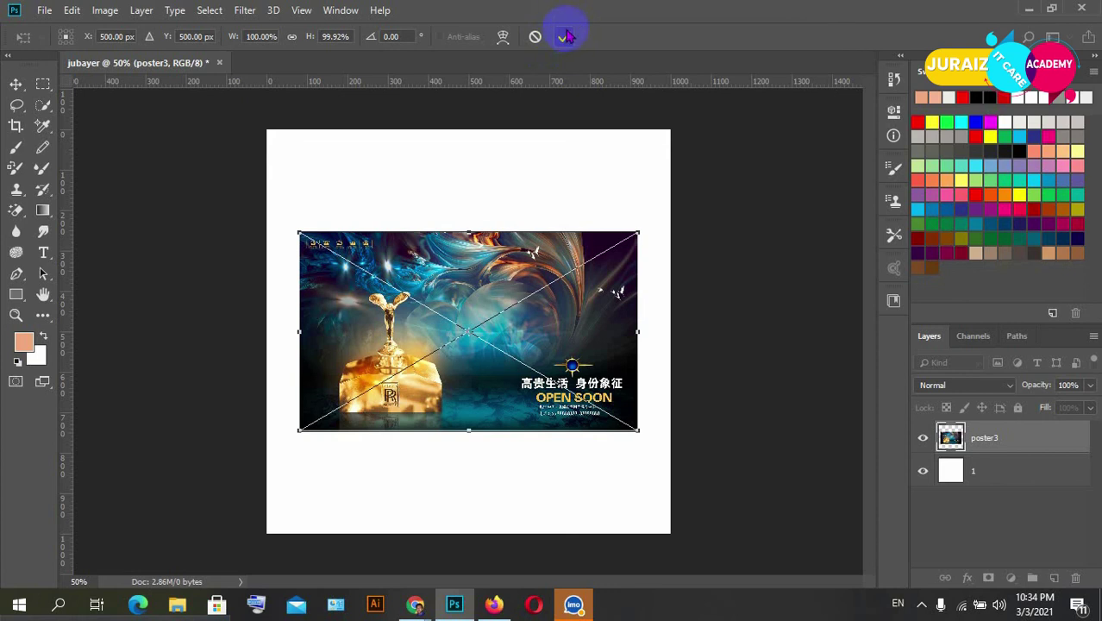
Commit poster3's resize, then place linked poster6.jpg stretched across the canvas width
click(565, 37)
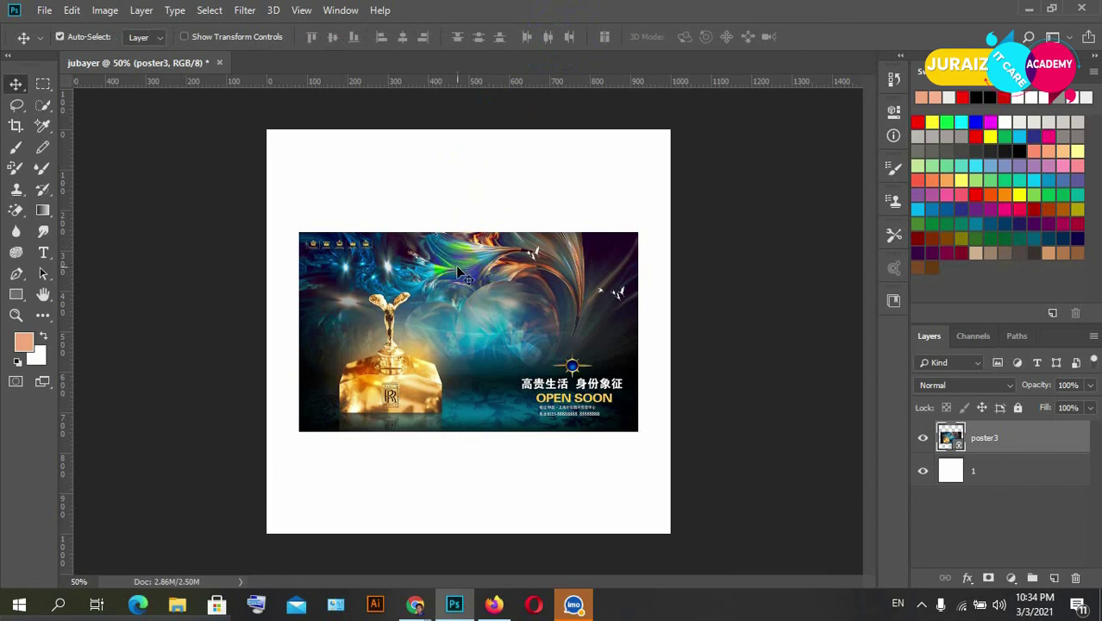
click(45, 10)
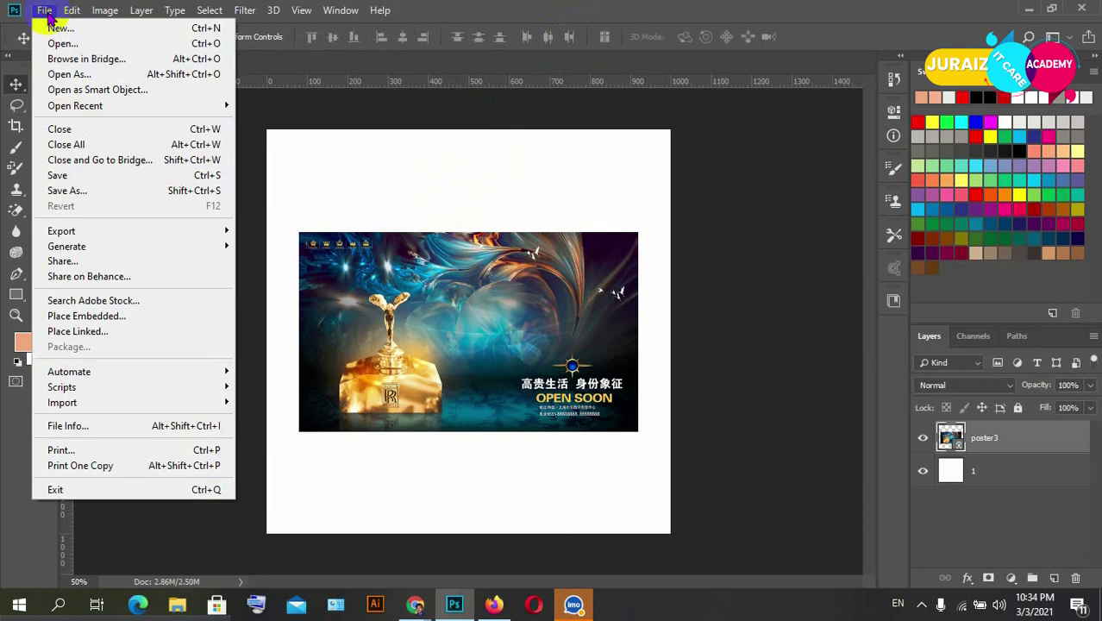
click(87, 331)
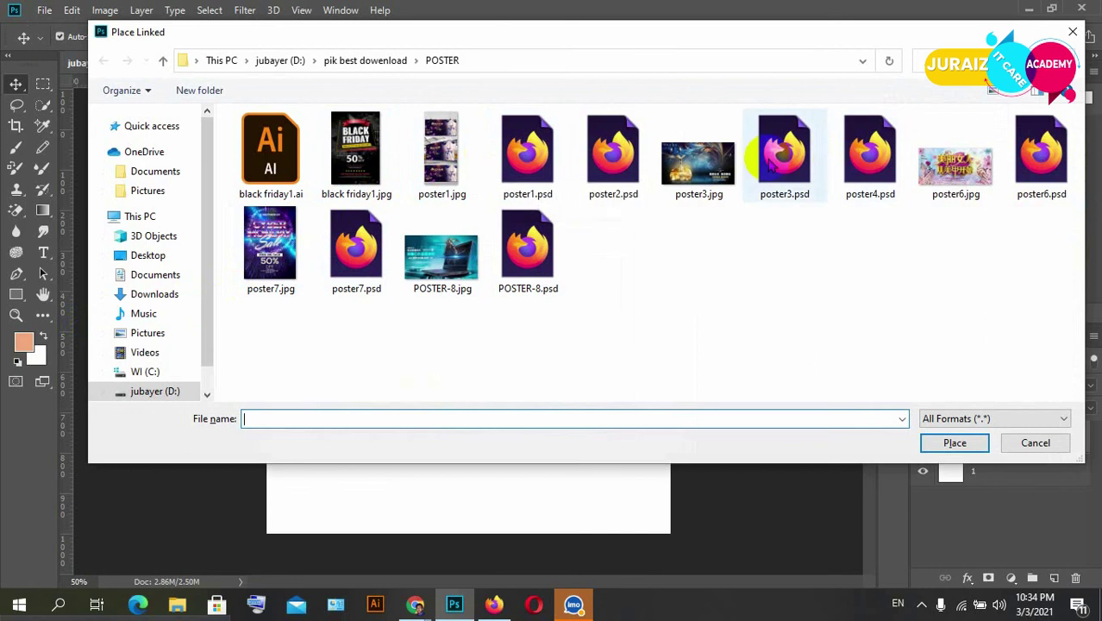
click(957, 176)
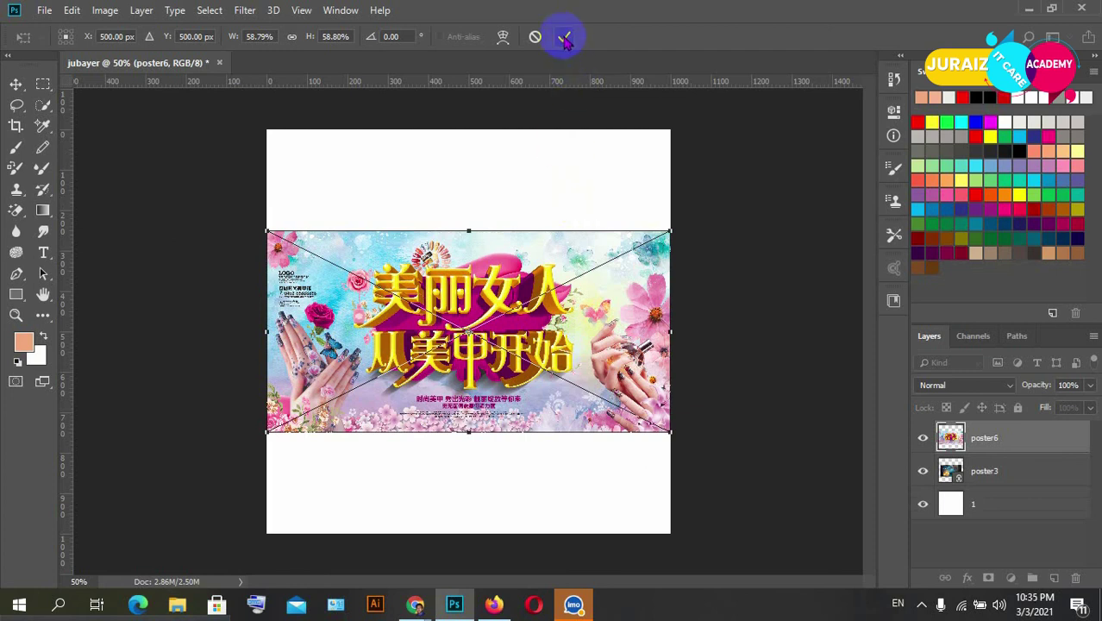
click(565, 38)
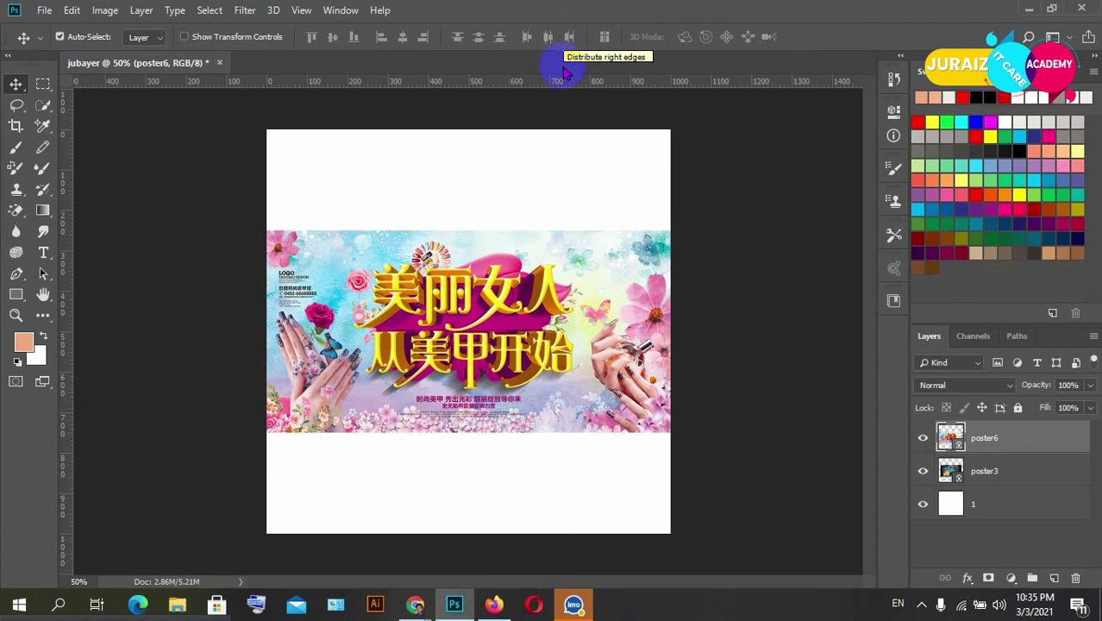
click(552, 143)
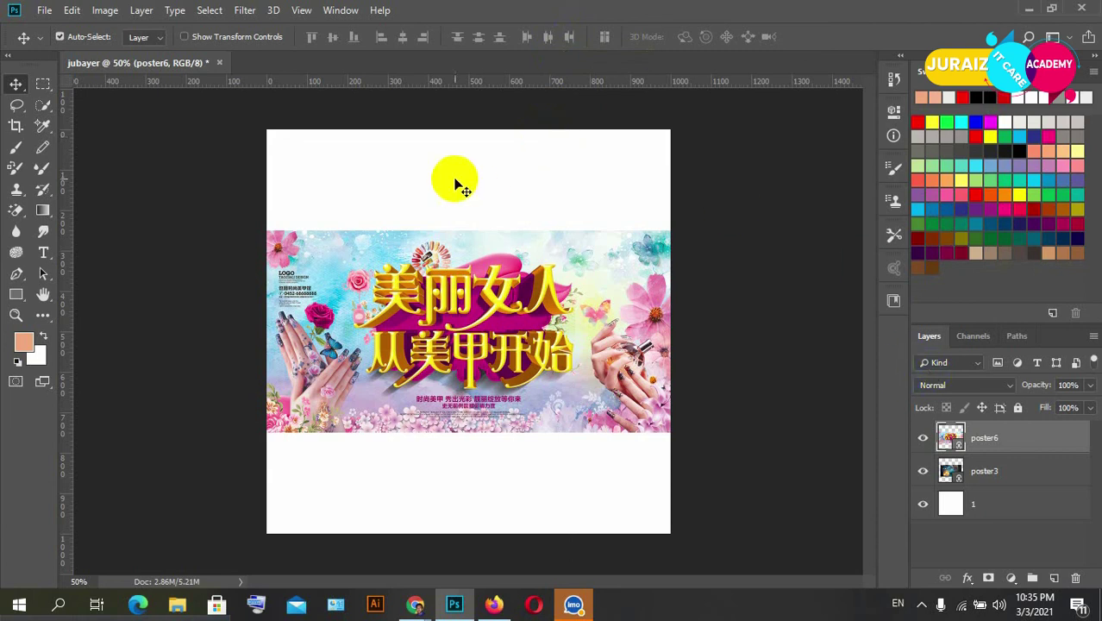
click(957, 431)
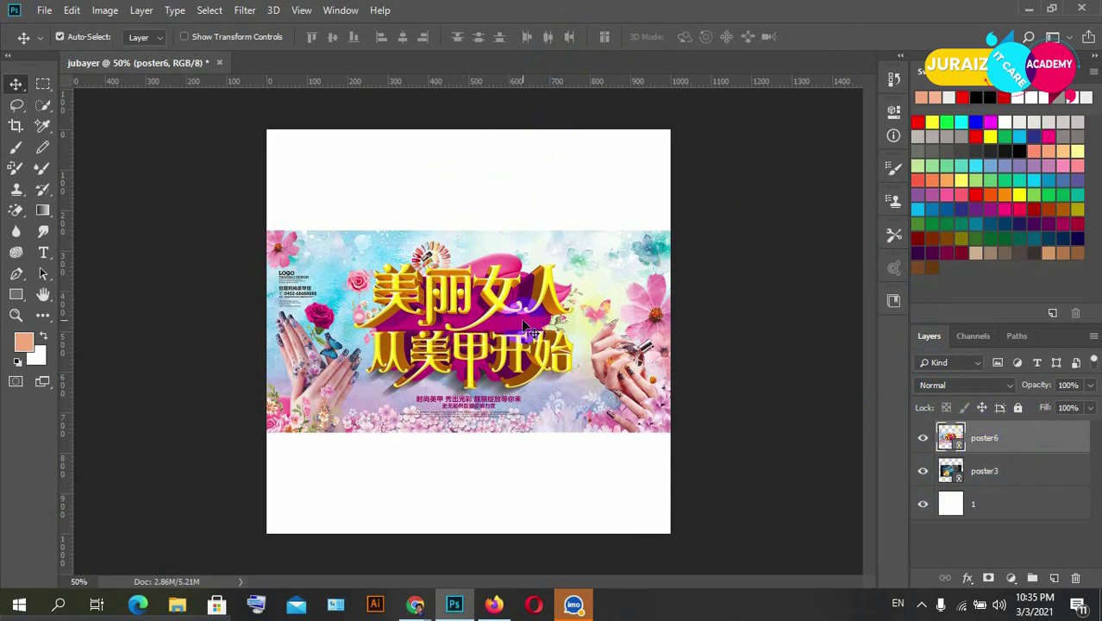
click(949, 435)
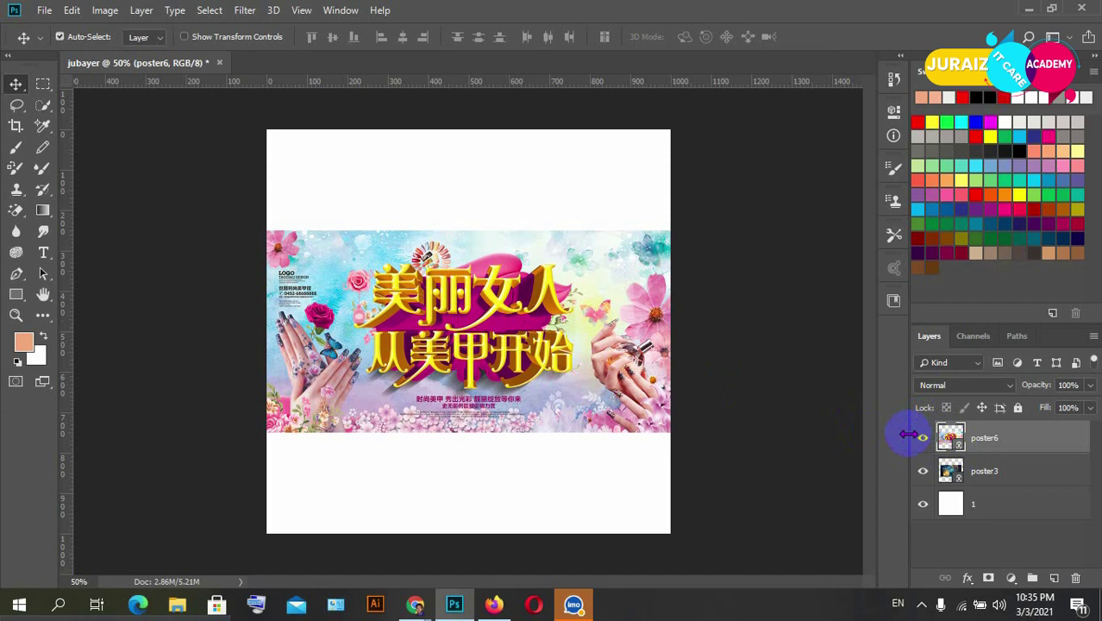
click(587, 341)
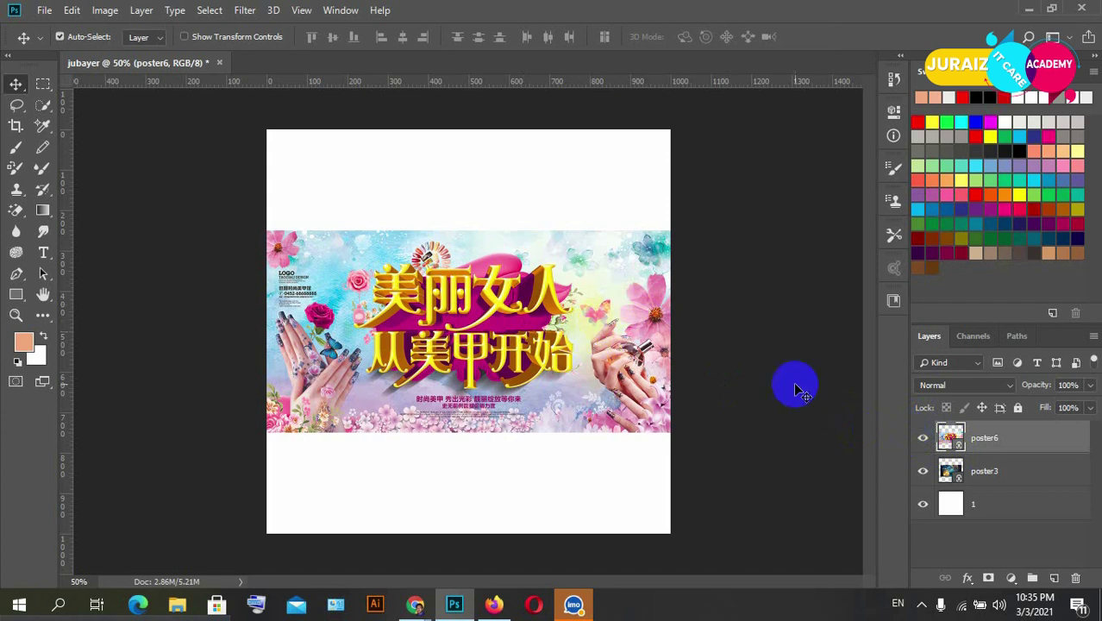
drag(793, 384, 854, 360)
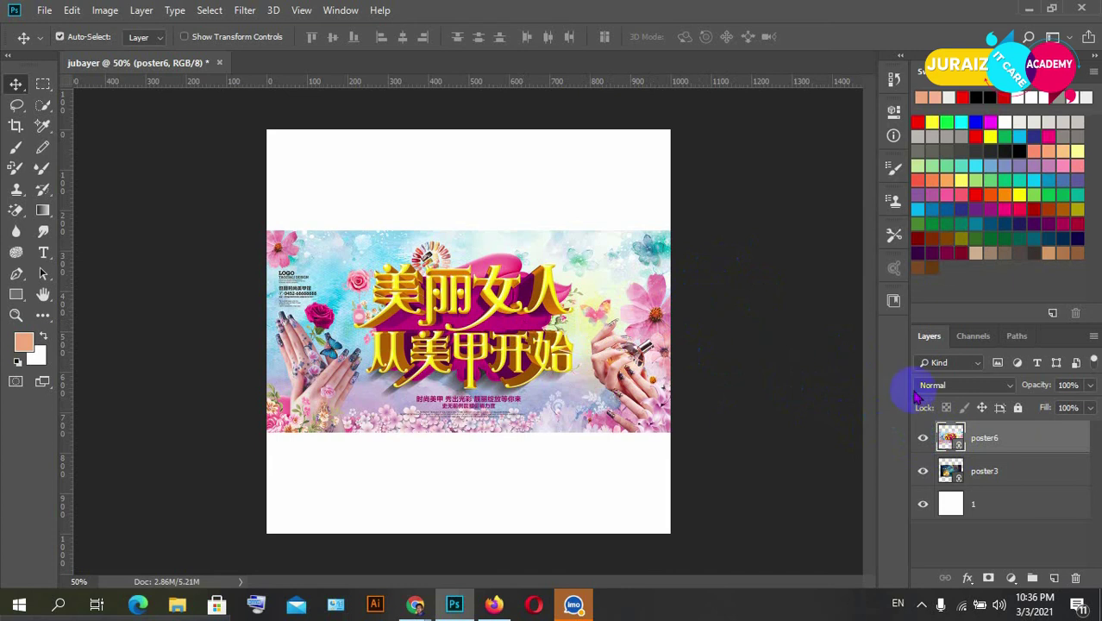
click(923, 442)
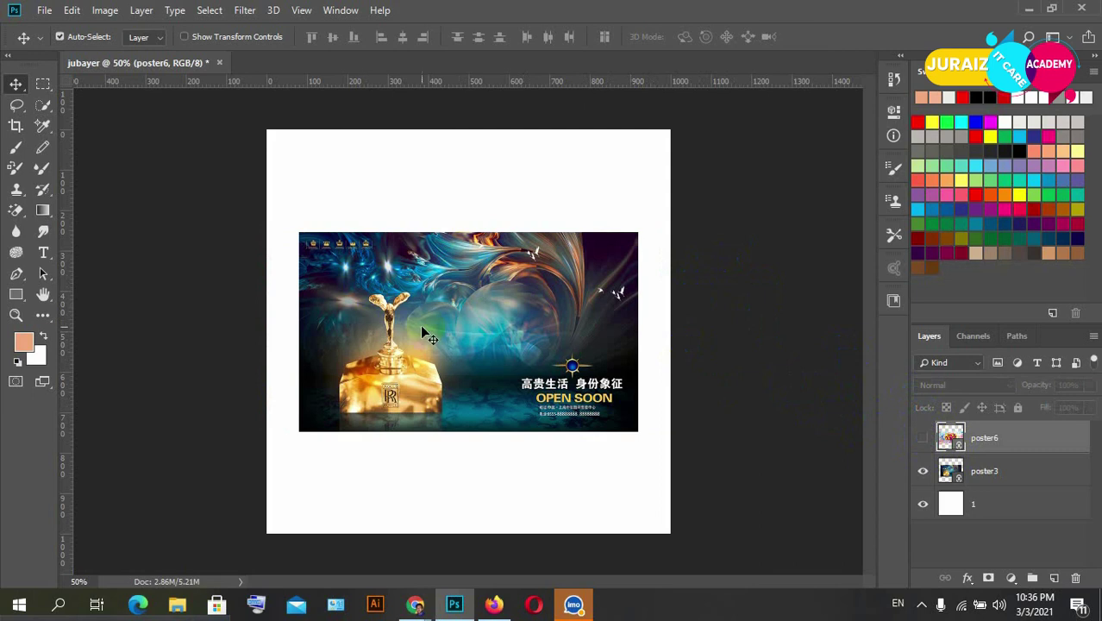
click(439, 225)
click(975, 472)
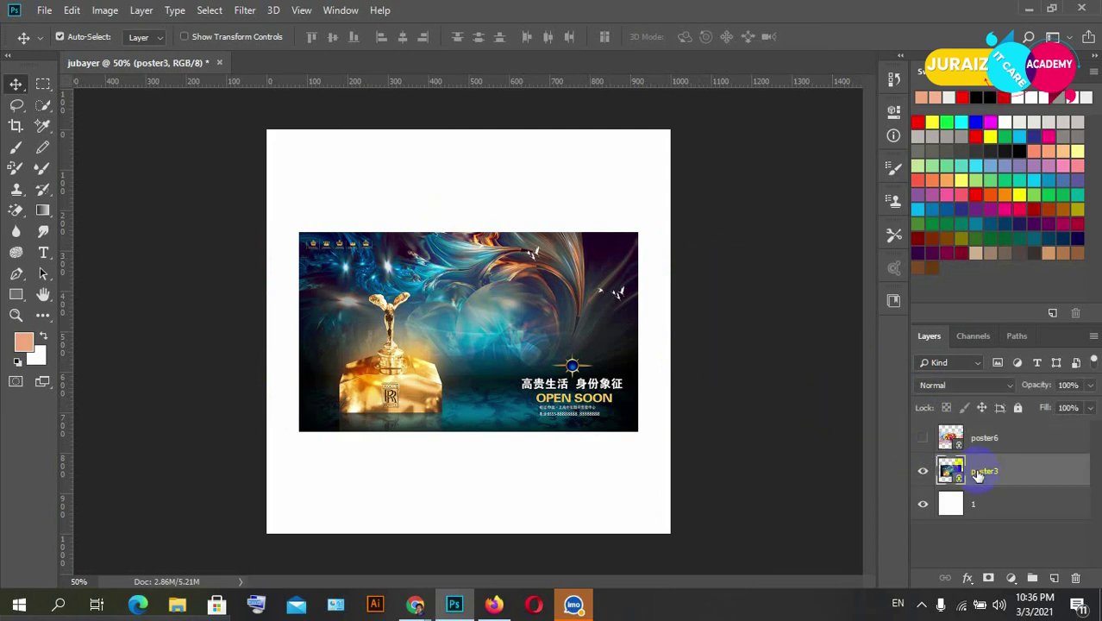
click(923, 473)
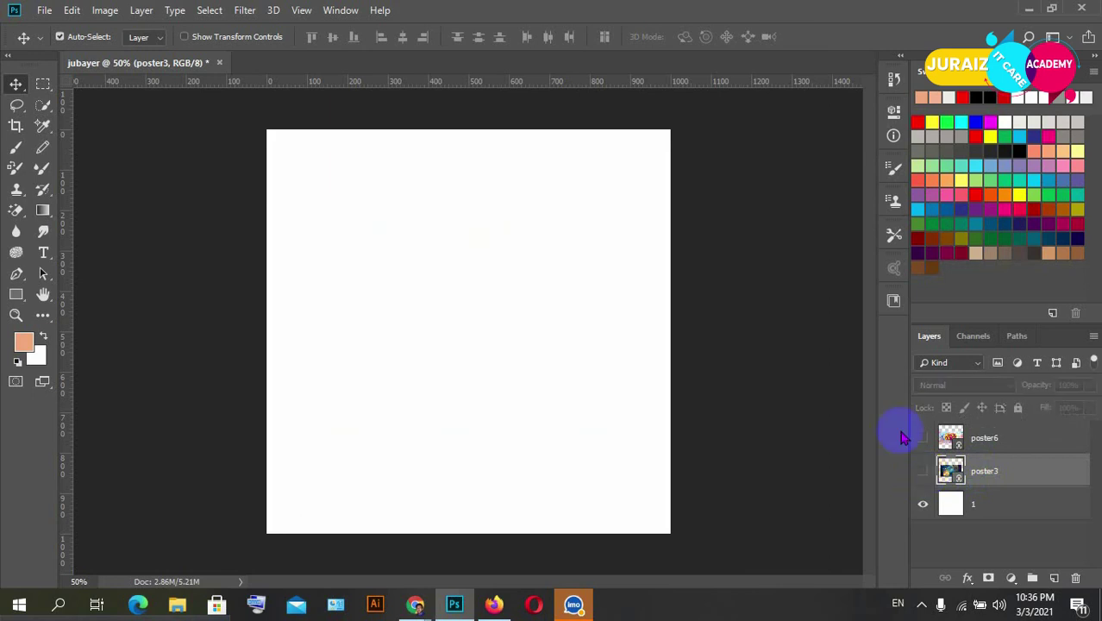
click(967, 508)
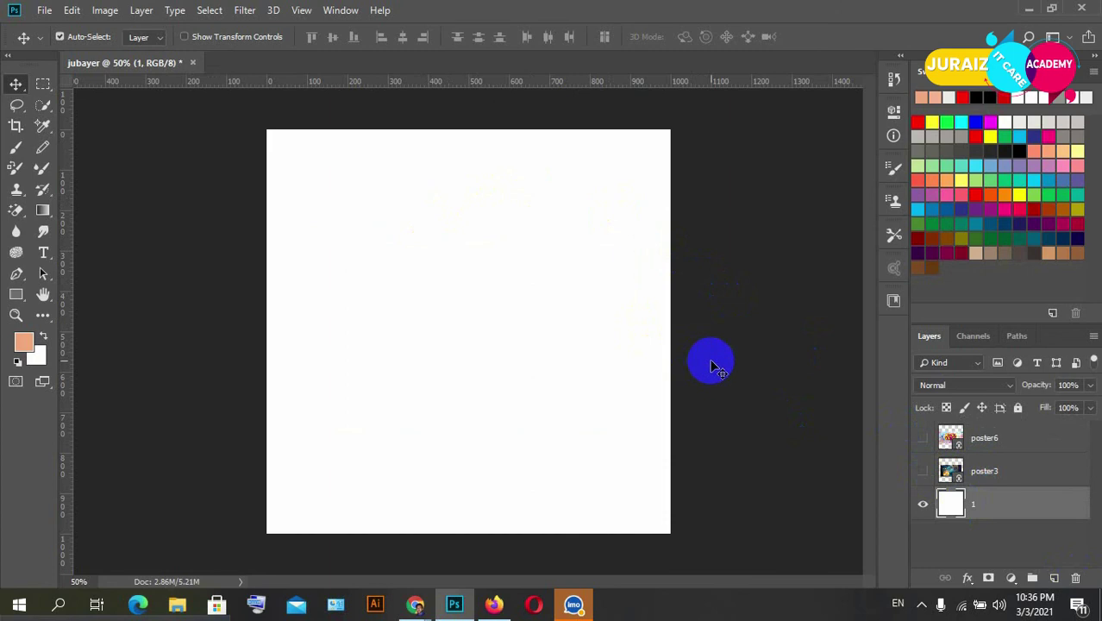
click(924, 504)
click(680, 214)
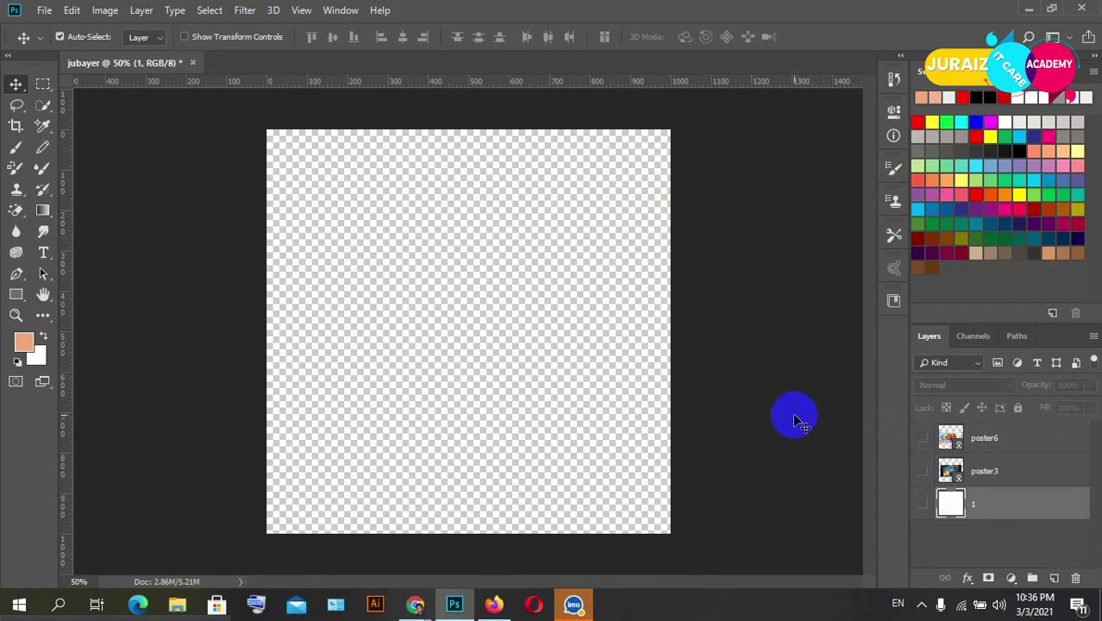
click(923, 504)
click(924, 471)
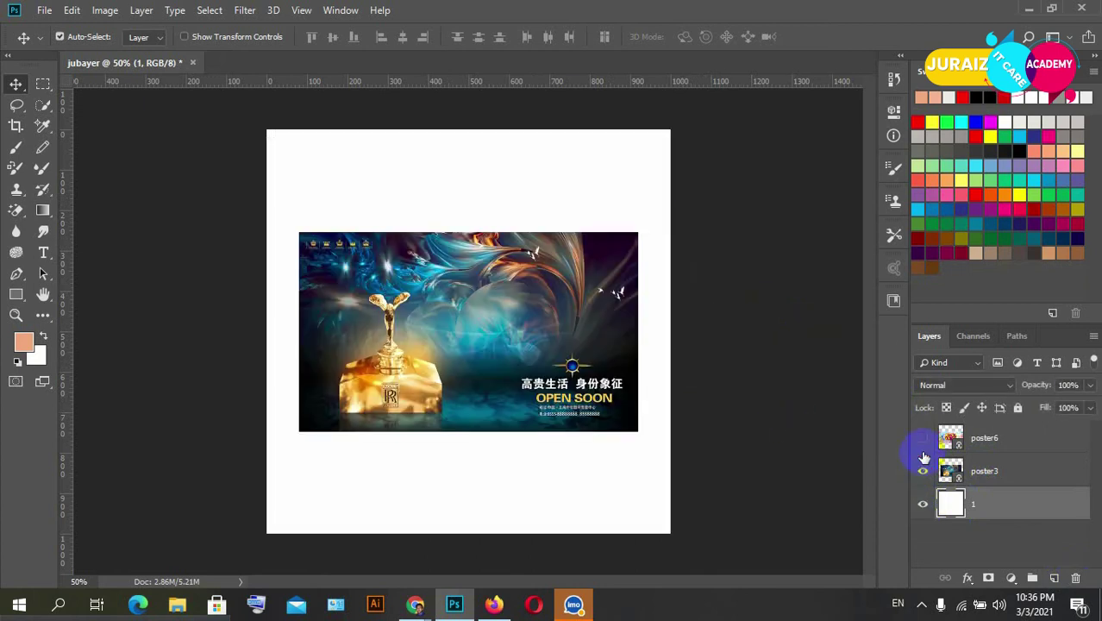
click(976, 471)
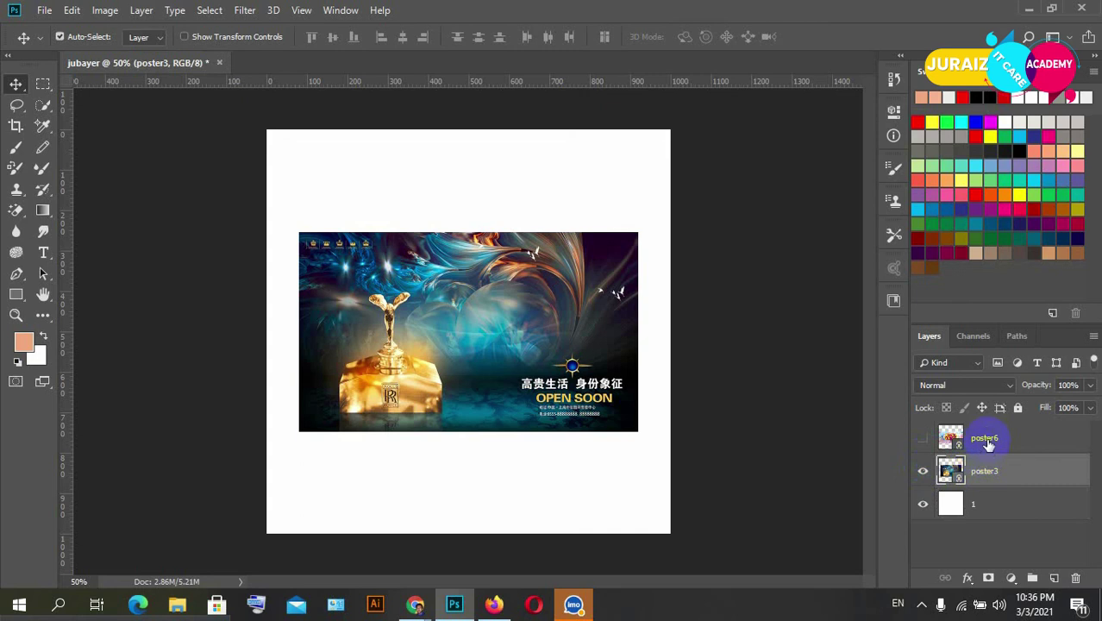
click(983, 438)
click(924, 439)
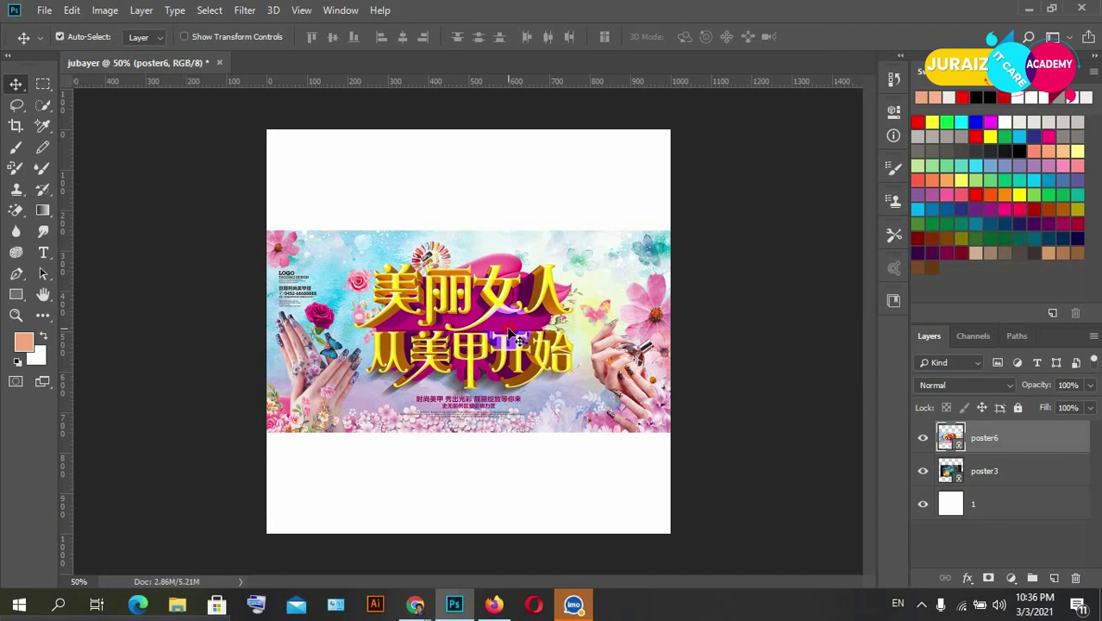
Drag poster6 up to the canvas top and poster3 down, centred on the bottom
mouse_move(509, 331)
mouse_down()
mouse_move(527, 259)
mouse_move(512, 231)
mouse_up()
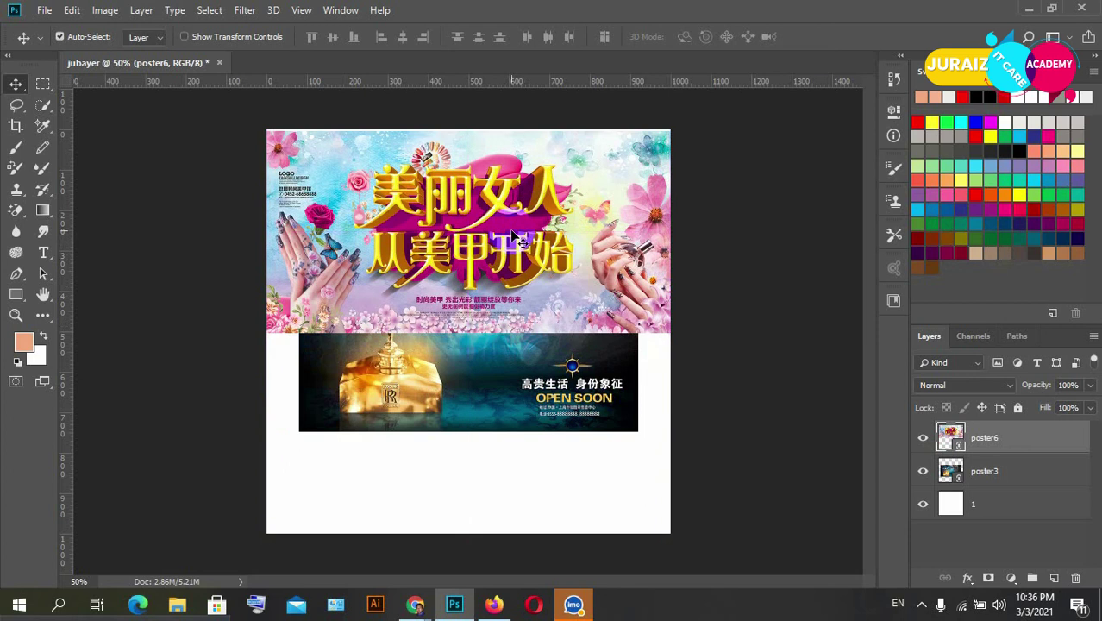
click(474, 377)
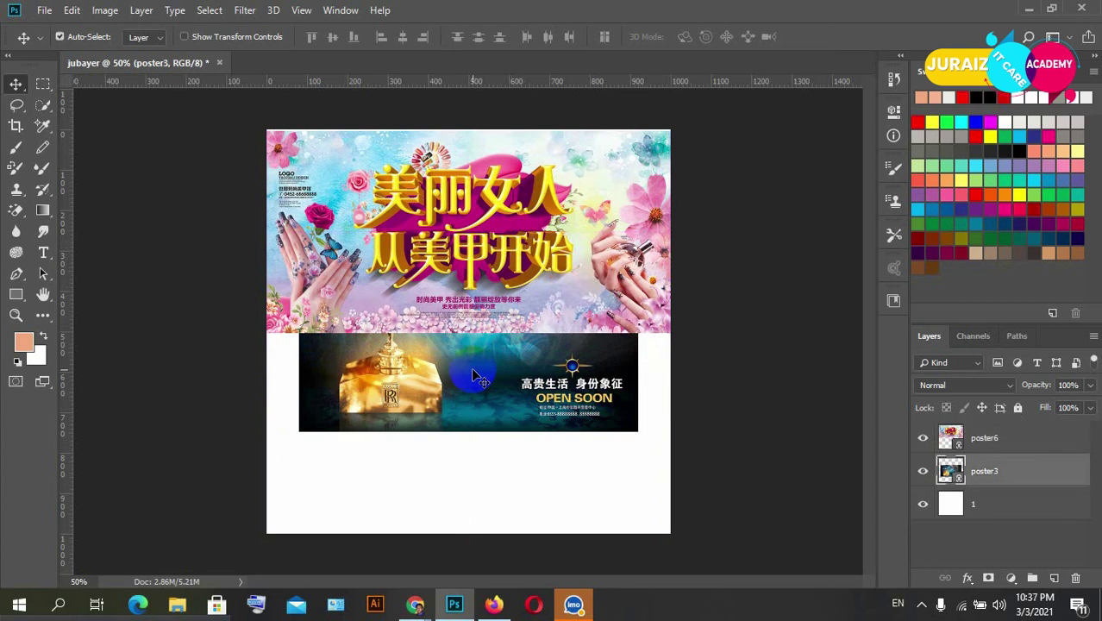
drag(473, 376, 463, 485)
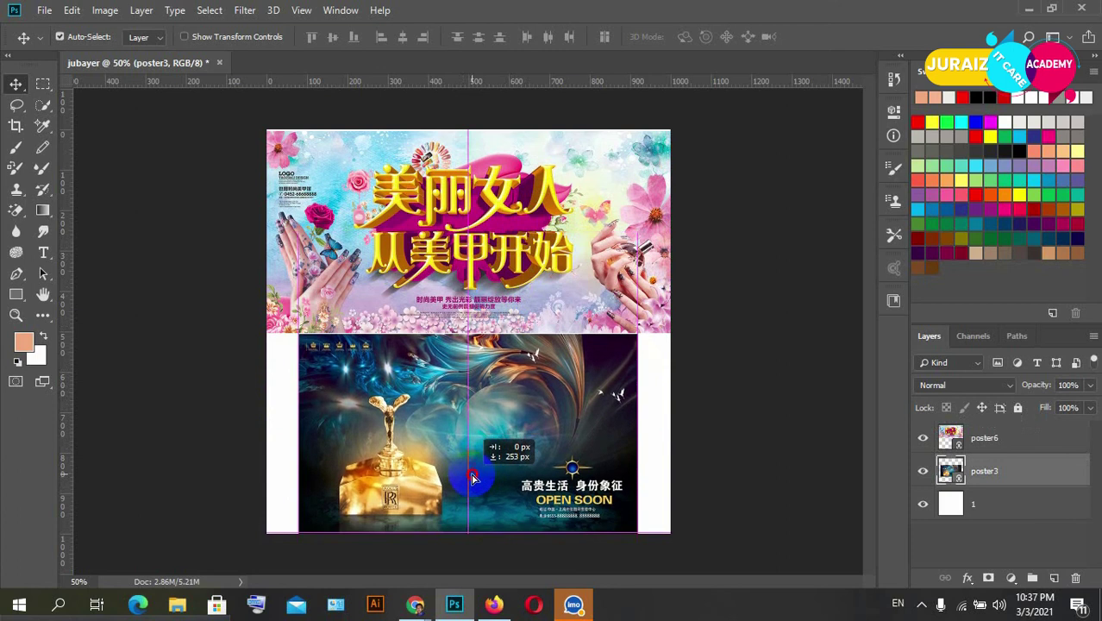
drag(463, 485, 471, 480)
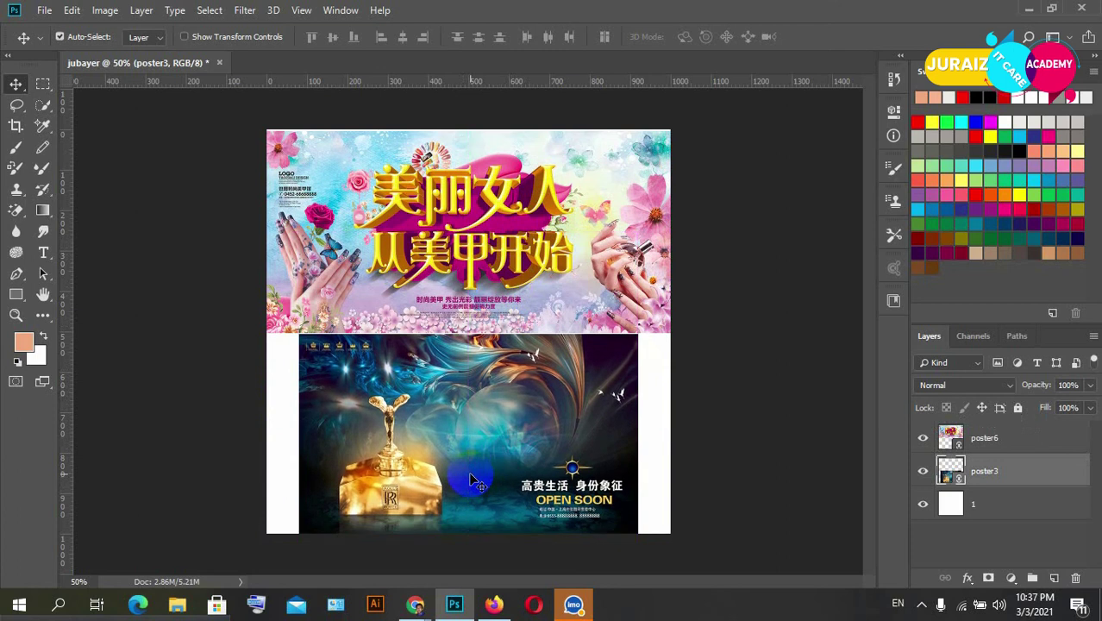
click(15, 84)
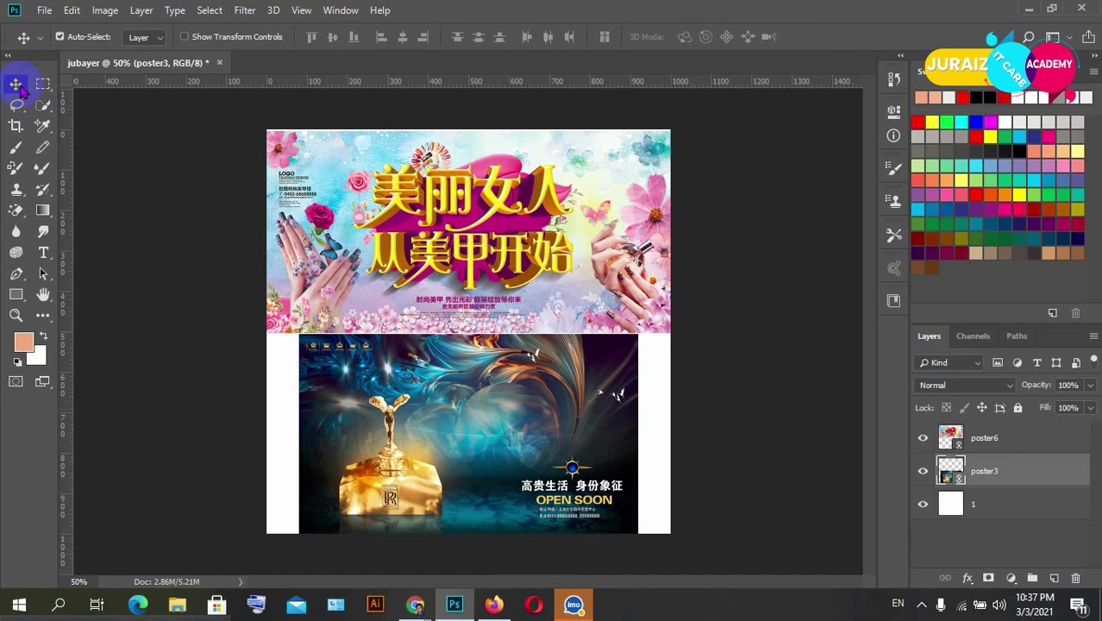
Select poster6 and push it mostly off the canvas to the right
click(429, 201)
mouse_move(432, 203)
mouse_down()
mouse_move(753, 195)
mouse_move(743, 152)
mouse_up()
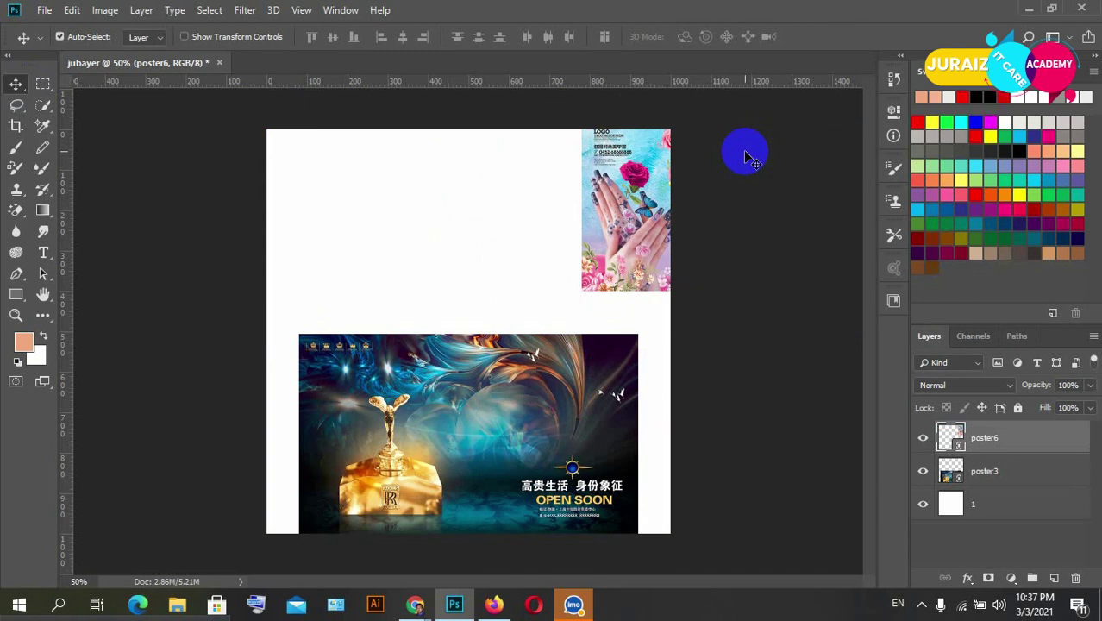
mouse_move(626, 202)
mouse_down()
mouse_move(682, 200)
mouse_move(664, 201)
mouse_up()
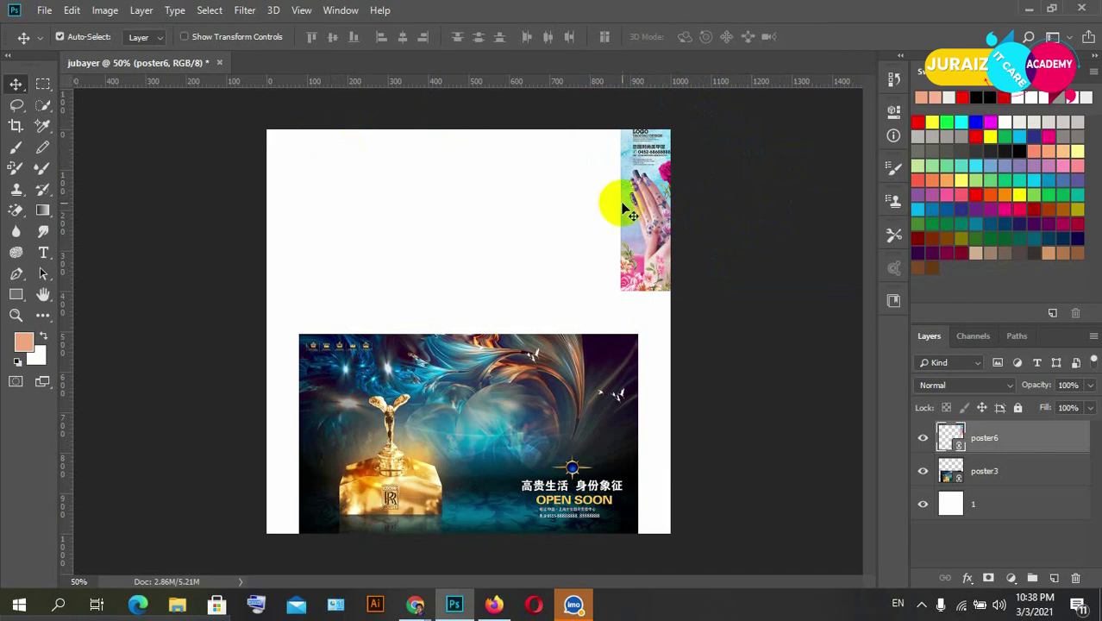
drag(641, 201, 651, 198)
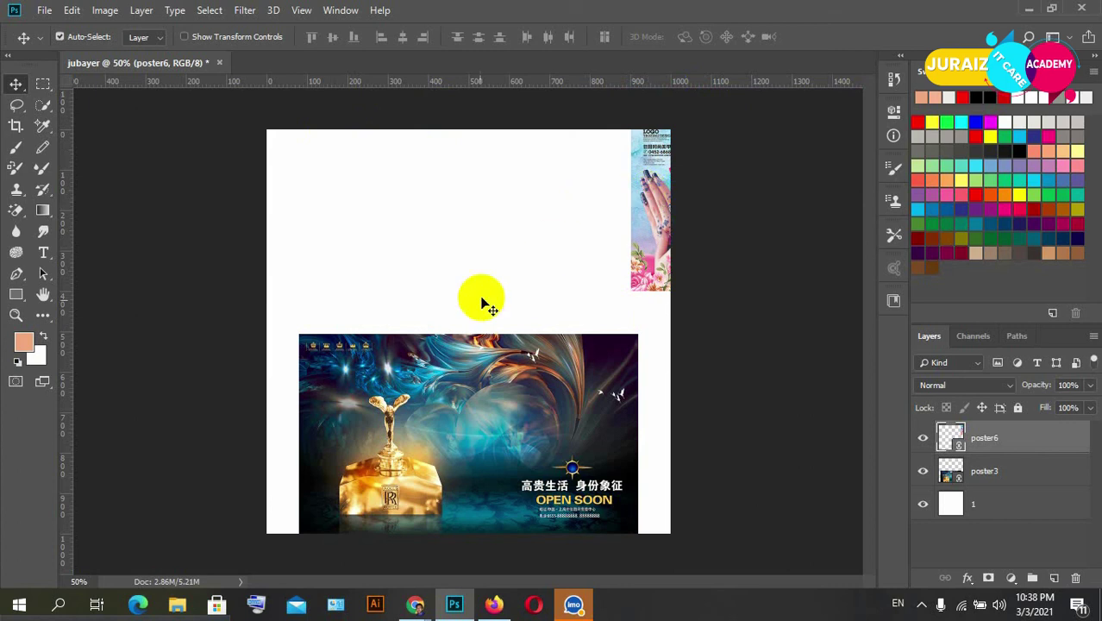
Move poster3 onto the lower canvas and bring poster6 back across the top
click(482, 409)
mouse_move(481, 409)
mouse_down()
mouse_move(475, 356)
mouse_move(319, 297)
mouse_up()
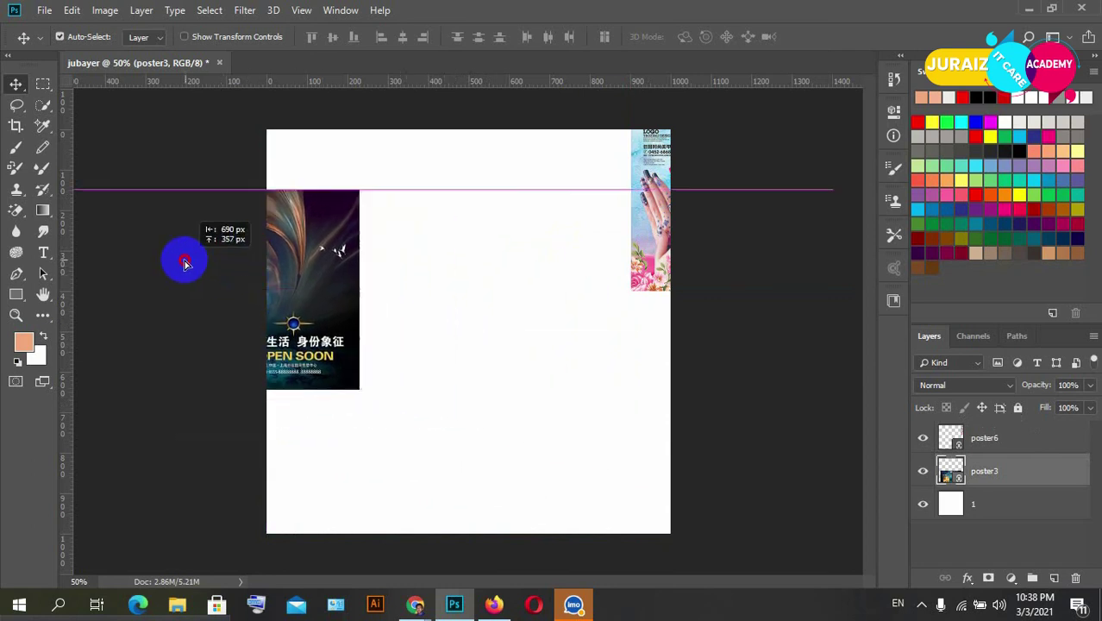
drag(251, 279, 125, 247)
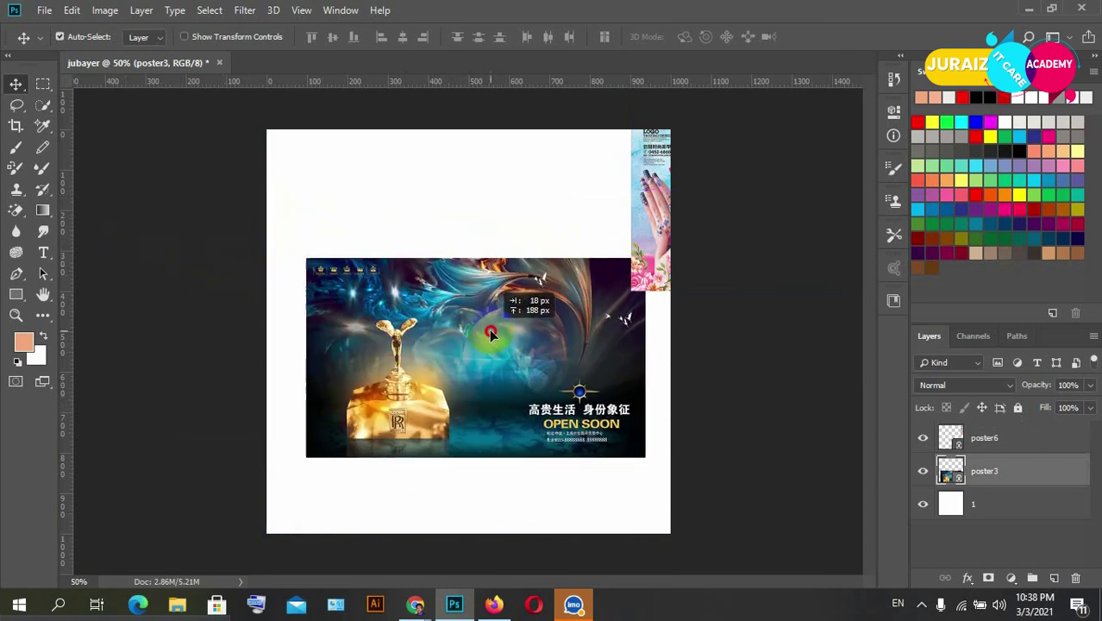
drag(125, 248, 472, 392)
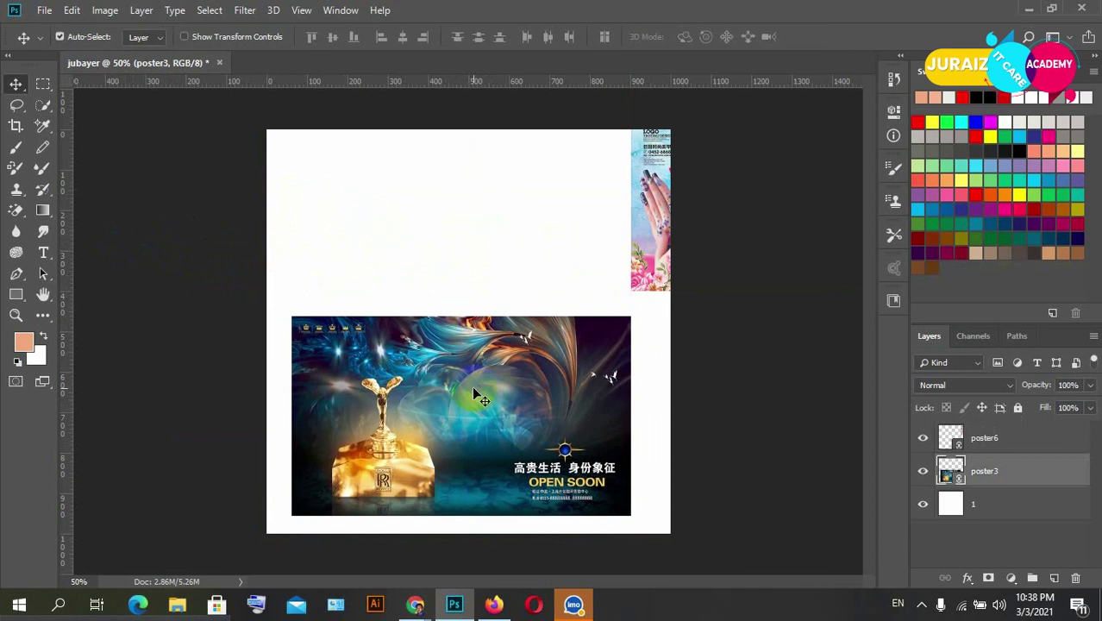
drag(635, 239, 421, 250)
drag(452, 386, 460, 385)
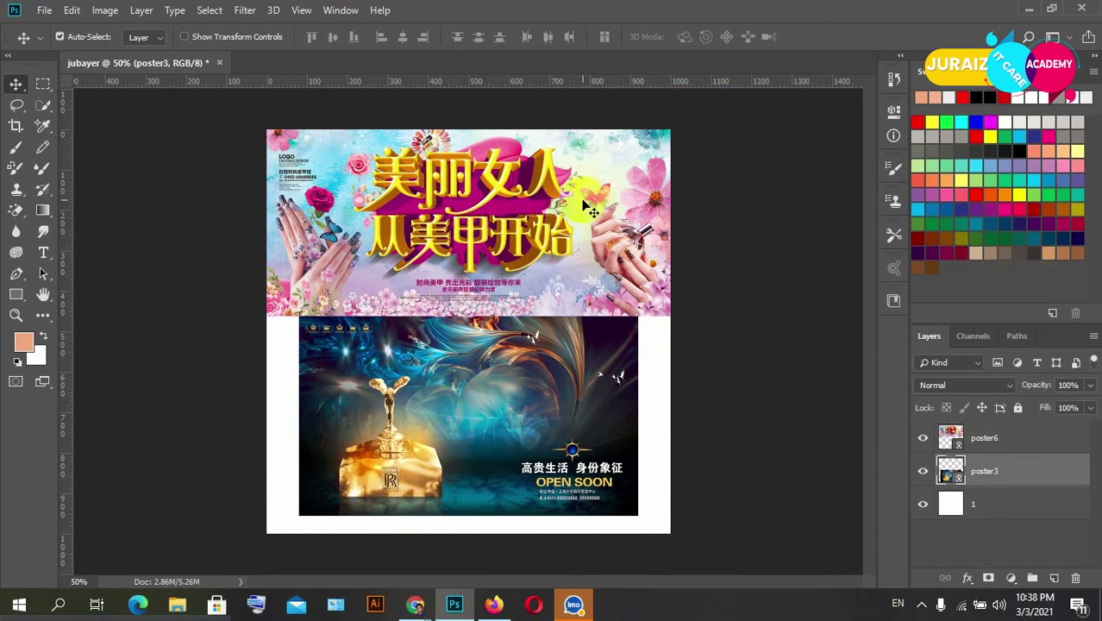
Select poster6, turn off Auto-Select, and drag the banner flush along the canvas top
click(584, 214)
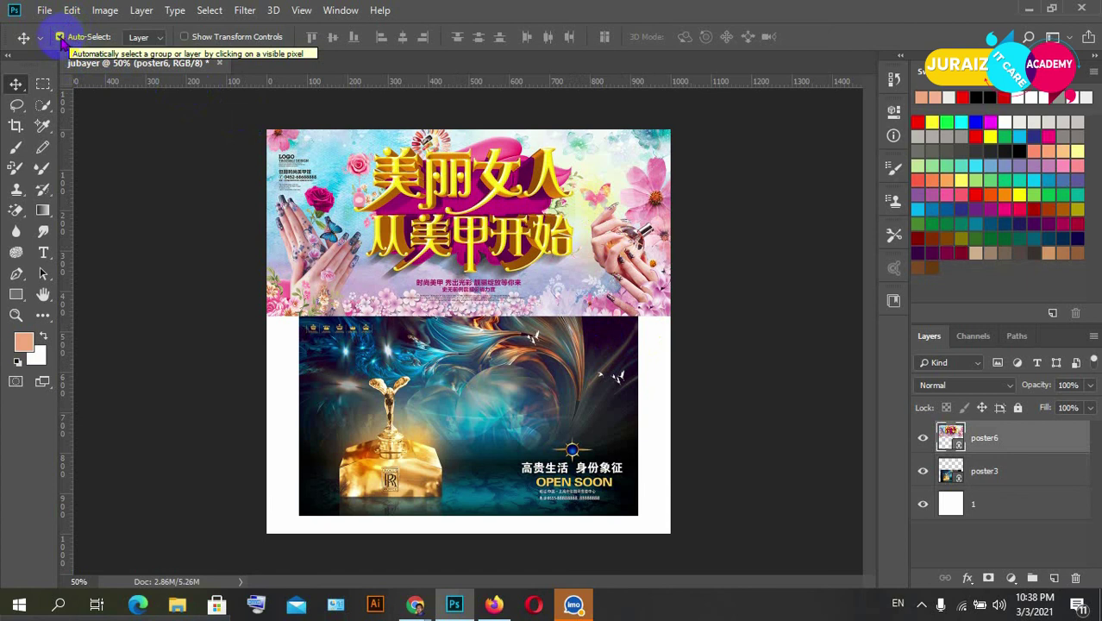
click(60, 37)
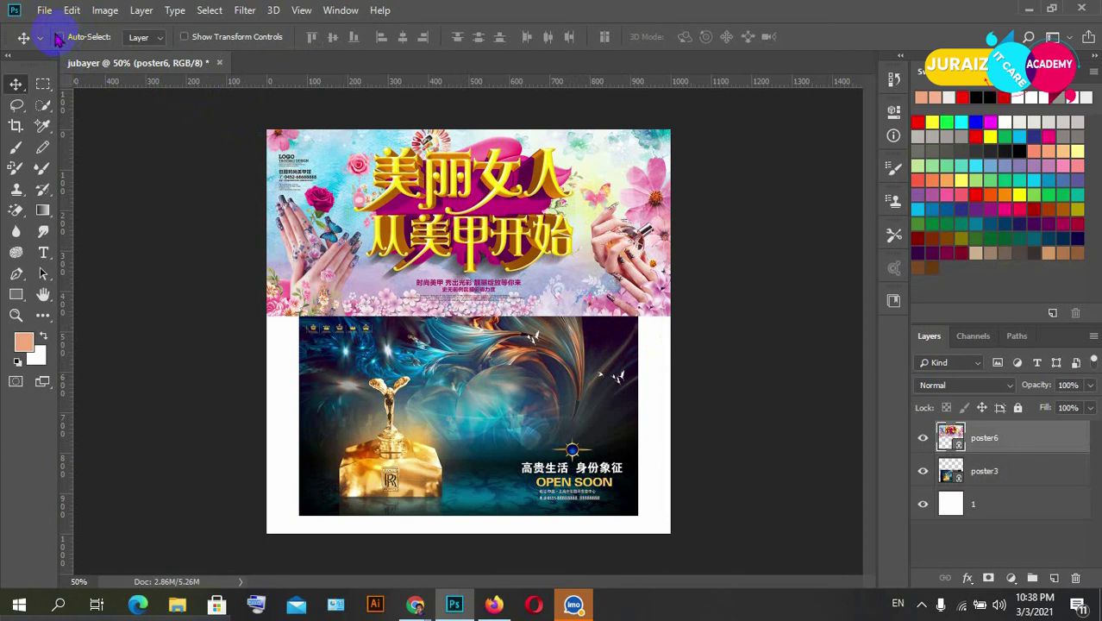
mouse_move(515, 231)
mouse_down()
mouse_move(553, 222)
mouse_move(538, 154)
mouse_up()
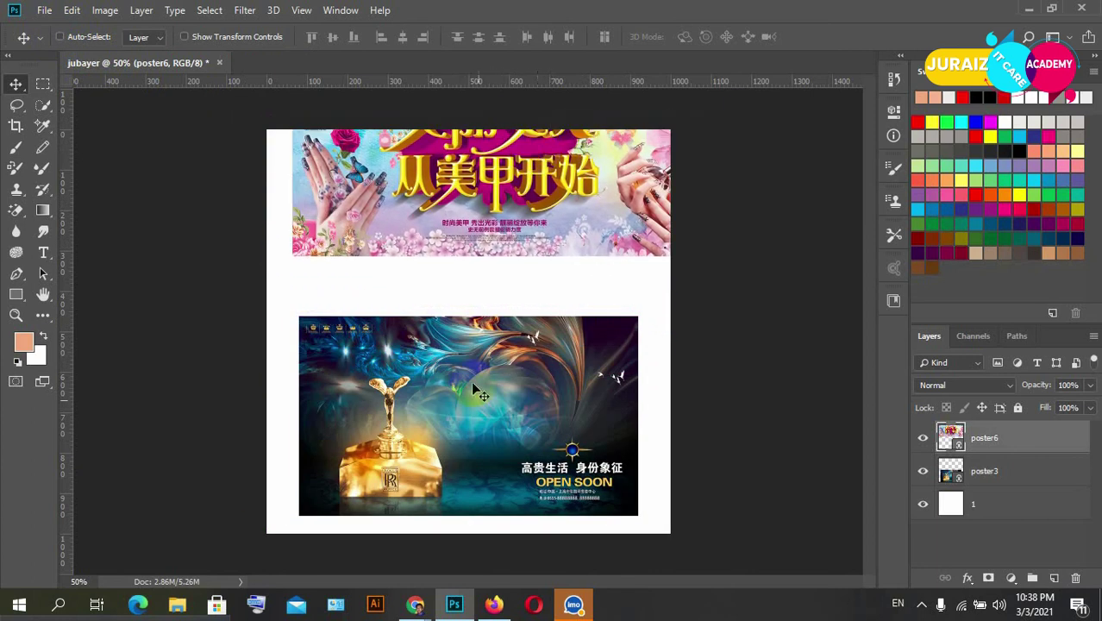
drag(479, 432, 289, 316)
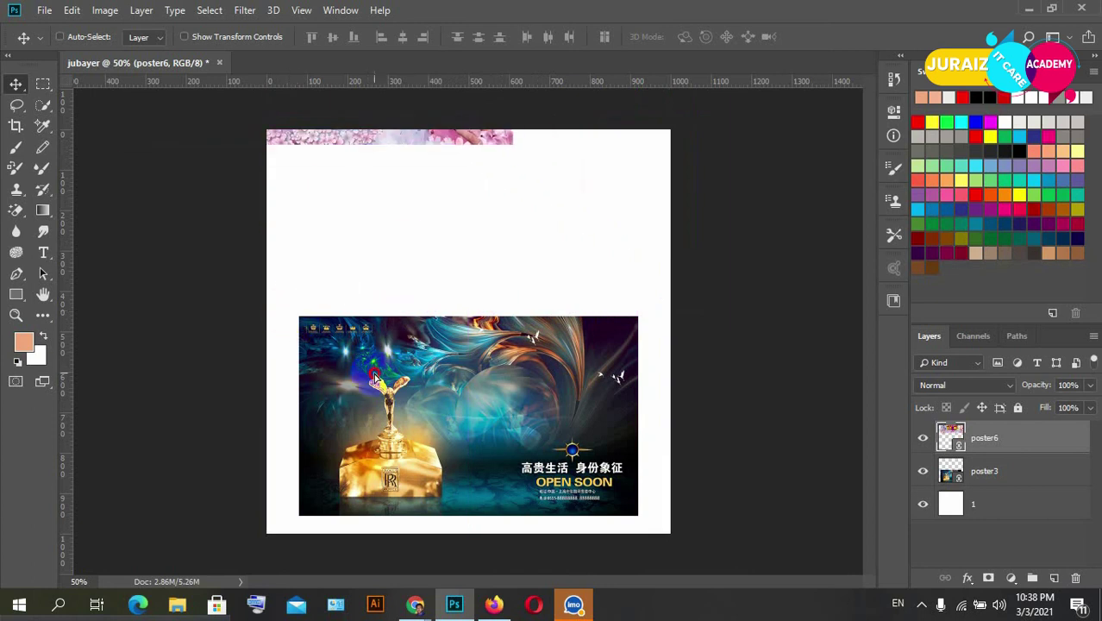
mouse_move(474, 327)
mouse_down()
mouse_move(505, 308)
mouse_move(481, 427)
mouse_up()
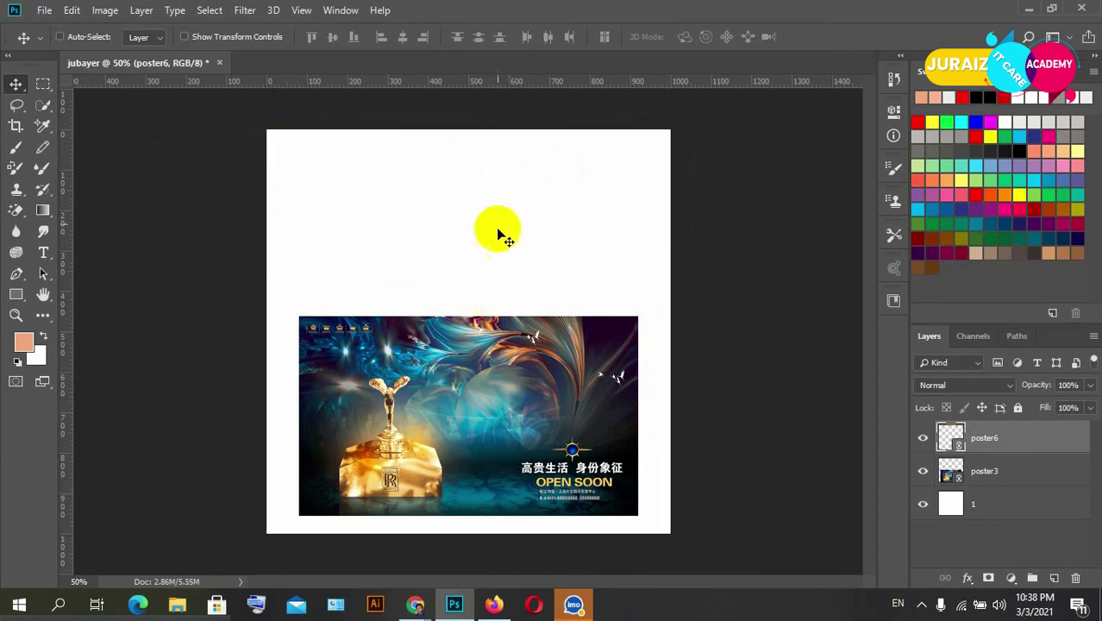
drag(497, 230, 494, 293)
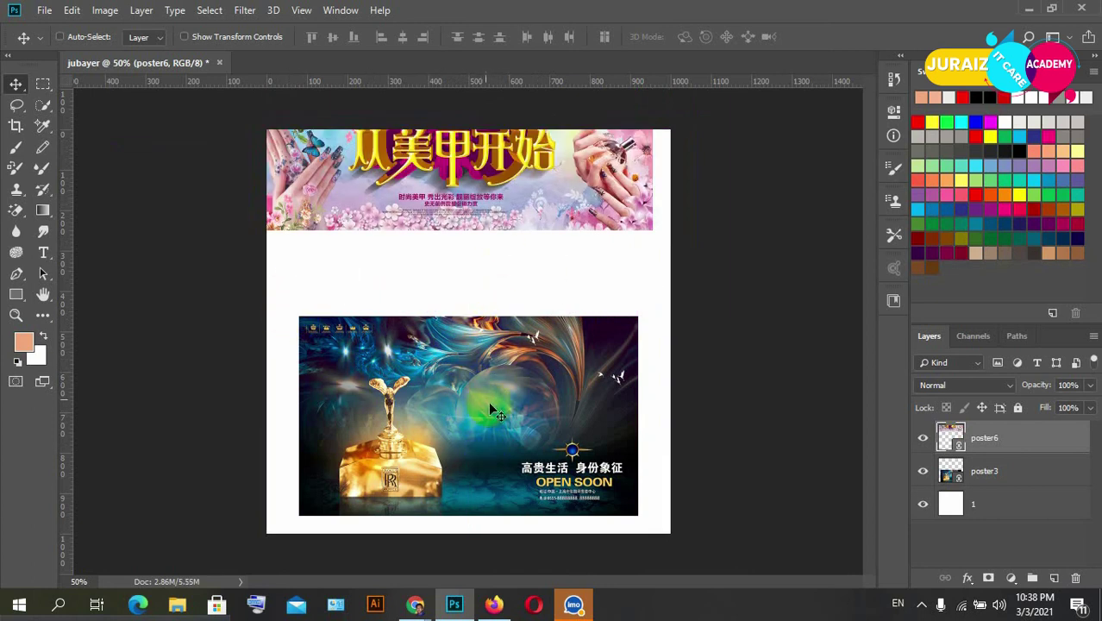
drag(476, 424, 289, 314)
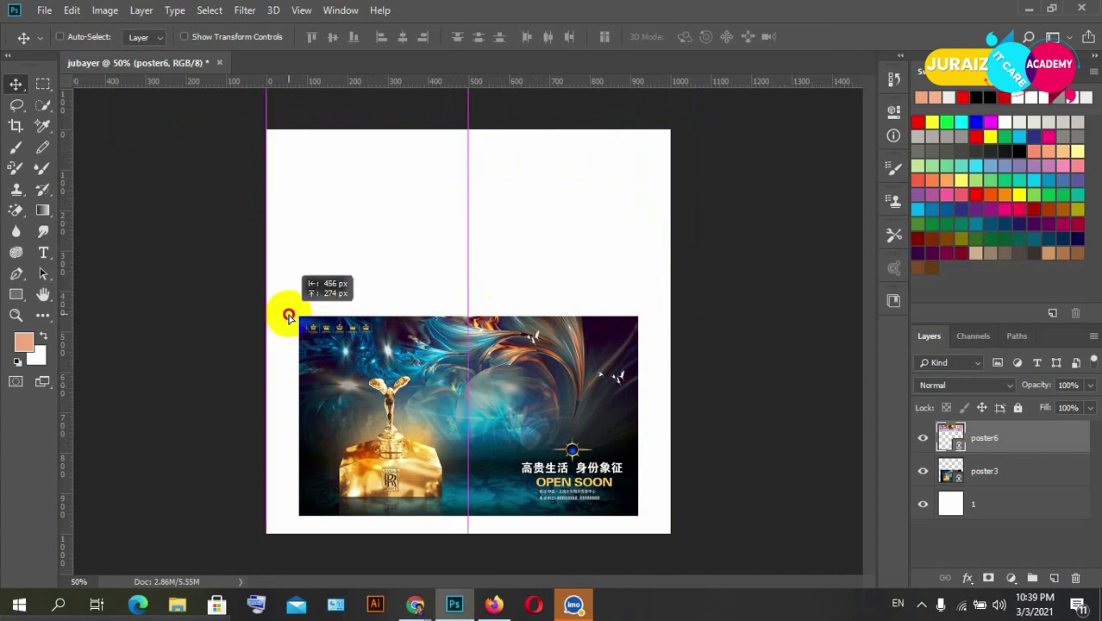
mouse_move(289, 314)
mouse_down()
mouse_move(475, 528)
mouse_move(490, 428)
mouse_up()
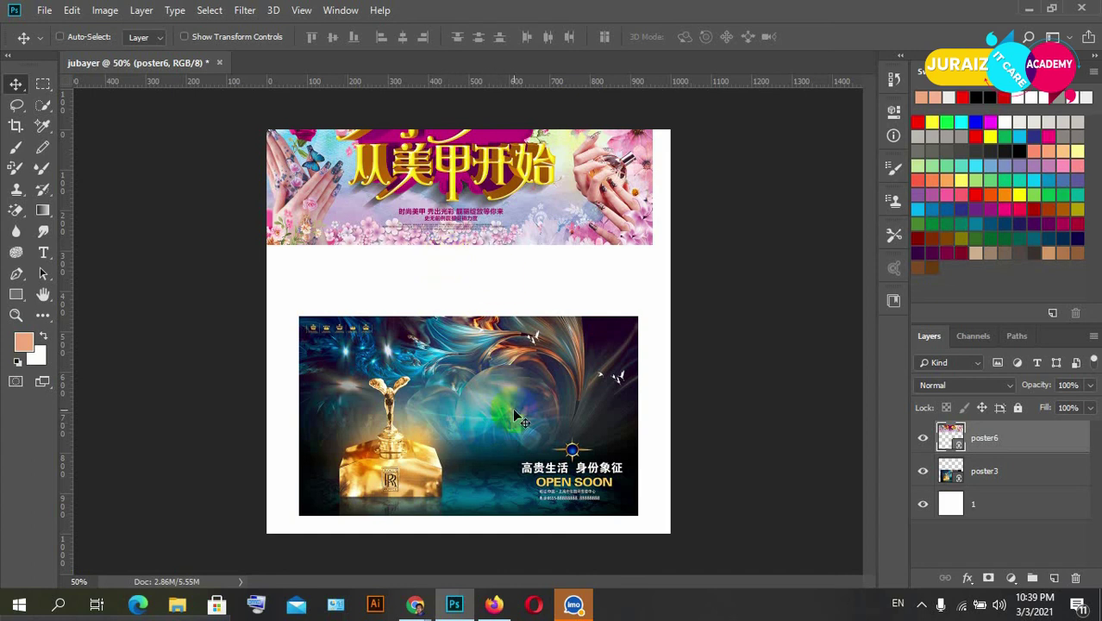
drag(515, 416, 535, 458)
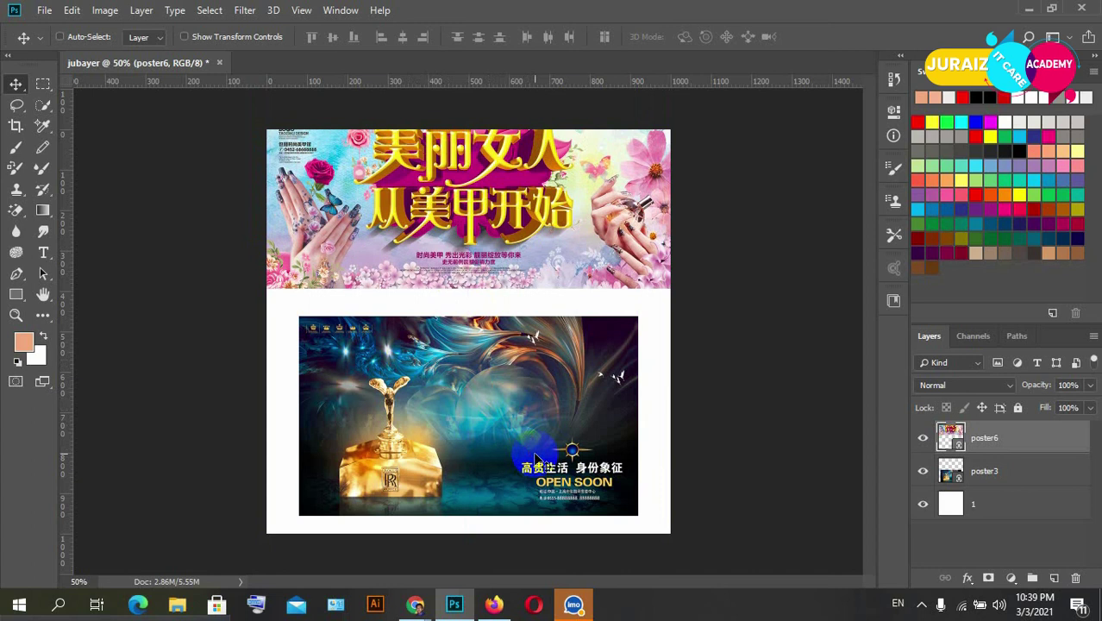
click(923, 439)
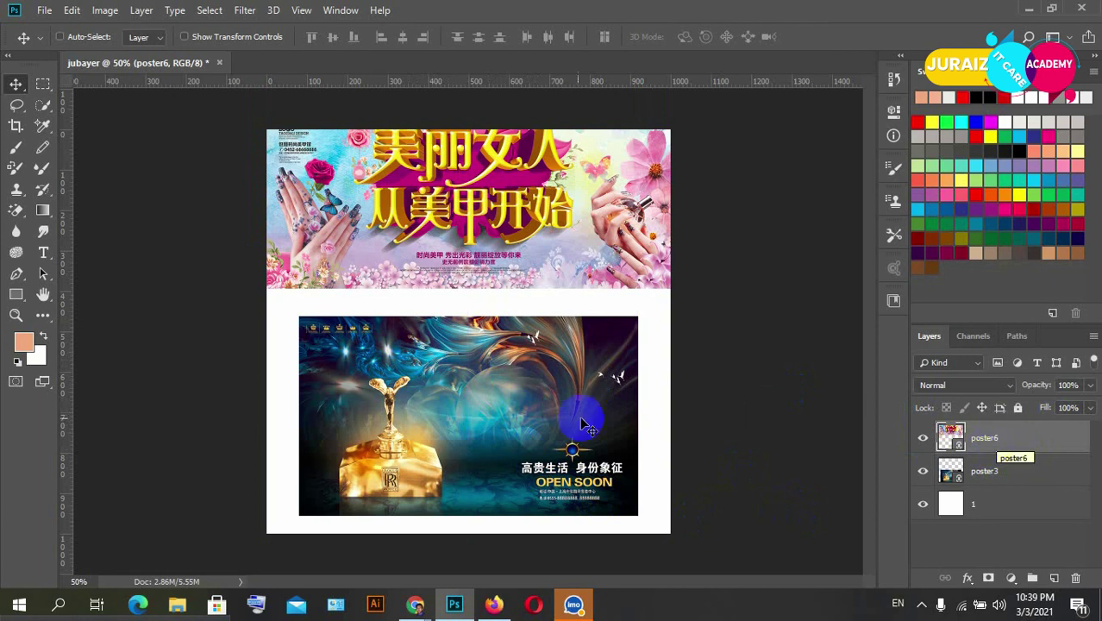
click(984, 472)
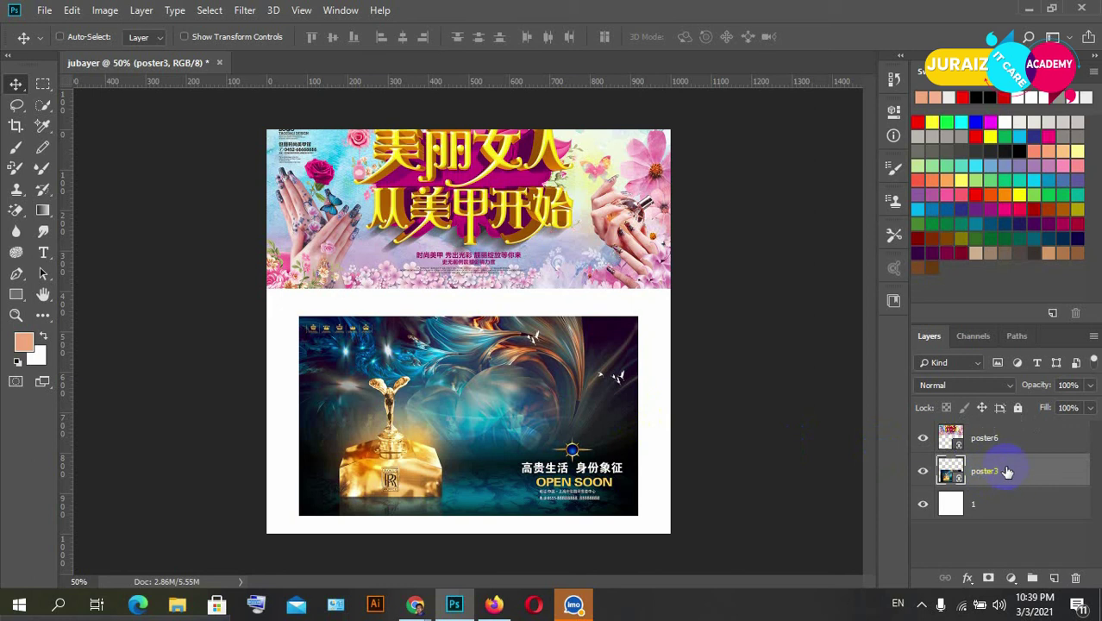
click(991, 510)
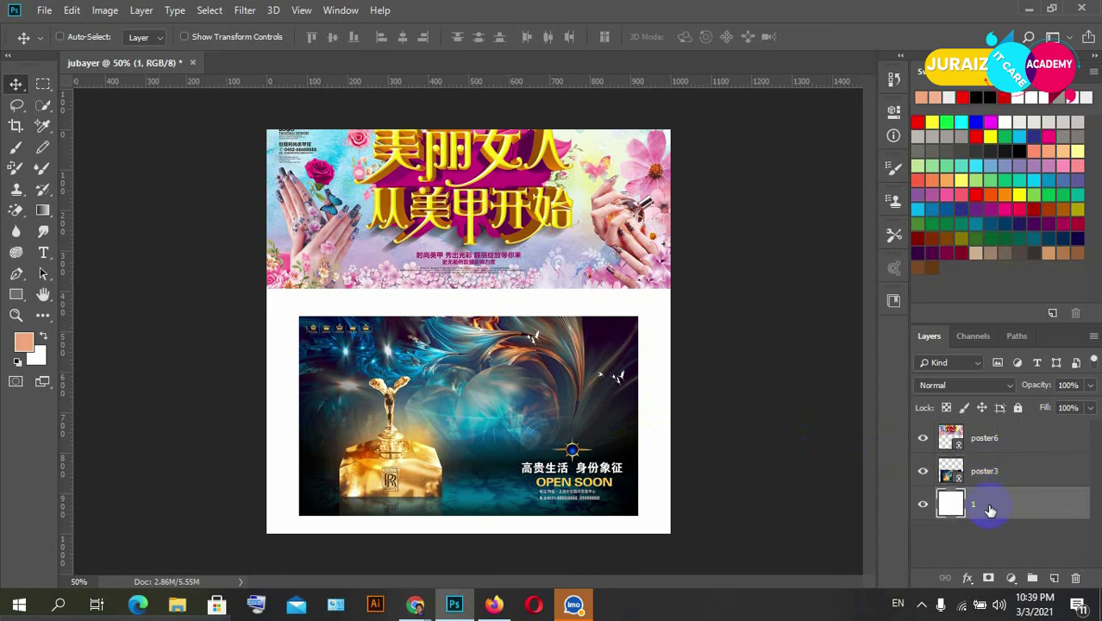
click(922, 509)
drag(559, 300, 498, 409)
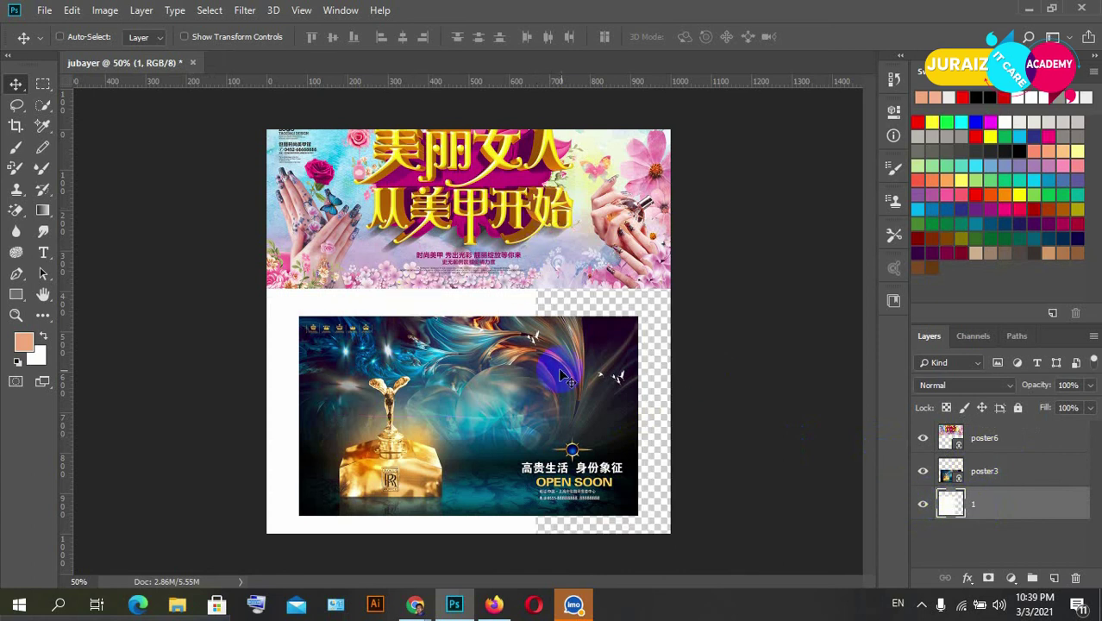
drag(279, 313, 569, 321)
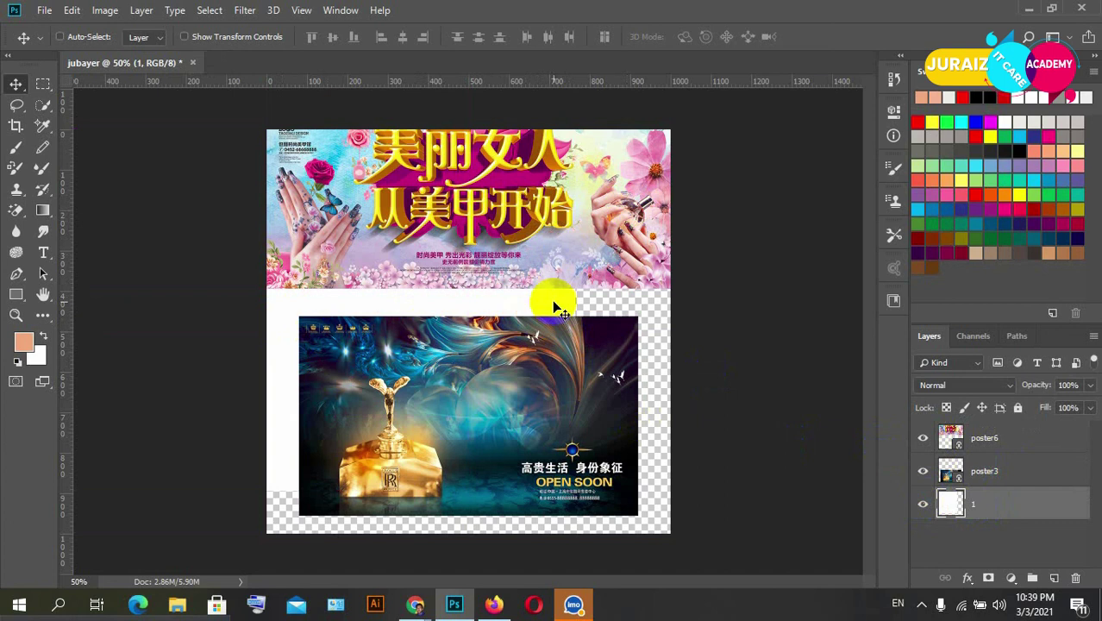
mouse_move(569, 321)
mouse_down()
mouse_move(423, 197)
mouse_move(291, 315)
mouse_move(302, 417)
mouse_move(552, 248)
mouse_move(569, 207)
mouse_move(536, 266)
mouse_up()
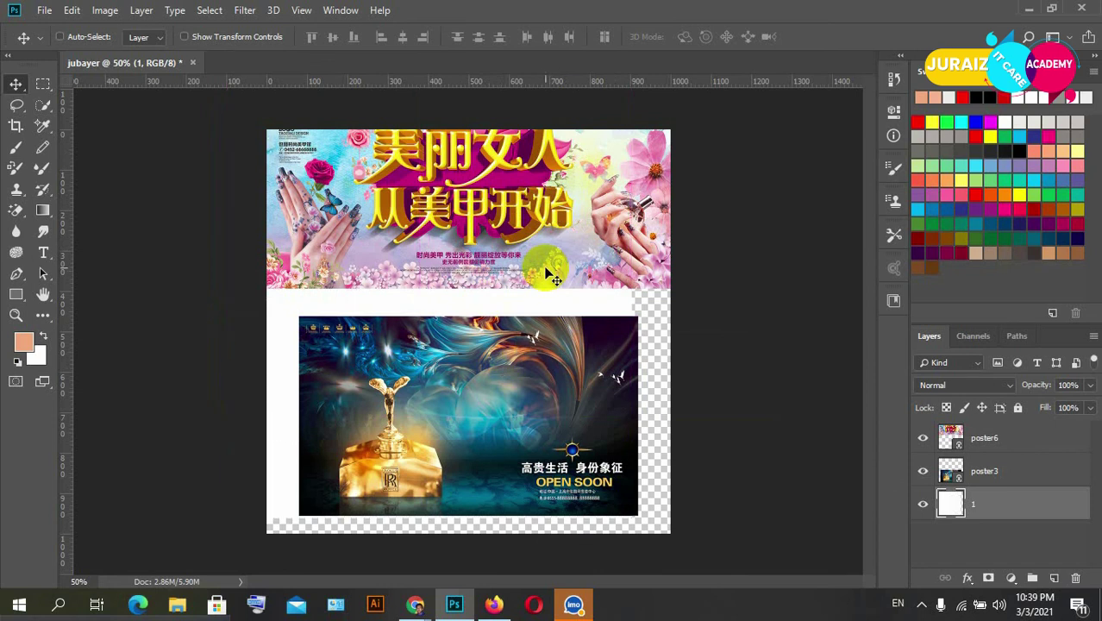
mouse_move(437, 298)
mouse_down()
mouse_move(486, 320)
mouse_move(484, 302)
mouse_up()
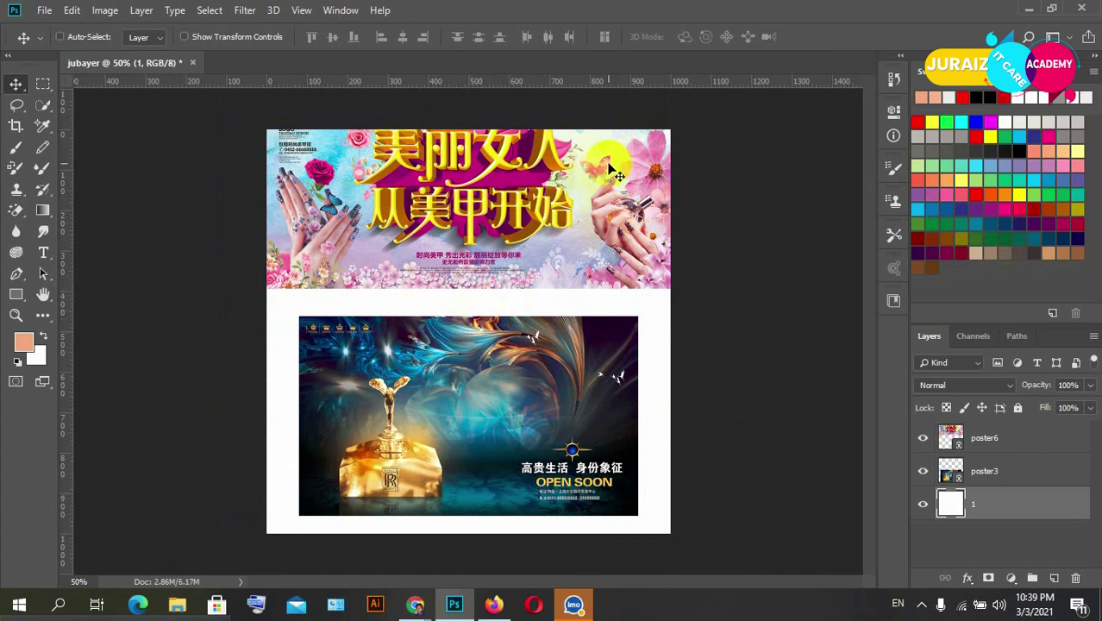
Select poster3 and toggle its visibility off and back on
click(1000, 474)
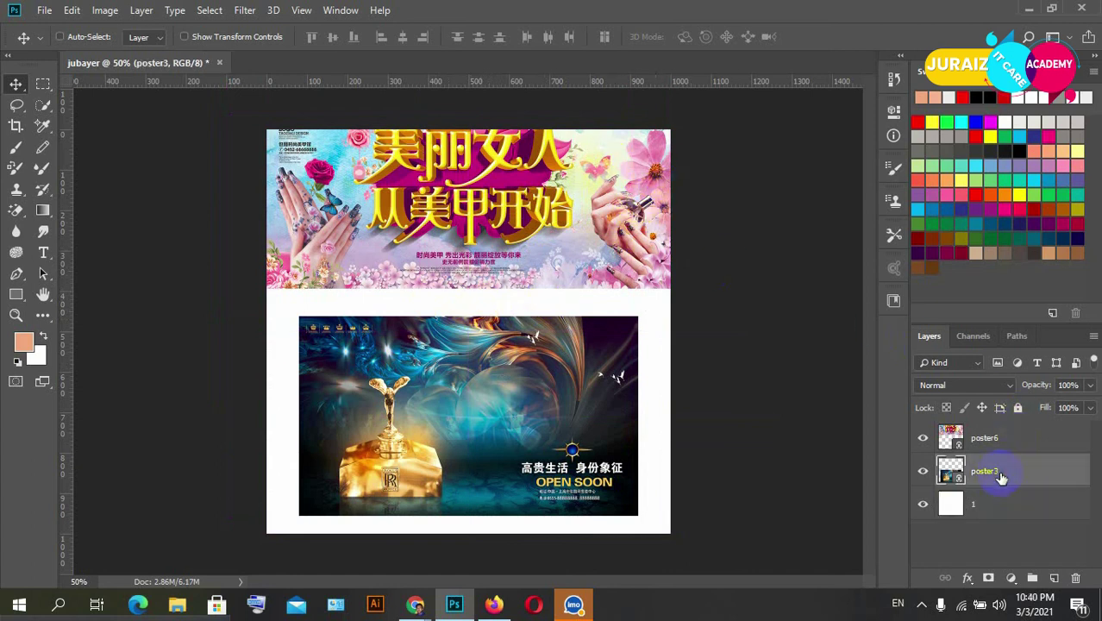
click(923, 476)
click(923, 475)
click(923, 476)
click(923, 475)
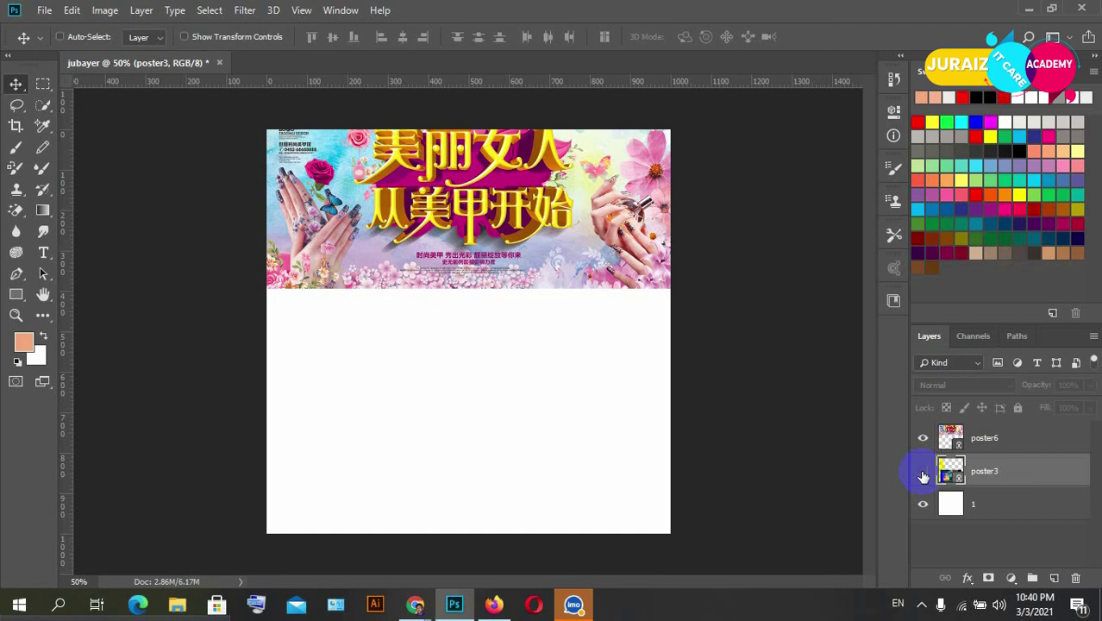
click(923, 475)
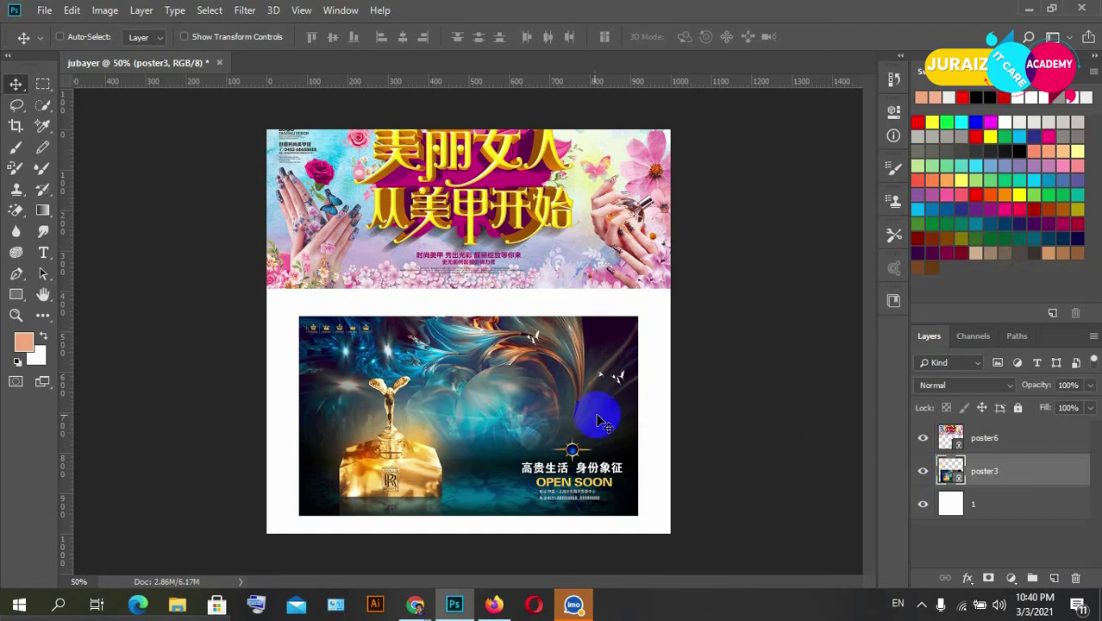
Drag poster3 slightly right and up, centred beneath the poster6 banner
mouse_move(539, 434)
mouse_down()
mouse_move(512, 478)
mouse_move(556, 443)
mouse_move(553, 458)
mouse_up()
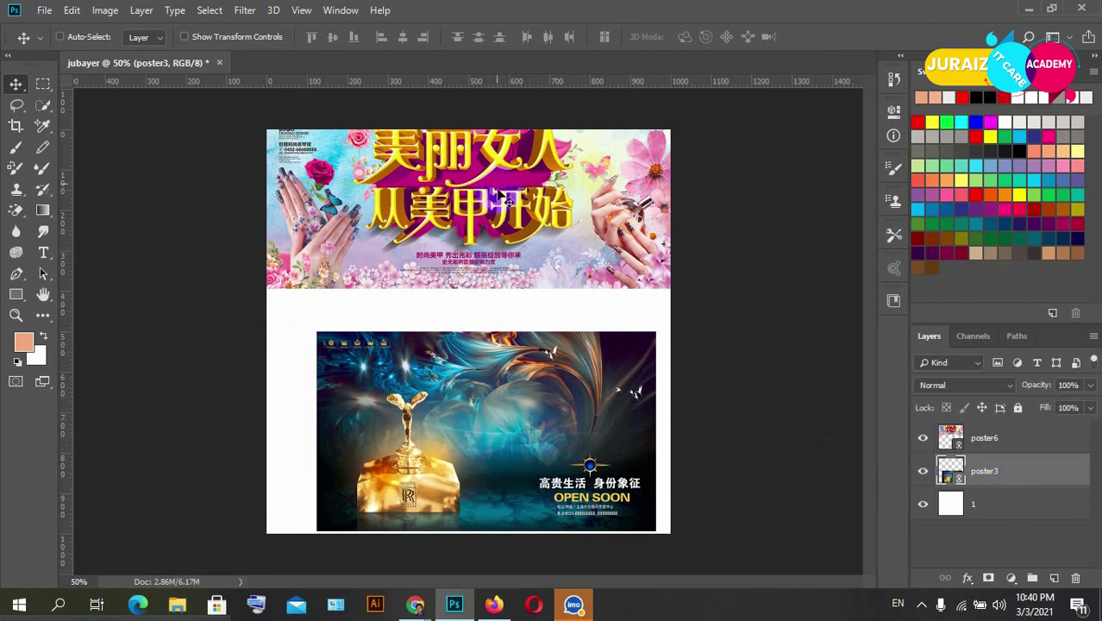
drag(499, 207, 539, 328)
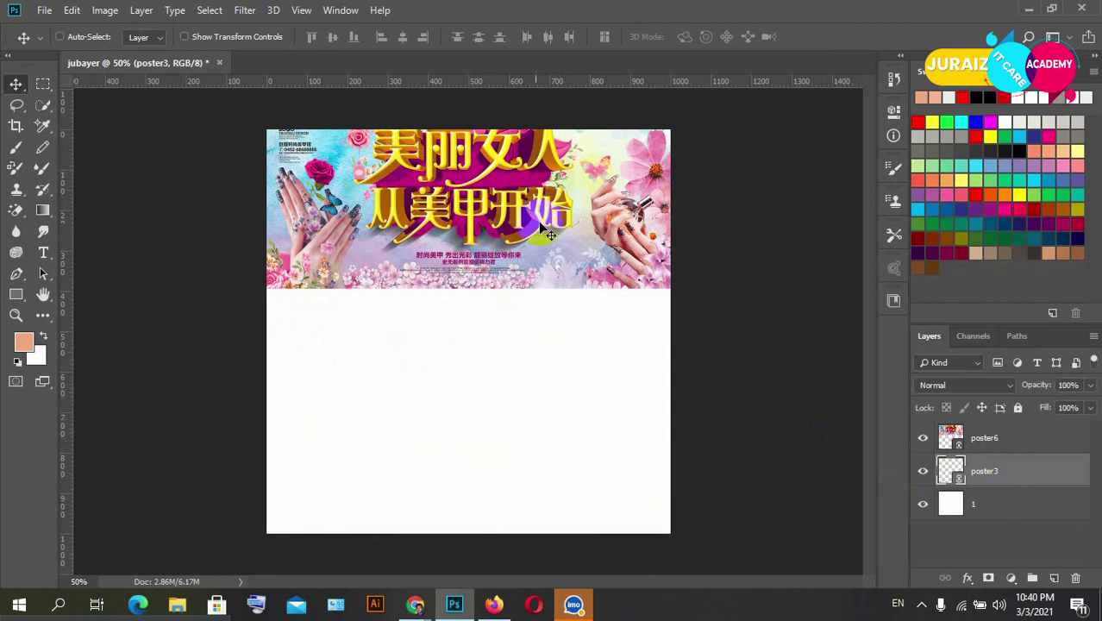
drag(548, 226, 536, 233)
drag(535, 473, 527, 404)
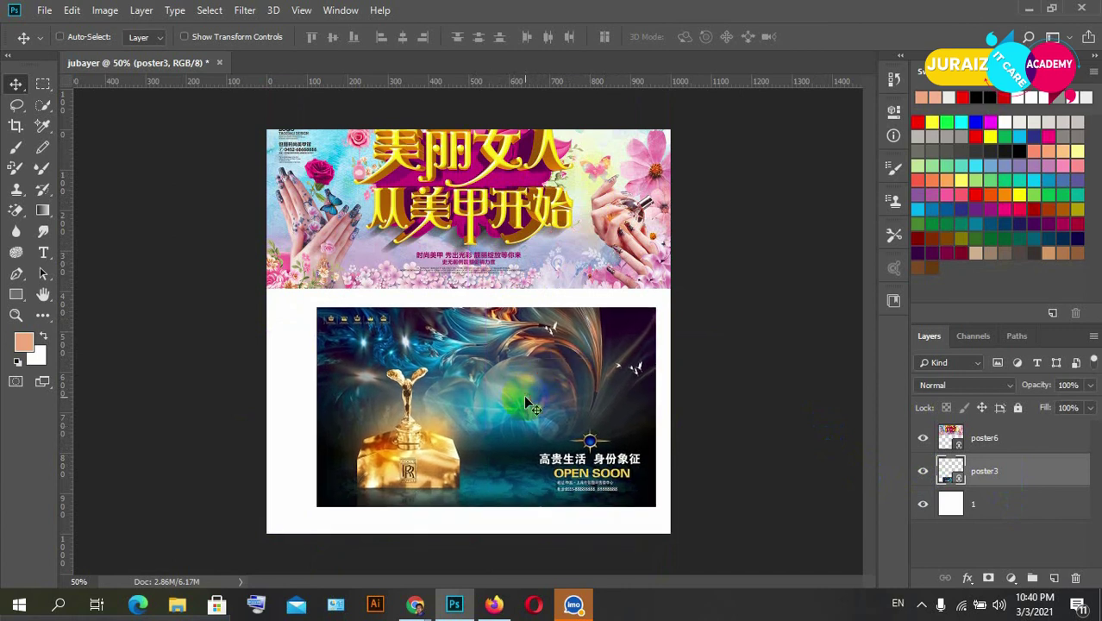
Select poster6 and drag it left and down to sit across the top above poster3
click(979, 440)
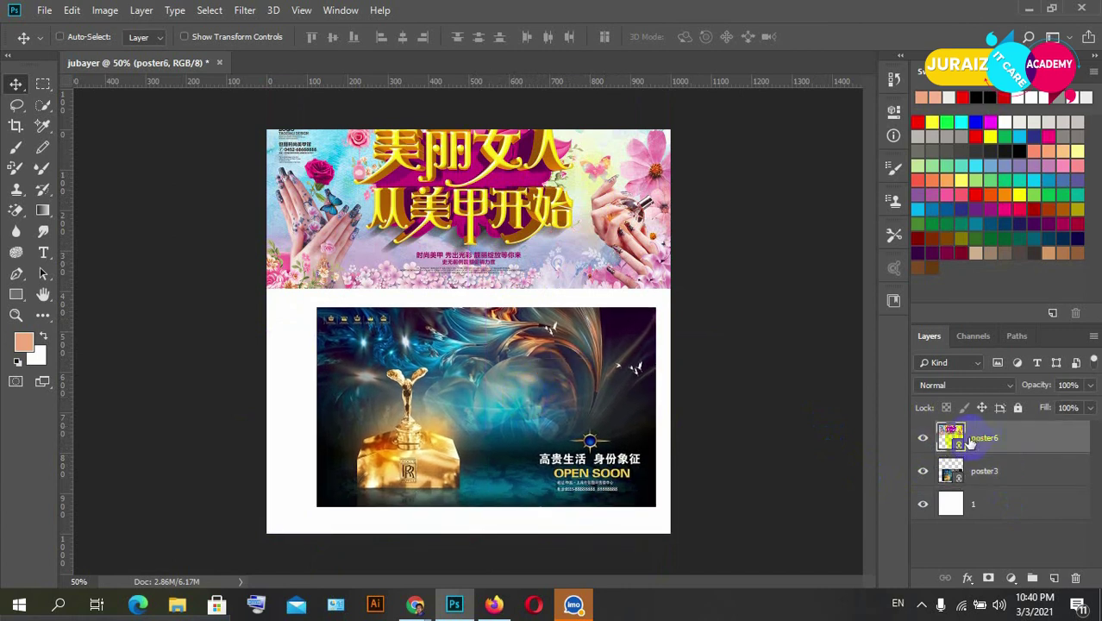
click(924, 438)
mouse_move(656, 332)
mouse_down()
mouse_move(473, 403)
mouse_move(515, 369)
mouse_up()
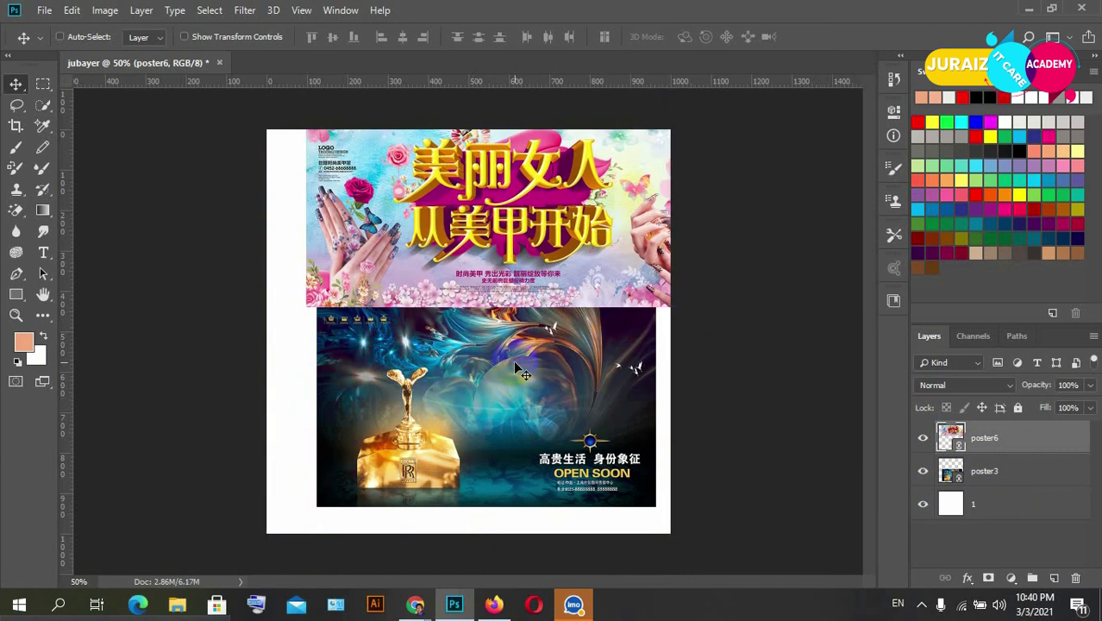
click(998, 440)
click(569, 409)
drag(595, 252, 549, 285)
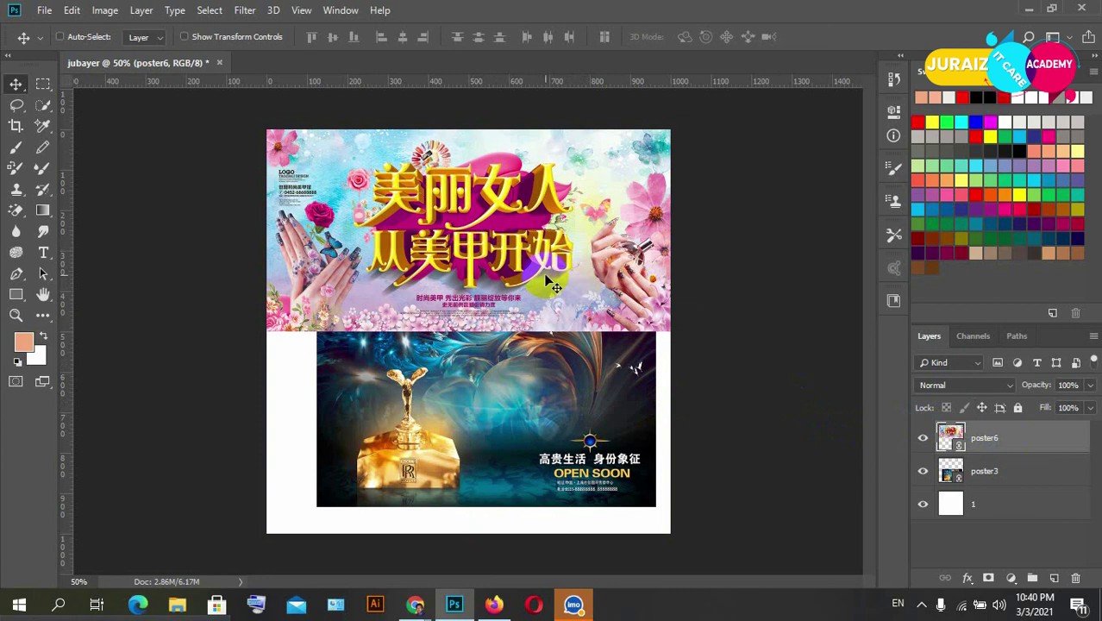
click(983, 474)
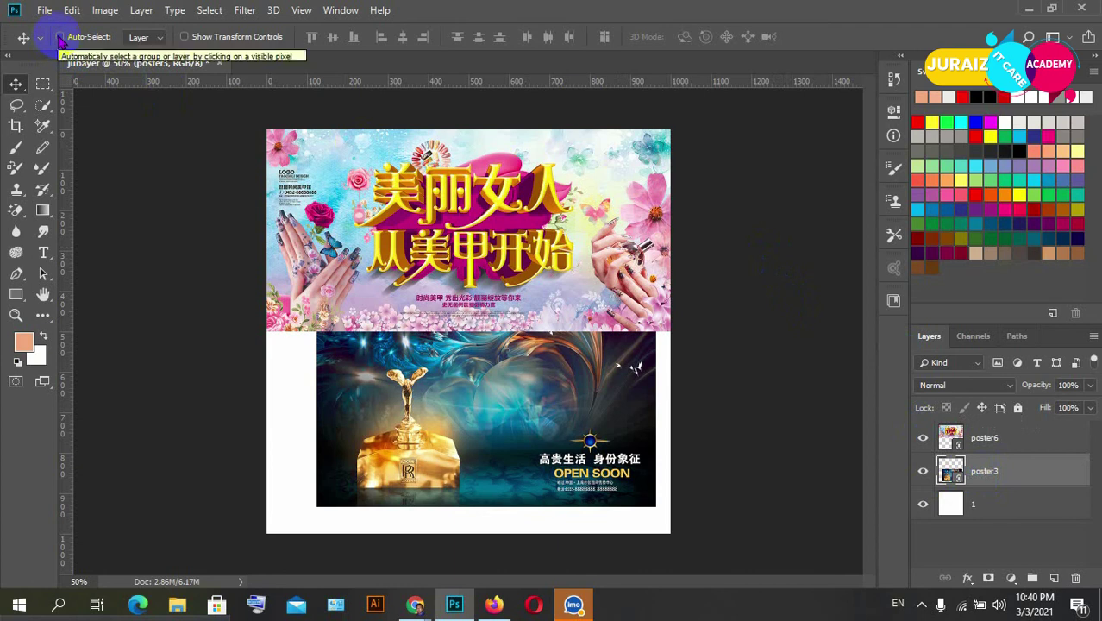
Turn Auto-Select on, push poster6 against the left edge, and move poster3 left and down
click(59, 37)
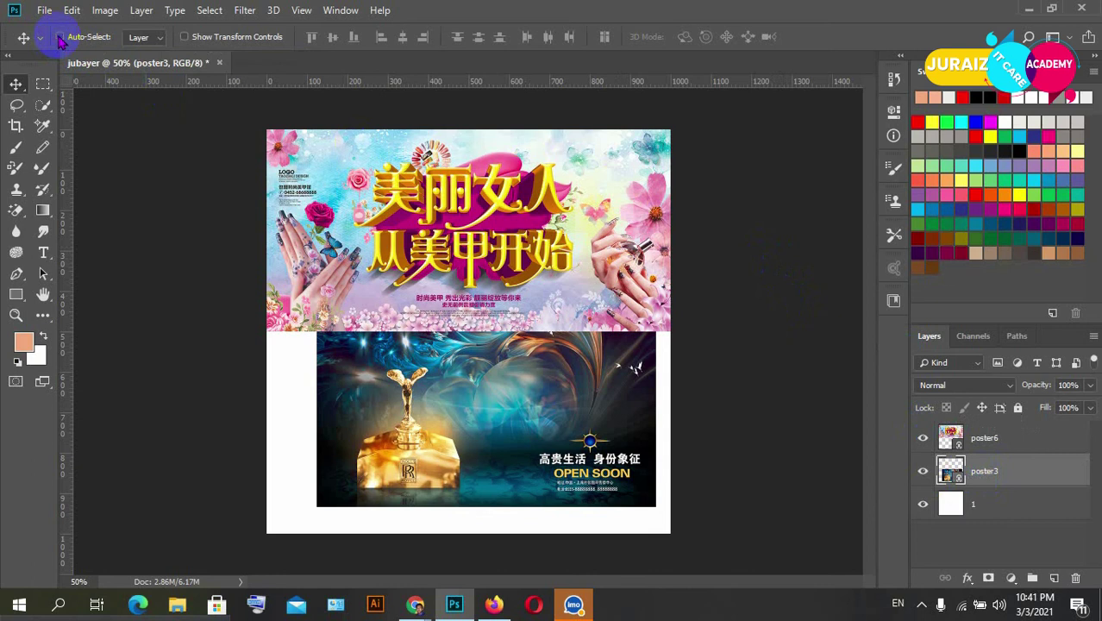
click(1013, 448)
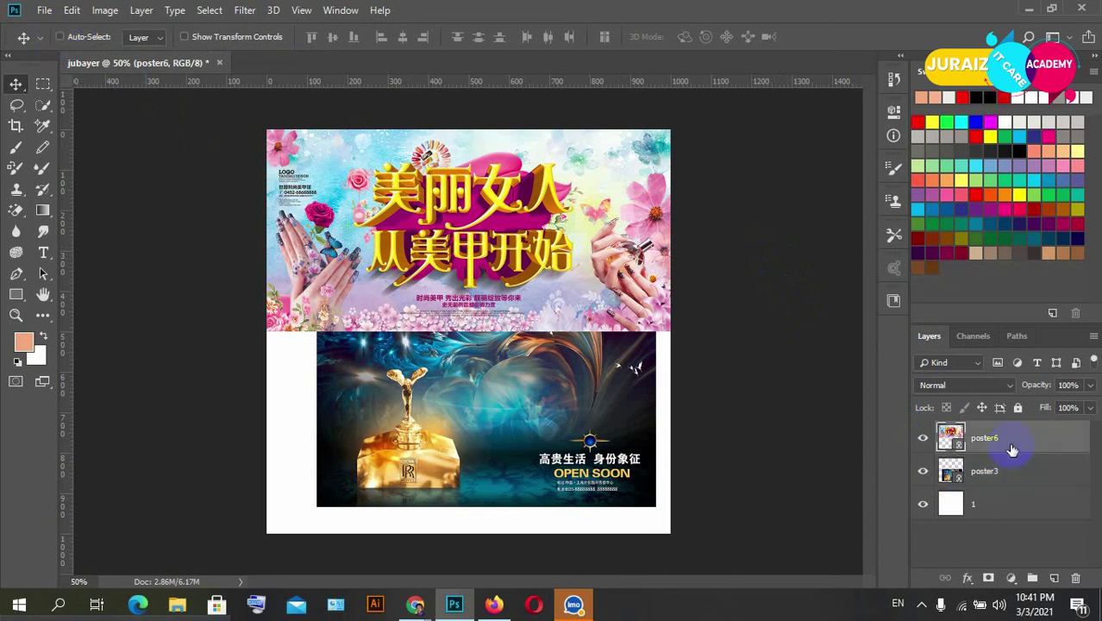
mouse_move(535, 233)
mouse_down()
mouse_move(540, 419)
mouse_move(533, 390)
mouse_up()
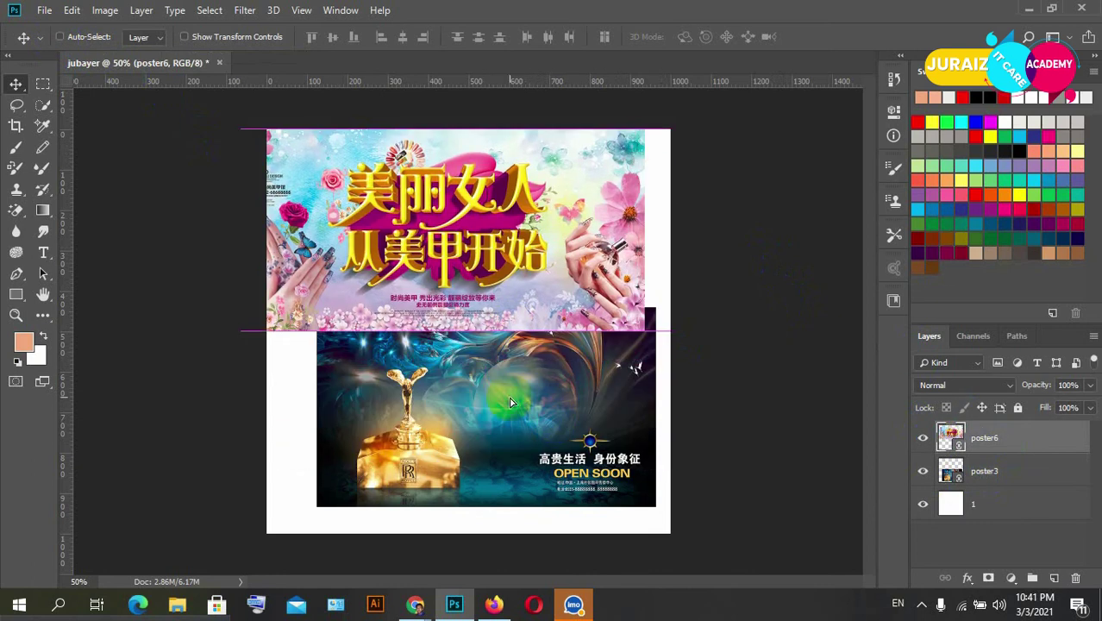
click(992, 473)
drag(551, 416, 533, 435)
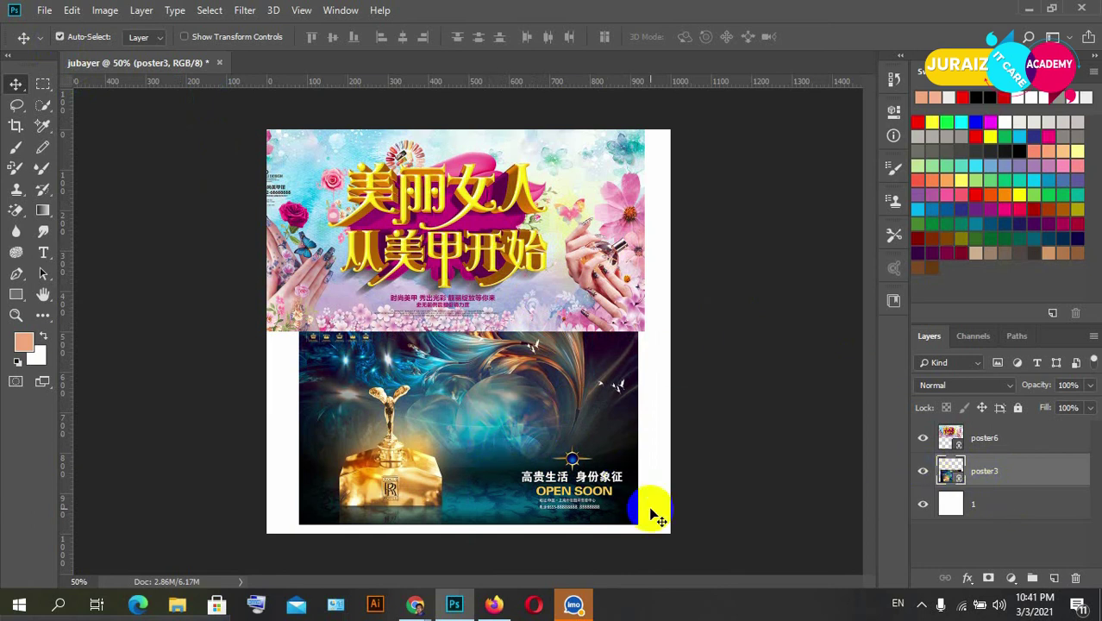
click(574, 213)
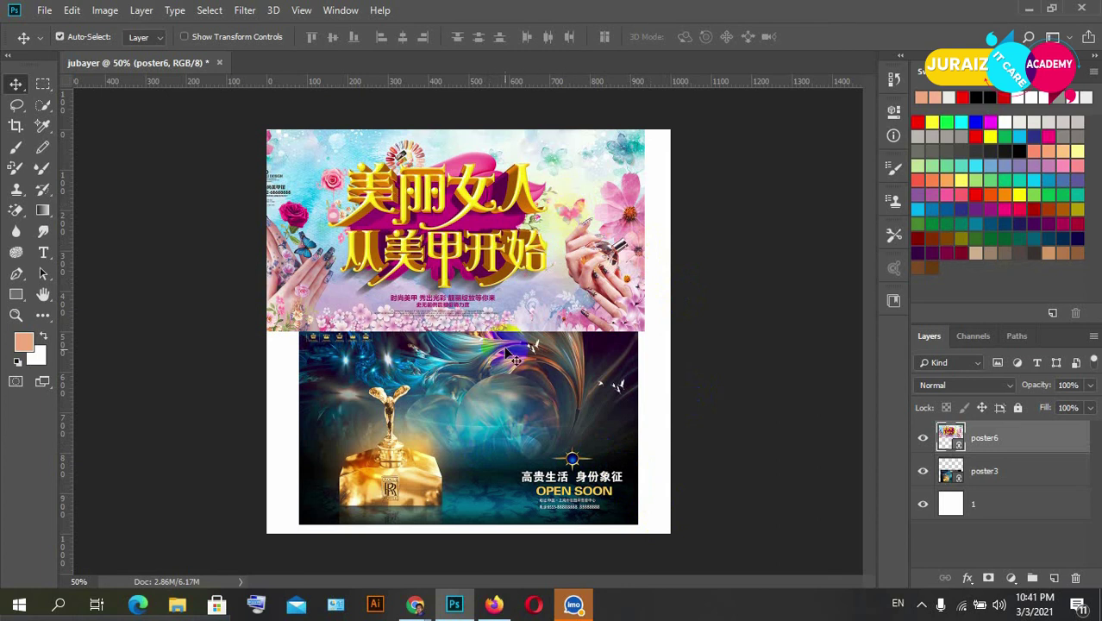
Switch between layers and Auto-Select settings, then nudge poster3 up-left under poster6
click(498, 407)
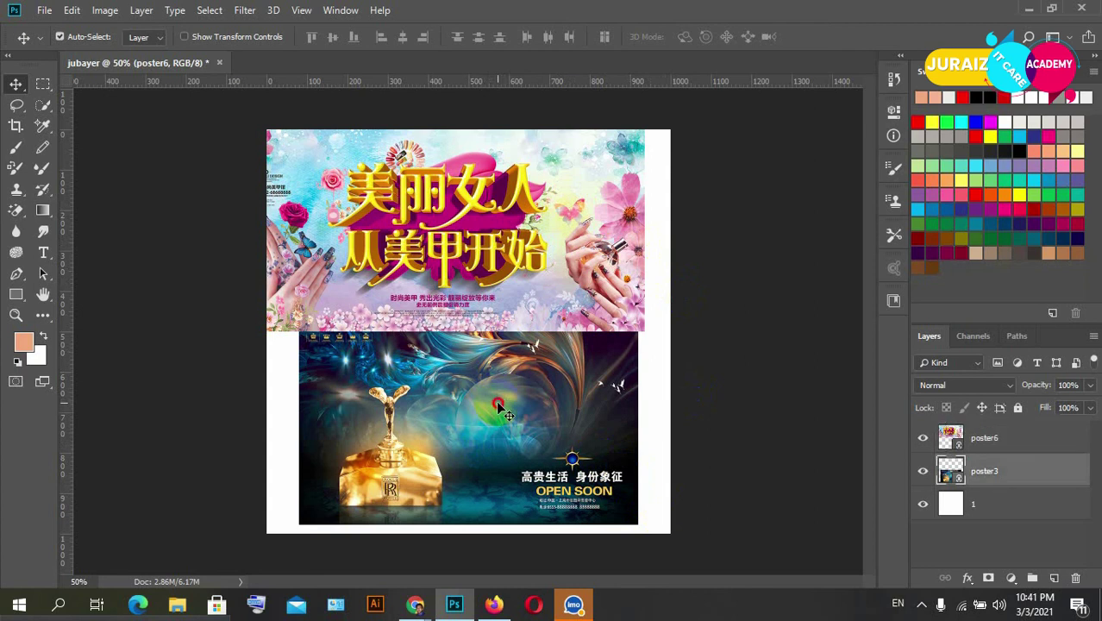
click(982, 481)
click(653, 411)
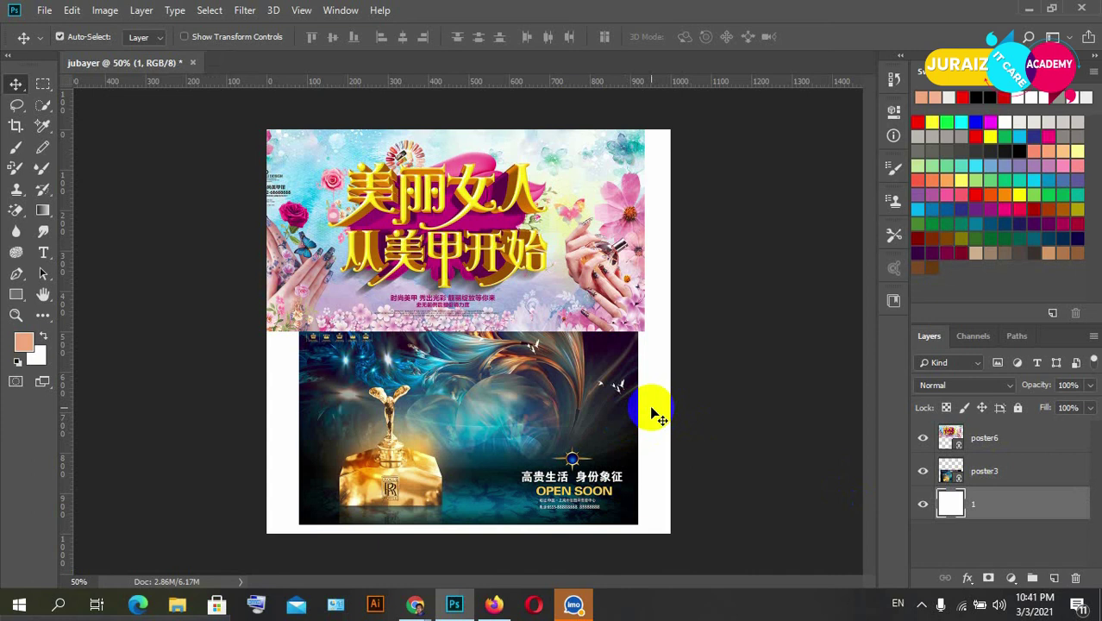
click(59, 35)
click(57, 36)
click(59, 36)
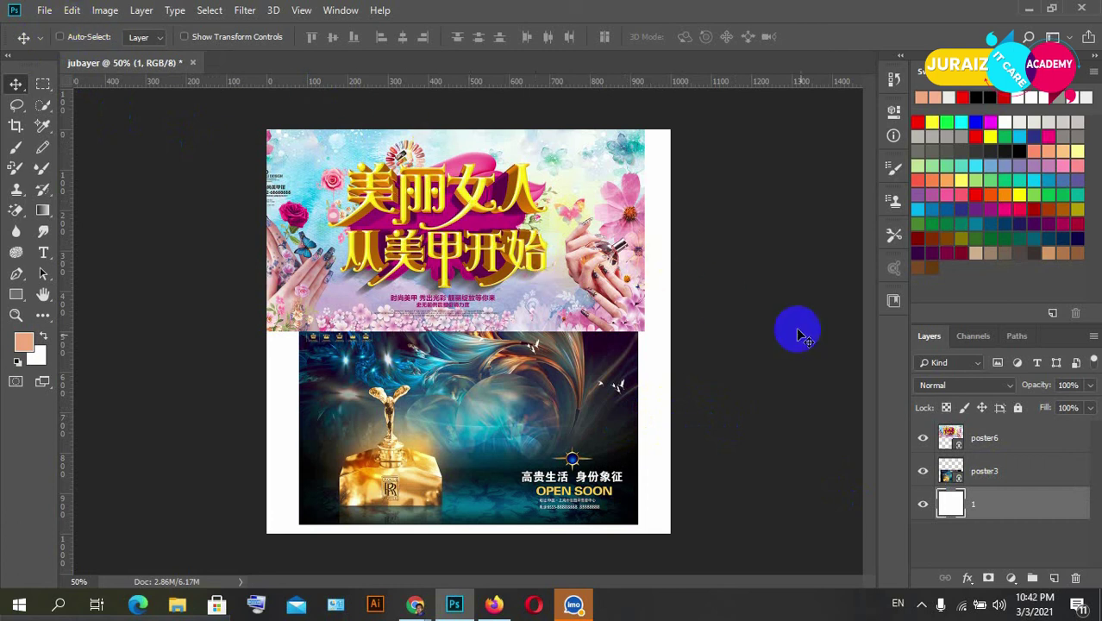
click(1014, 447)
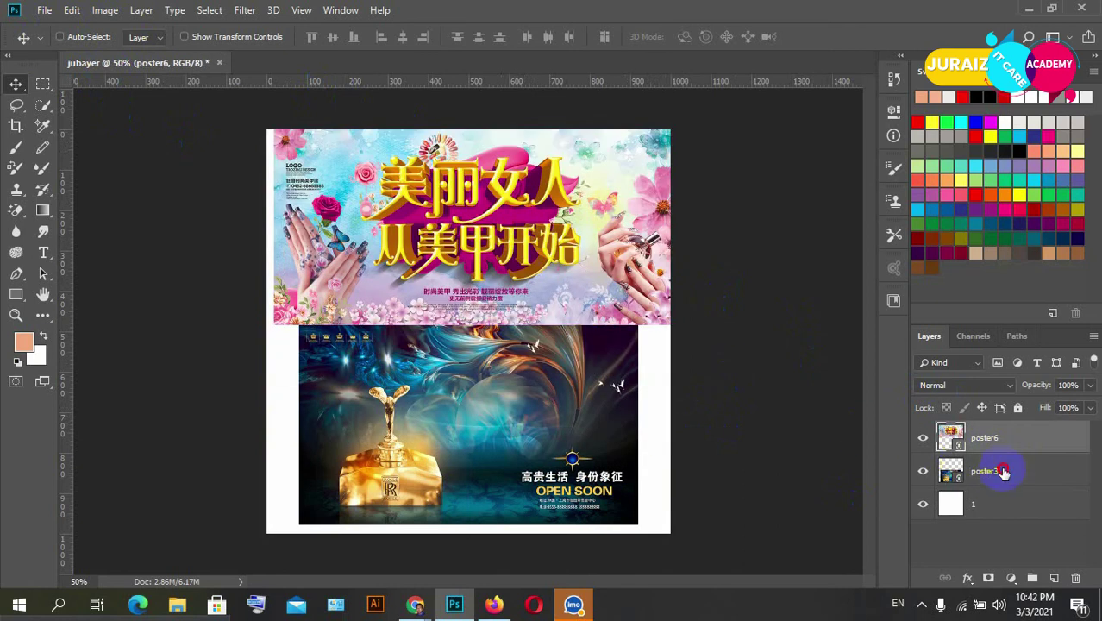
click(996, 470)
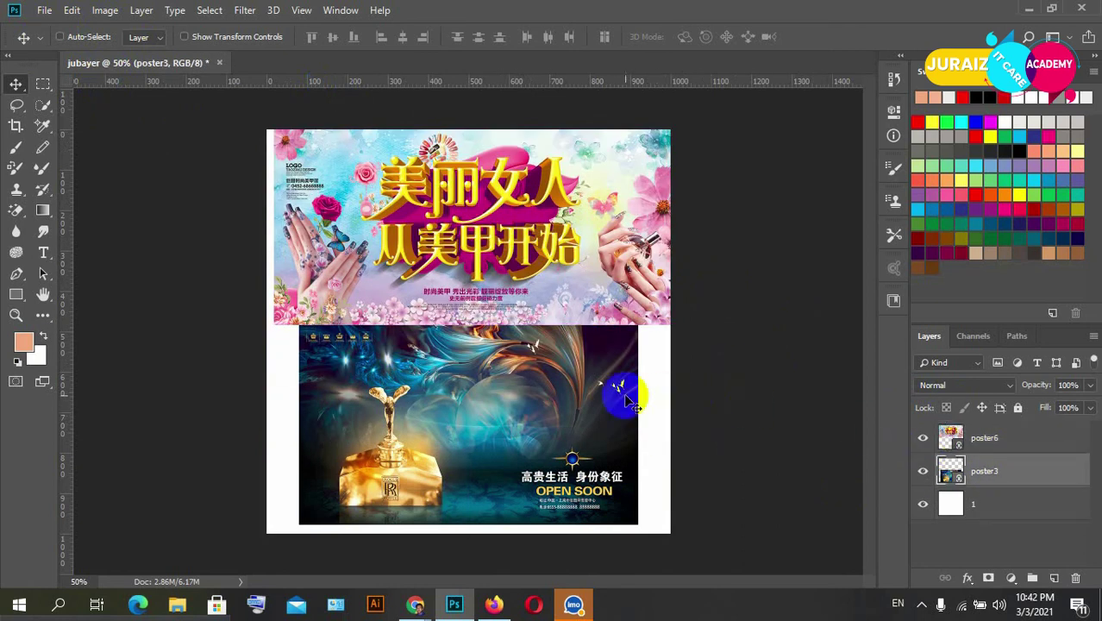
drag(668, 399, 640, 339)
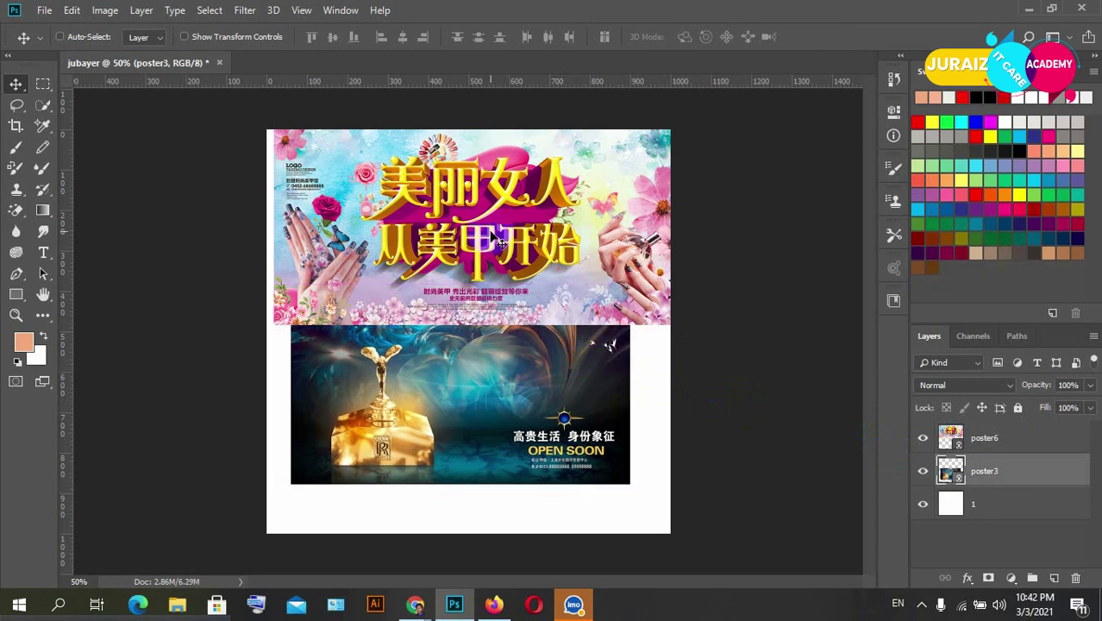
Turn Auto-Select back on; move poster6 down, then poster3 toward the bottom right
click(60, 37)
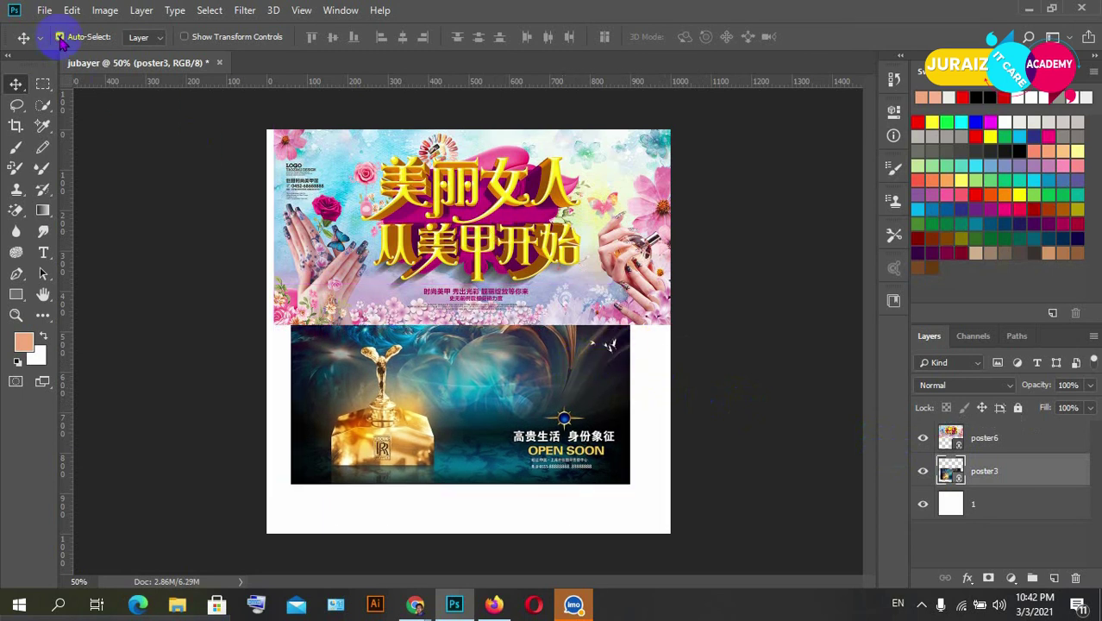
drag(423, 181, 402, 219)
drag(498, 396, 530, 447)
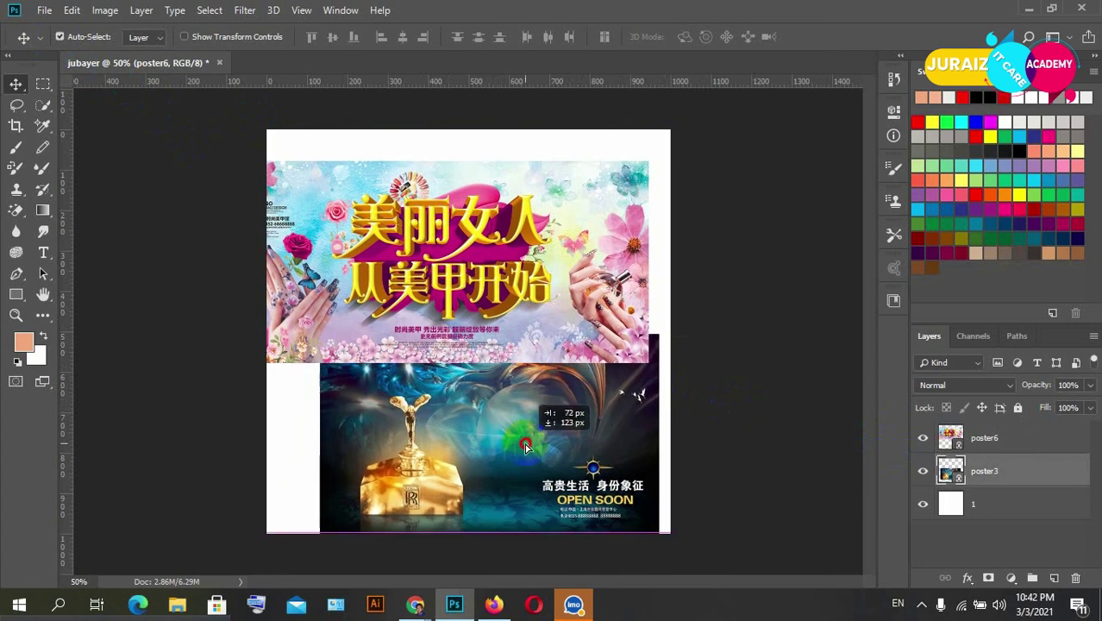
drag(519, 323, 541, 315)
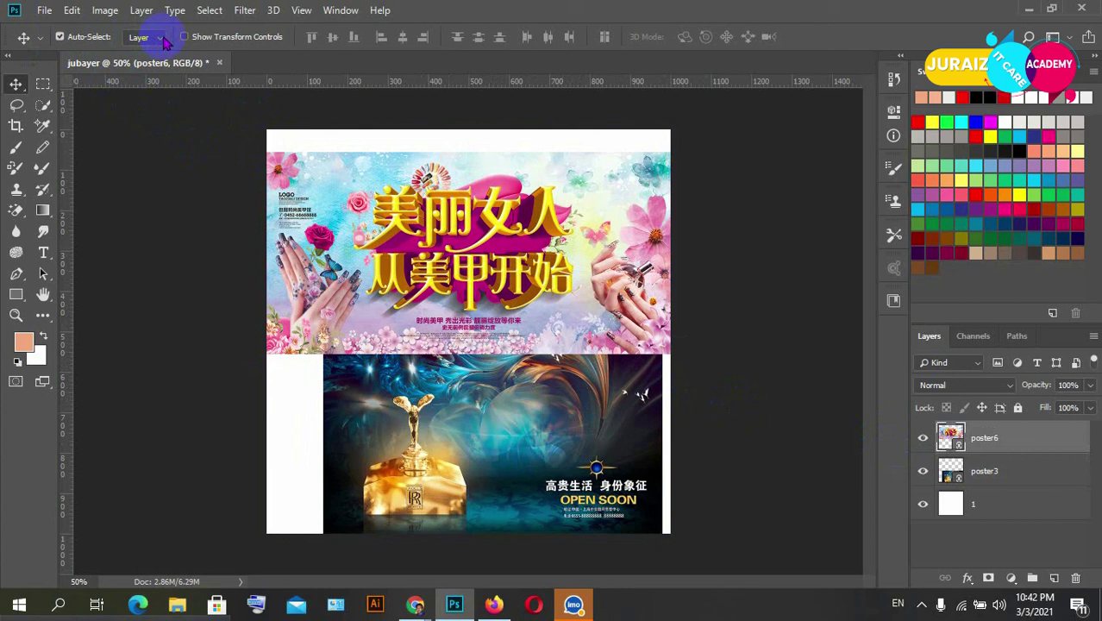
Set Auto-Select to Layer, raise poster6 to the top, lower poster3, and shift layer 1 right
click(164, 41)
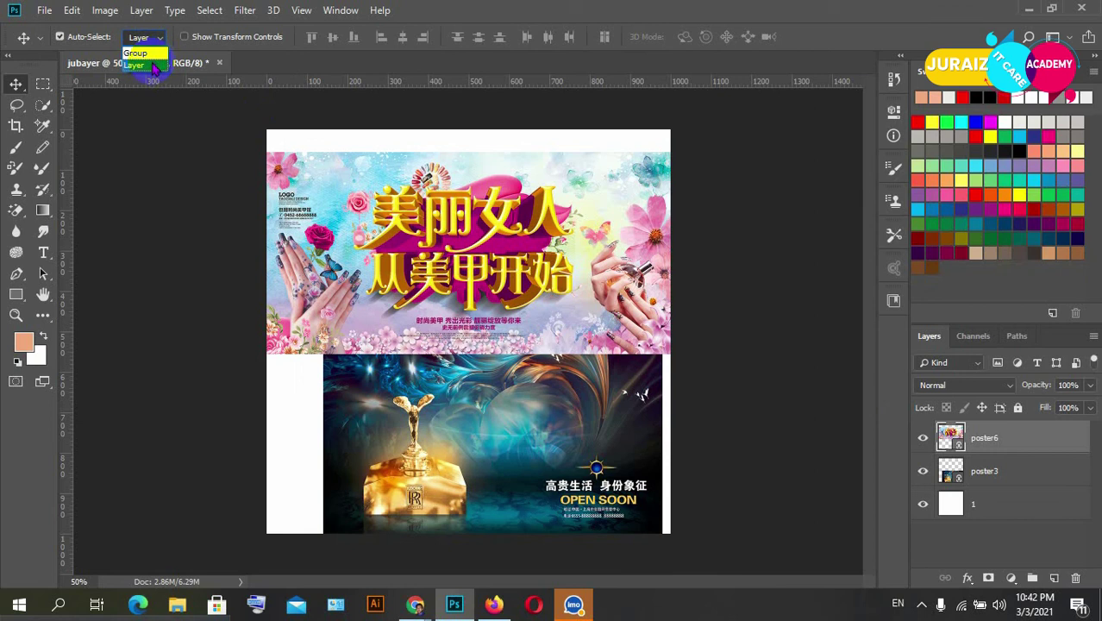
click(156, 67)
drag(510, 243, 509, 176)
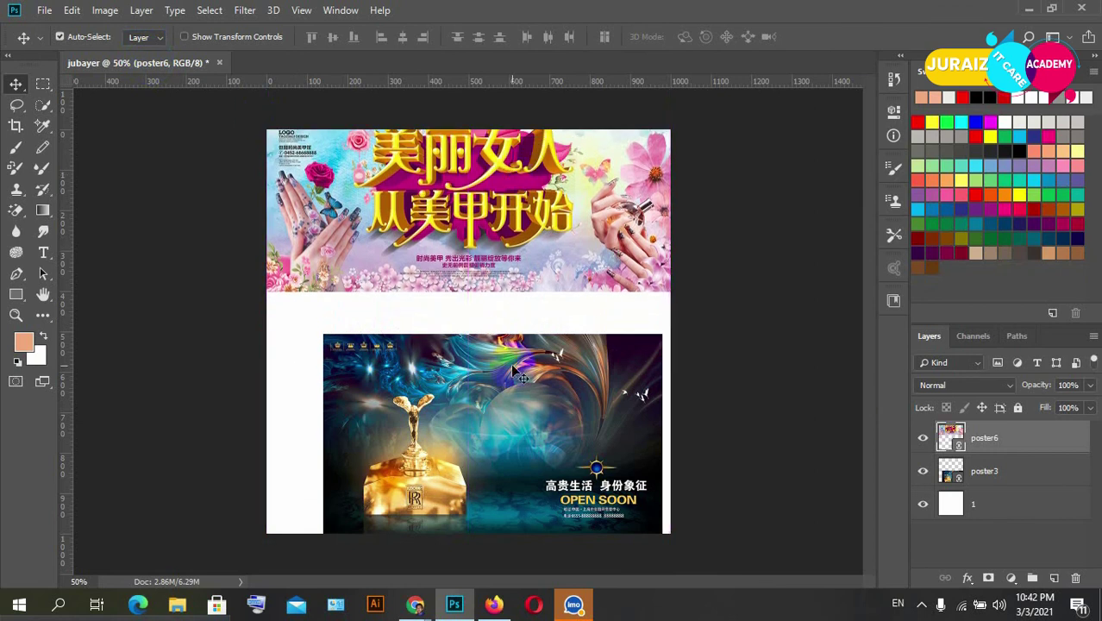
drag(519, 387, 518, 400)
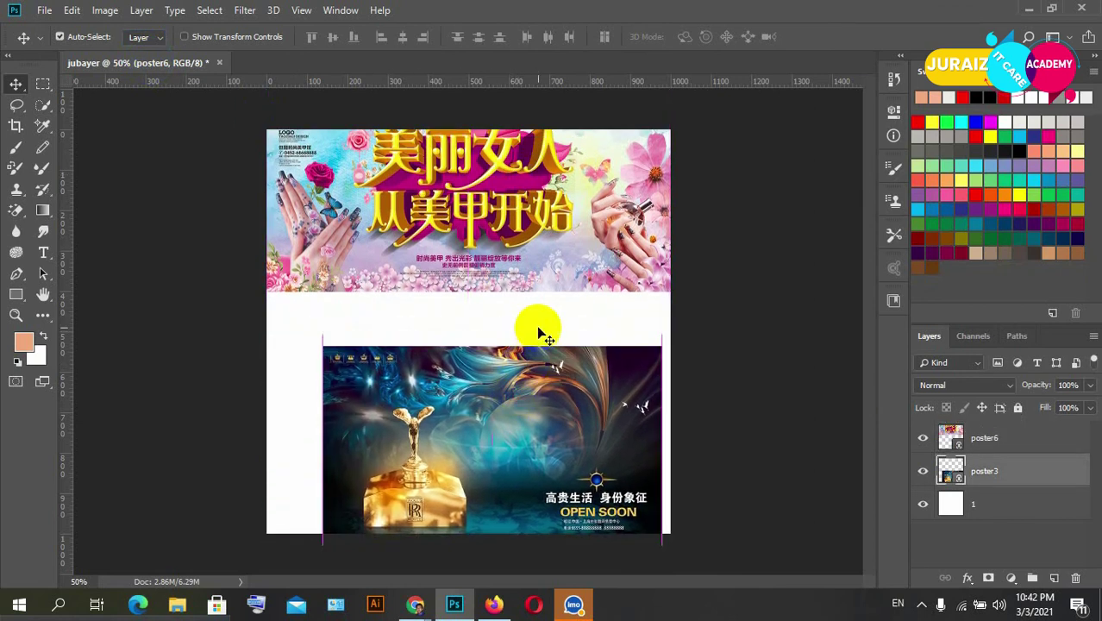
click(537, 324)
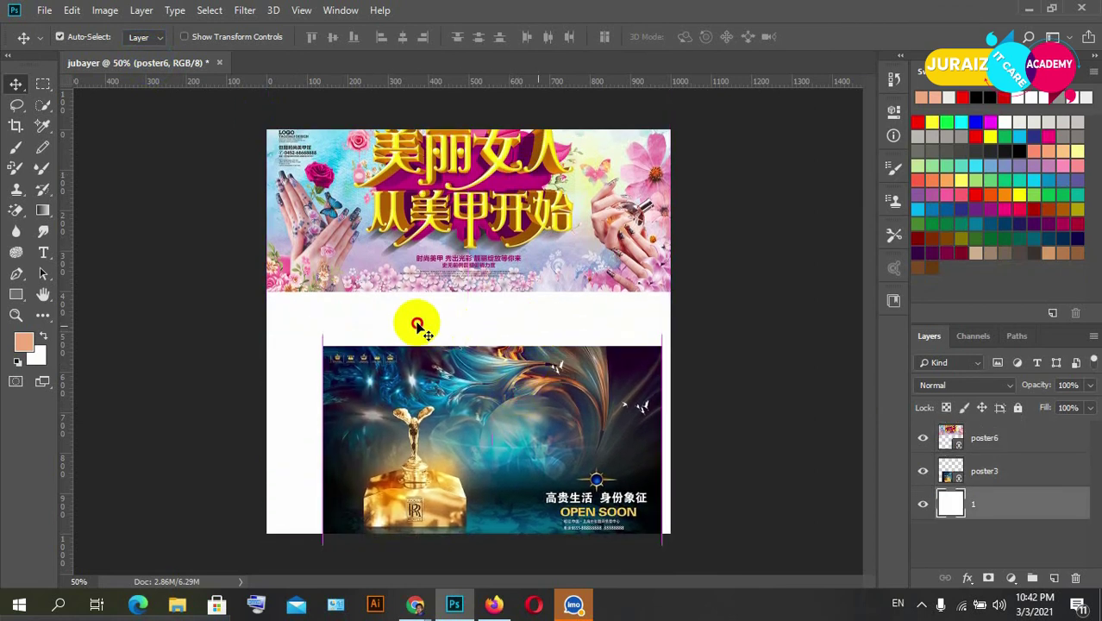
mouse_move(419, 317)
mouse_down()
mouse_move(509, 322)
mouse_move(429, 321)
mouse_up()
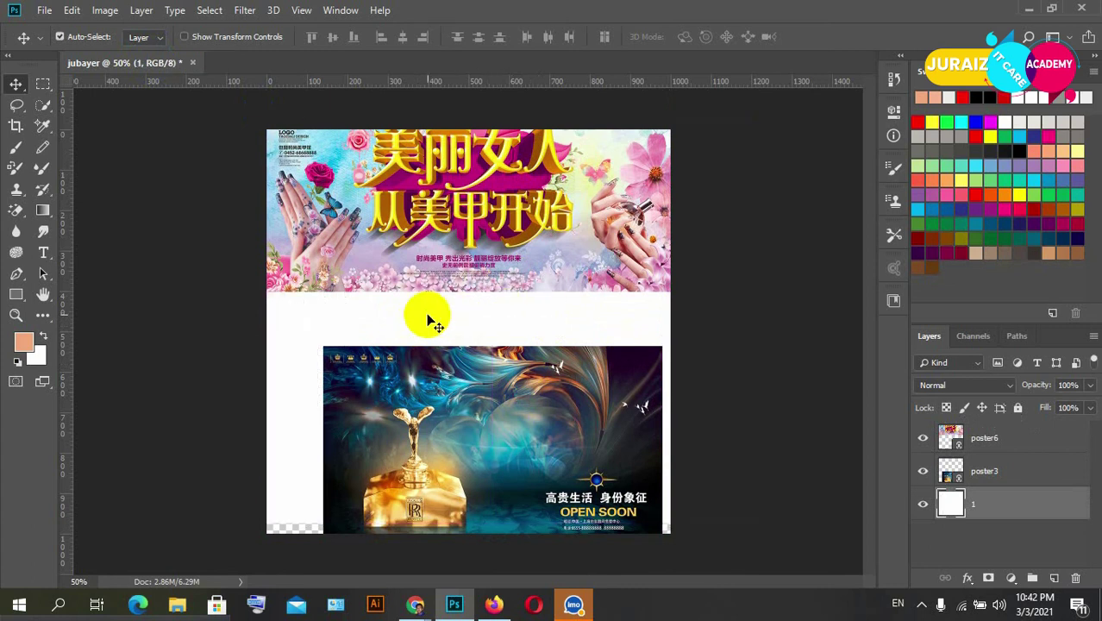
Keep Auto-Select on Layer, nudge poster6 right, and drag white layer 1 back to fill the canvas
click(156, 37)
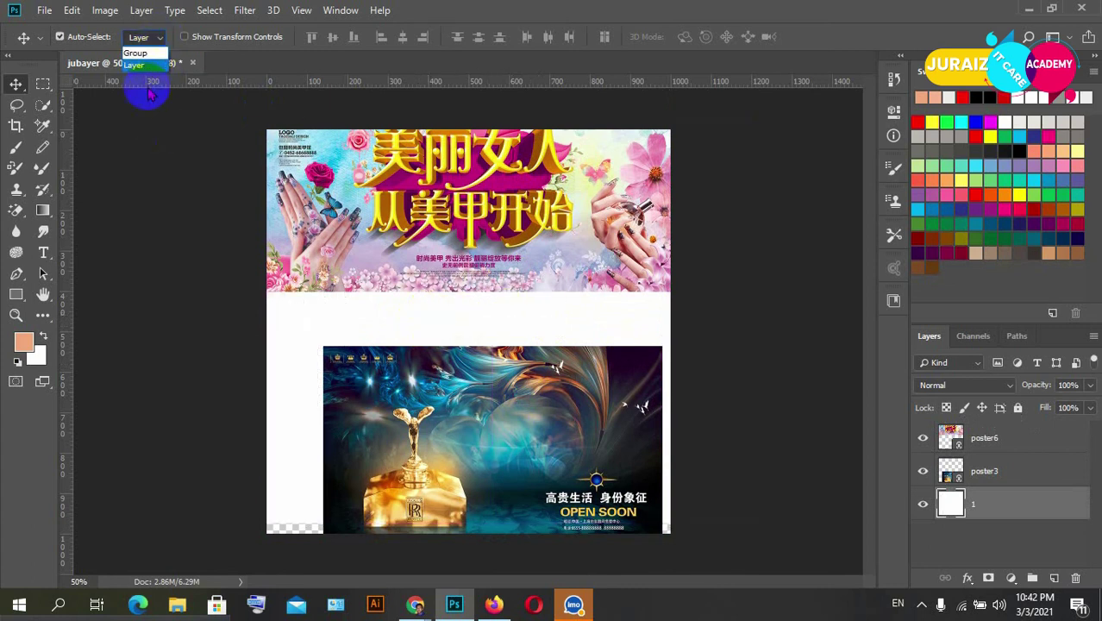
click(139, 65)
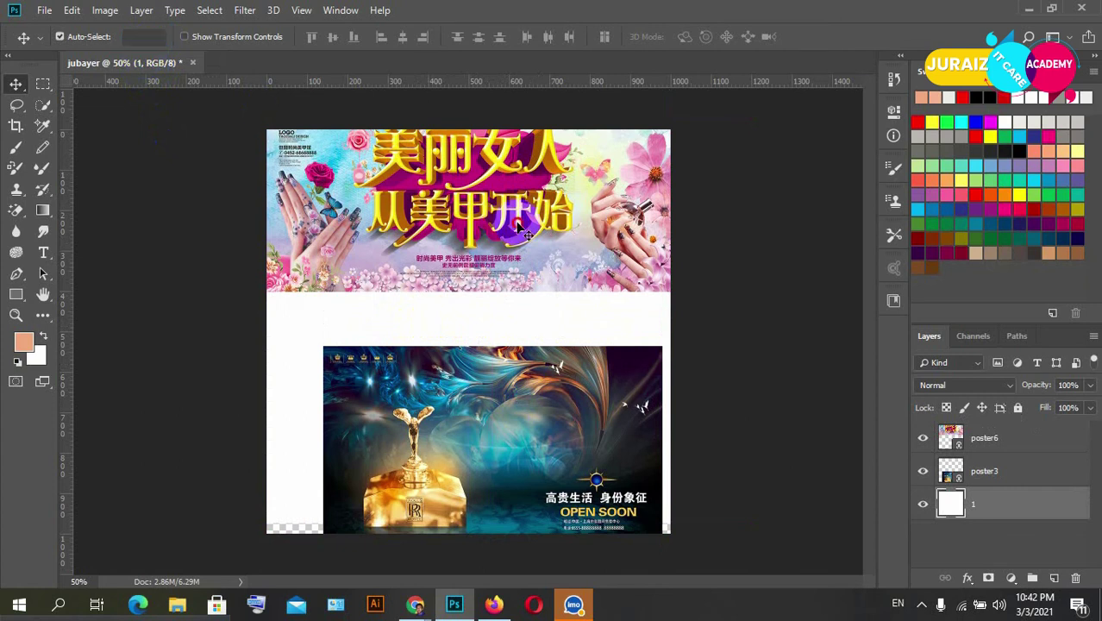
mouse_move(517, 224)
mouse_down()
mouse_move(524, 319)
mouse_move(549, 324)
mouse_up()
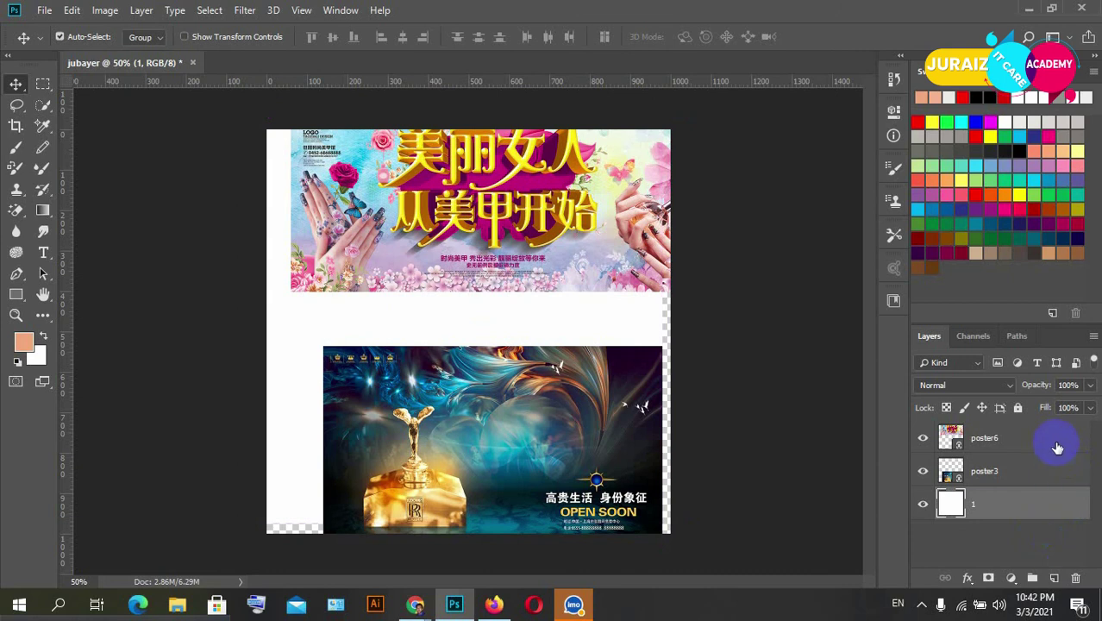
click(942, 500)
click(586, 240)
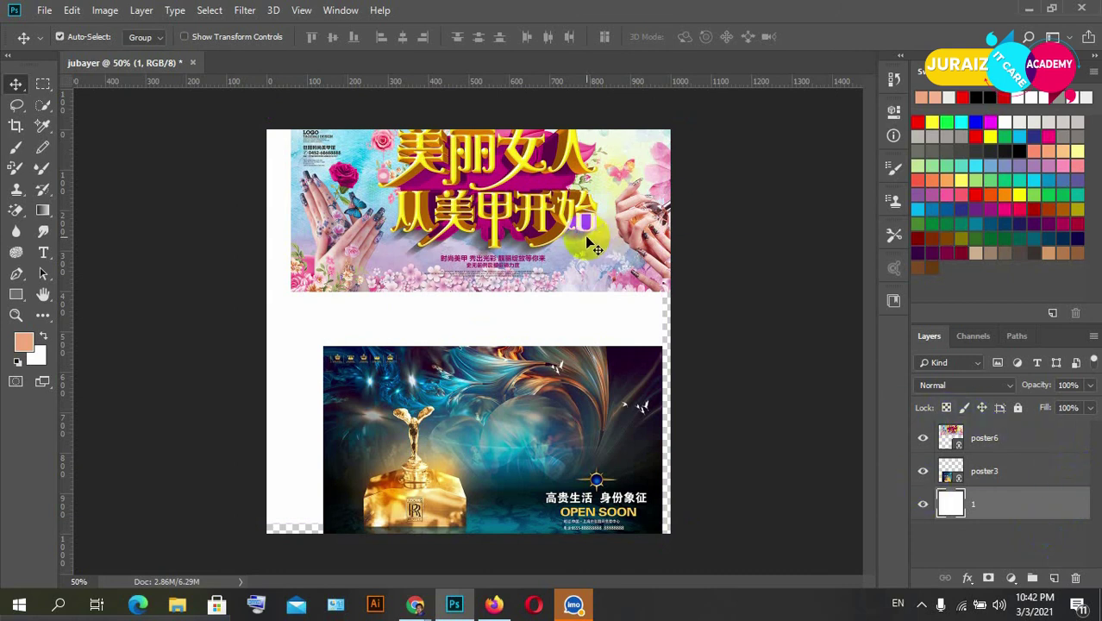
drag(586, 240, 587, 329)
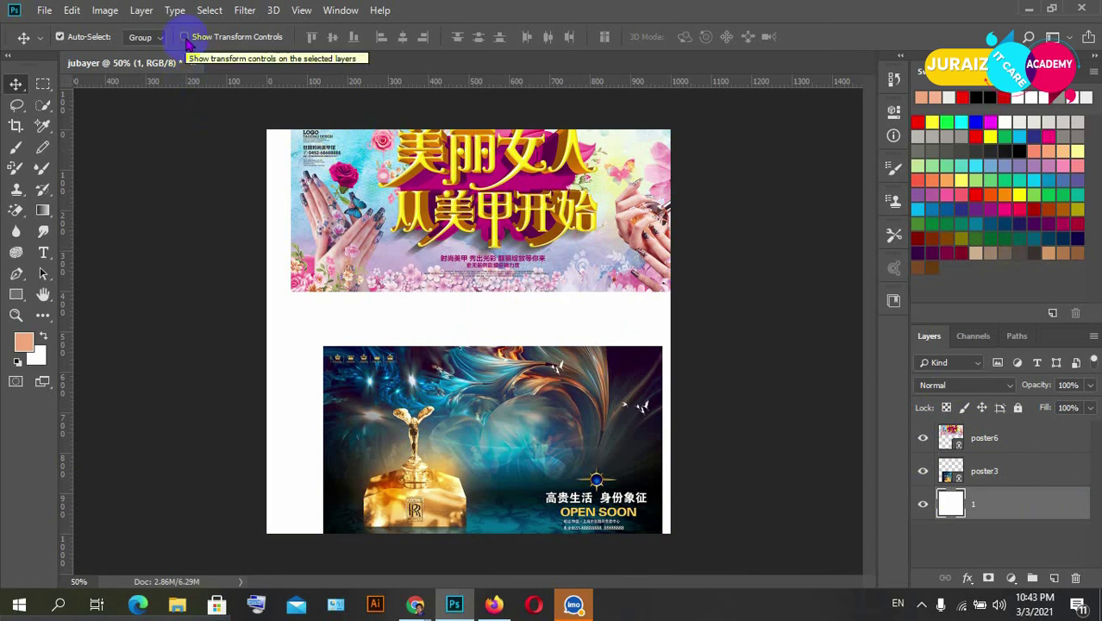
Enable Show Transform Controls, toggle layer 1's visibility, and drag the white layer off and back
click(184, 39)
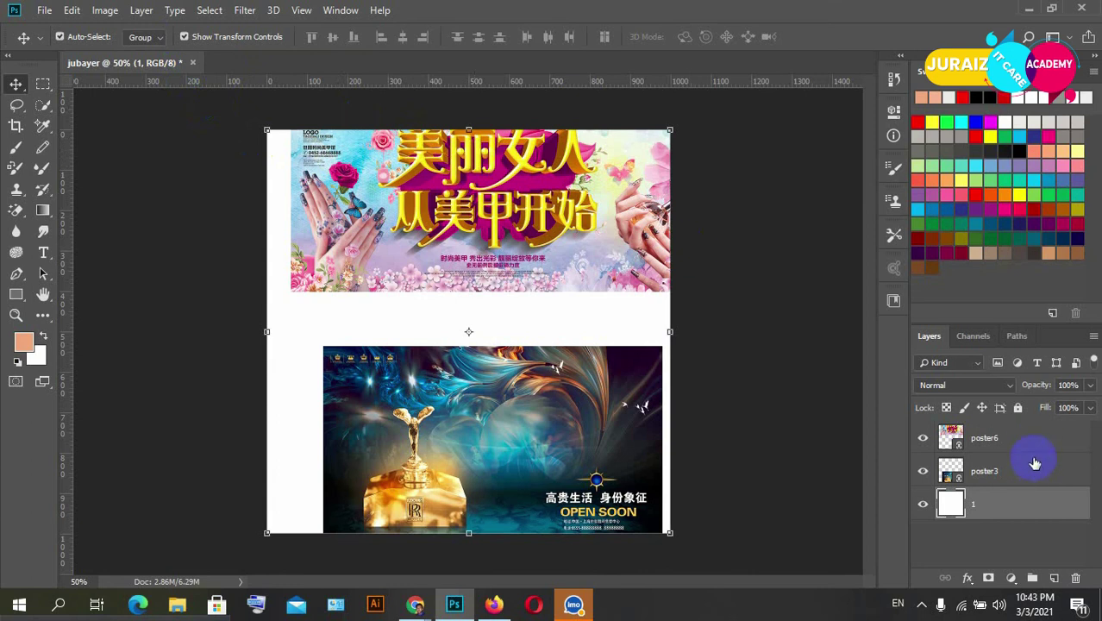
click(923, 504)
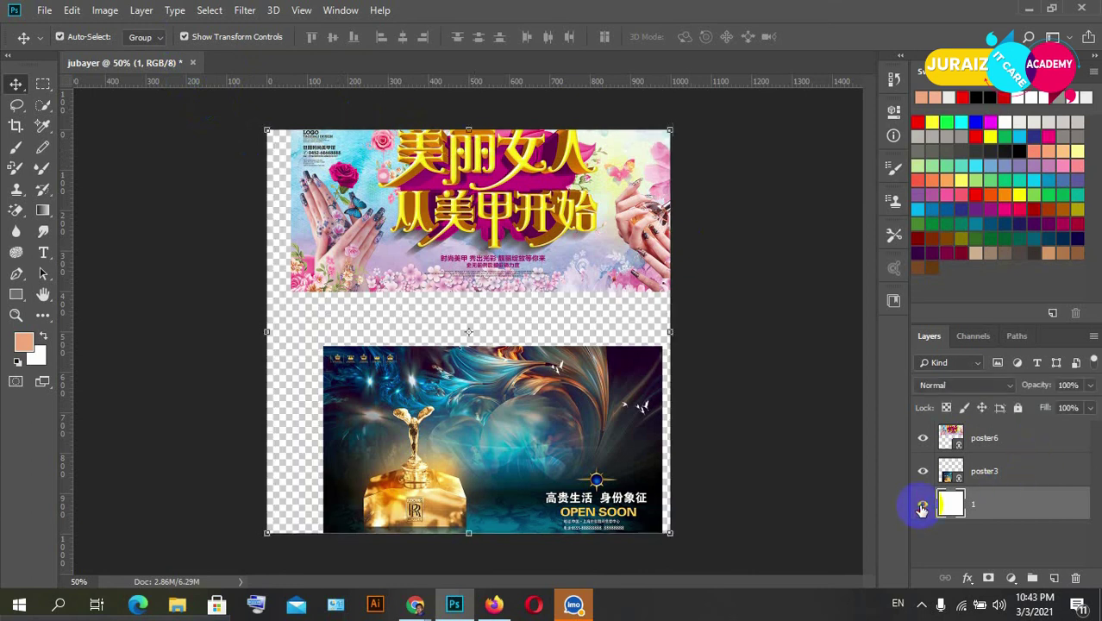
click(923, 506)
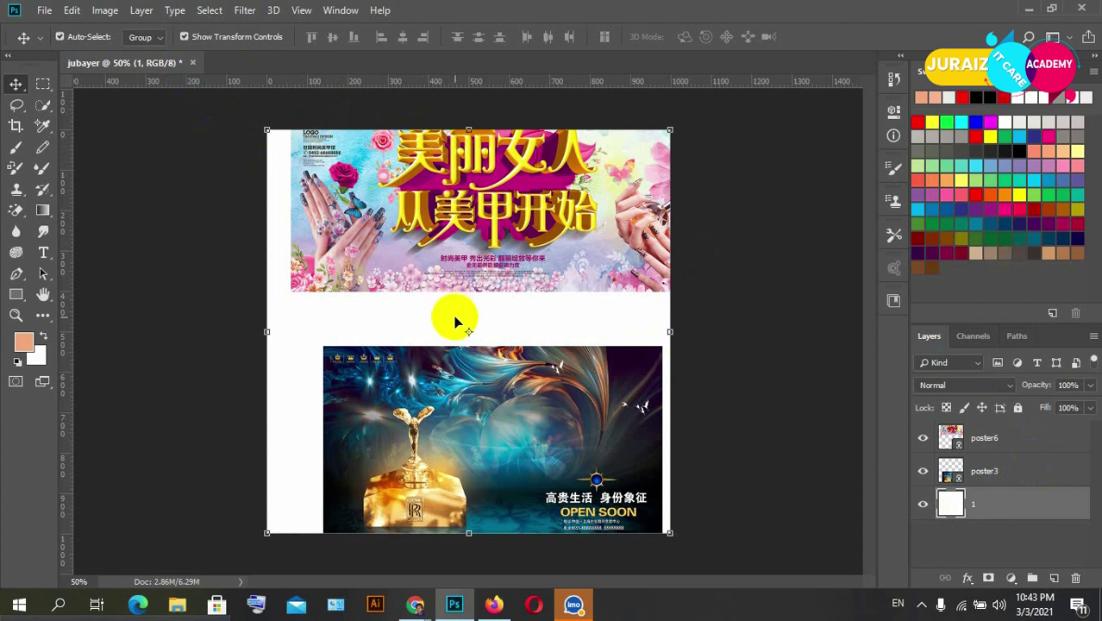
drag(455, 322, 381, 306)
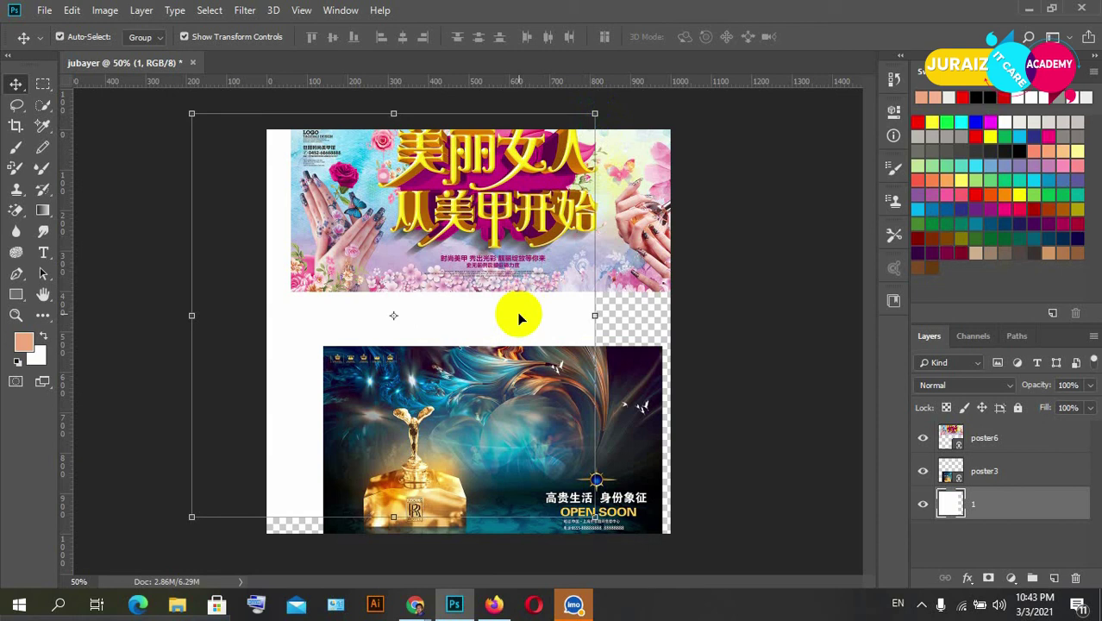
drag(519, 318, 599, 332)
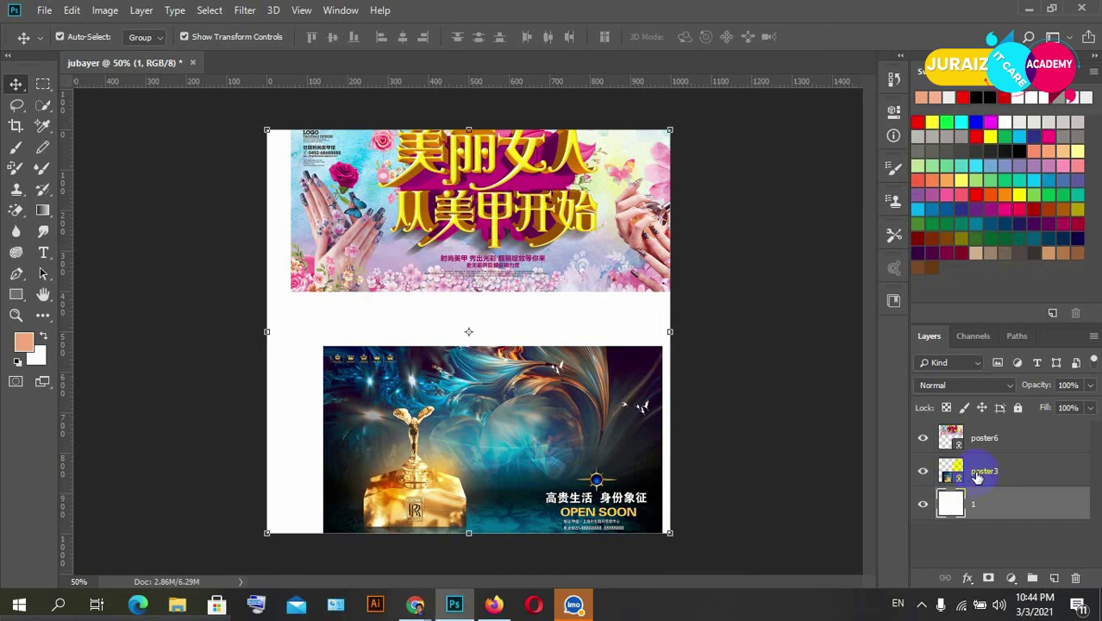
Select the poster3 layer and drag its image up-left to sit fully inside the white canvas
click(979, 474)
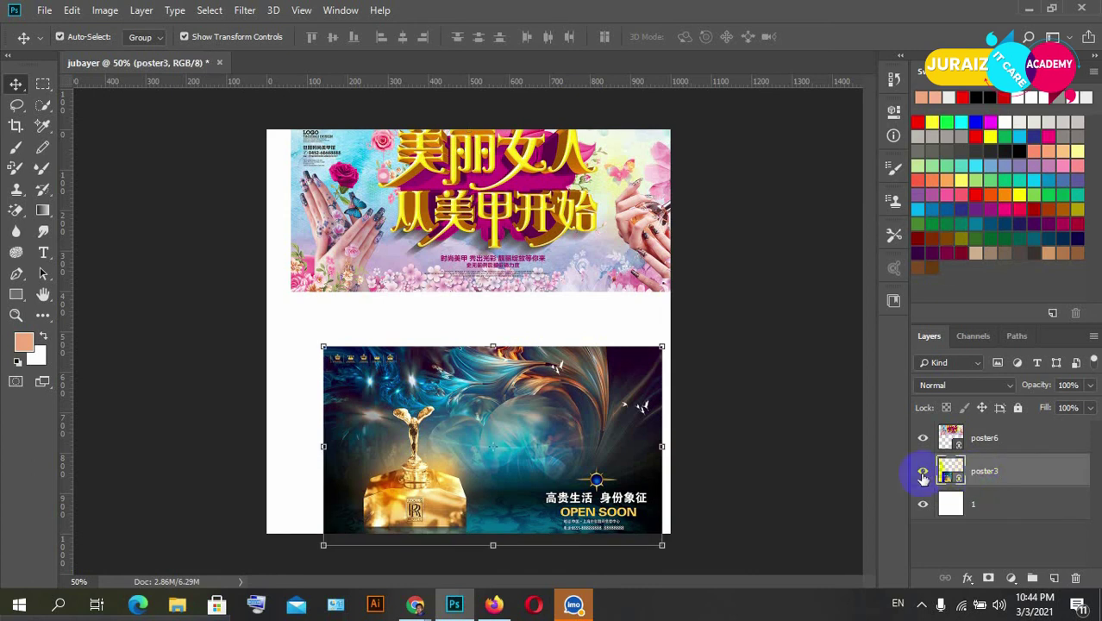
mouse_move(949, 475)
mouse_down()
mouse_move(960, 477)
mouse_move(762, 482)
mouse_up()
drag(545, 425, 528, 409)
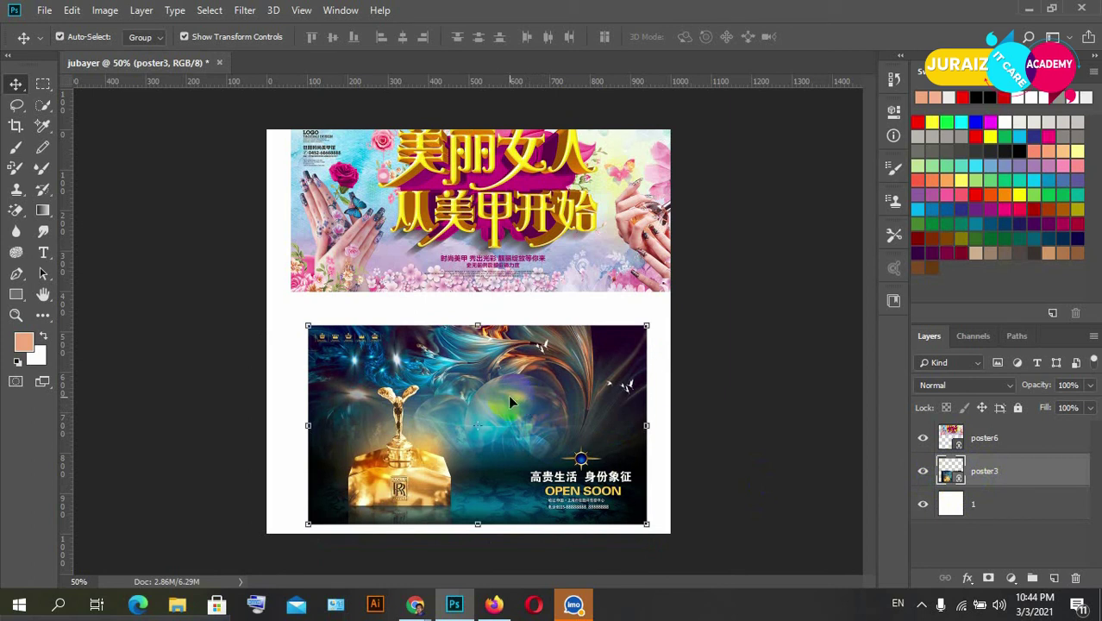
click(965, 479)
click(517, 413)
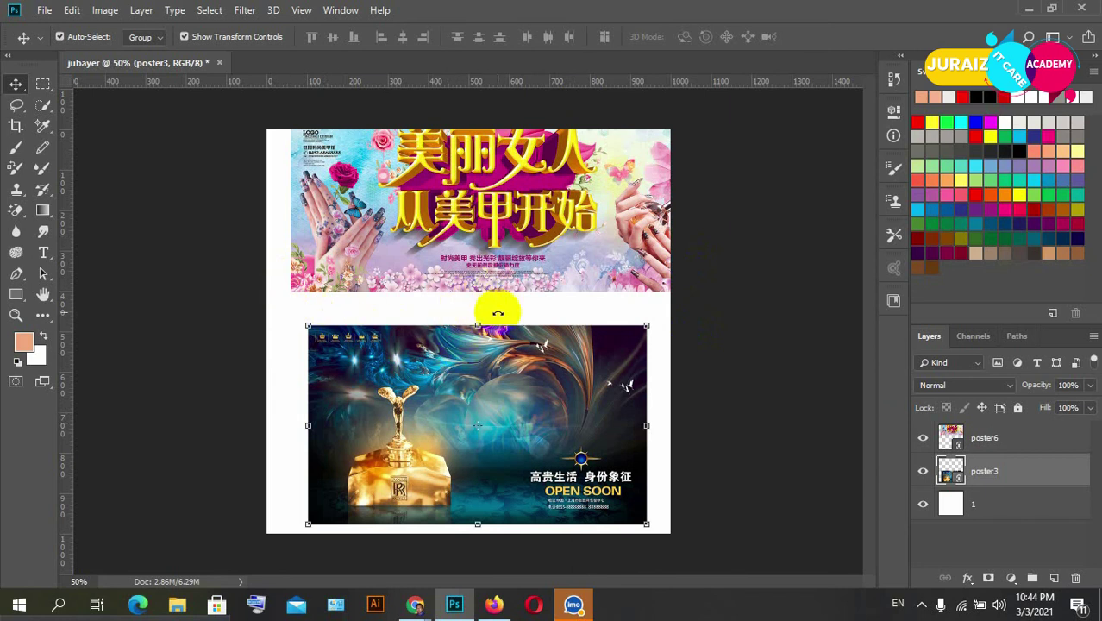
click(990, 474)
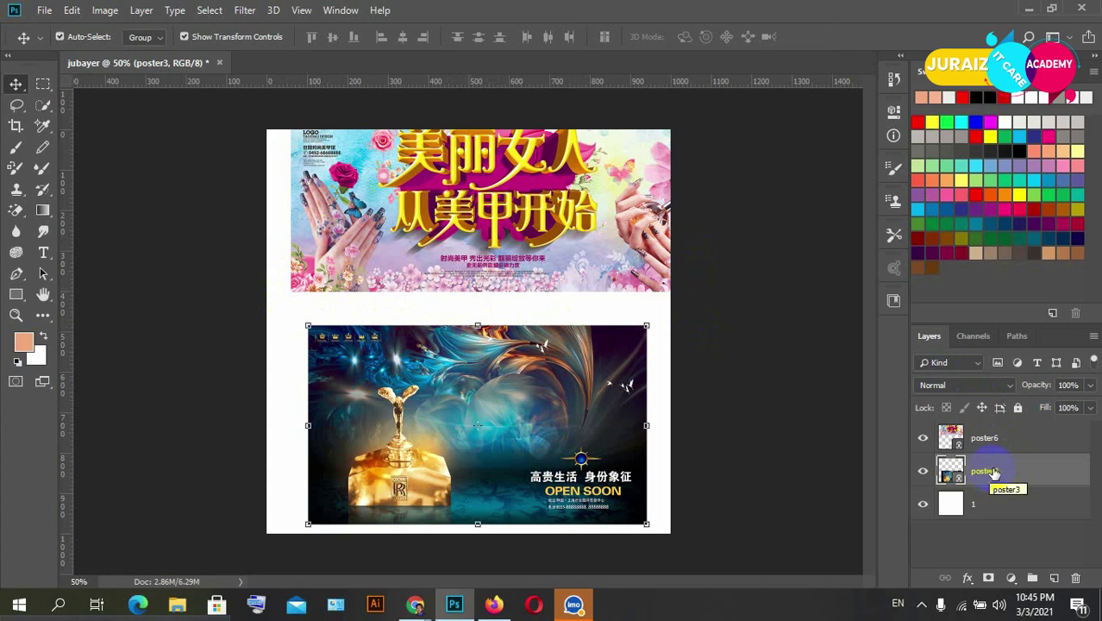
Rasterize the poster3 layer via its context menu, then make poster6 the active layer
right_click(994, 473)
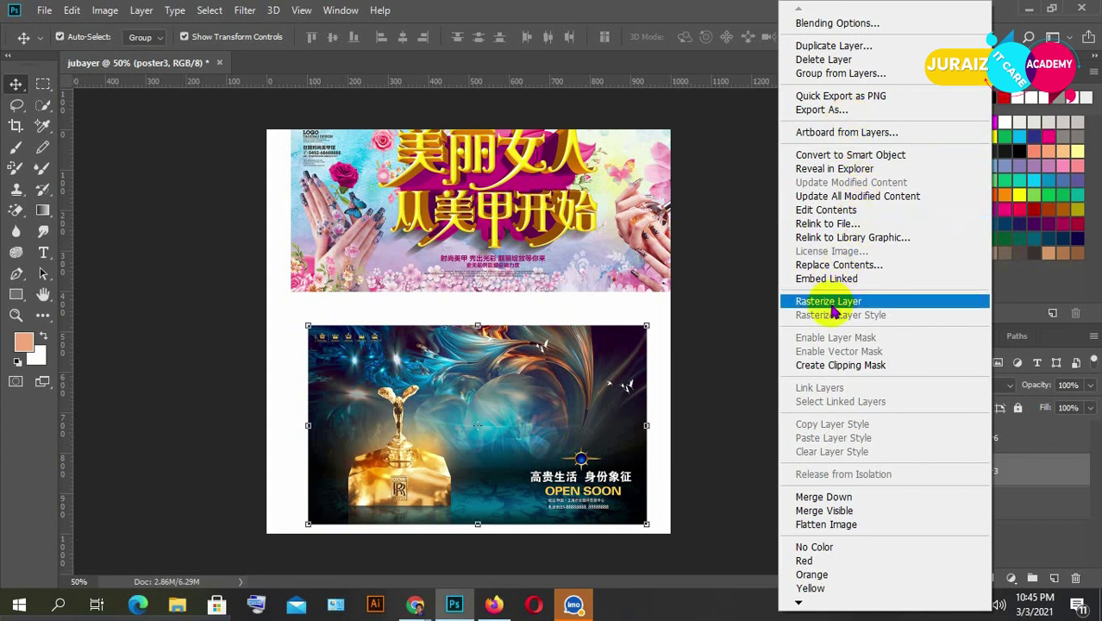
click(831, 306)
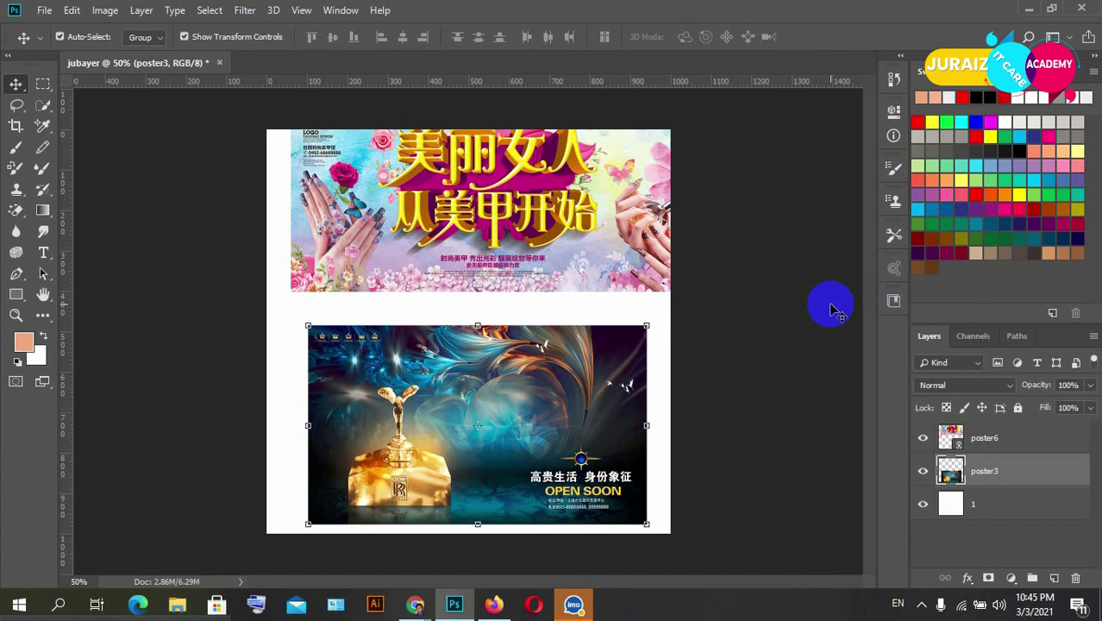
click(952, 470)
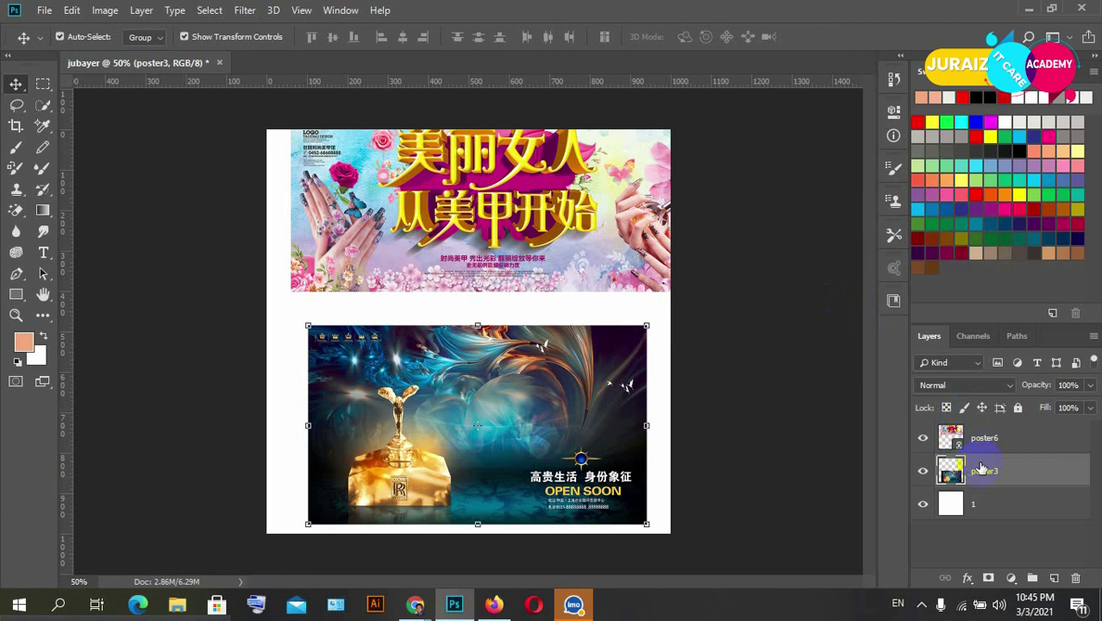
click(987, 442)
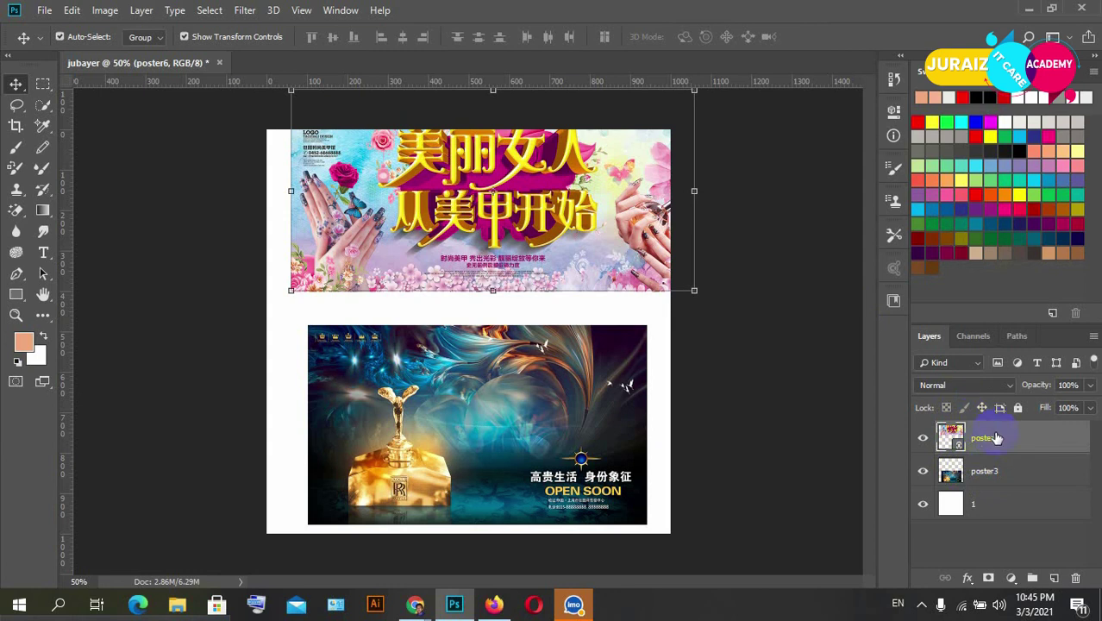
Rasterize poster6, convert it back to a Smart Object, then rasterize it again
right_click(996, 441)
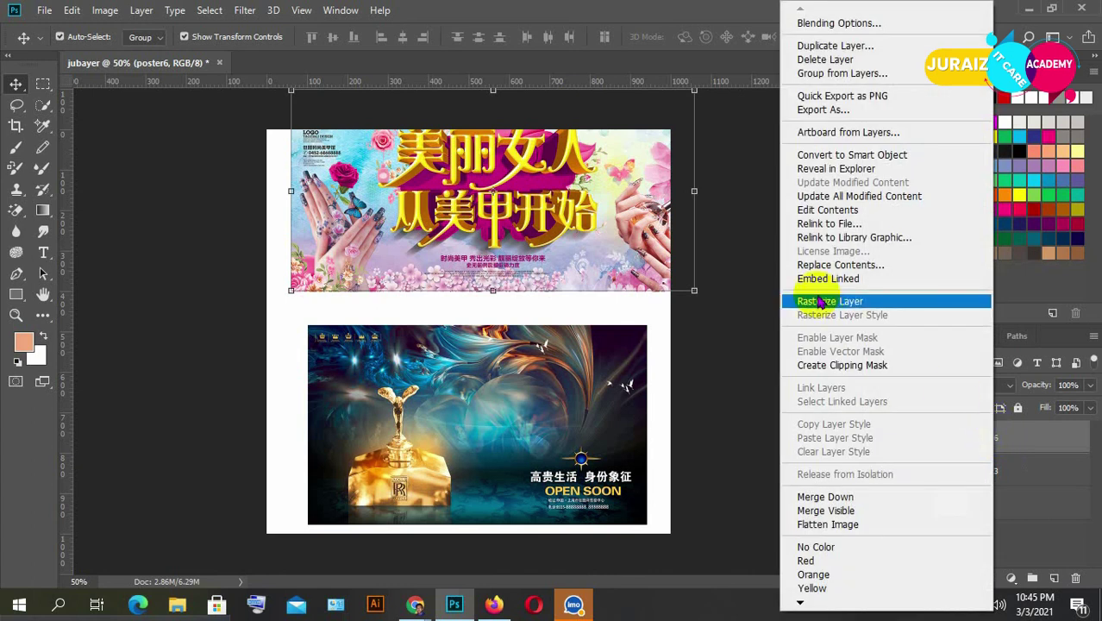
click(819, 301)
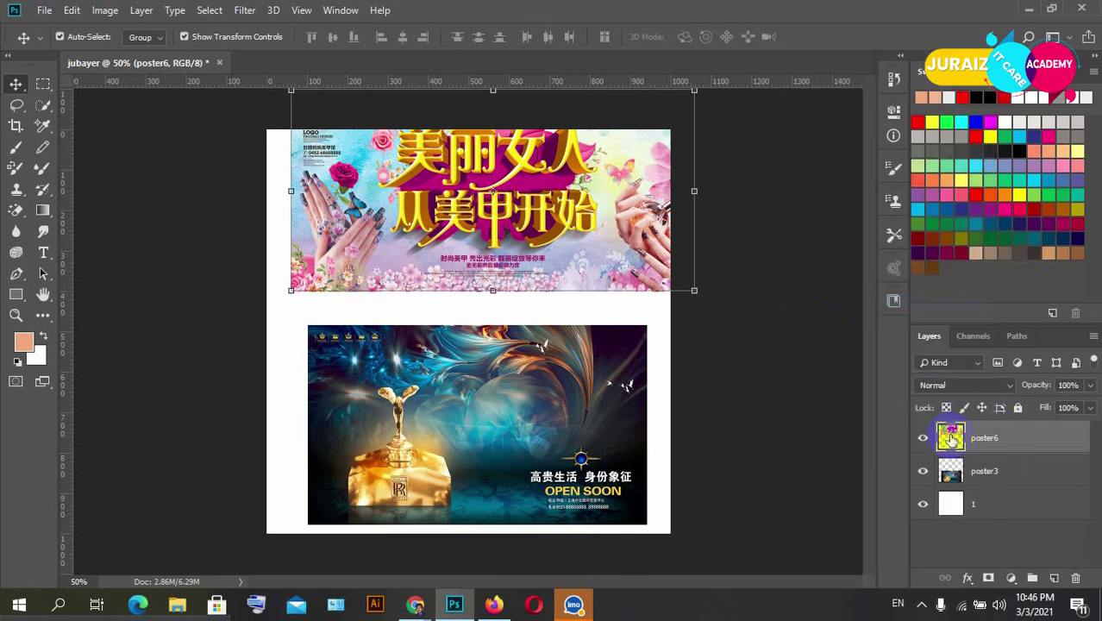
right_click(994, 441)
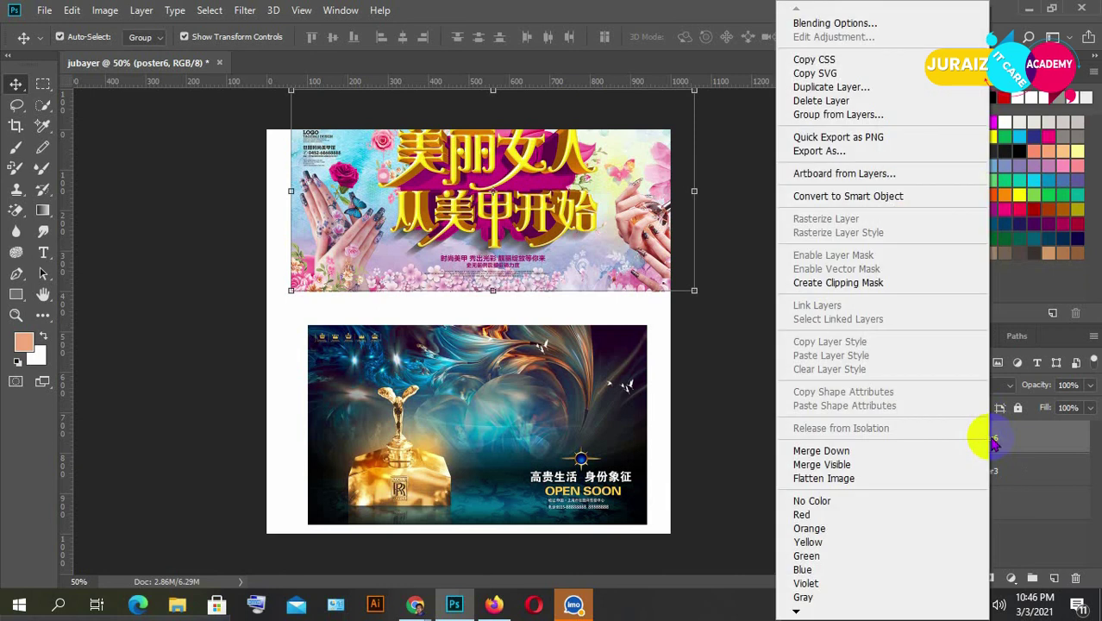
click(841, 204)
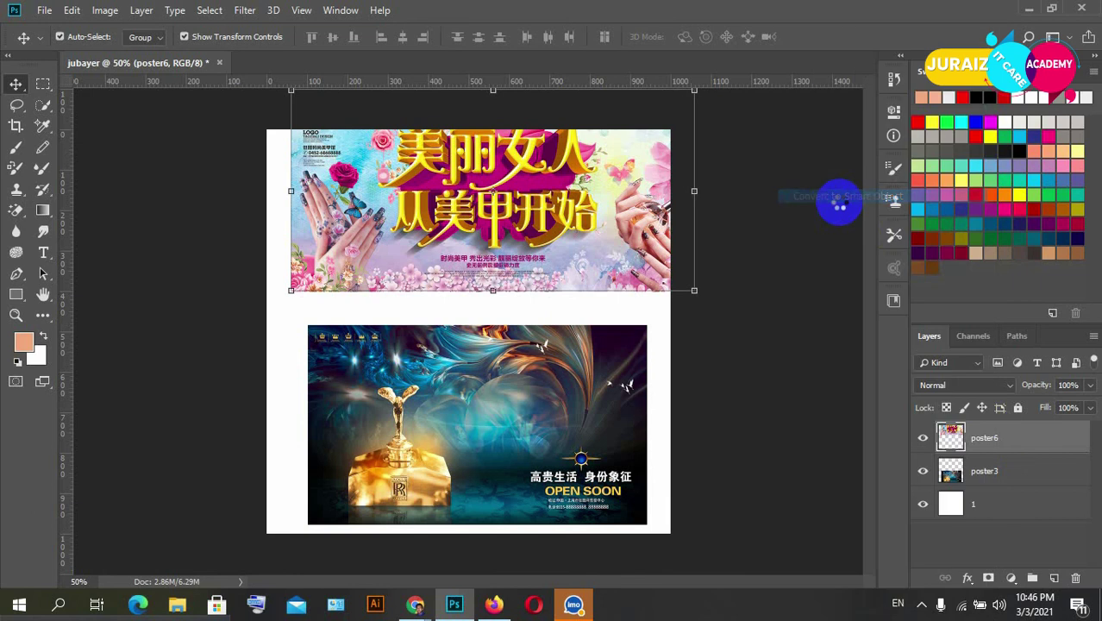
right_click(971, 443)
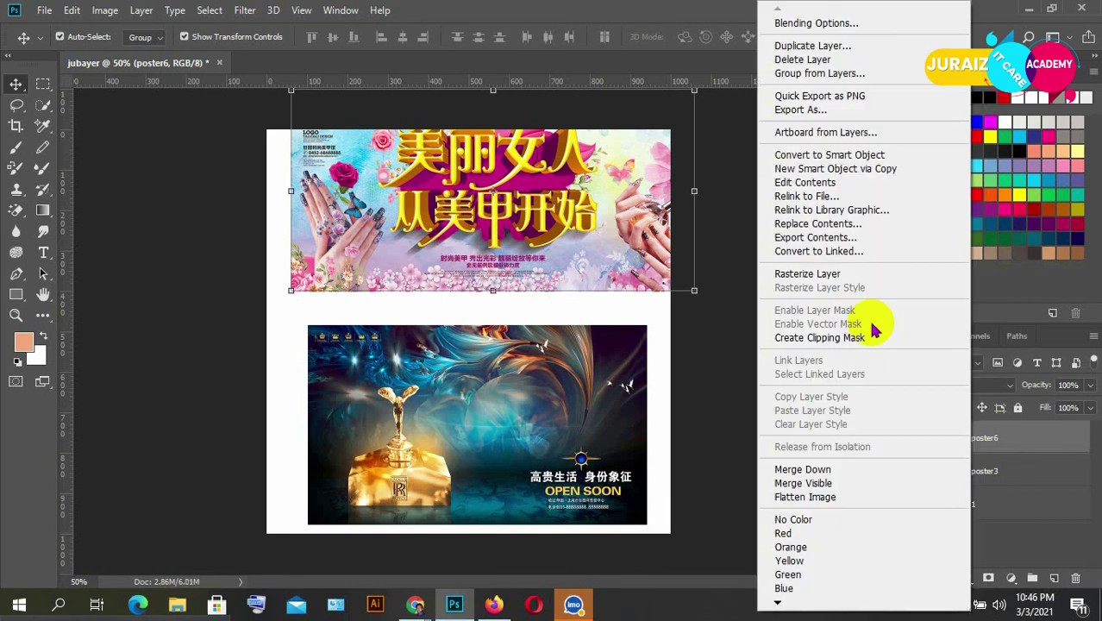
click(836, 276)
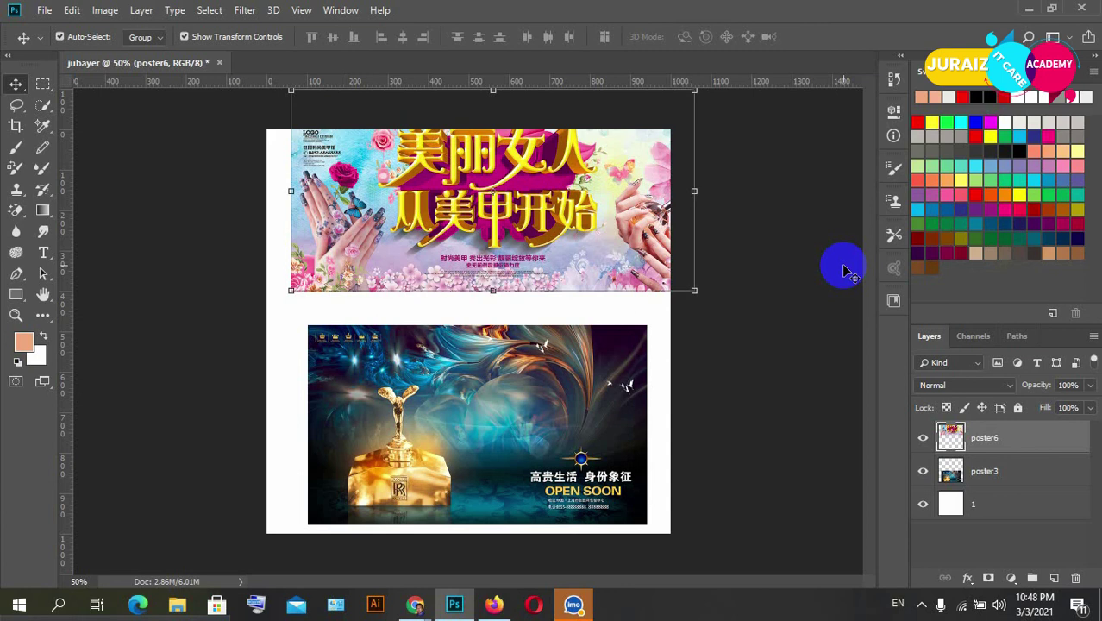
Set a new document's Color Mode to CMYK Color, then close the dialog without creating it
click(45, 12)
click(48, 20)
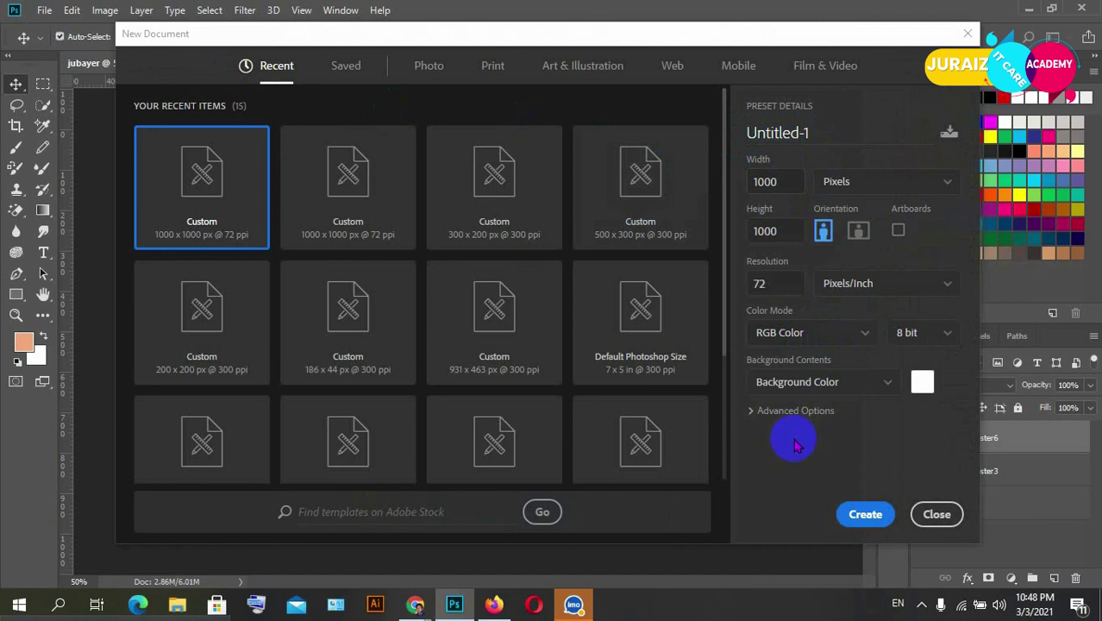
click(864, 333)
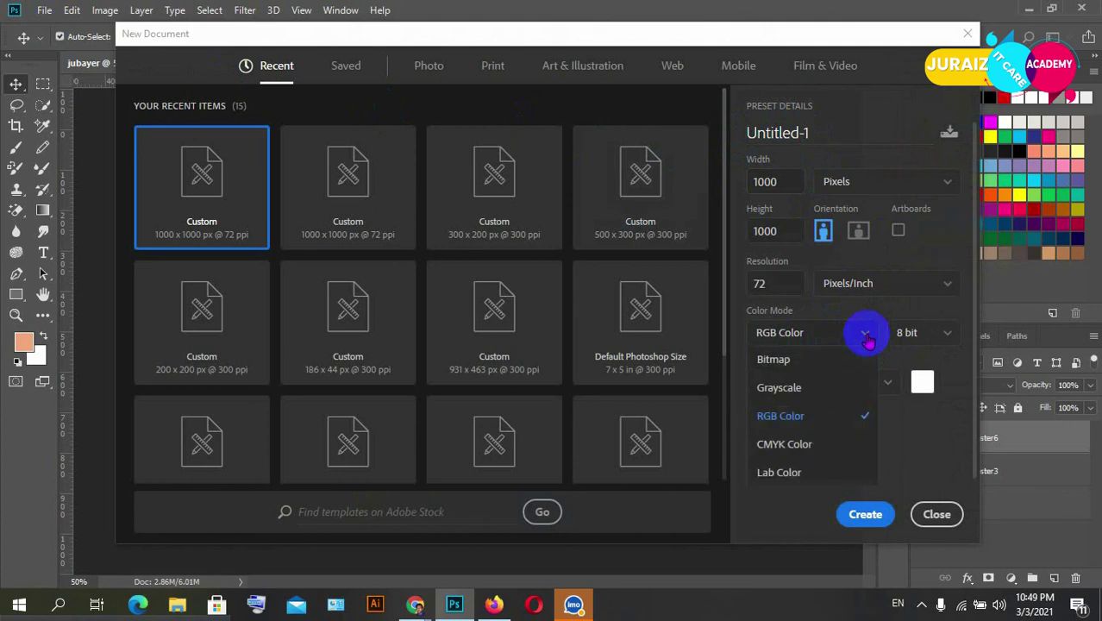
click(793, 445)
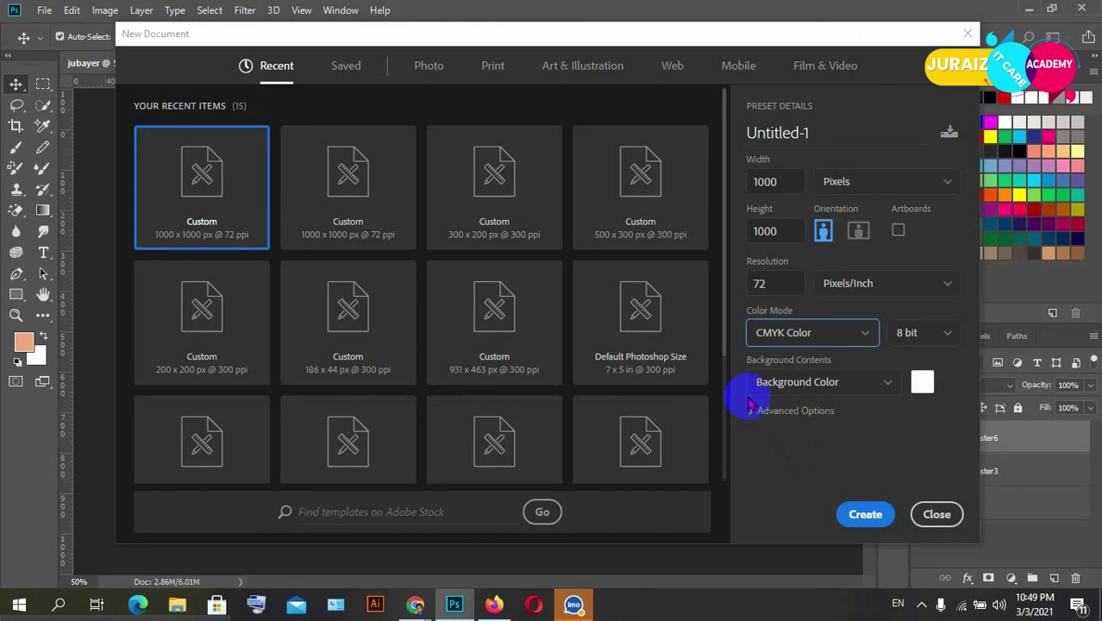
click(937, 514)
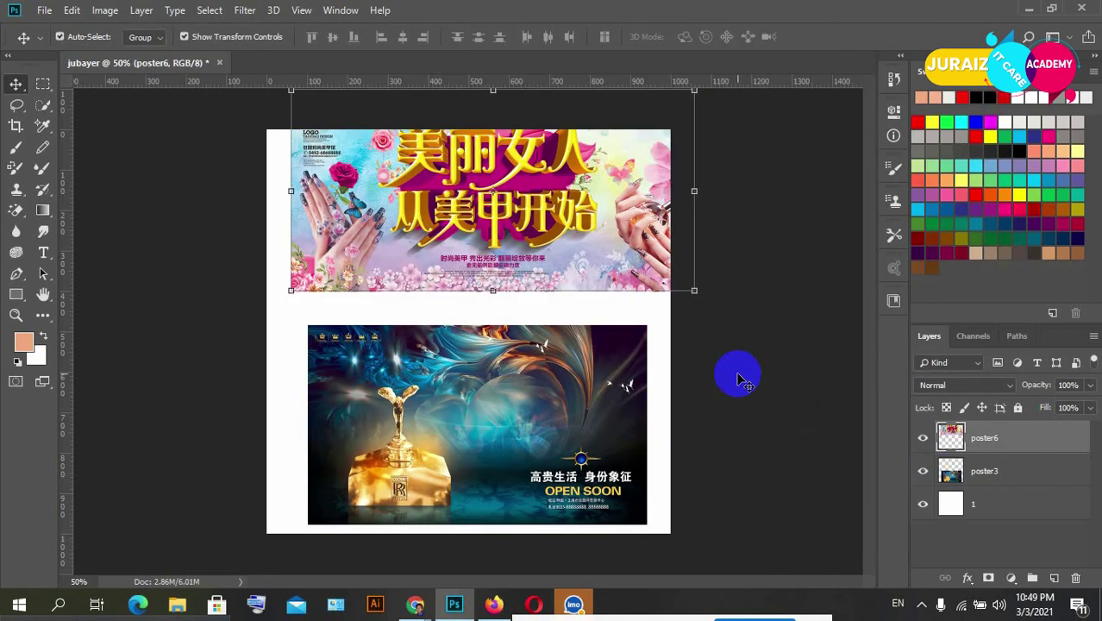